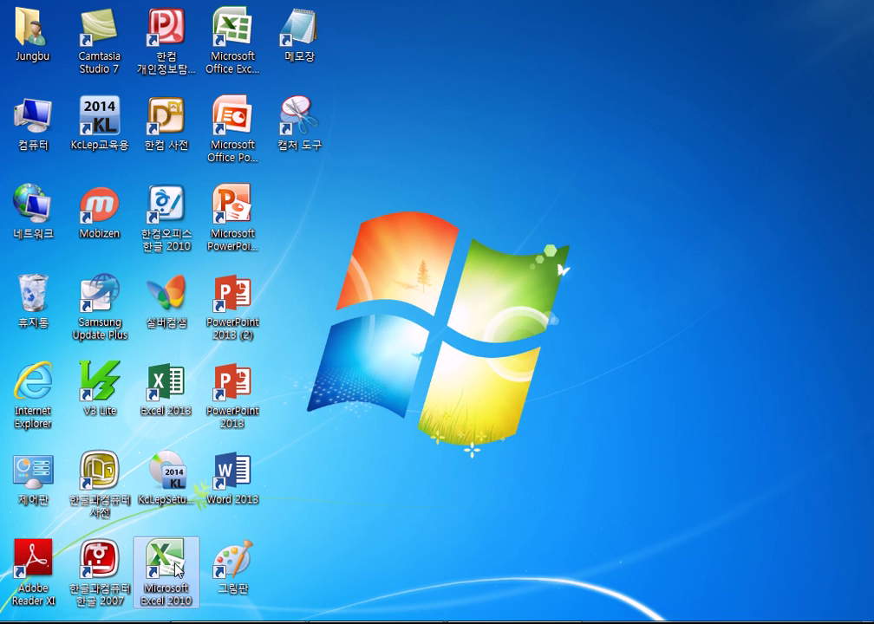
# Launch Excel 2013 from its desktop shortcut and display the Home commands above the blank workbook
pyautogui.click(228, 59)
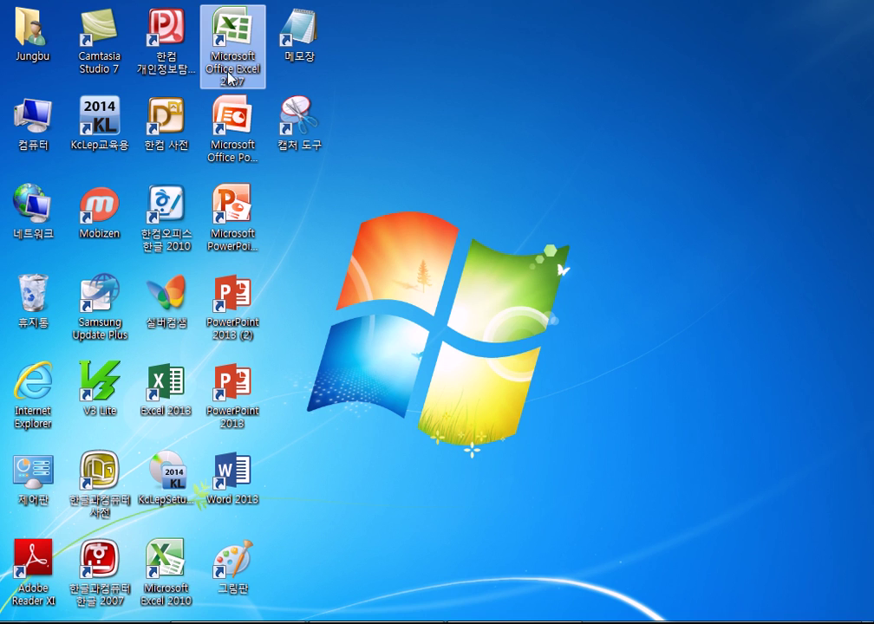
pyautogui.click(172, 603)
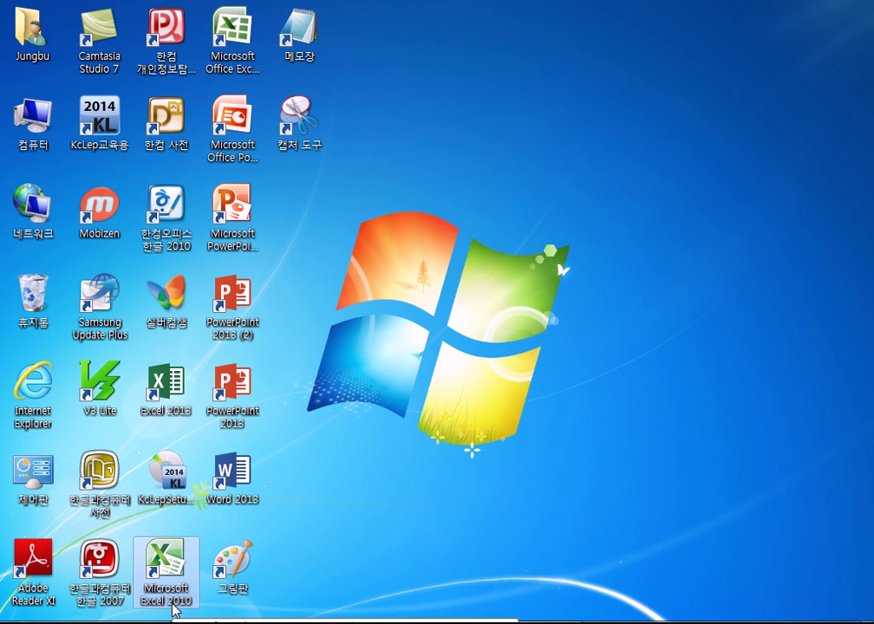
pyautogui.click(175, 409)
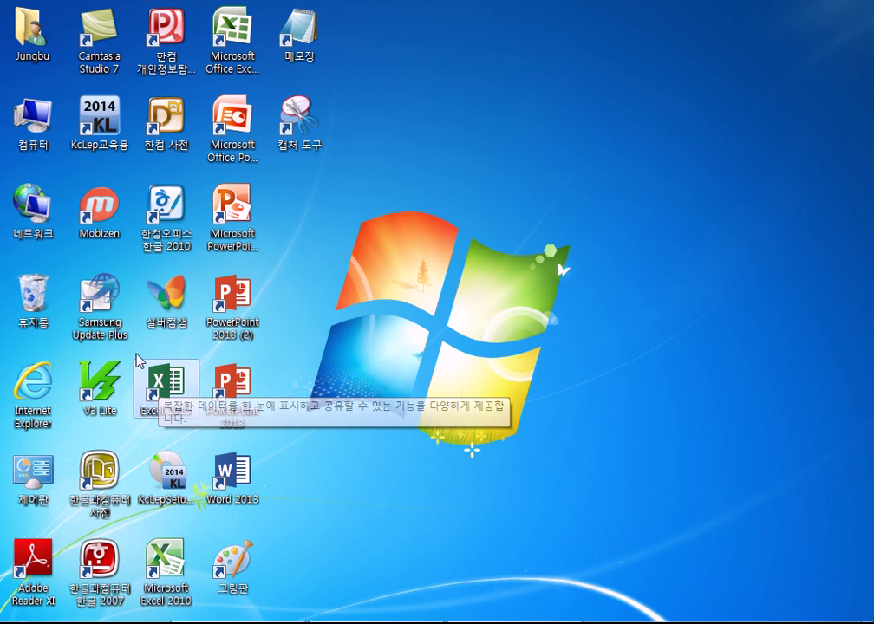
pyautogui.doubleClick(166, 392)
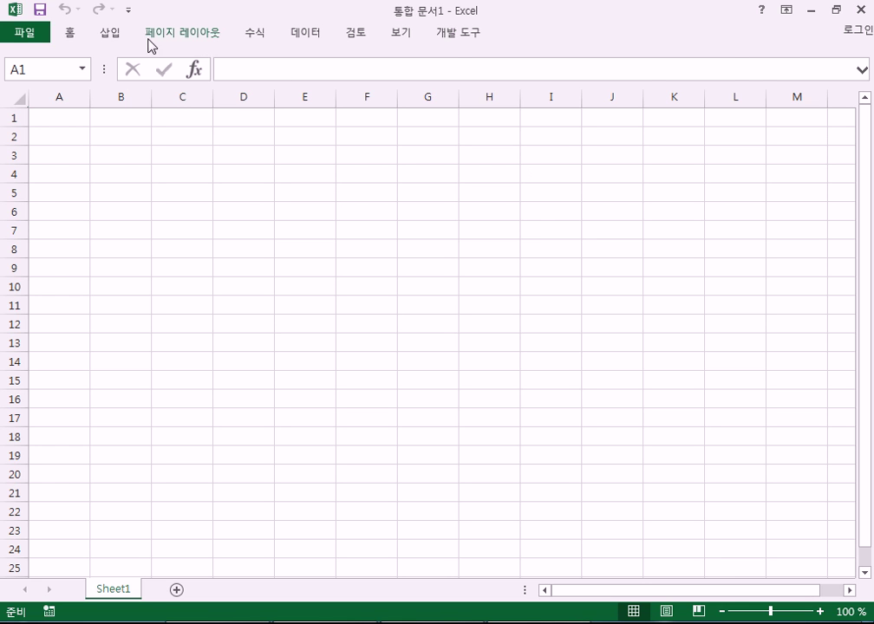
pyautogui.click(70, 33)
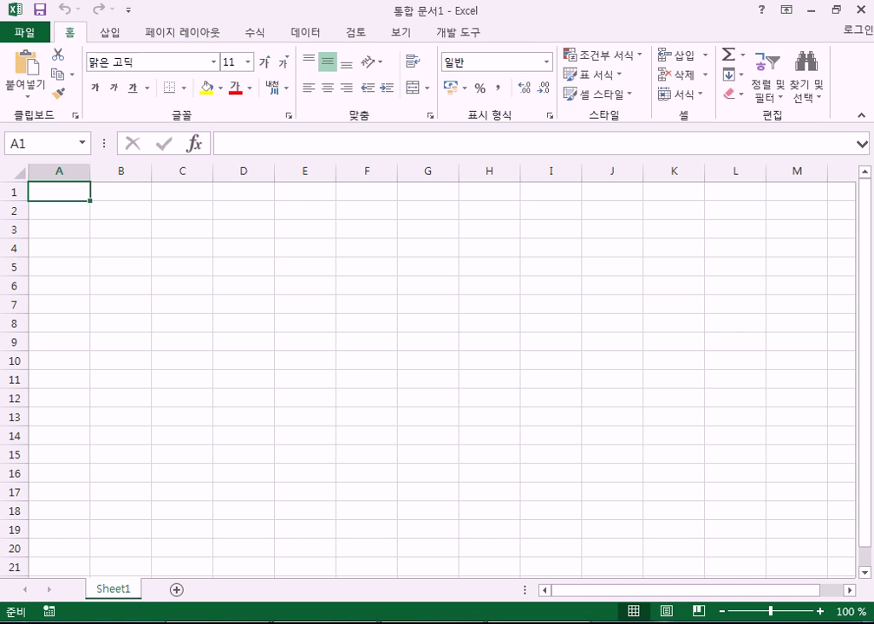
# Launch Excel 2010 and Excel 2007 from their desktop shortcuts, closing the Excel 2010 activation wizard
pyautogui.click(810, 11)
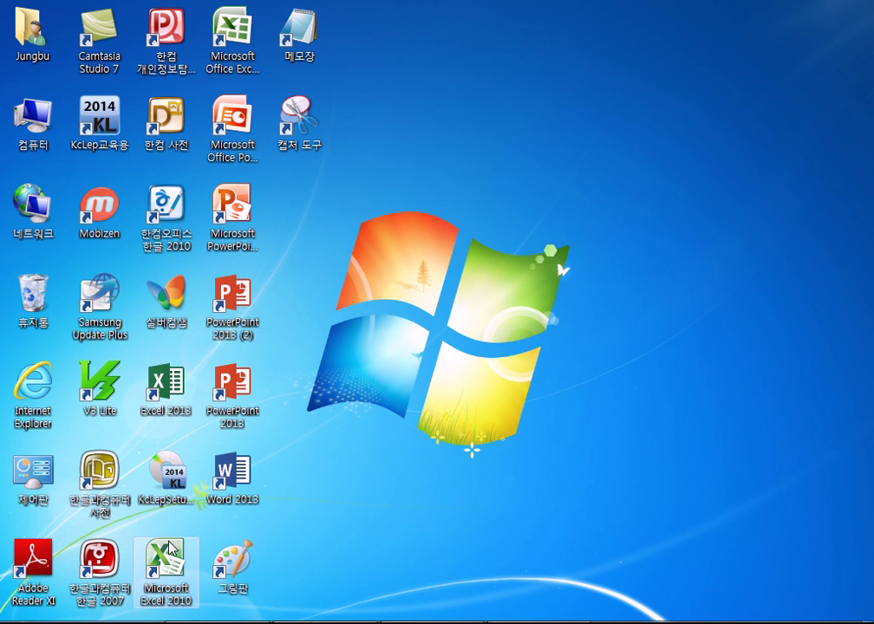
pyautogui.doubleClick(167, 559)
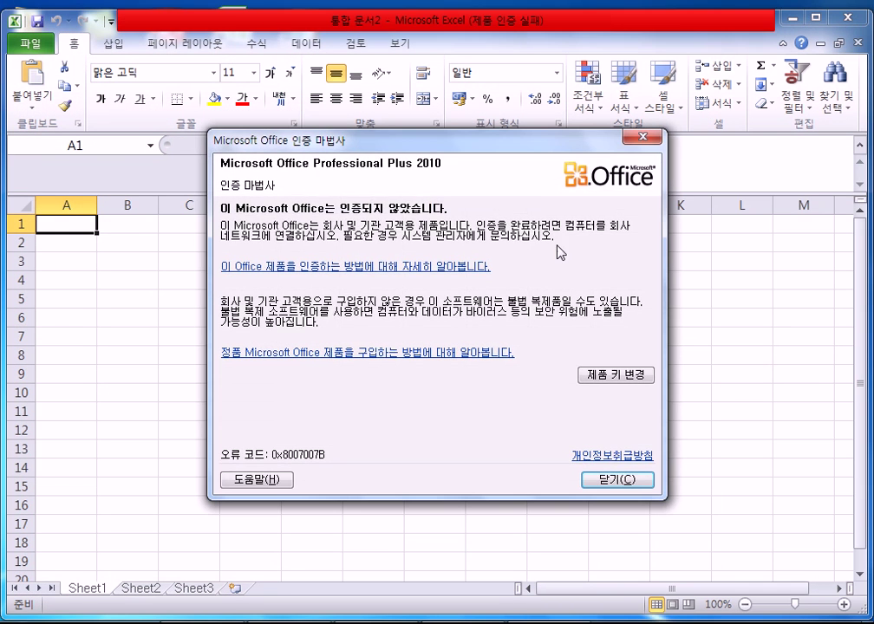
pyautogui.click(615, 478)
pyautogui.click(799, 579)
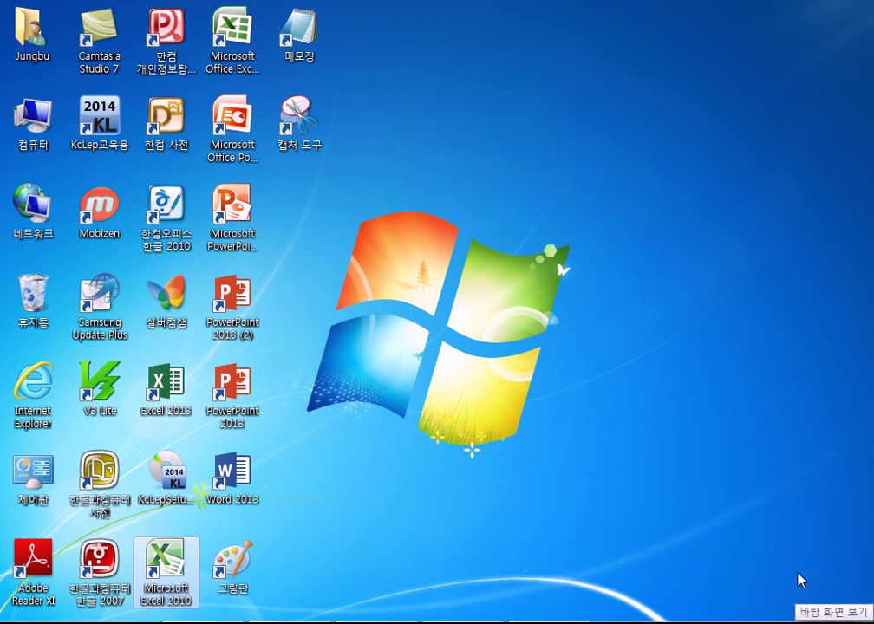
pyautogui.doubleClick(249, 76)
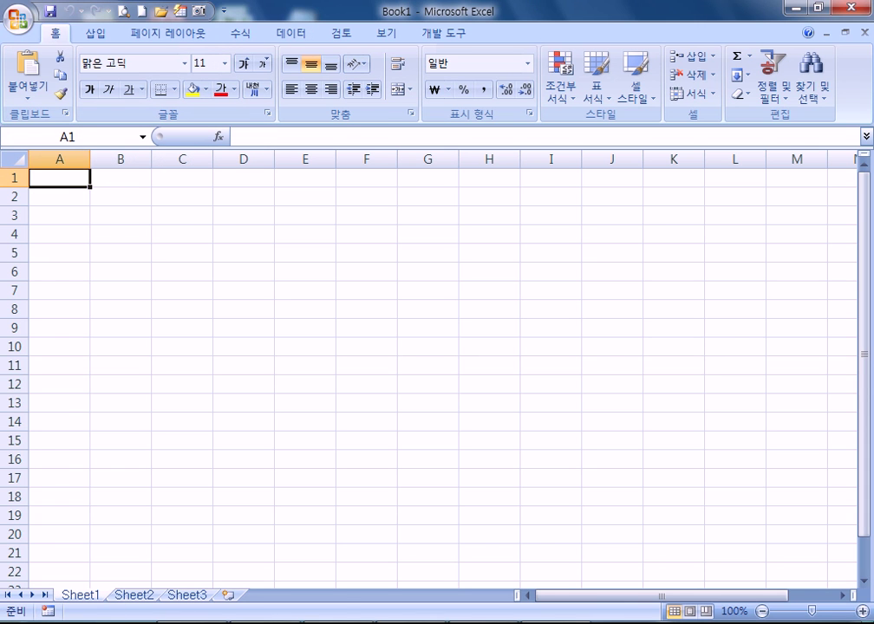
# Open Notepad (메모장) and look through its File, Edit and Format commands
pyautogui.press('super')
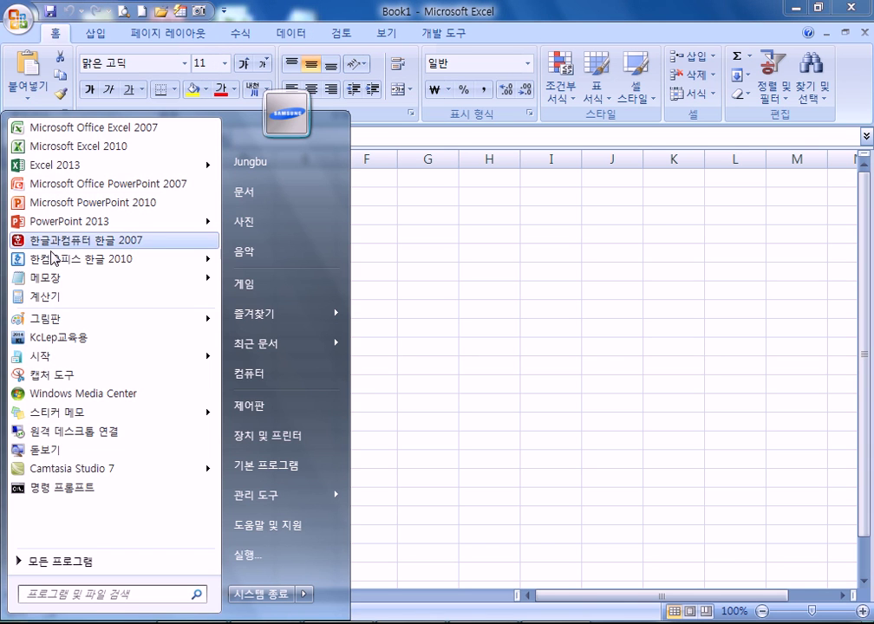
pyautogui.click(52, 278)
pyautogui.click(285, 56)
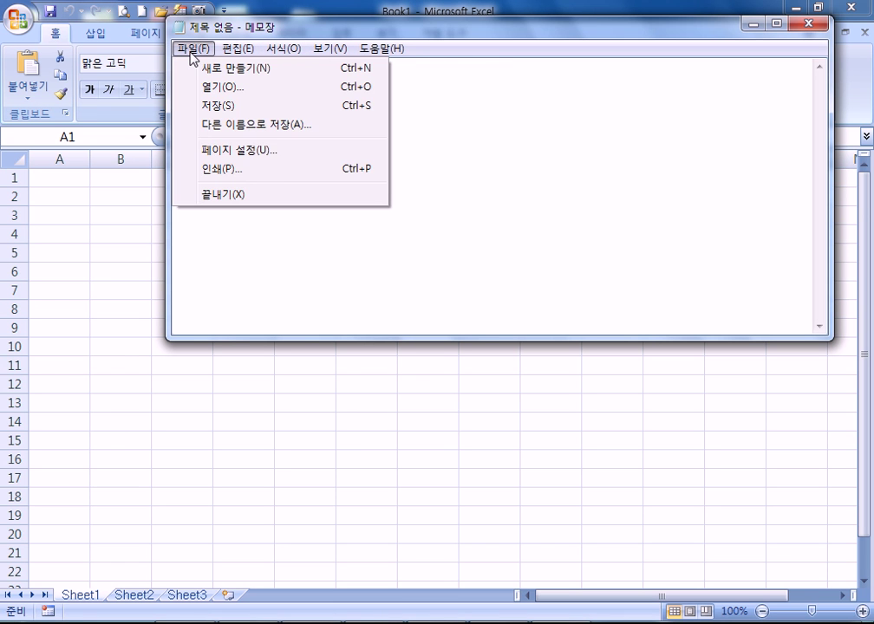
pyautogui.moveTo(251, 49)
pyautogui.moveTo(284, 48)
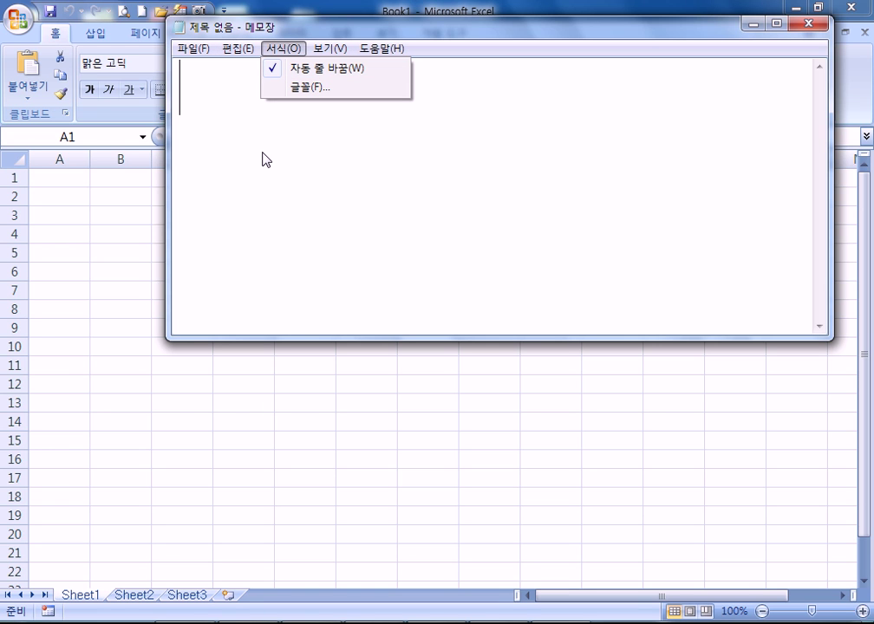
# Switch back to Excel 2007 and examine the Insert, Page Layout, Formulas, Data and Review ribbon commands, ending on Home
pyautogui.click(95, 192)
pyautogui.click(95, 35)
pyautogui.click(154, 34)
pyautogui.click(244, 35)
pyautogui.click(292, 34)
pyautogui.click(343, 34)
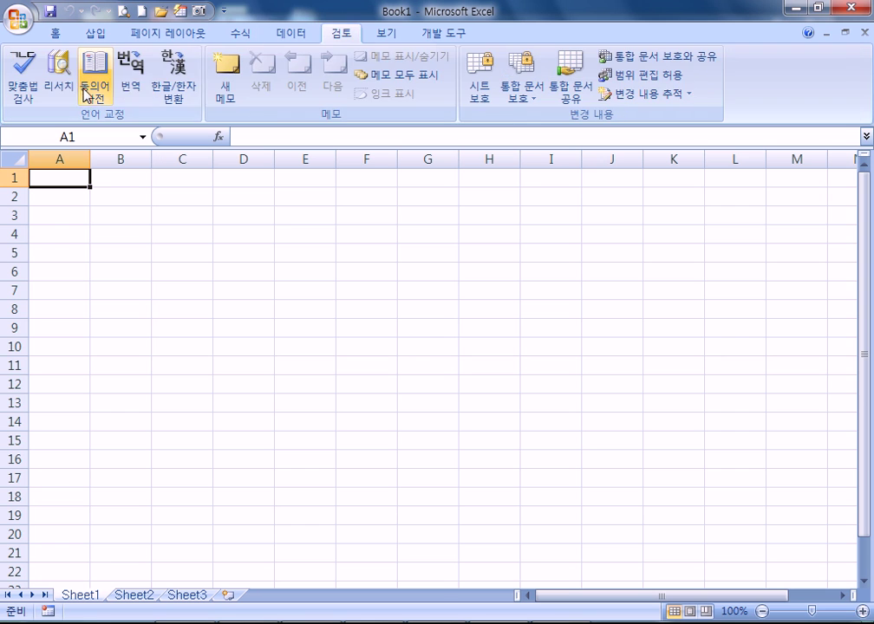
pyautogui.click(154, 35)
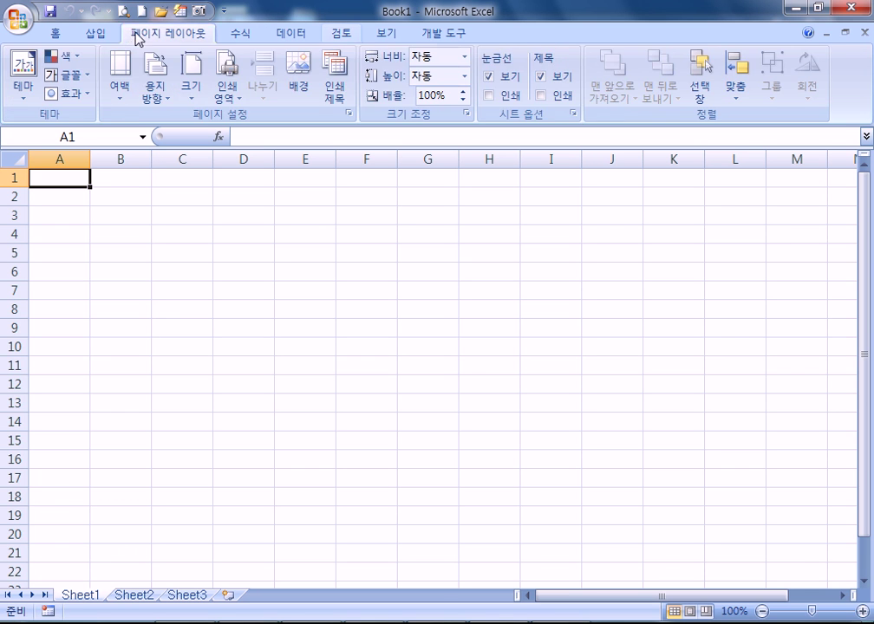
pyautogui.click(97, 35)
pyautogui.click(57, 34)
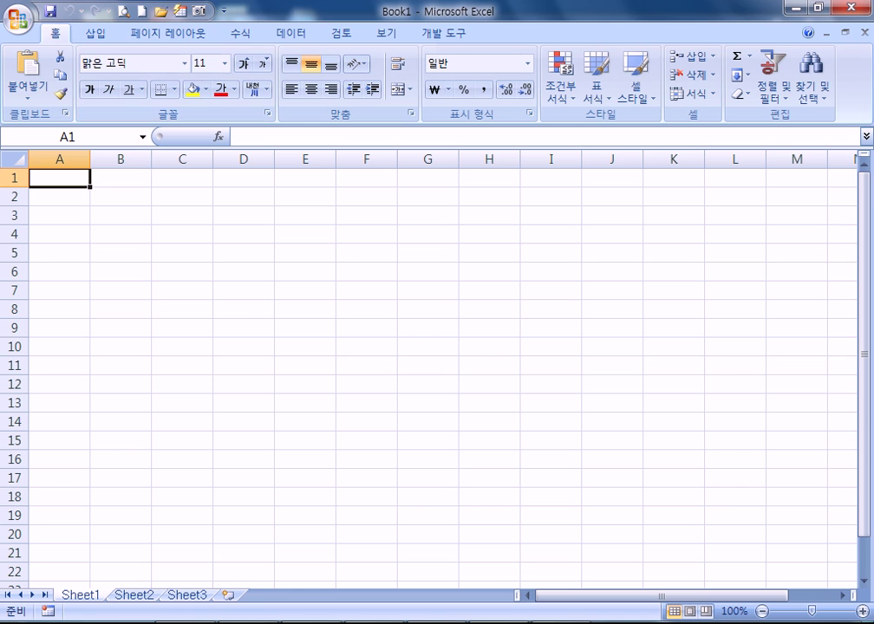
# Move the Notepad window aside and compare its File commands with those under Excel 2007's Office Button
pyautogui.click(559, 564)
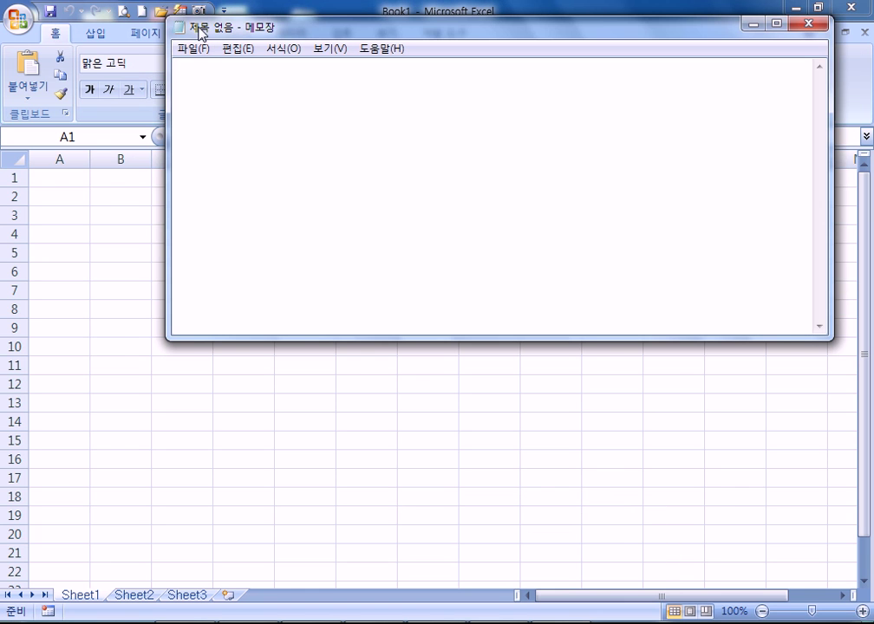
pyautogui.moveTo(287, 31); pyautogui.dragTo(359, 27)
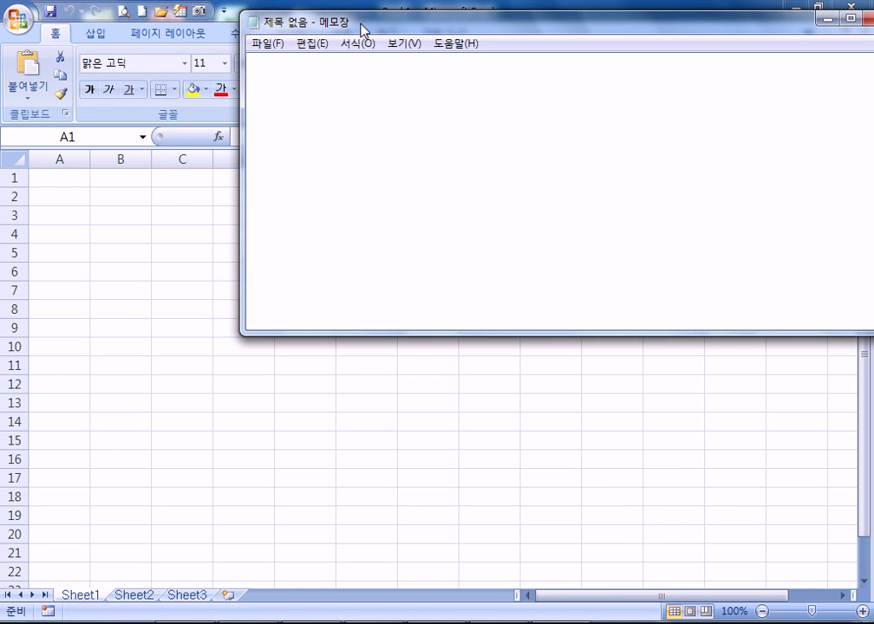
pyautogui.click(267, 44)
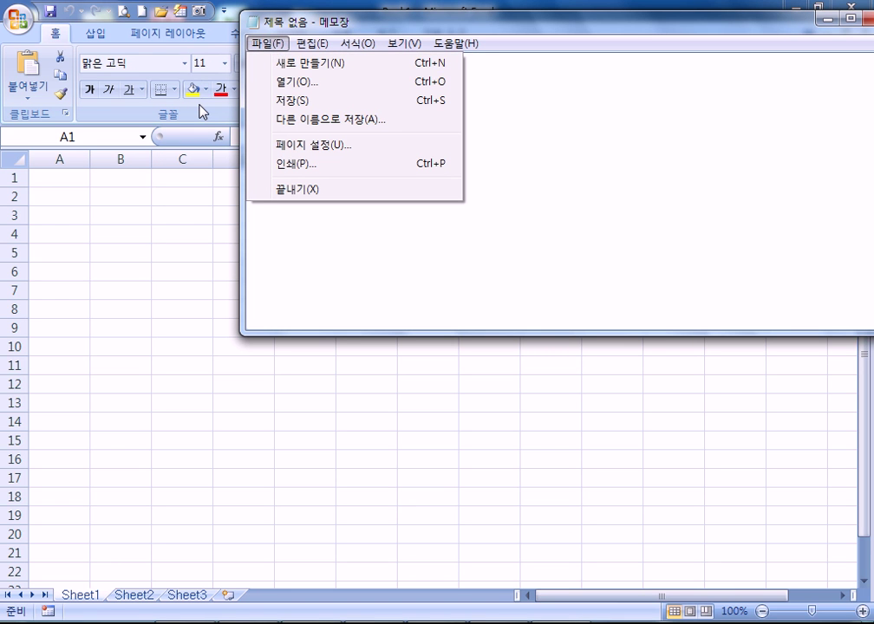
pyautogui.click(19, 22)
pyautogui.click(21, 24)
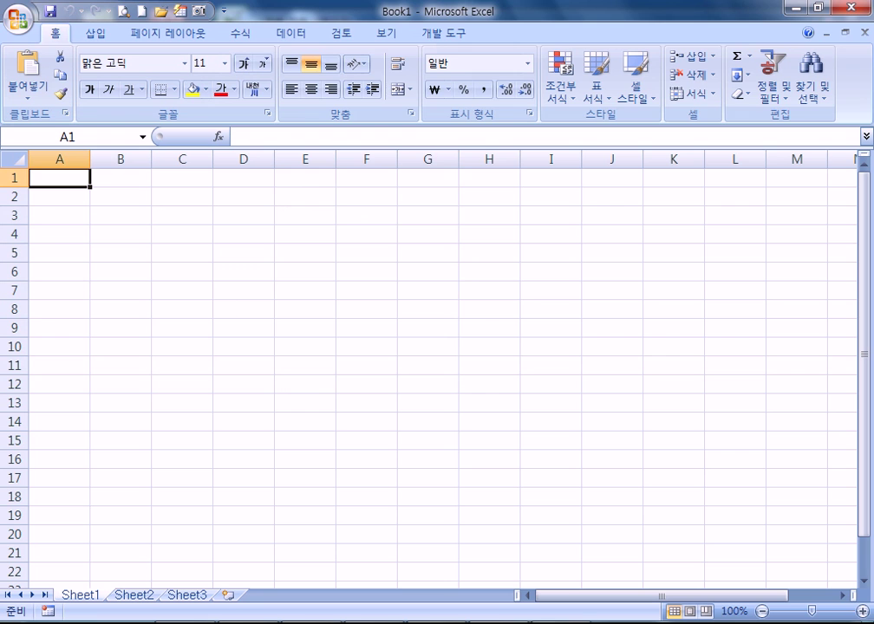
pyautogui.click(267, 43)
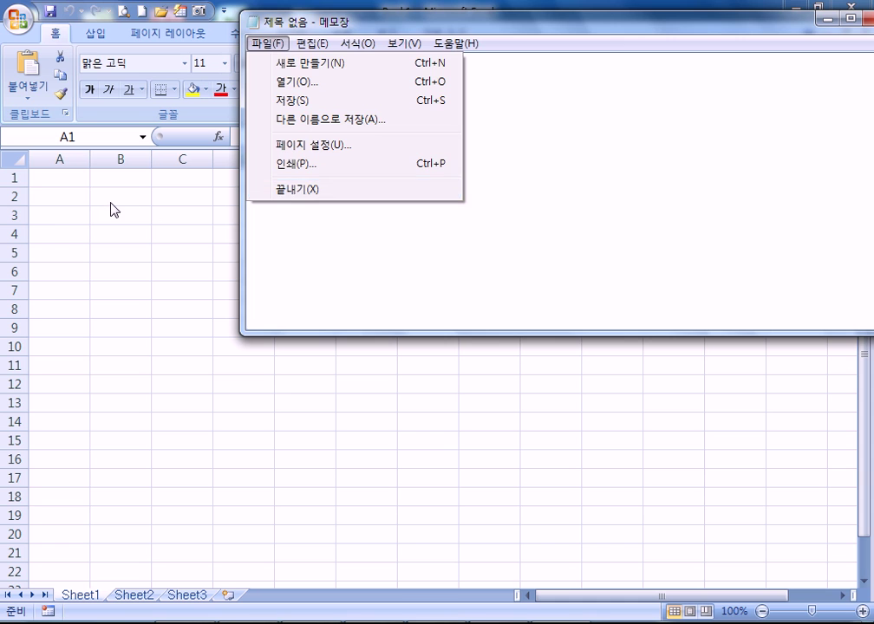
pyautogui.click(59, 177)
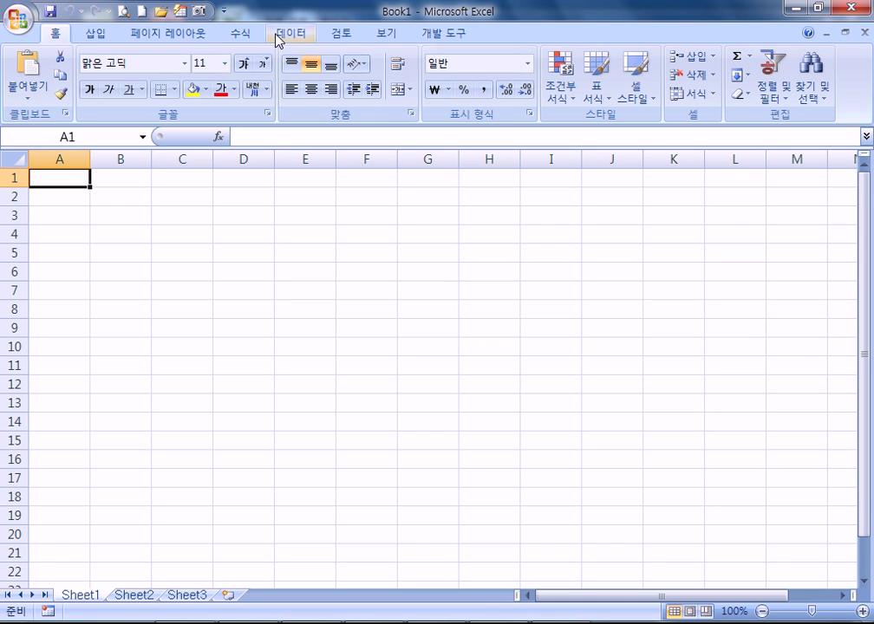
pyautogui.click(19, 22)
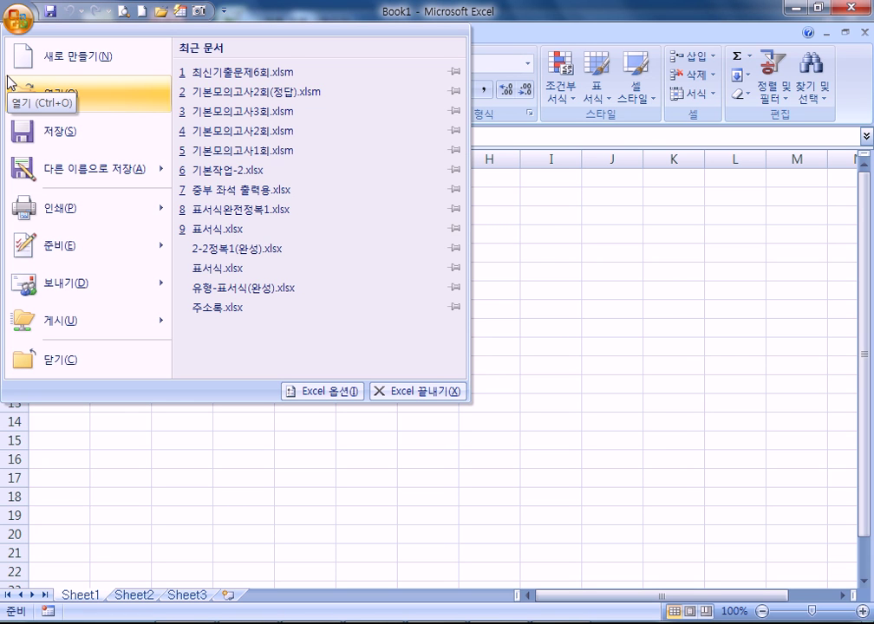
# Switch to Excel 2010 and view its File commands and the Insert ribbon commands
pyautogui.click(332, 19)
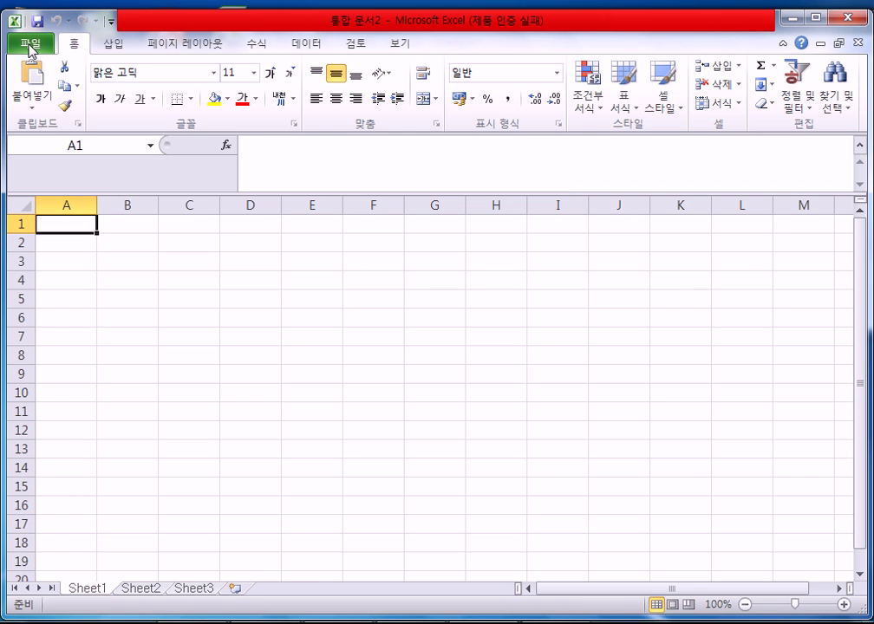
pyautogui.click(30, 47)
pyautogui.click(31, 43)
pyautogui.click(113, 45)
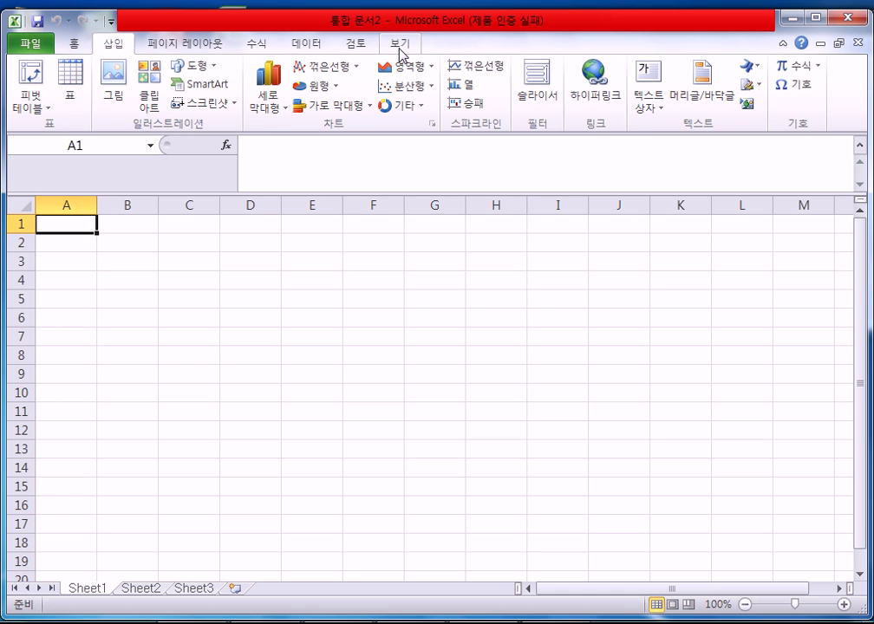
# Select scattered cells across the Excel 2010 sheet to observe how the cell pointer moves, ending on G6
pyautogui.click(259, 263)
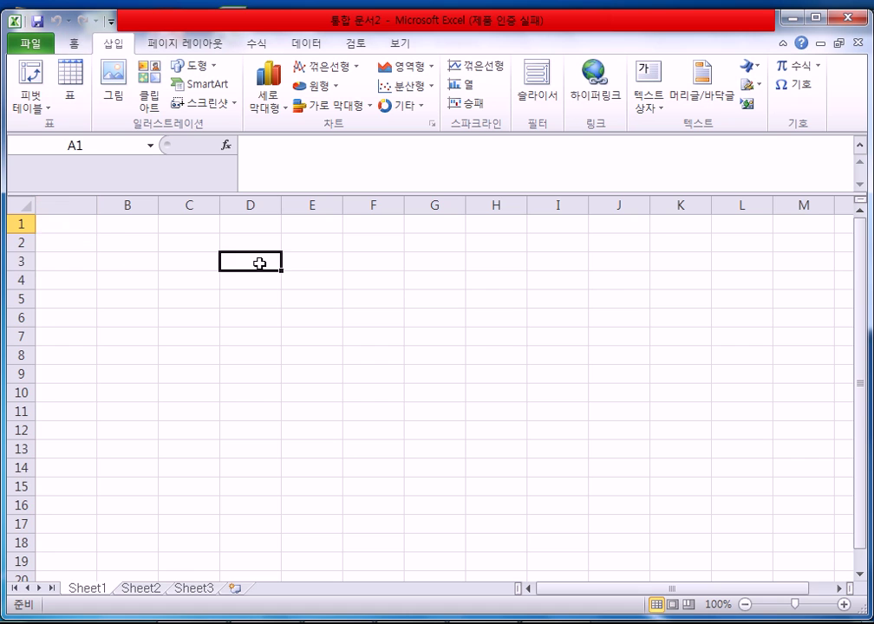
pyautogui.click(495, 296)
pyautogui.click(227, 320)
pyautogui.click(690, 353)
pyautogui.click(286, 259)
pyautogui.click(146, 258)
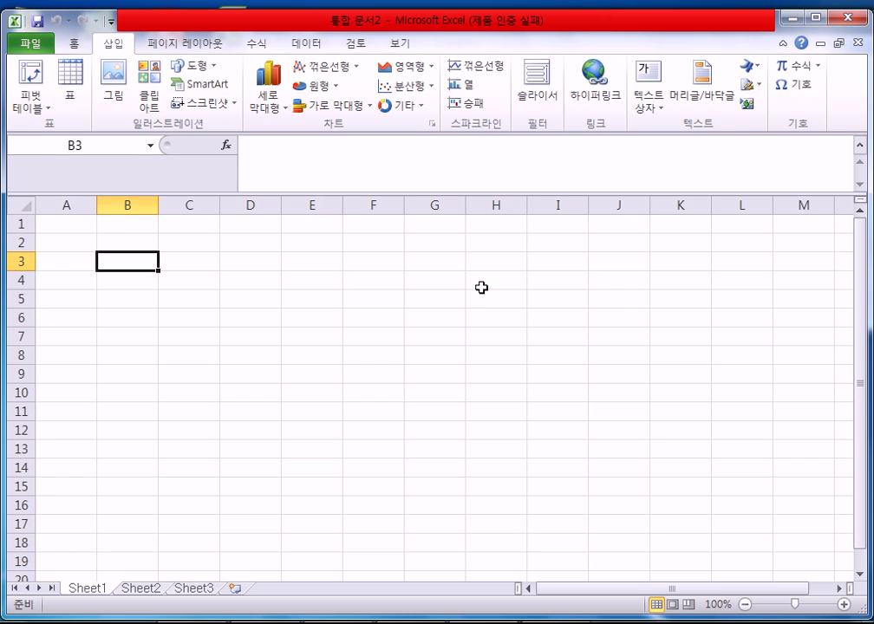
pyautogui.click(608, 320)
pyautogui.click(243, 262)
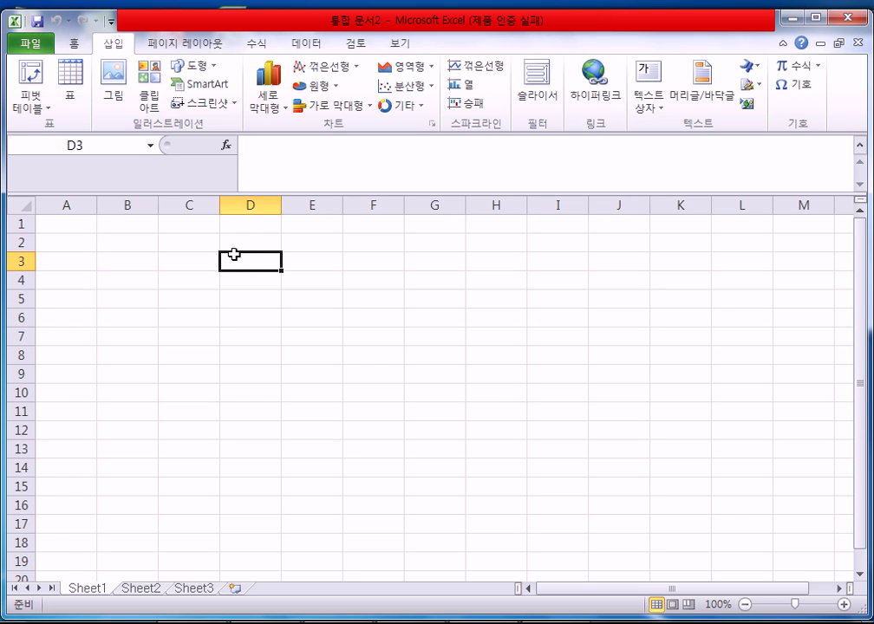
pyautogui.click(630, 320)
pyautogui.click(296, 358)
pyautogui.click(680, 486)
pyautogui.click(455, 318)
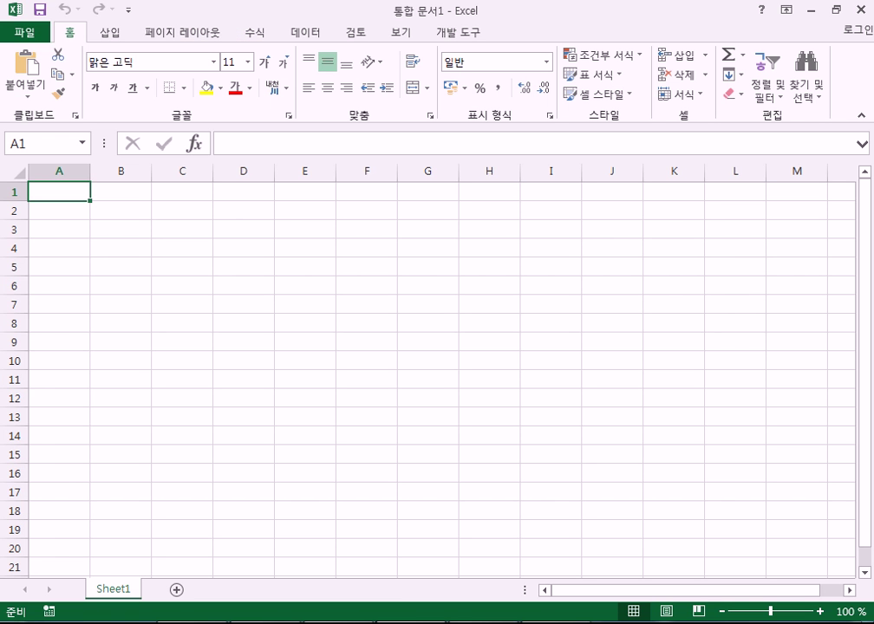
# Switch to Excel 2013 and select cells C6, J4, D4, J9 and D3 in turn to observe the cell pointer's movement
pyautogui.click(183, 287)
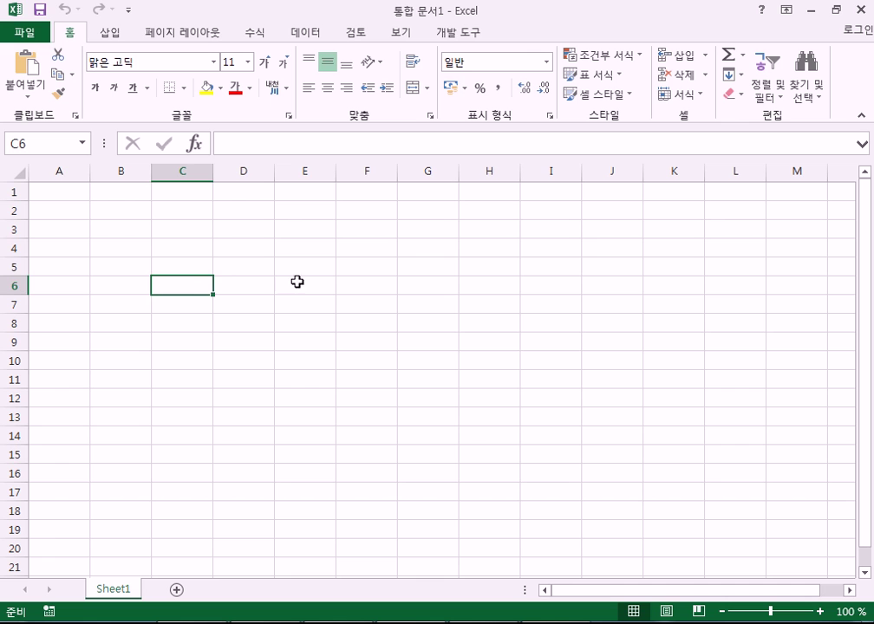
pyautogui.click(598, 245)
pyautogui.click(271, 241)
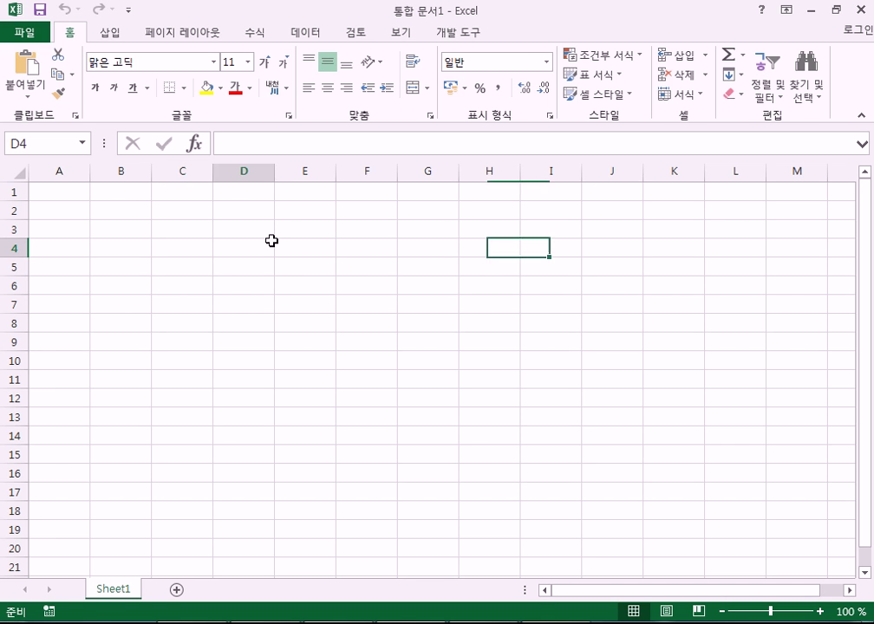
pyautogui.click(613, 339)
pyautogui.click(231, 232)
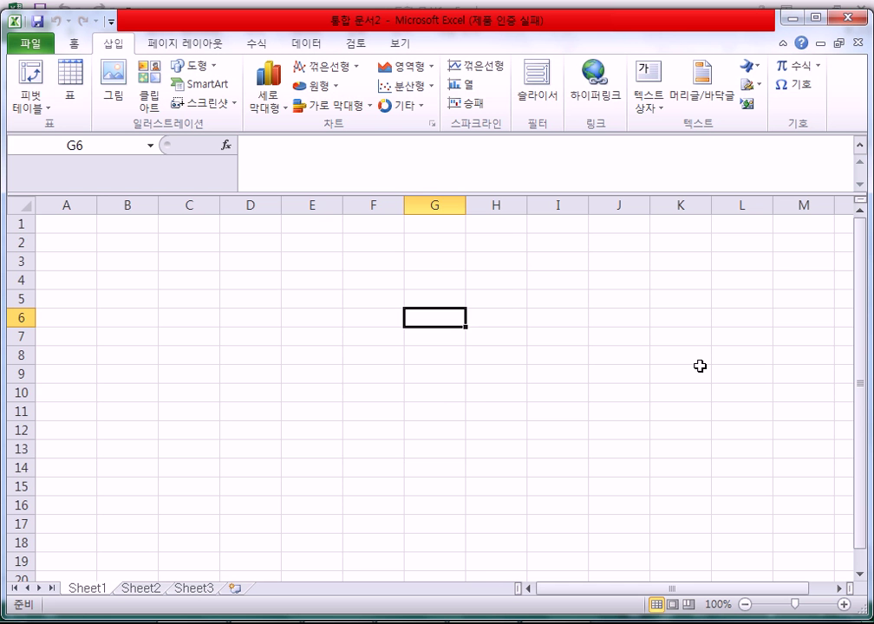
# Return to Excel 2010 and select cells K9, D5 and J5 in turn to compare the cell pointer's movement
pyautogui.click(699, 370)
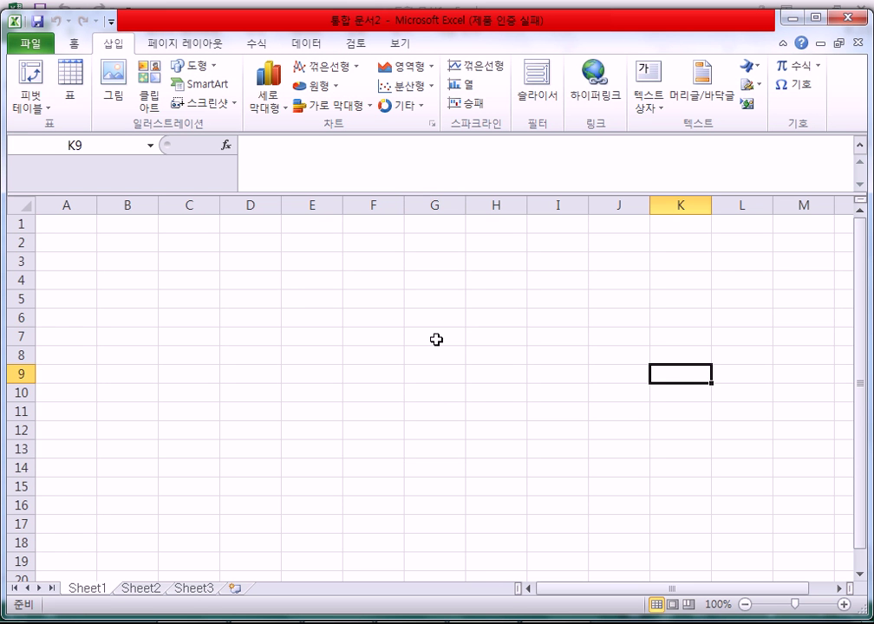
pyautogui.click(249, 299)
pyautogui.click(617, 300)
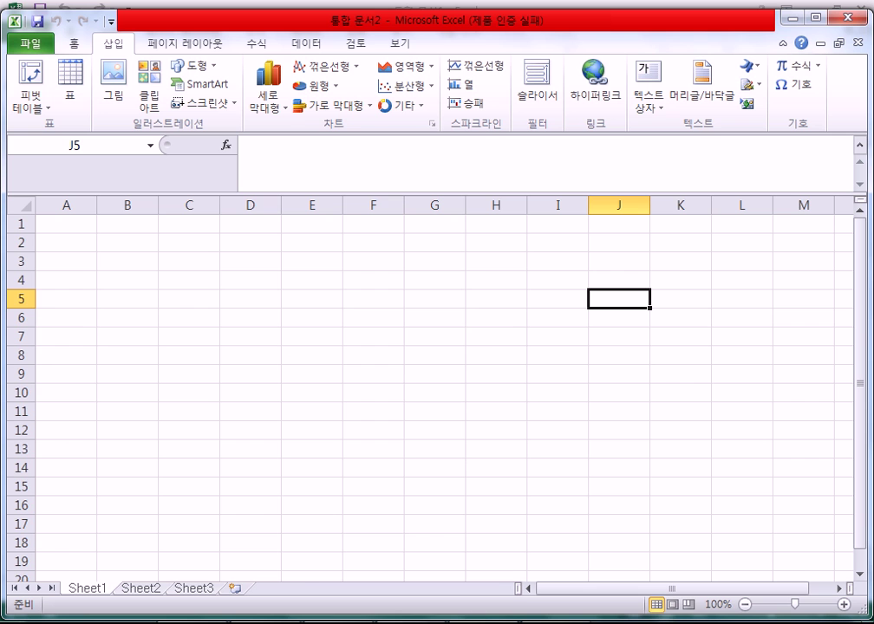
# Switch to the Excel 2013 workbook and select cell L8 to view the cell pointer's movement again
pyautogui.moveTo(413, 621)
pyautogui.click(414, 529)
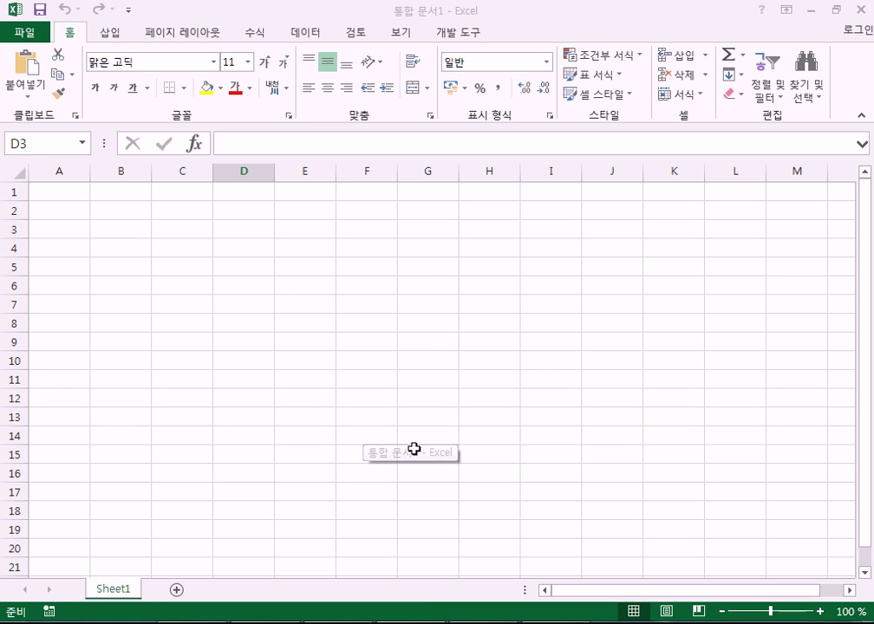
pyautogui.click(728, 316)
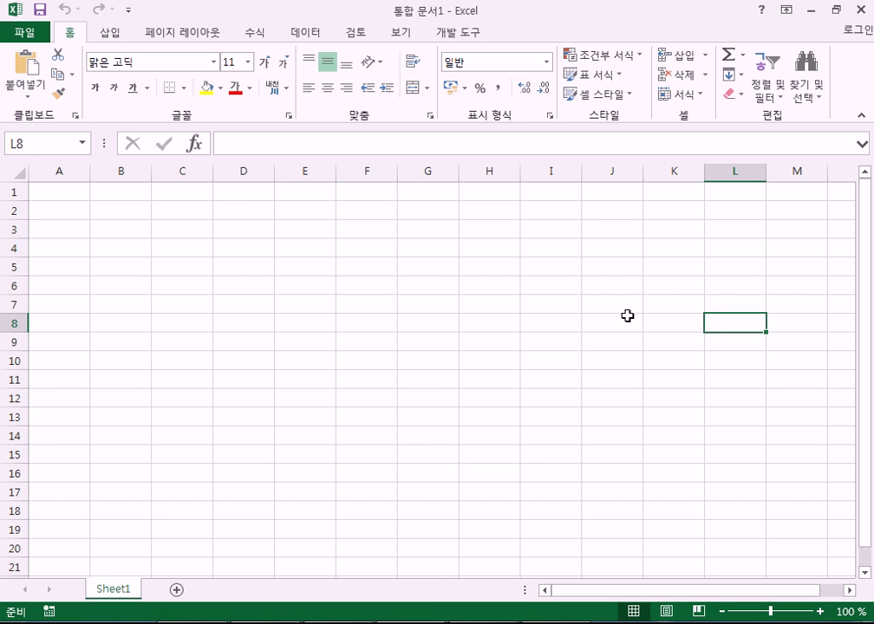
# Select cells E7, B4, I11 and E3 in turn in the Excel 2013 sheet to observe the cell pointer's movement
pyautogui.click(292, 305)
pyautogui.click(142, 250)
pyautogui.click(557, 376)
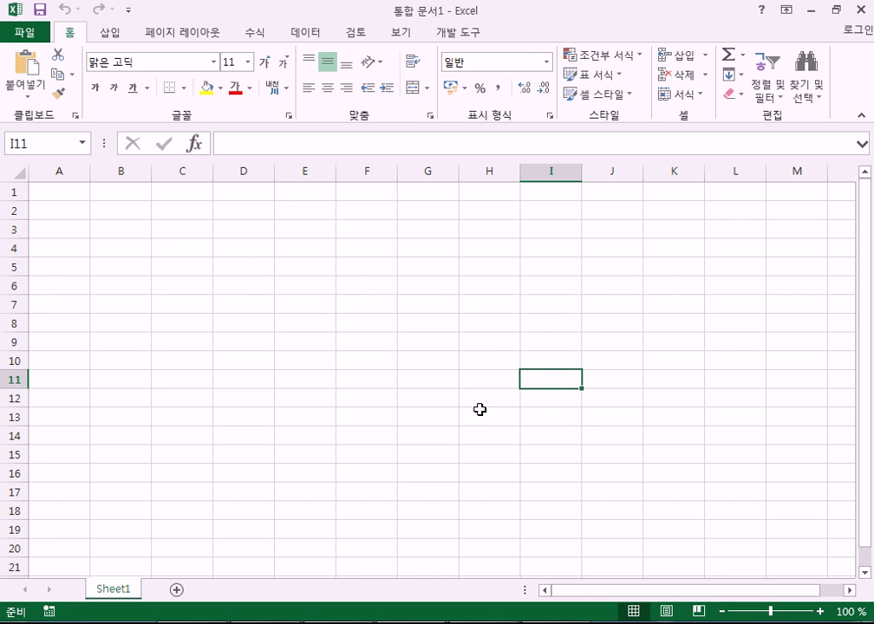
pyautogui.click(283, 228)
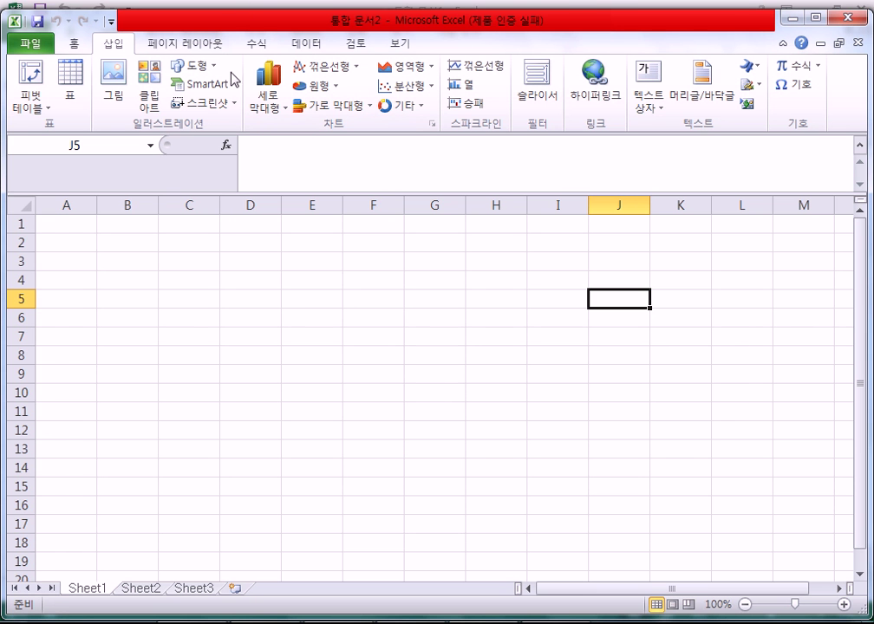
# Move the Excel 2010 window below the Excel 2013 ribbon and display its Home (홈) commands to compare both versions
pyautogui.moveTo(234, 19); pyautogui.dragTo(238, 166)
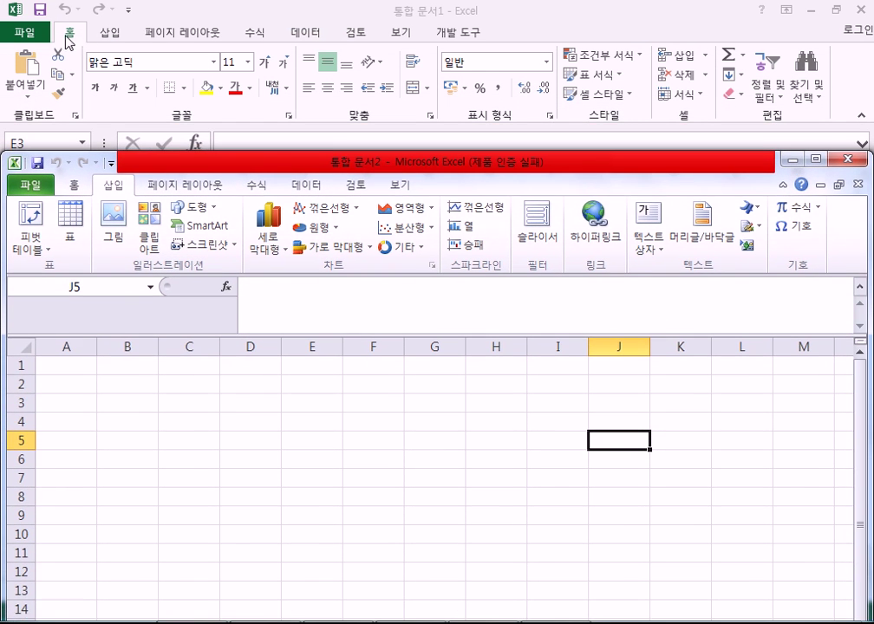
pyautogui.click(72, 187)
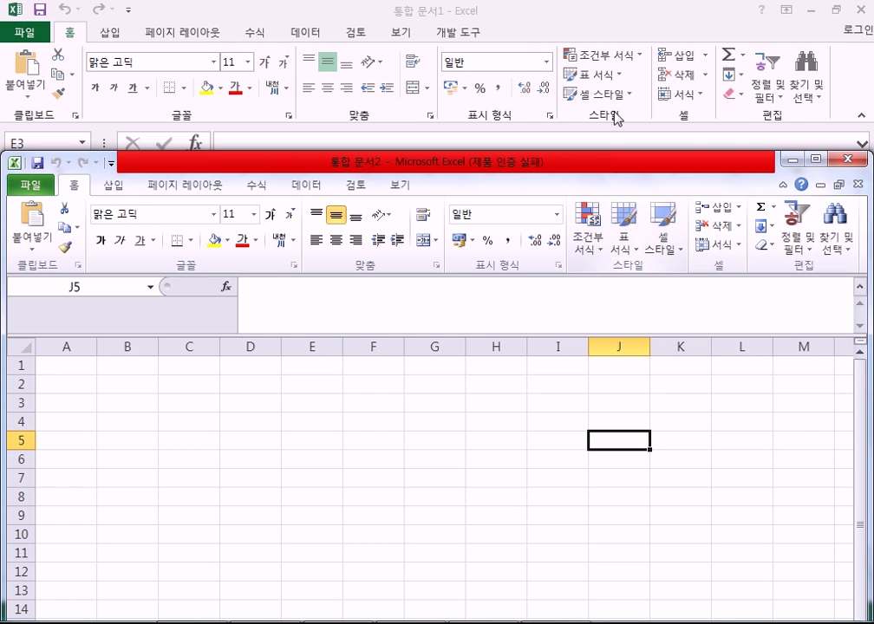
# Display the Insert (삽입) commands in Excel 2013 and in Excel 2010 to compare the two ribbons
pyautogui.click(83, 33)
pyautogui.click(111, 35)
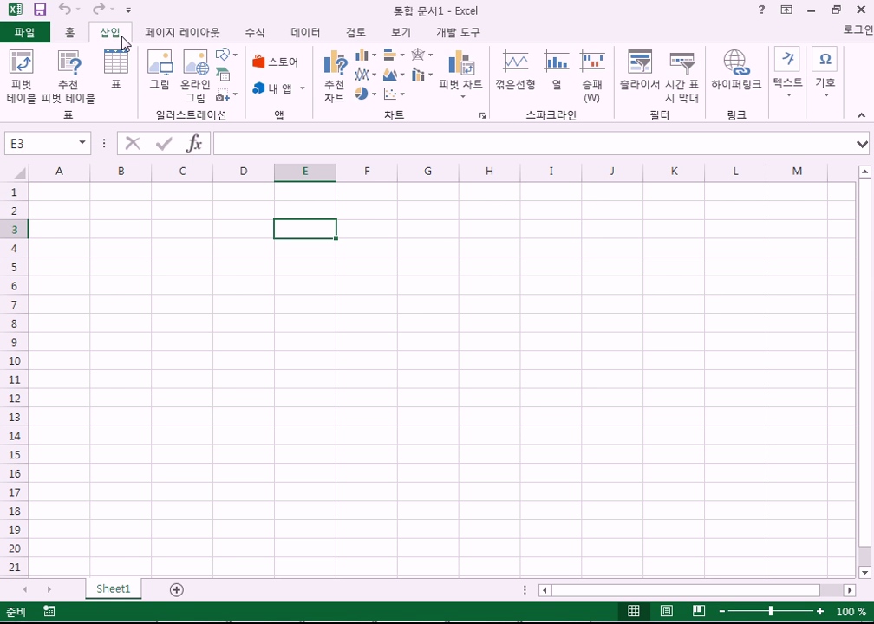
pyautogui.hotkey('alt', 'Tab')
pyautogui.click(109, 185)
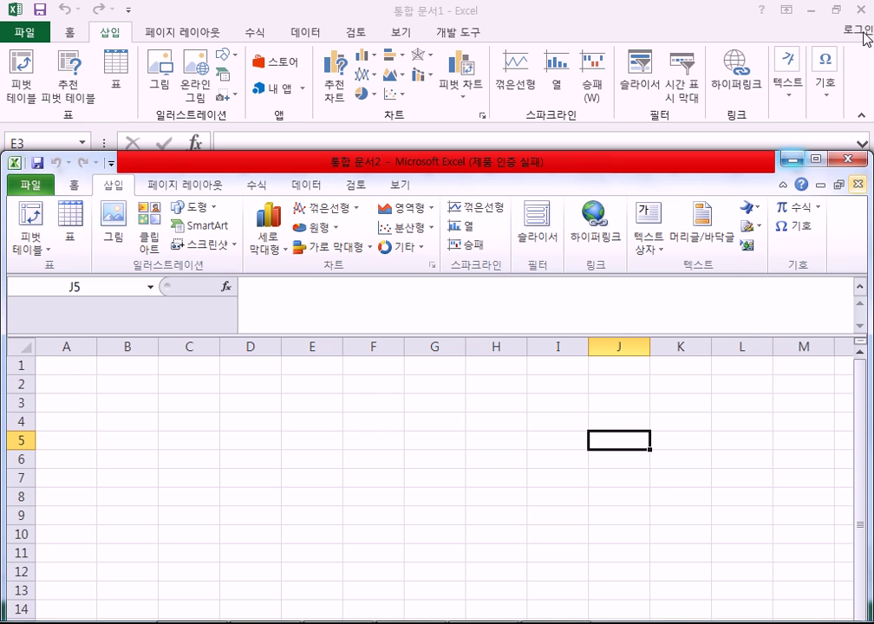
# Close the Excel 2010 window and select cells B4, G9, D7, H13, H7, B2 and A1 in turn in Excel 2013
pyautogui.click(851, 162)
pyautogui.click(117, 249)
pyautogui.click(443, 340)
pyautogui.click(223, 303)
pyautogui.click(474, 420)
pyautogui.click(478, 311)
pyautogui.click(105, 205)
pyautogui.click(70, 190)
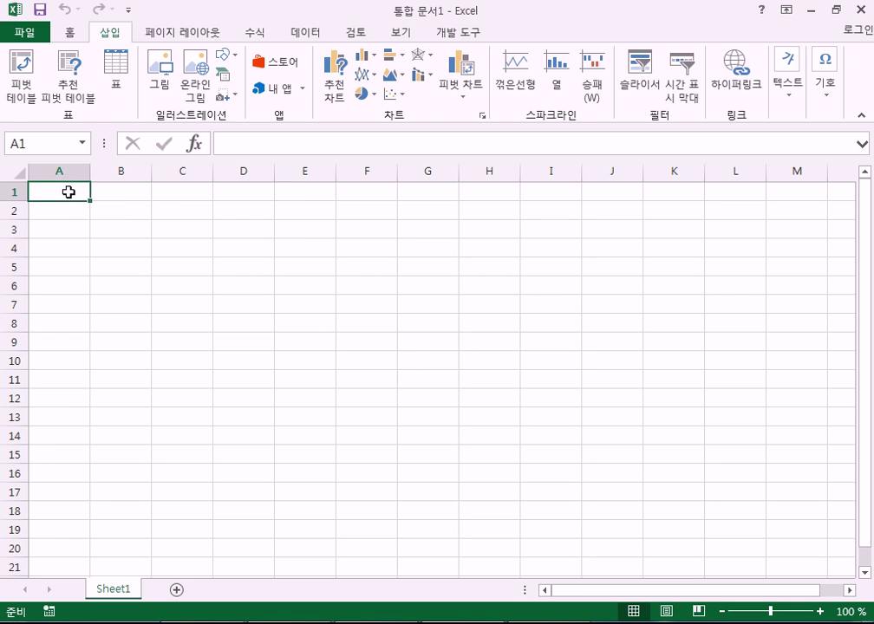
# Return the Excel 2013 ribbon to the Home (홈) commands and alternate the selection between B2 and A1, ending on A1
pyautogui.click(68, 32)
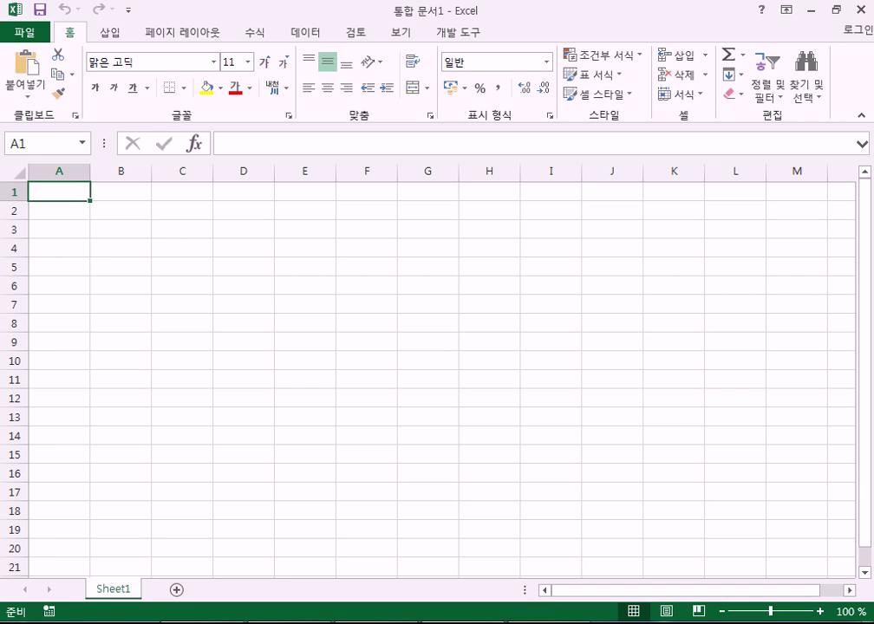
pyautogui.click(120, 212)
pyautogui.click(63, 194)
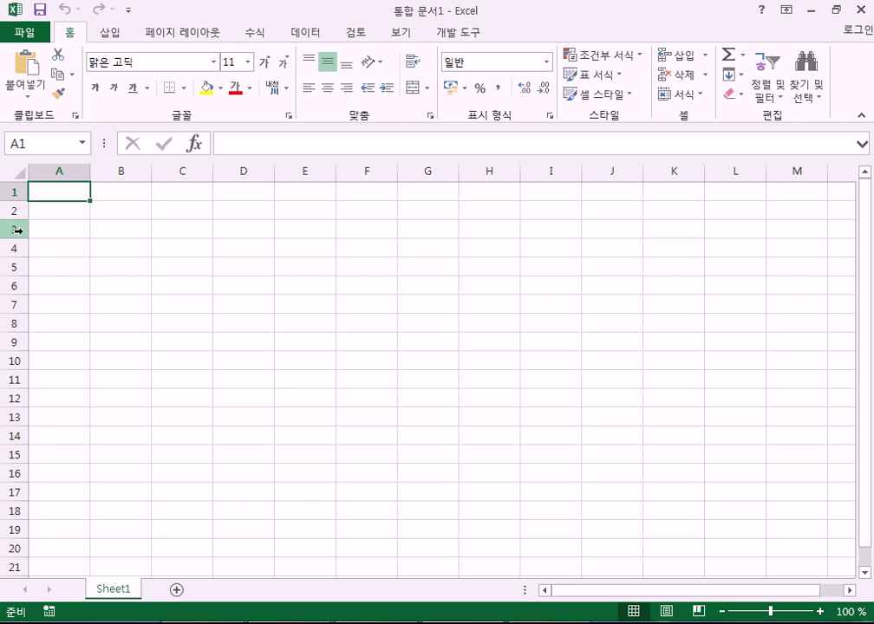
pyautogui.click(141, 208)
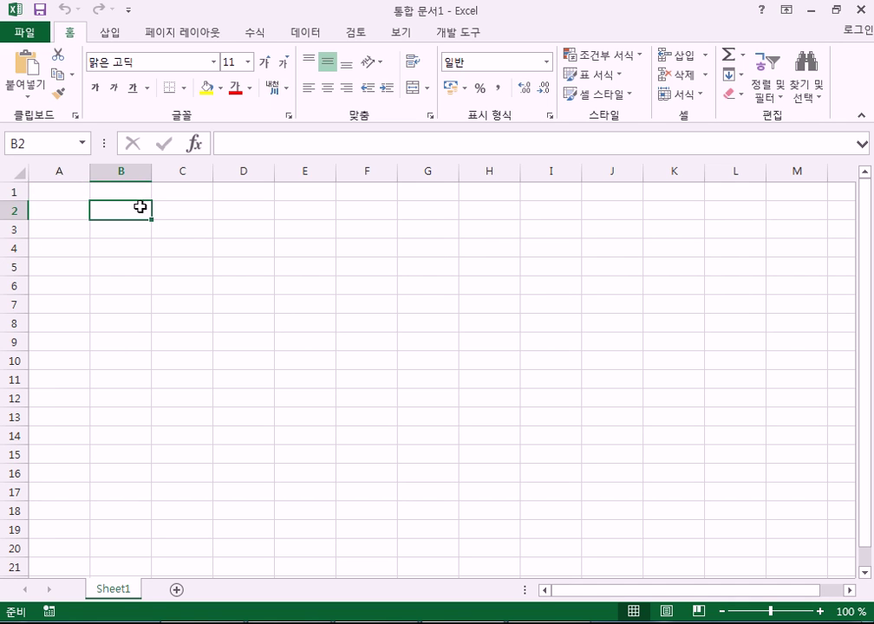
pyautogui.click(76, 190)
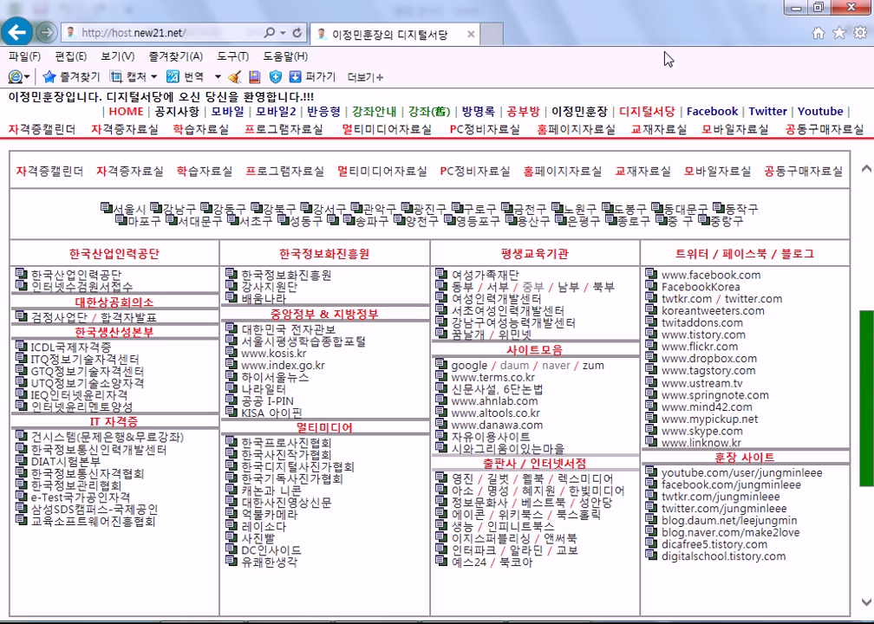
# On the class website in the browser, open the 새벽컴퓨터교실 엑셀&한글&파워포인트 기본과정 post on the 교재자료실 board and find its Excel 2010 download link
pyautogui.click(674, 136)
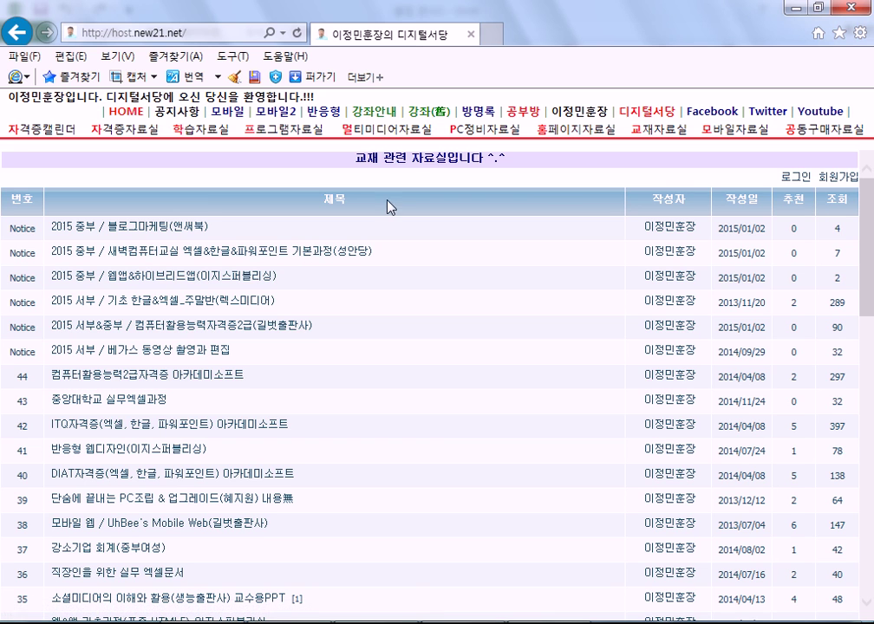
pyautogui.click(170, 261)
pyautogui.scroll(-4, 550, 278)
pyautogui.scroll(2, 693, 396)
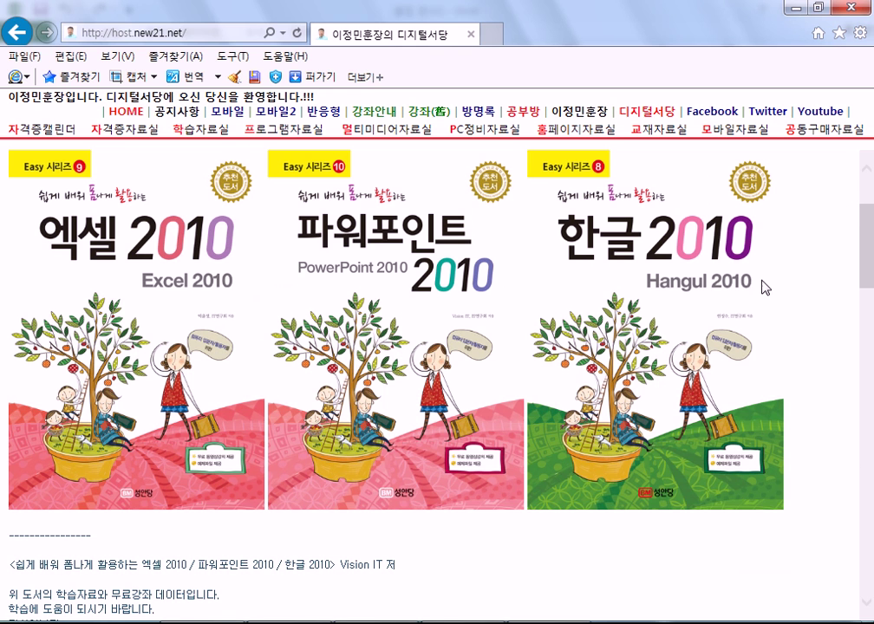
pyautogui.scroll(-3, 175, 307)
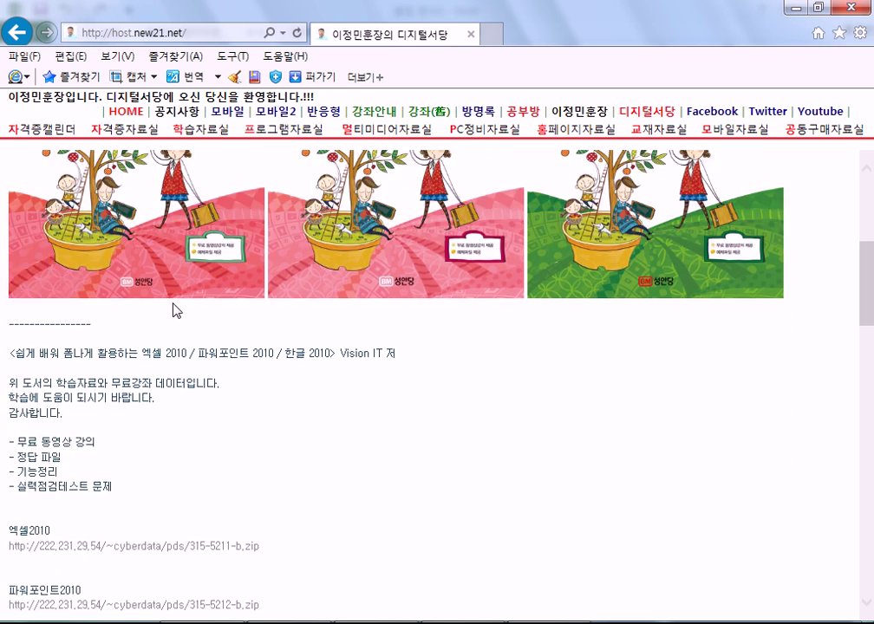
pyautogui.scroll(-2, 175, 310)
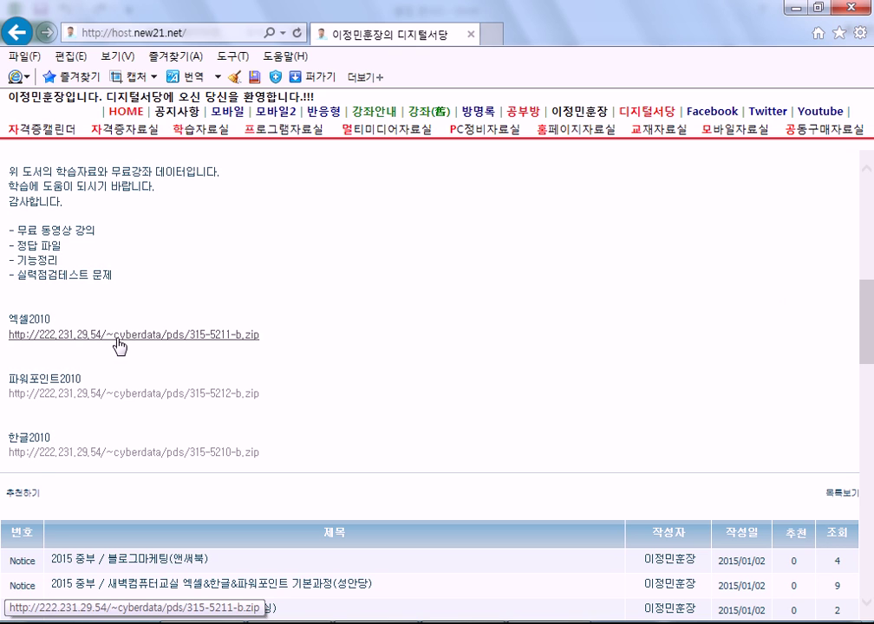
# Try to download the Excel 2010 material 315-5211-b.zip, reload the page once and close its tab
pyautogui.click(230, 346)
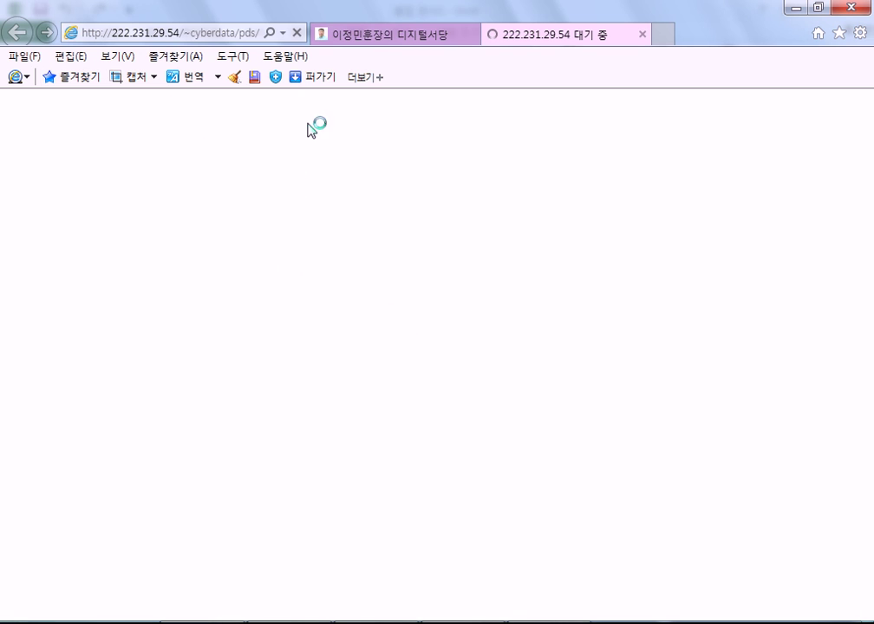
pyautogui.click(241, 35)
pyautogui.click(205, 33)
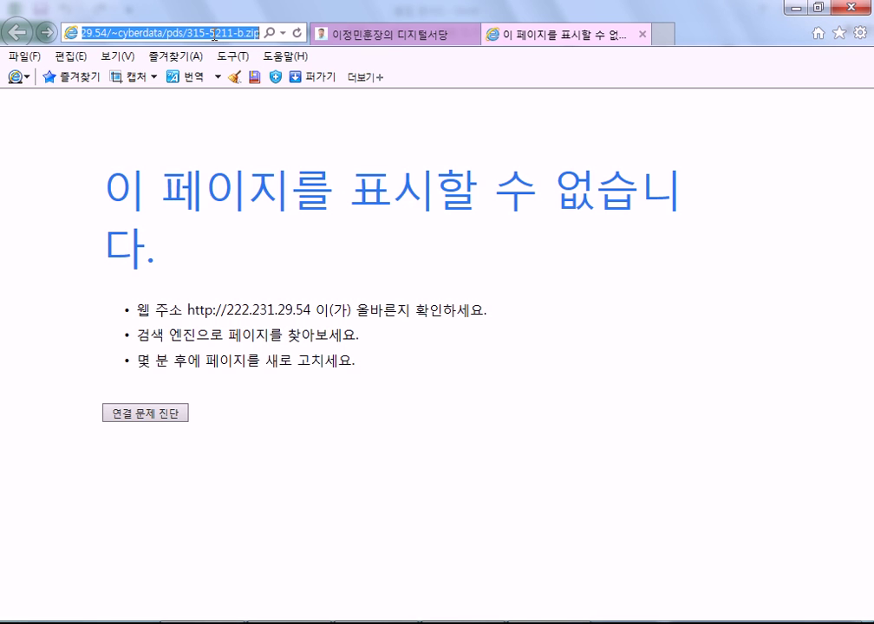
pyautogui.click(298, 34)
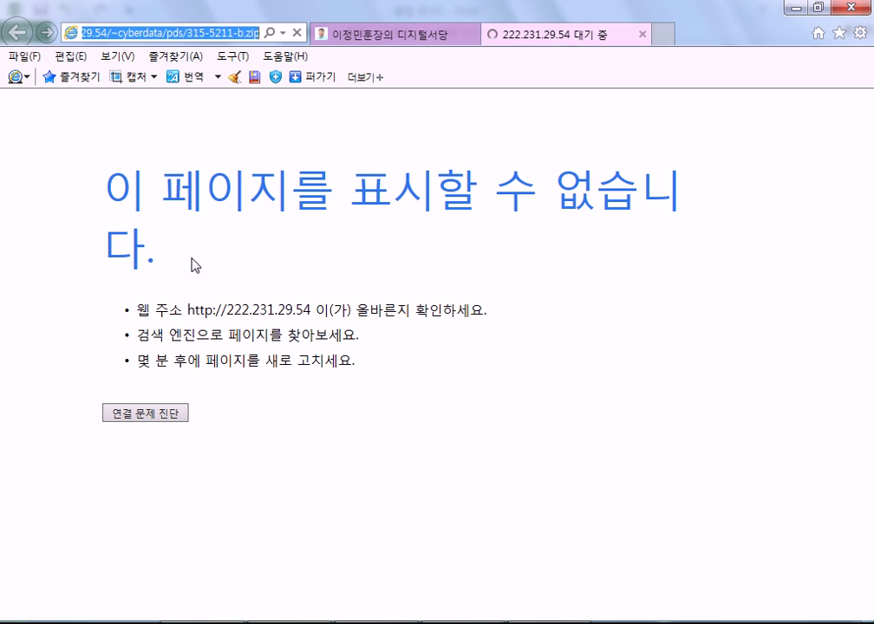
pyautogui.click(642, 33)
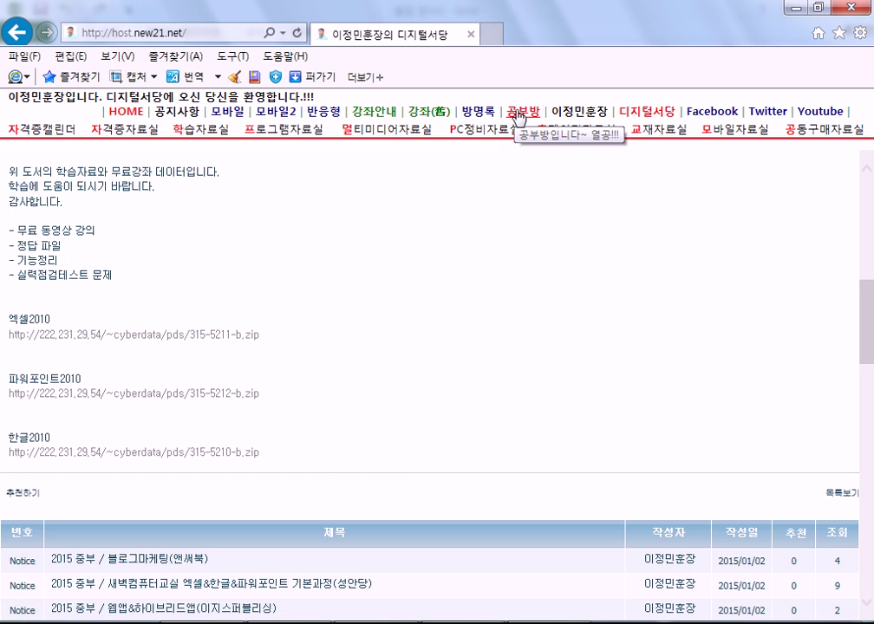
# Open the 공부방 board and view the post 01주차(서부 - 동영상촬영과편집반) 2015/01/09 with its lesson video
pyautogui.click(519, 115)
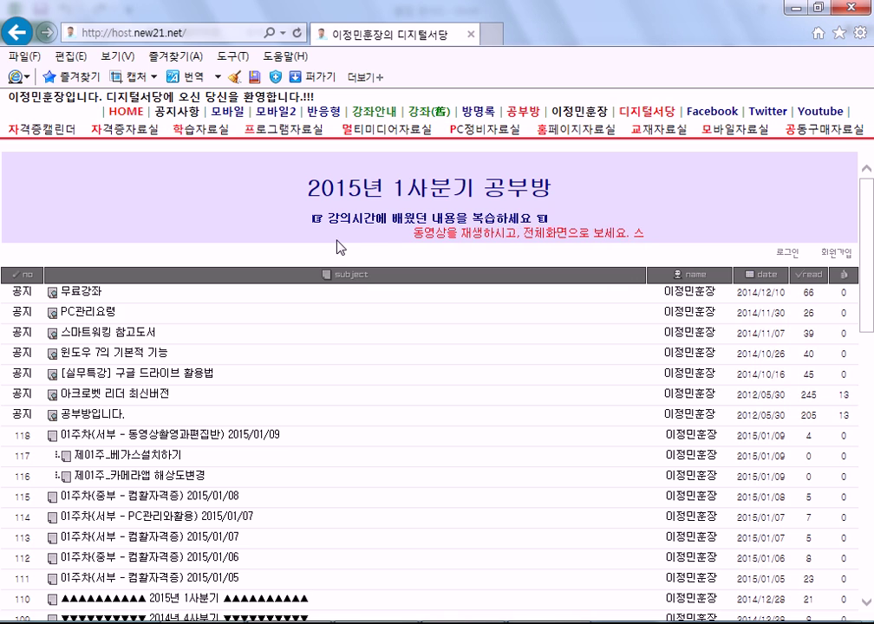
pyautogui.scroll(-1, 308, 362)
pyautogui.scroll(-1, 310, 368)
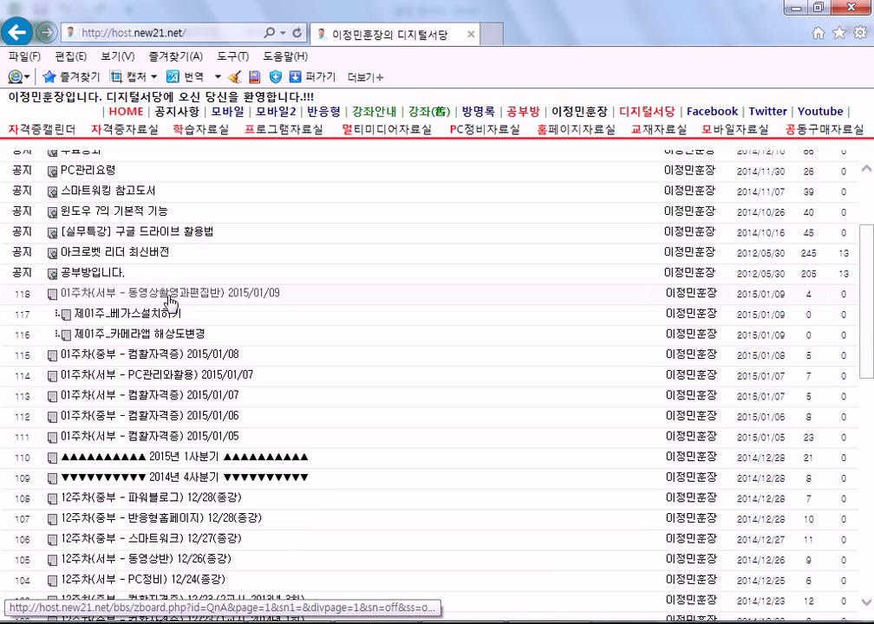
pyautogui.click(170, 294)
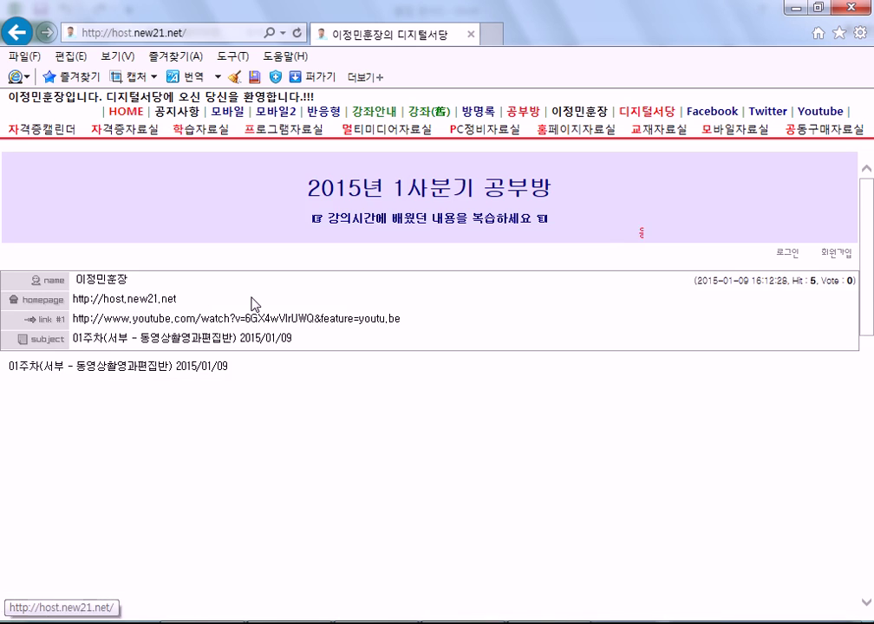
pyautogui.scroll(-3, 390, 369)
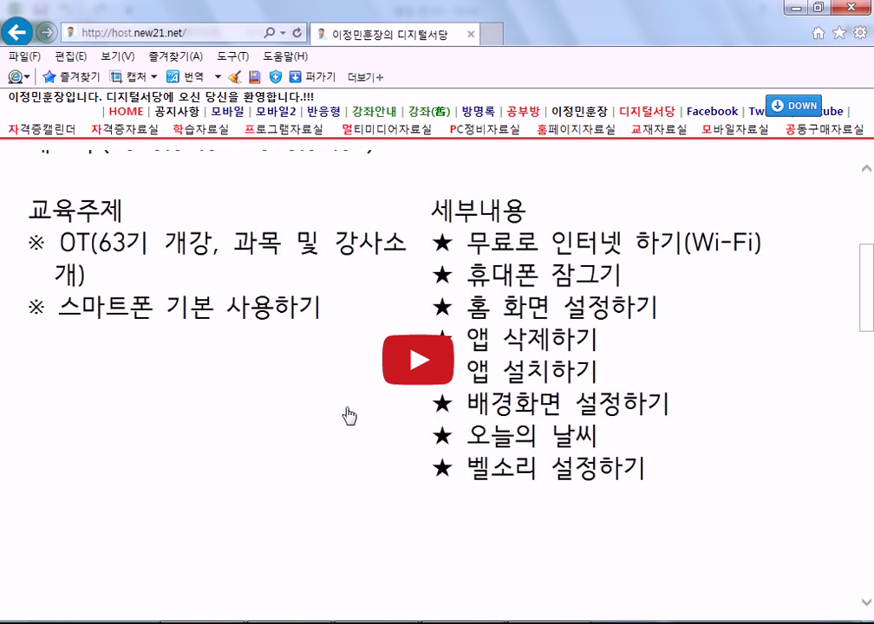
# Open the site's mobile homepage (모바일) to view it and close its tab
pyautogui.click(231, 112)
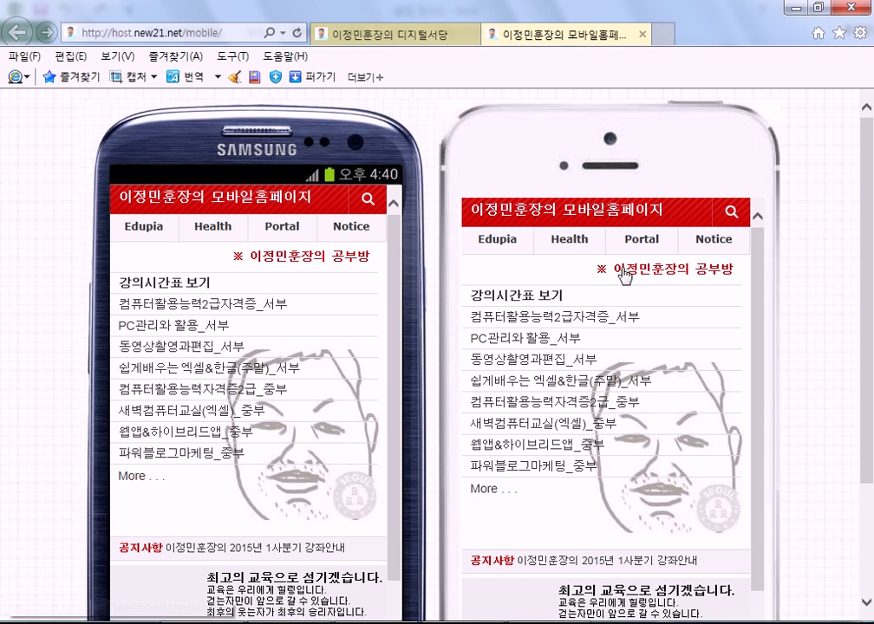
pyautogui.click(643, 37)
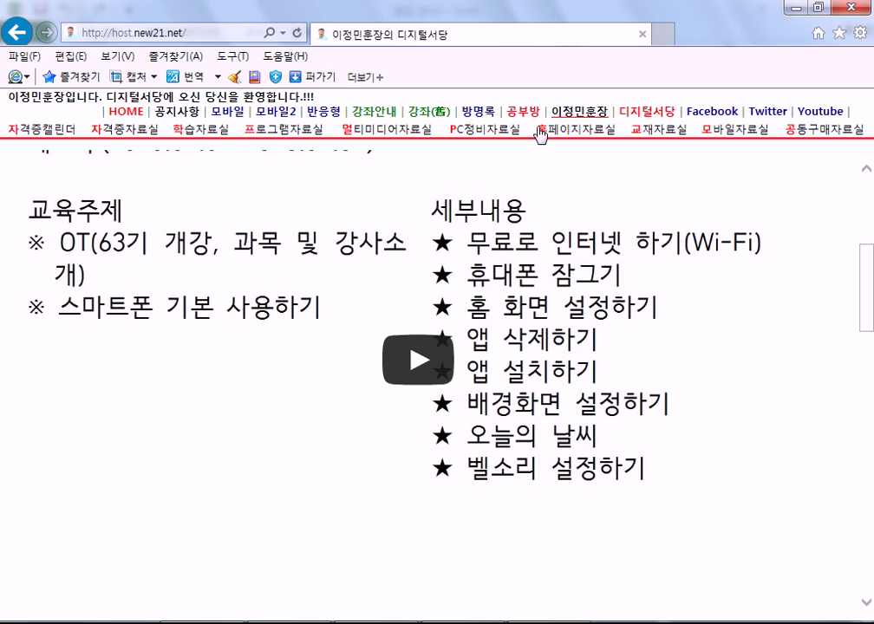
# Open the 제01주_베가스설치하기 post from the list below and look through its Vegas Pro 11 installation guide and the surrounding posts
pyautogui.scroll(-7, 527, 364)
pyautogui.scroll(-3, 260, 404)
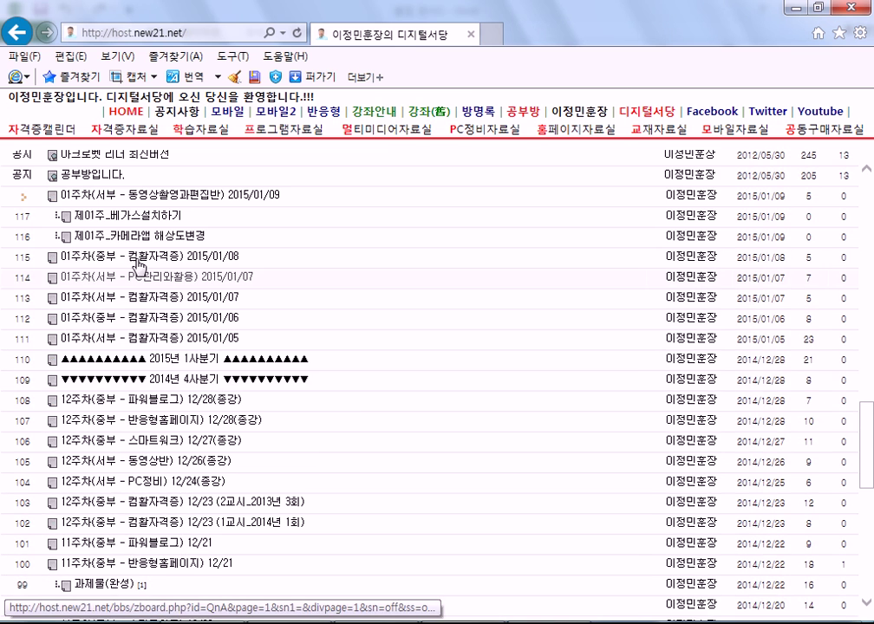
pyautogui.click(135, 222)
pyautogui.scroll(-6, 269, 374)
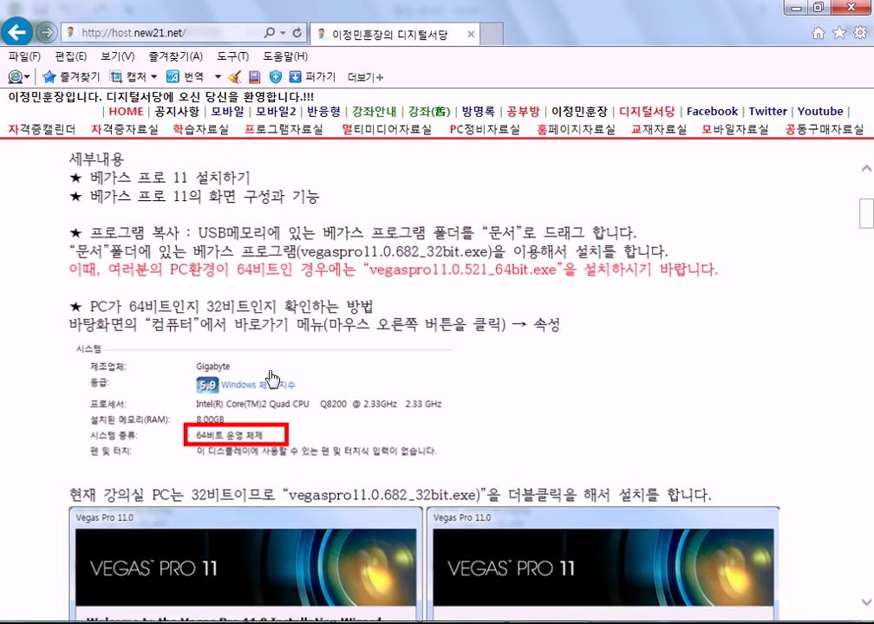
pyautogui.scroll(-10, 273, 378)
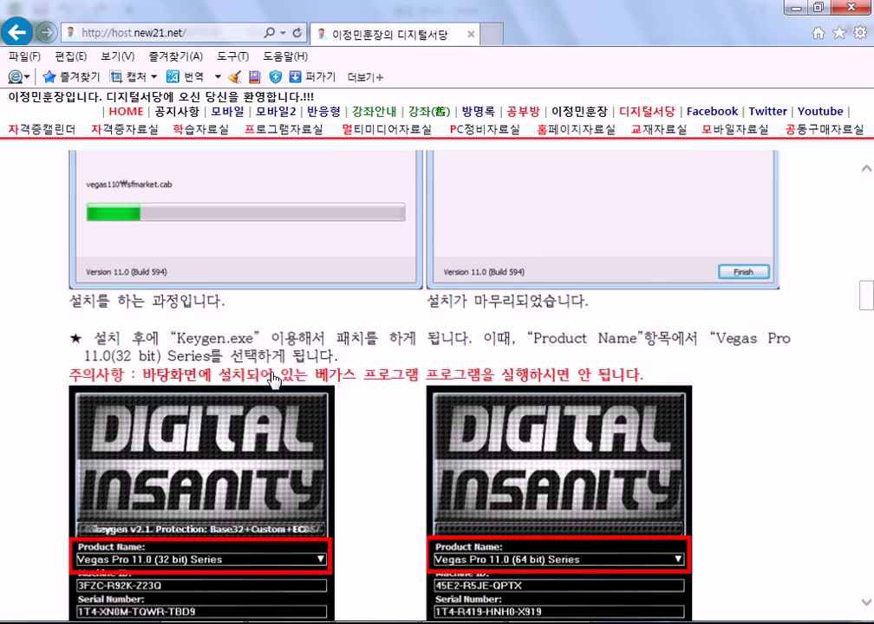
pyautogui.scroll(-12, 274, 379)
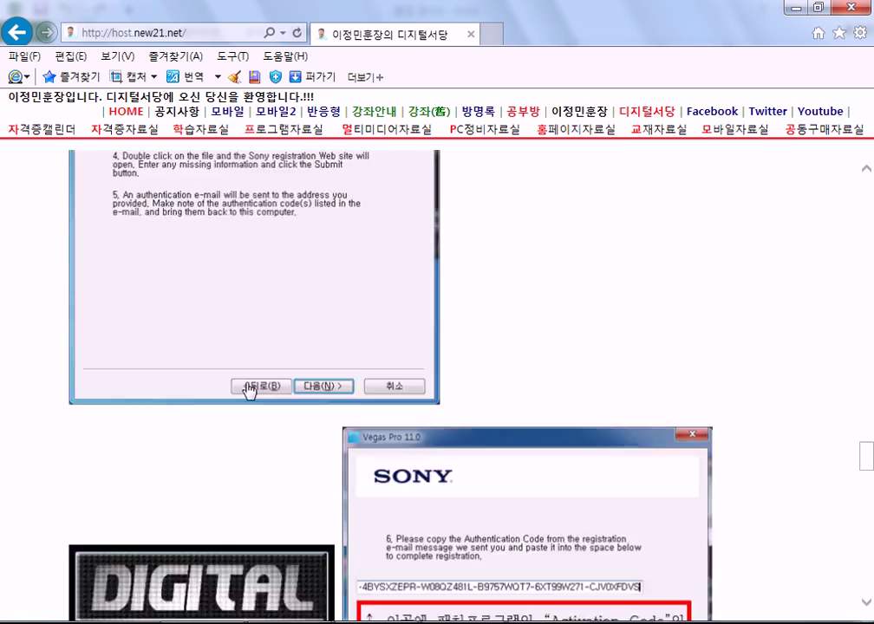
pyautogui.scroll(-12, 240, 390)
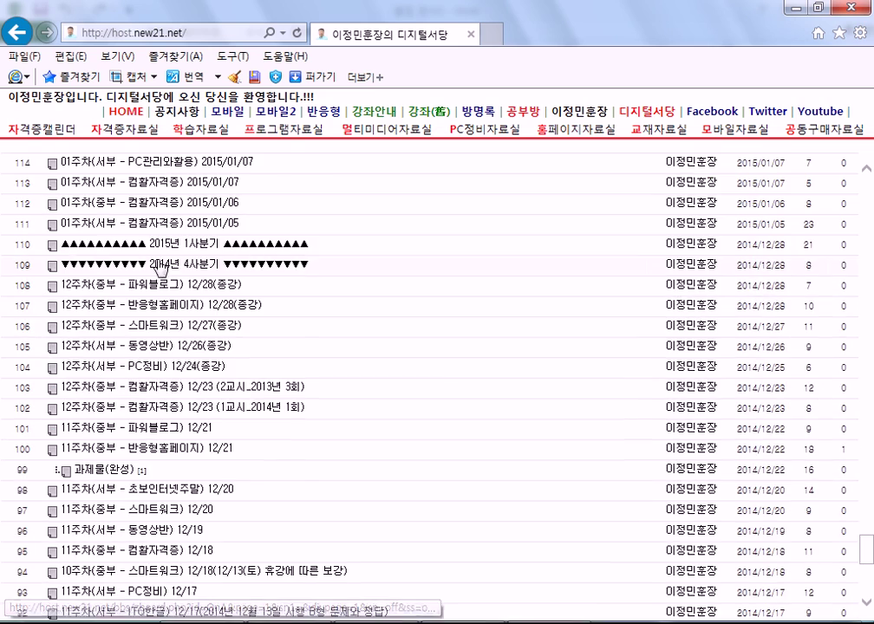
pyautogui.scroll(1, 163, 242)
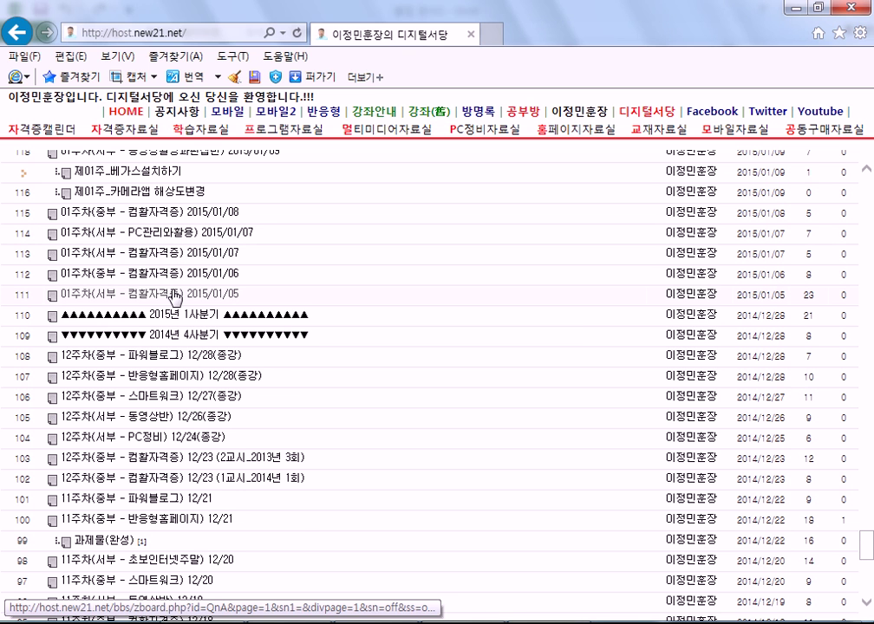
pyautogui.scroll(9, 176, 295)
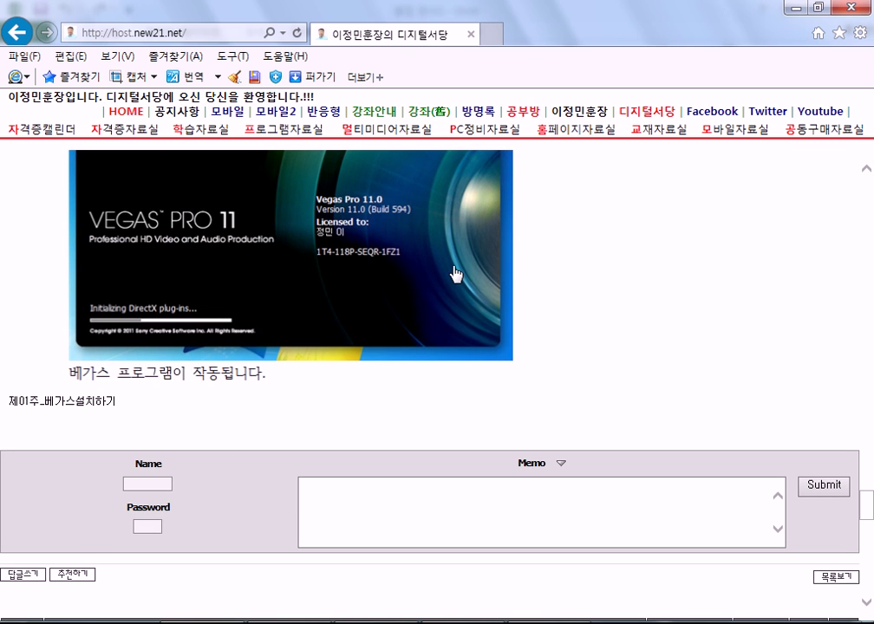
pyautogui.scroll(-3, 540, 350)
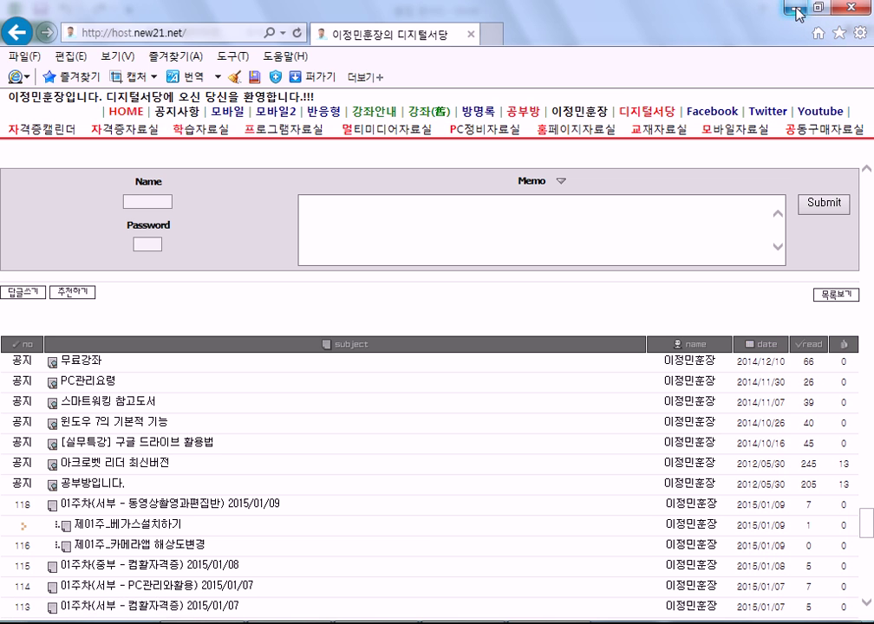
# Close the browser, the blank Excel workbook and the empty Notepad window to clear the desktop
pyautogui.click(851, 11)
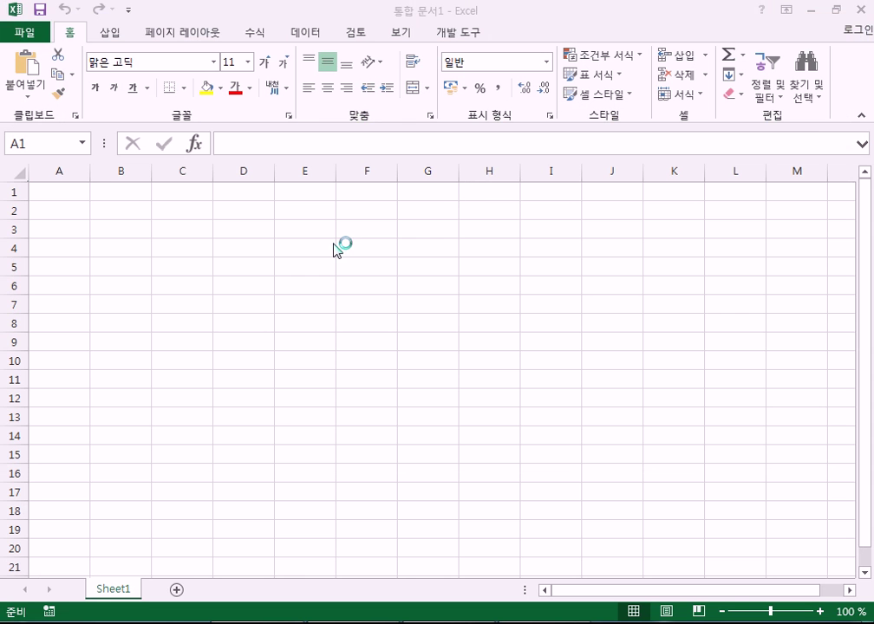
pyautogui.hotkey('alt', 'Tab')
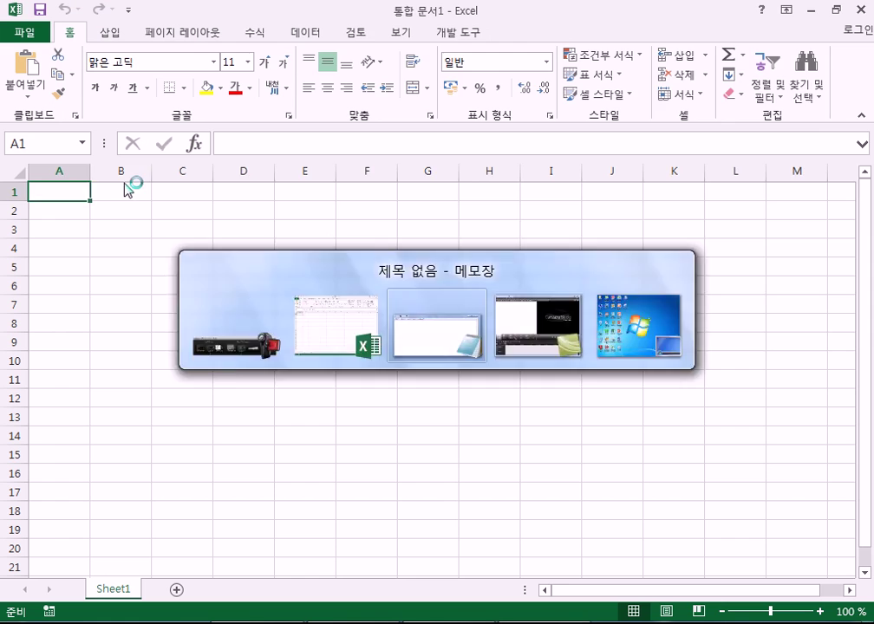
pyautogui.hotkey('alt', 'Tab')
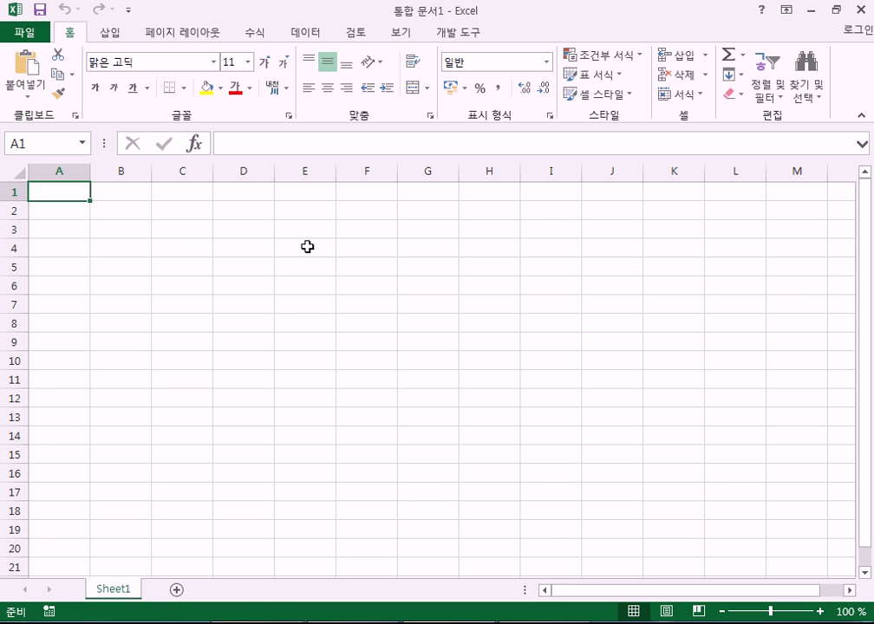
pyautogui.click(860, 10)
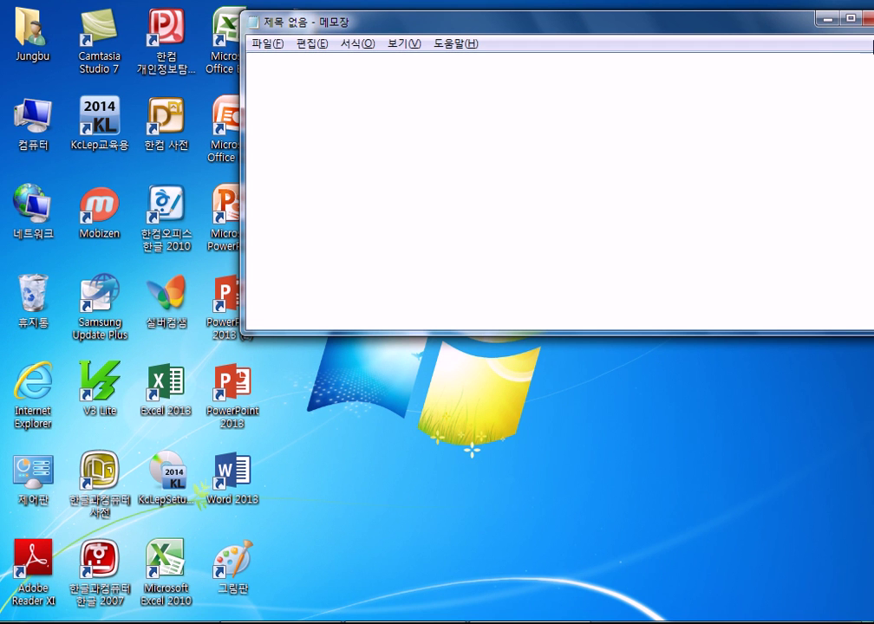
pyautogui.click(682, 12)
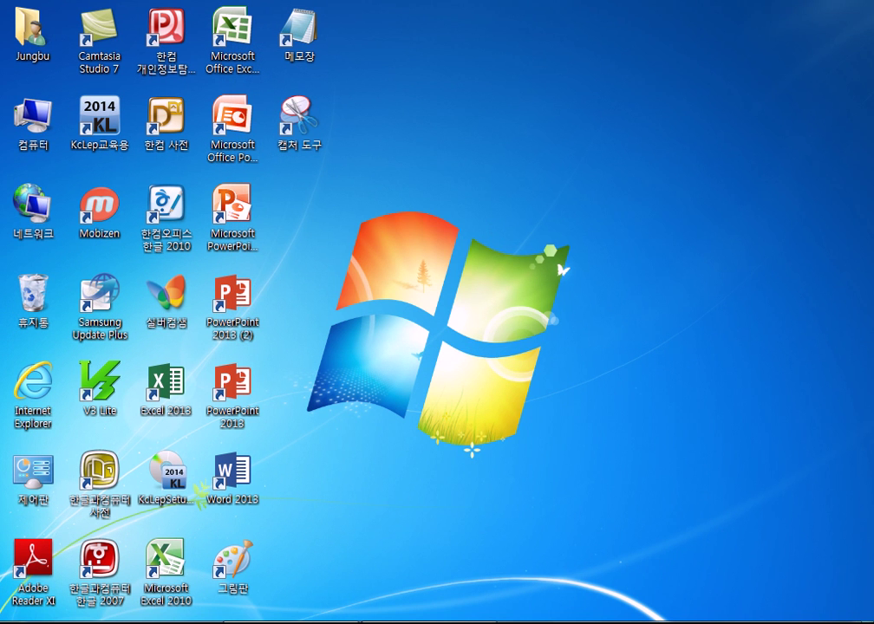
# View the programs inside the Microsoft Office and Microsoft Office 2013 groups of the installed programs list, then close the list
pyautogui.press('super')
pyautogui.click(66, 564)
pyautogui.scroll(-4, 143, 344)
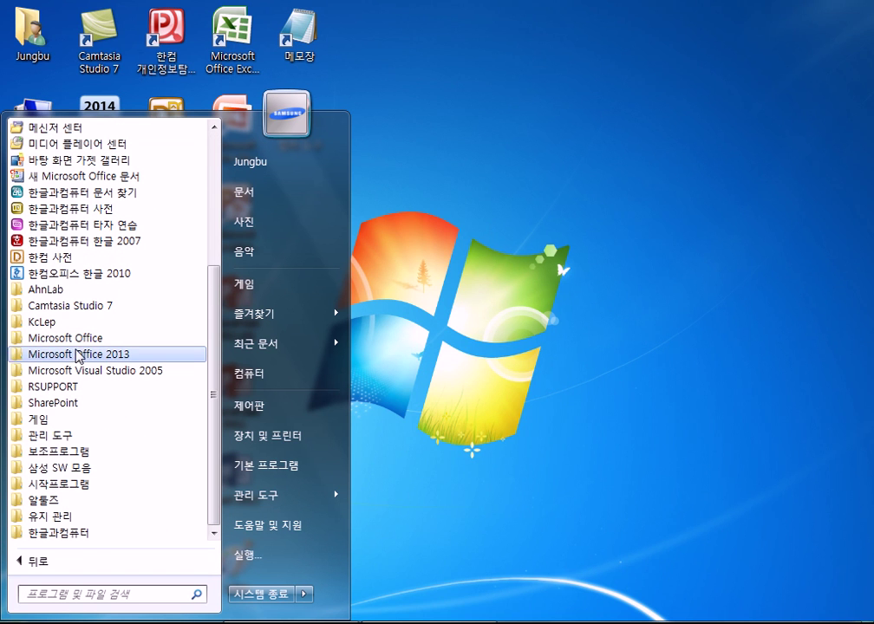
pyautogui.click(65, 342)
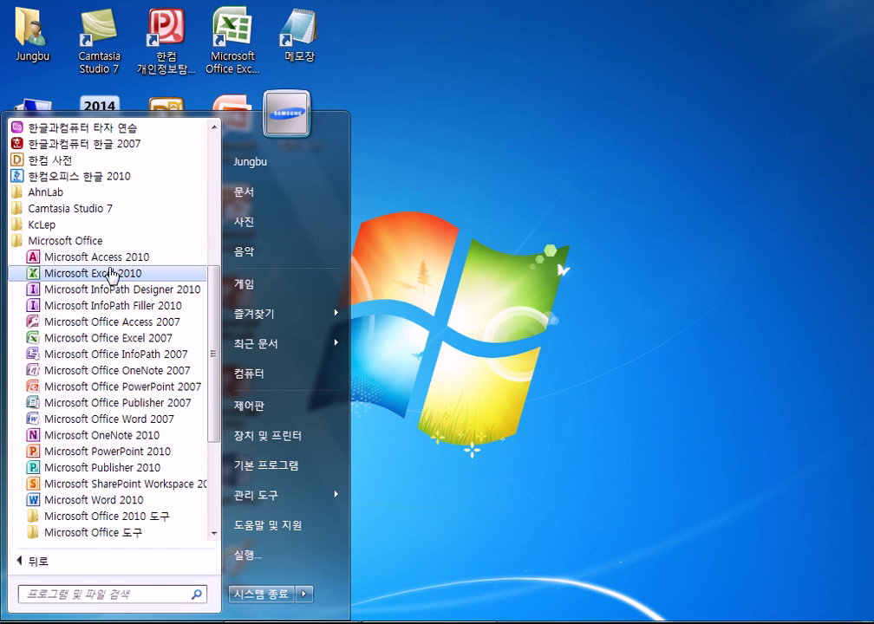
pyautogui.click(13, 249)
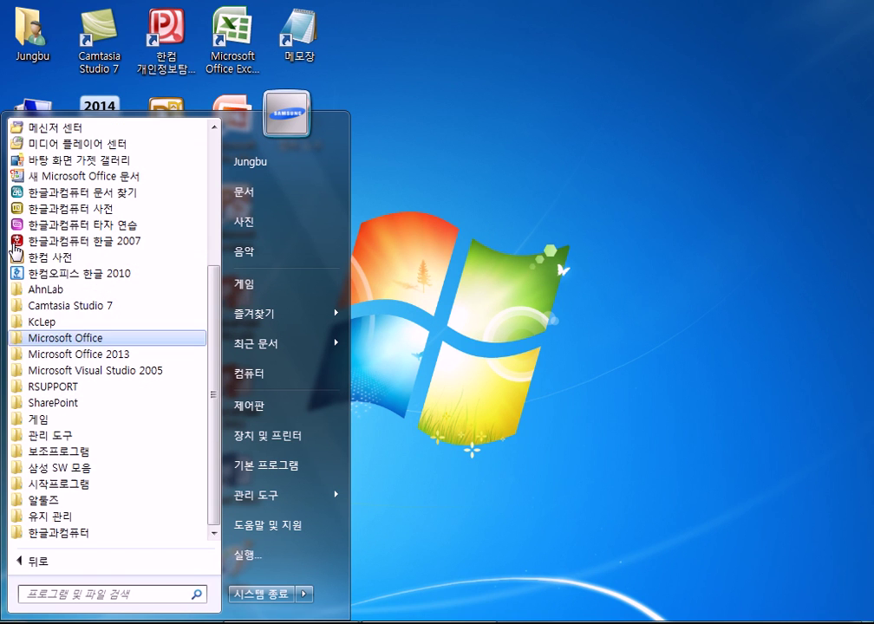
pyautogui.click(79, 356)
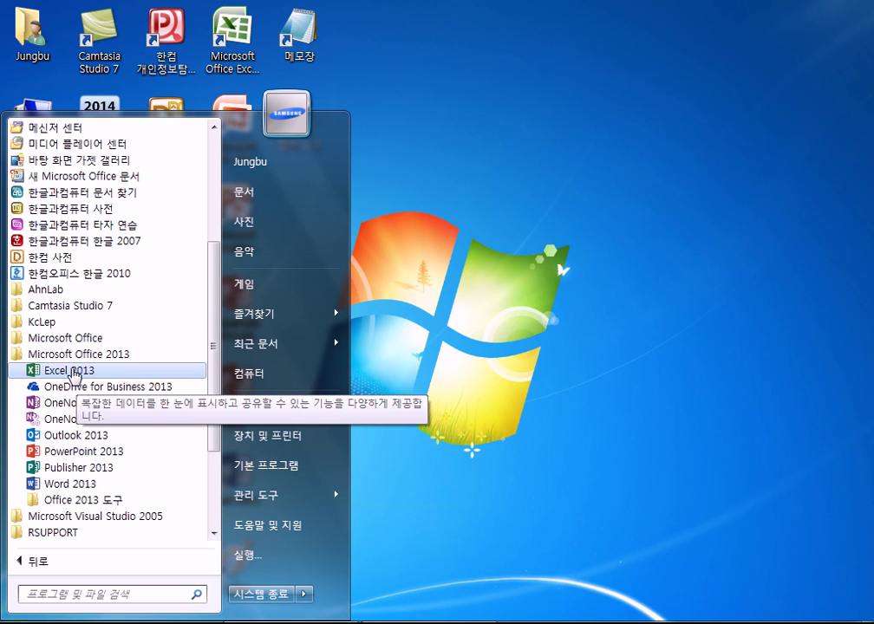
pyautogui.click(517, 218)
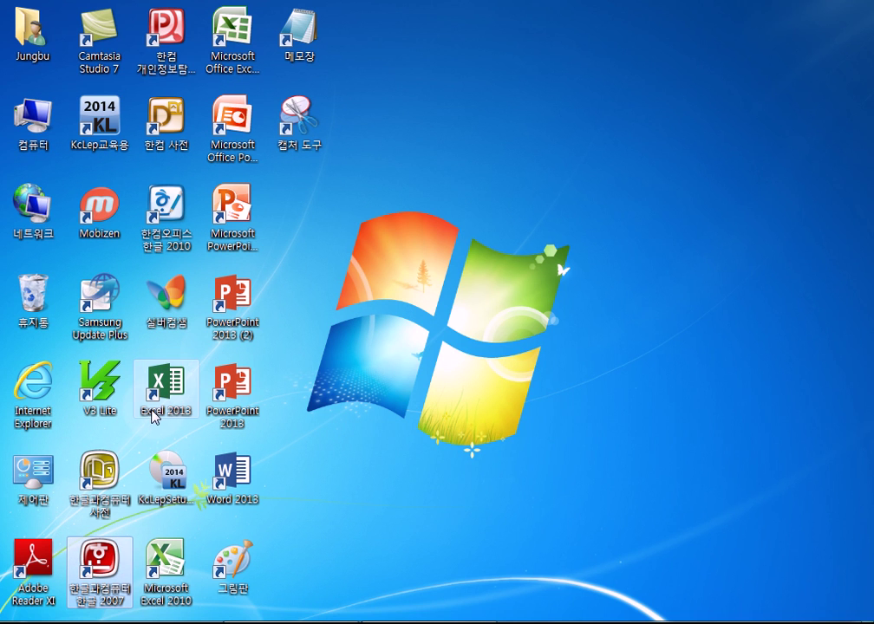
# Show the Microsoft Office 2013 program group once more, then start Excel 2013 from its desktop shortcut with a blank workbook
pyautogui.press('super')
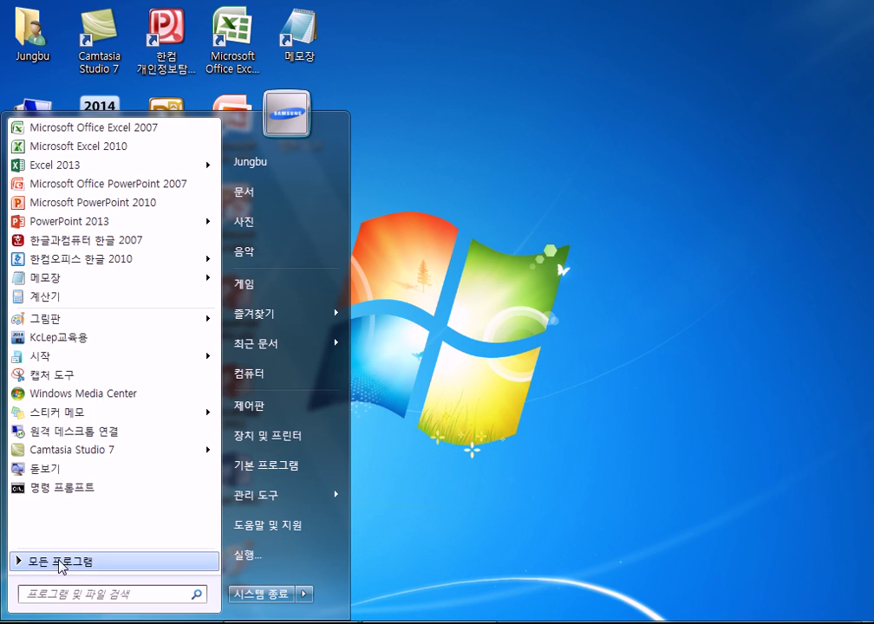
pyautogui.click(58, 572)
pyautogui.click(86, 356)
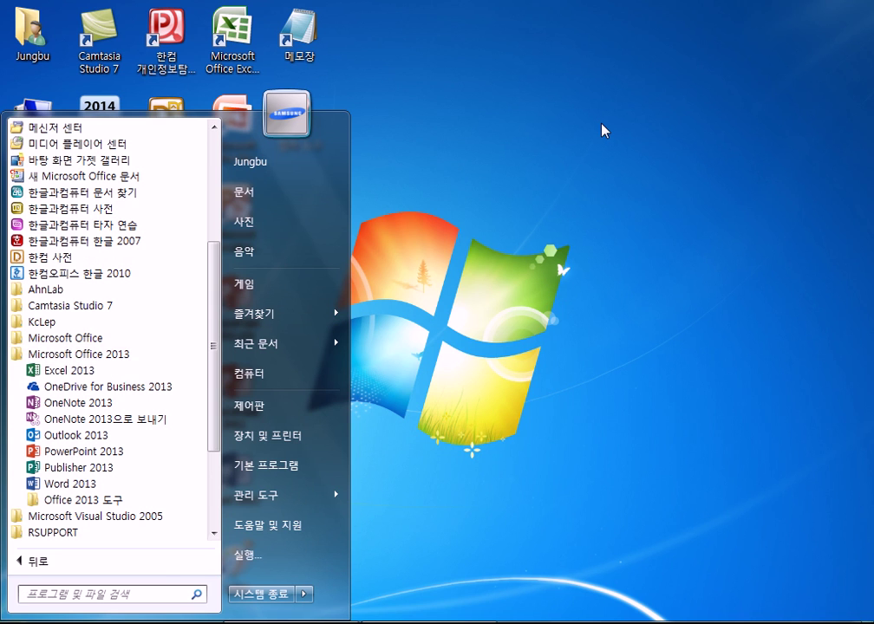
pyautogui.click(513, 185)
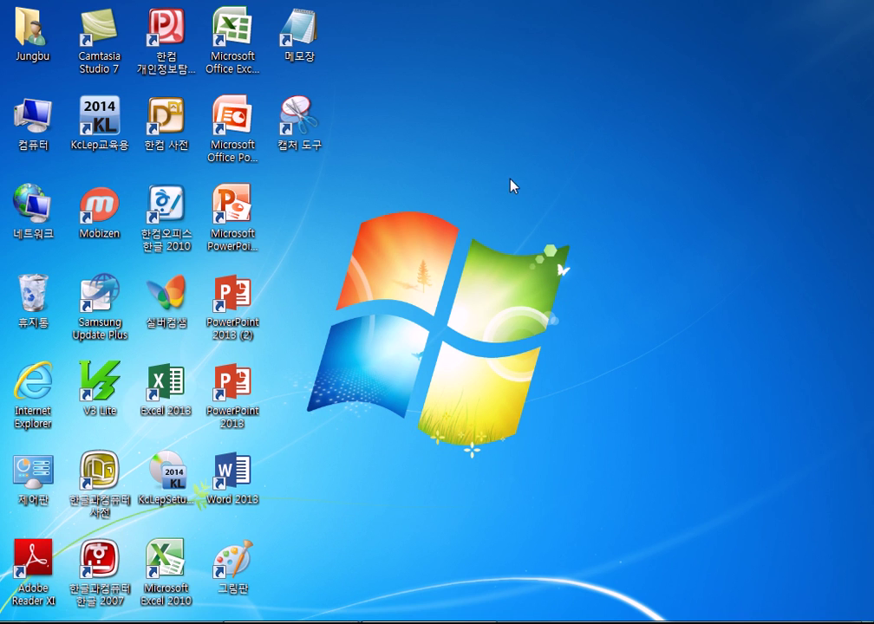
pyautogui.doubleClick(168, 396)
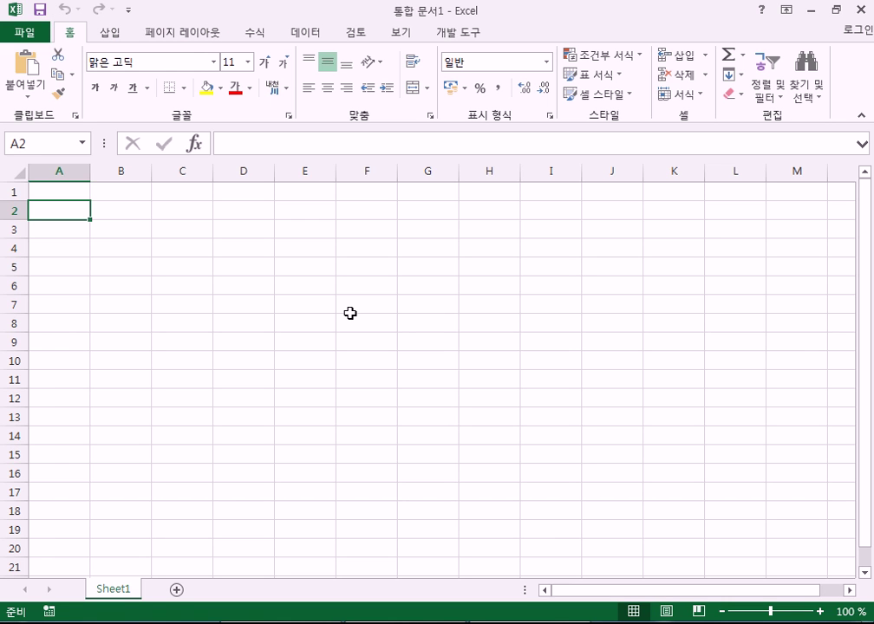
# Show the 삽입 ribbon commands and examine the customization options of the Quick Access Toolbar
pyautogui.click(111, 34)
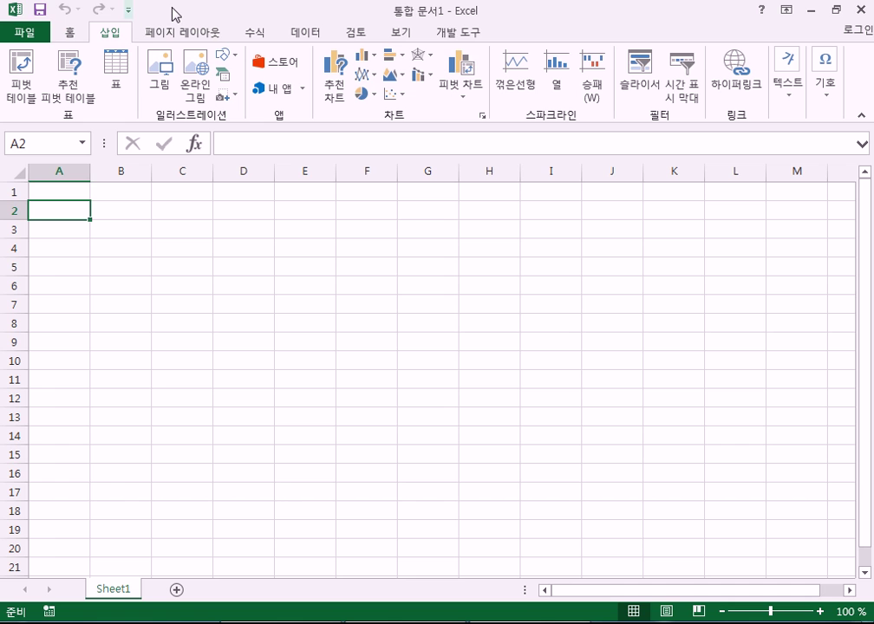
pyautogui.click(128, 14)
pyautogui.click(126, 15)
pyautogui.click(128, 12)
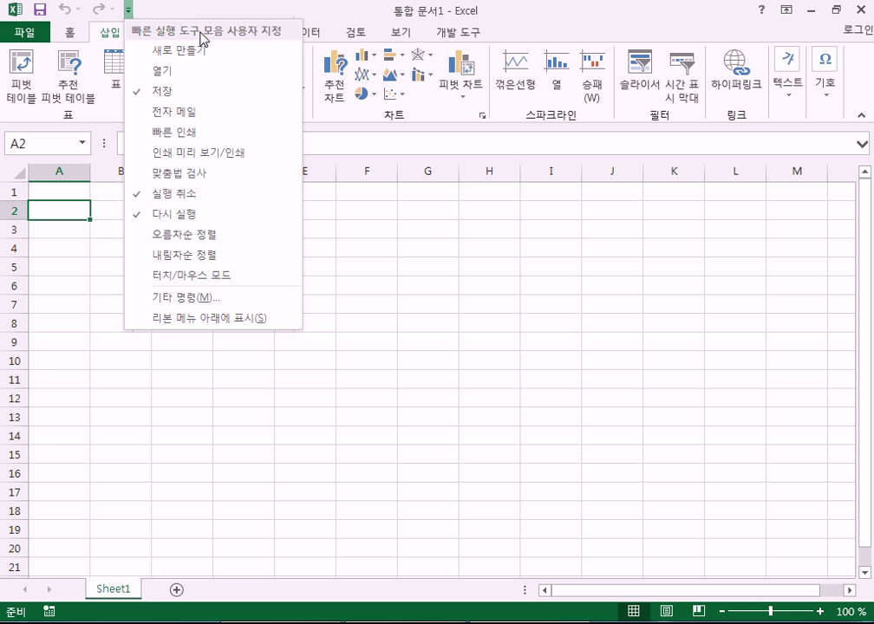
pyautogui.click(128, 12)
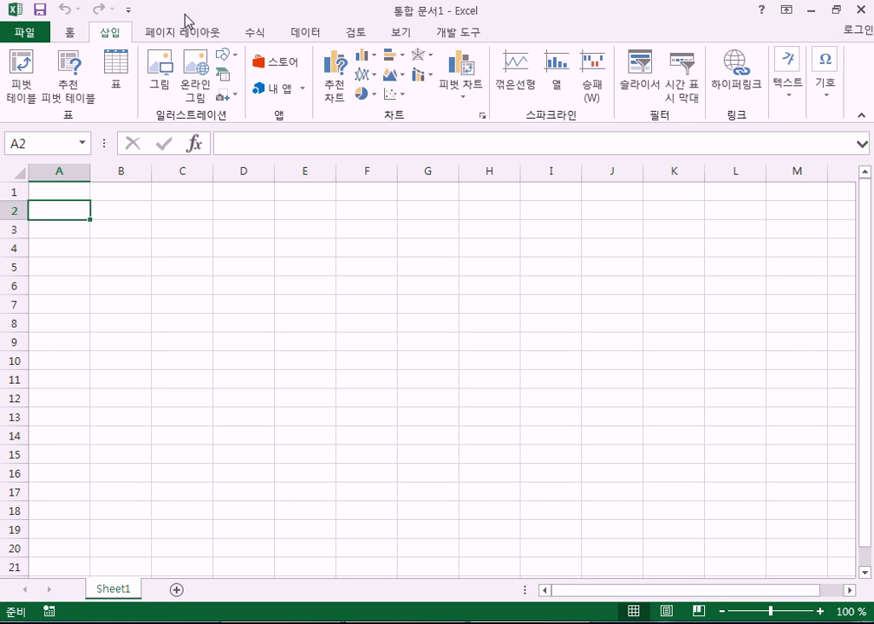
# Add the 열기 and 인쇄 미리 보기/인쇄 commands to the Quick Access Toolbar
pyautogui.click(128, 12)
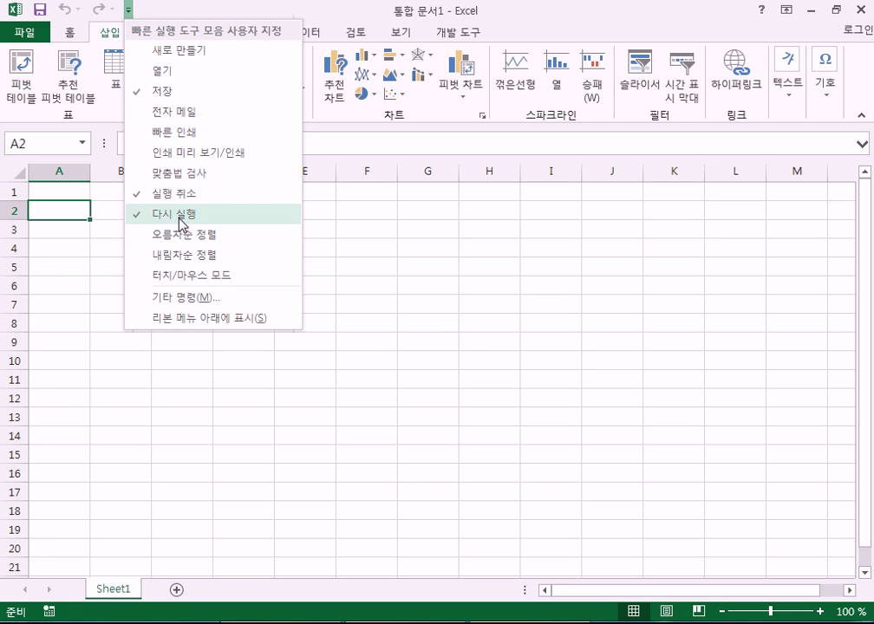
pyautogui.click(167, 76)
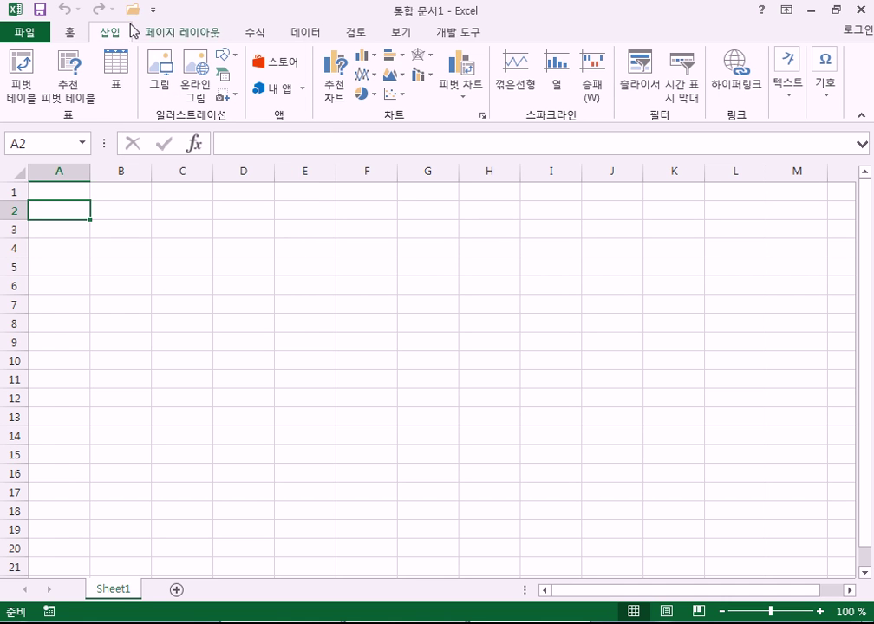
pyautogui.click(154, 12)
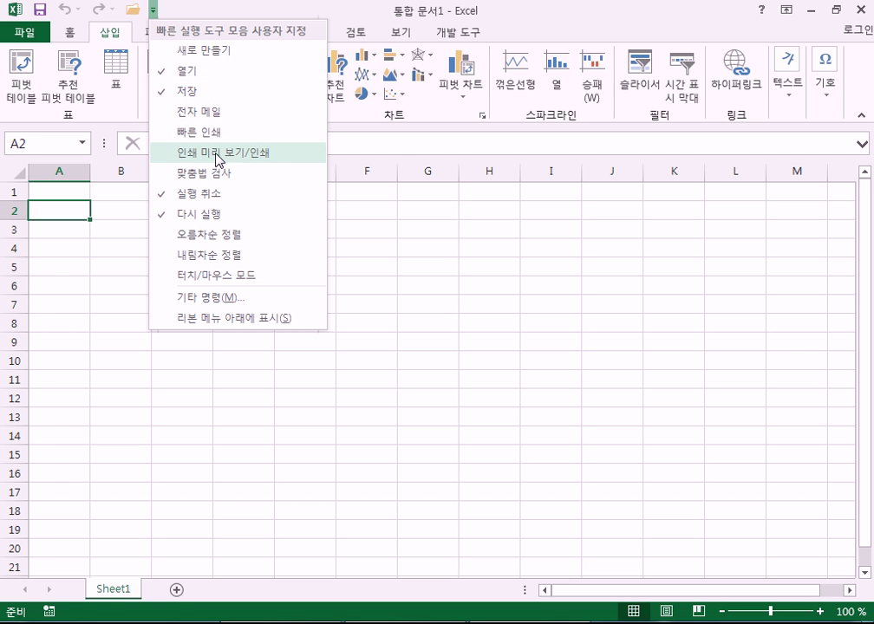
pyautogui.click(217, 154)
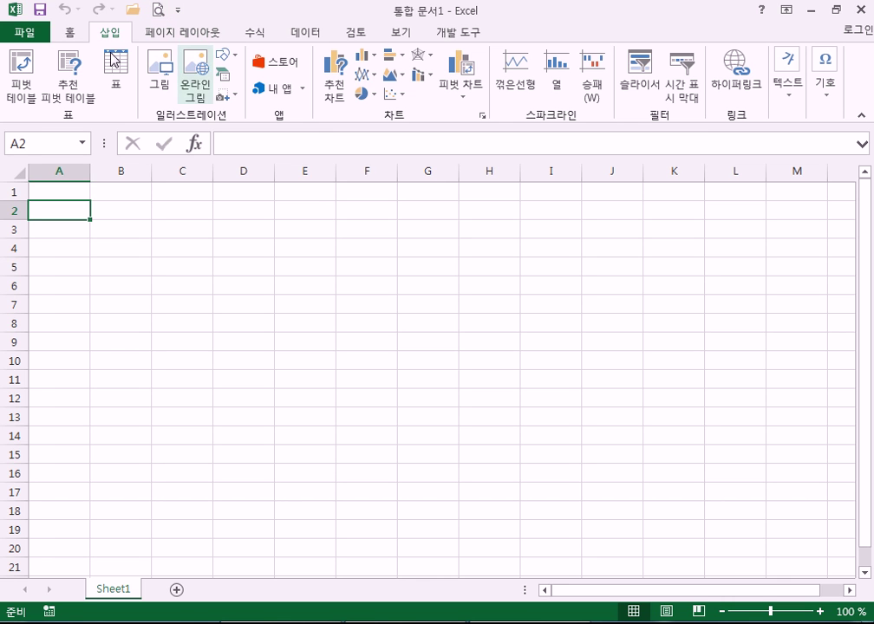
# View the 파일 screen and return to the sheet, then look through the 홈, 삽입 and 페이지 레이아웃 ribbon commands
pyautogui.click(25, 33)
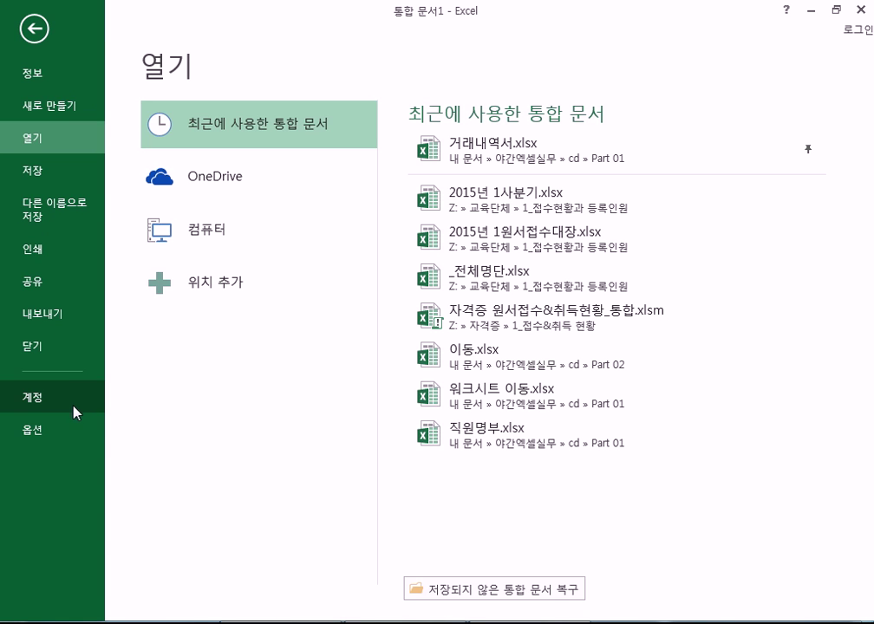
pyautogui.click(32, 31)
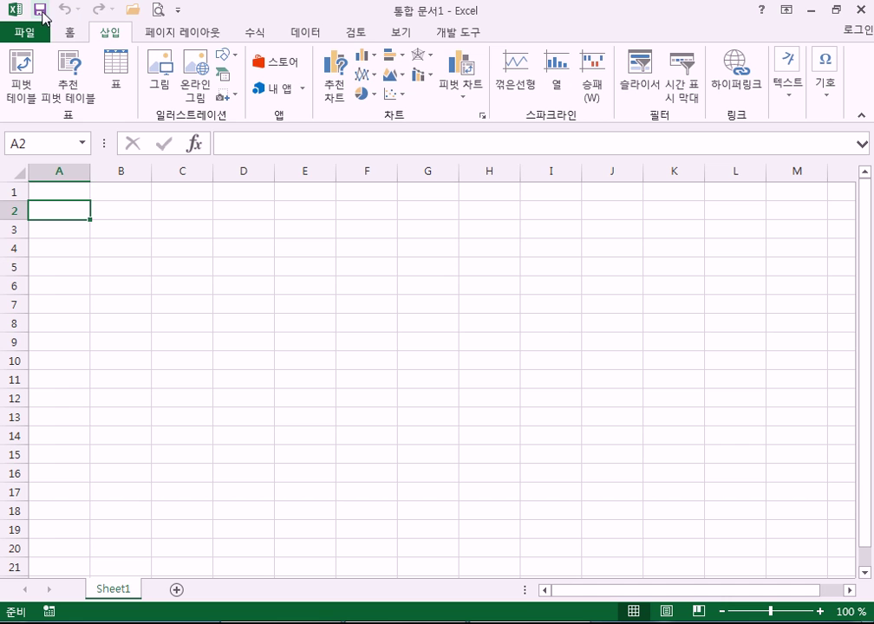
pyautogui.click(70, 35)
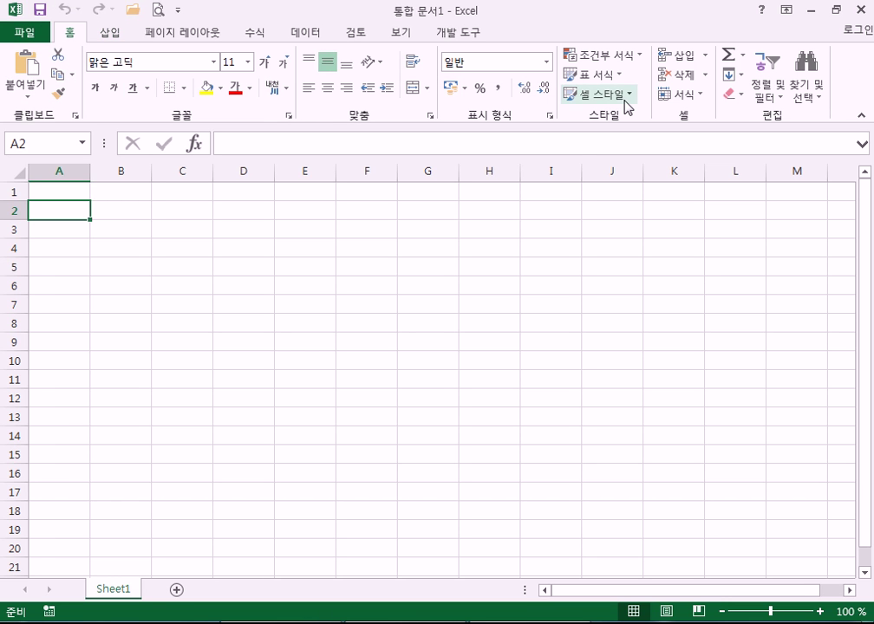
pyautogui.click(105, 37)
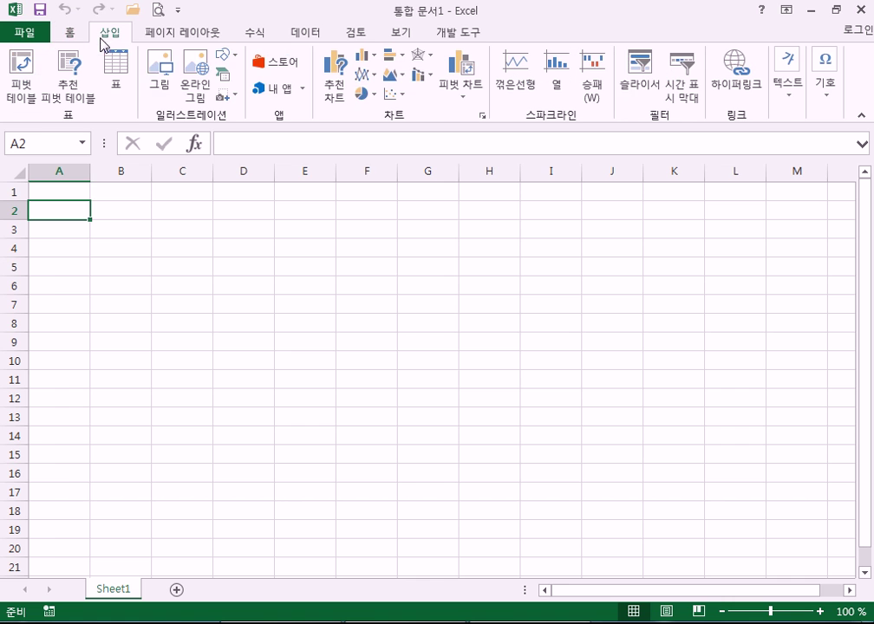
pyautogui.click(156, 32)
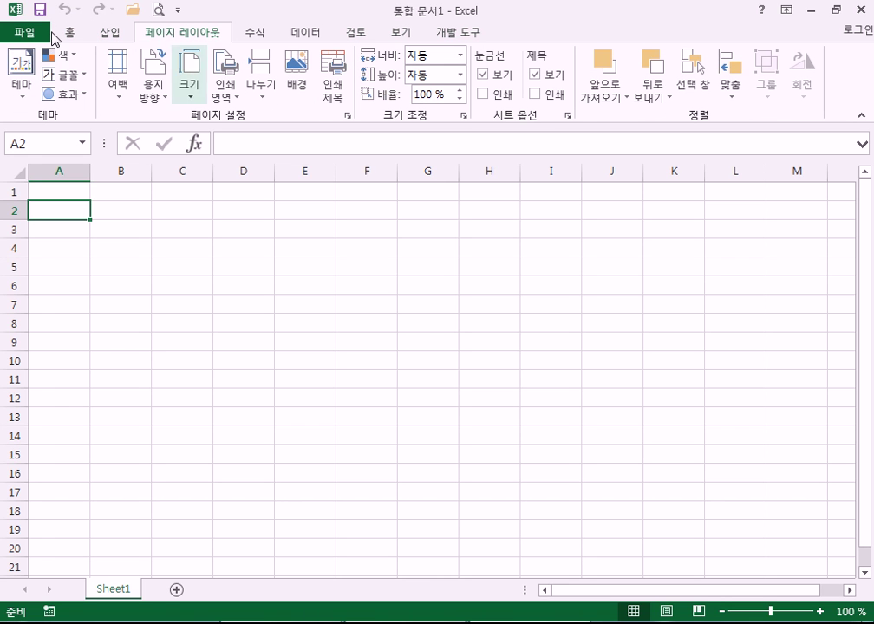
# Add the 맞춤법 검사 command to the Quick Access Toolbar and remove it again
pyautogui.click(178, 12)
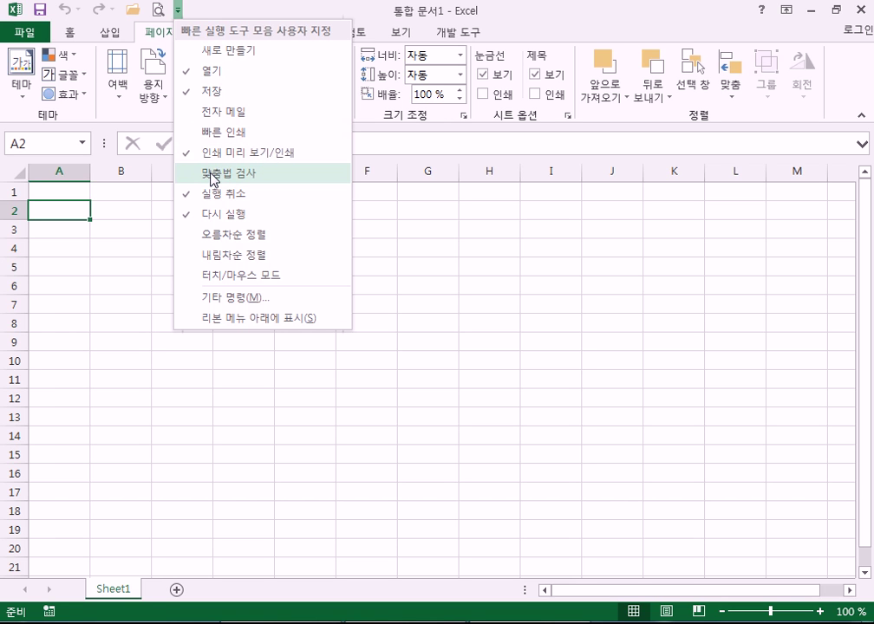
pyautogui.click(211, 176)
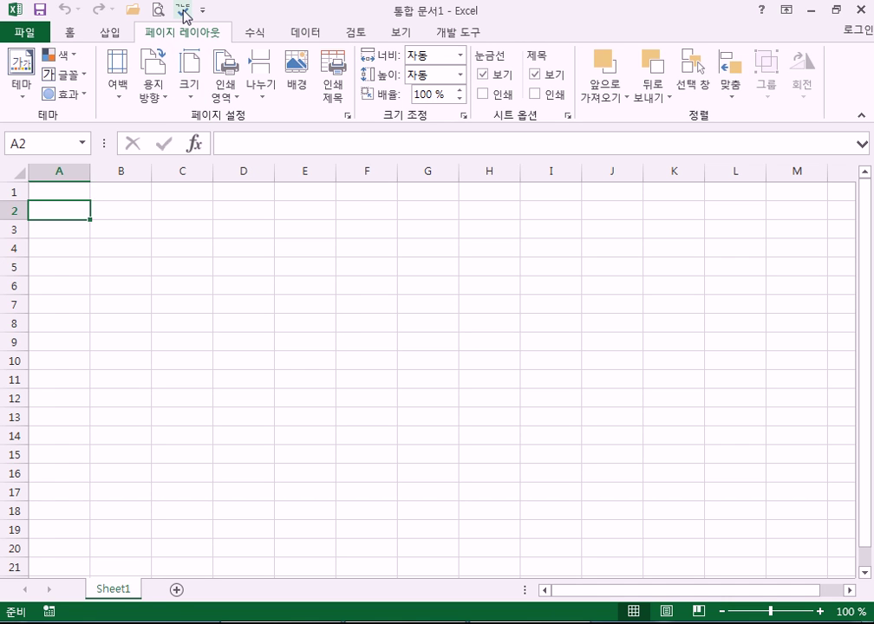
pyautogui.click(202, 10)
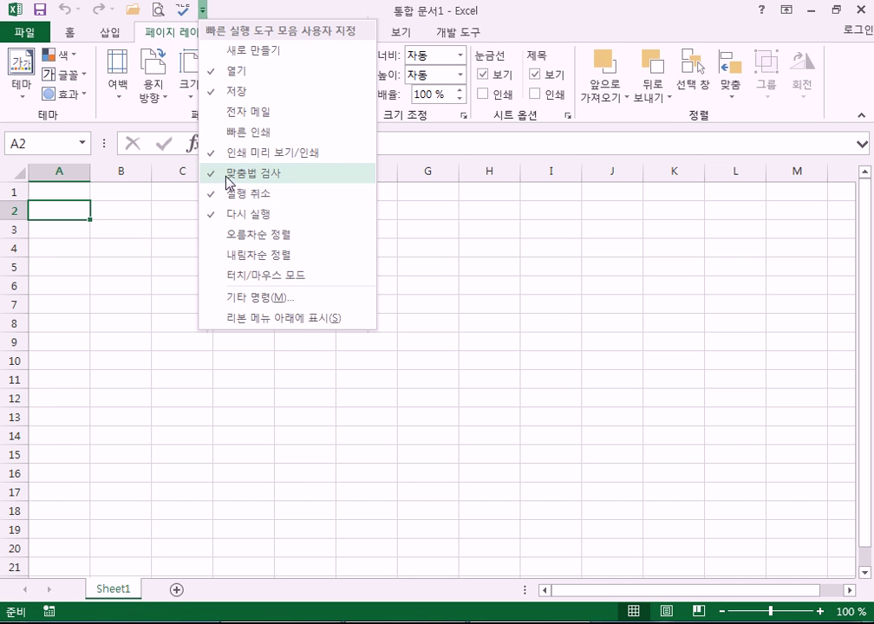
pyautogui.click(228, 176)
# Put the 맞춤법 검사 command back on the Quick Access Toolbar
pyautogui.click(180, 13)
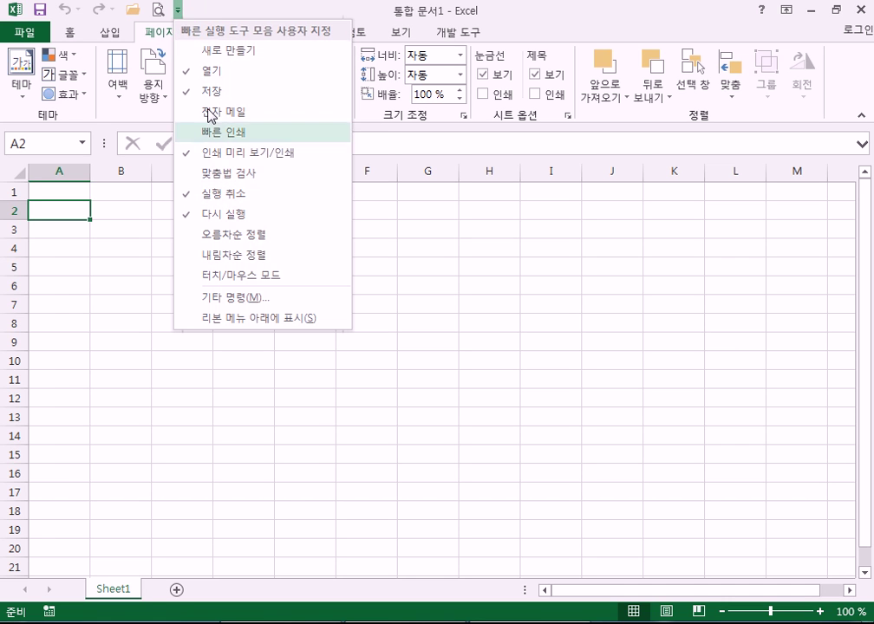
pyautogui.click(227, 174)
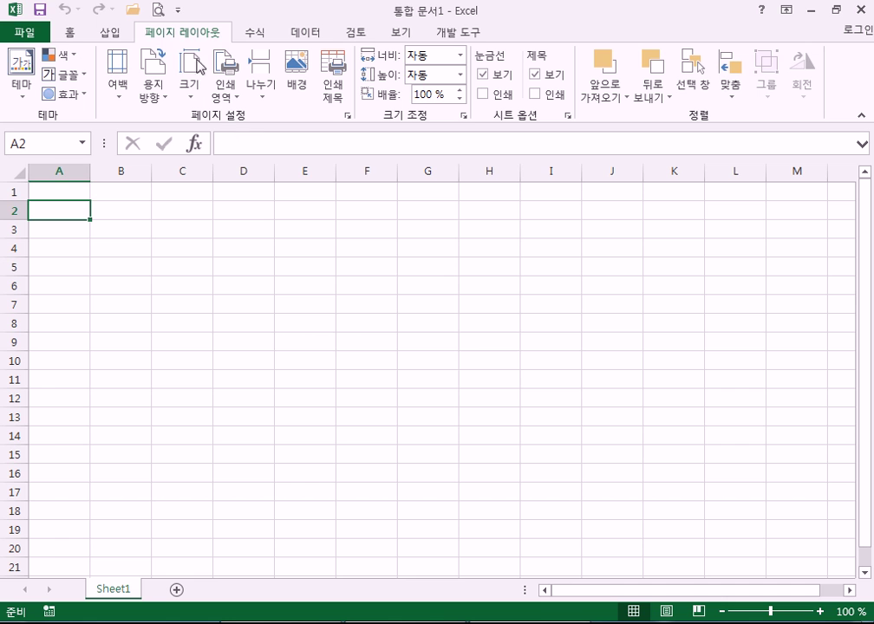
# Enter the text 태국기 in cell B3 and select that cell again
pyautogui.click(136, 231)
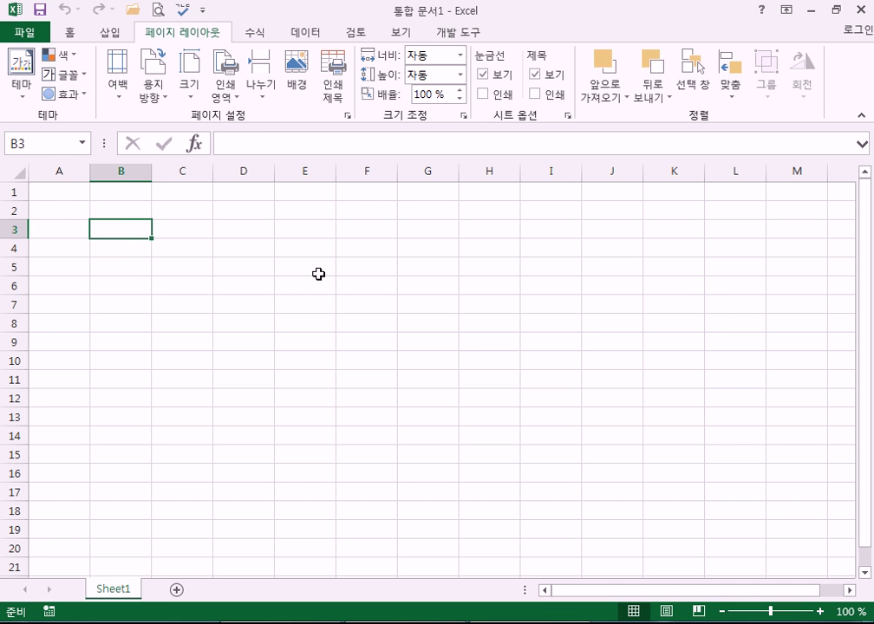
pyautogui.write('태국기')
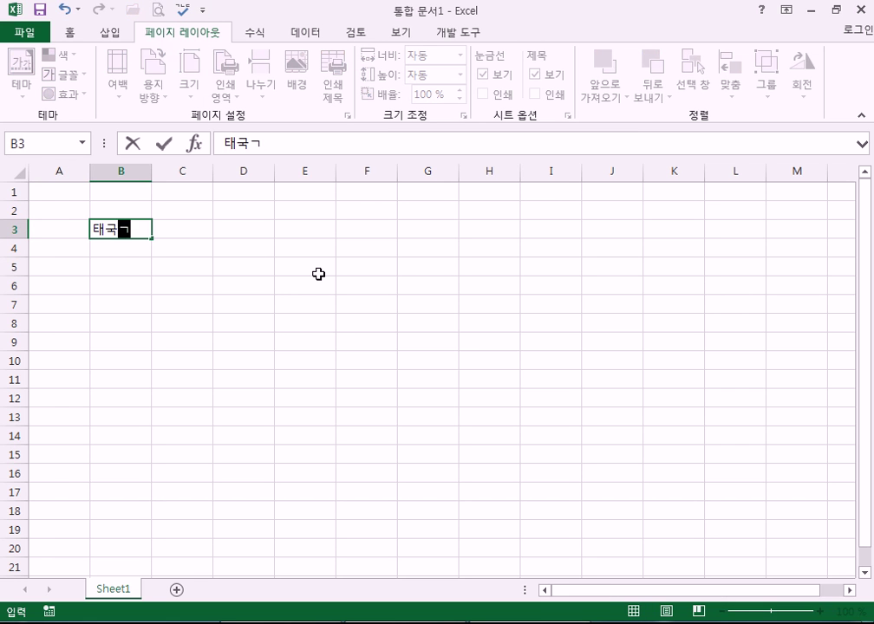
pyautogui.press('Return')
pyautogui.click(135, 229)
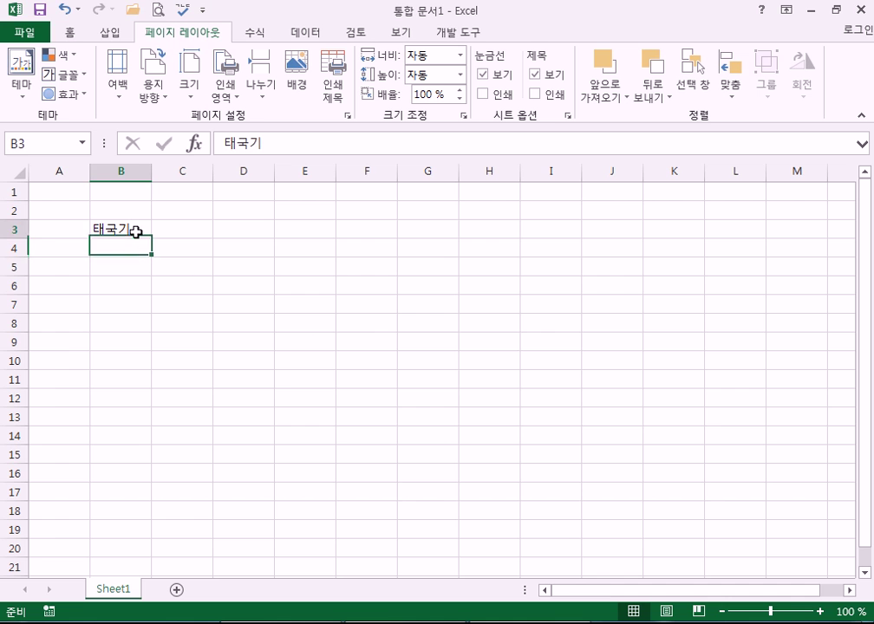
pyautogui.scroll(6, 139, 229)
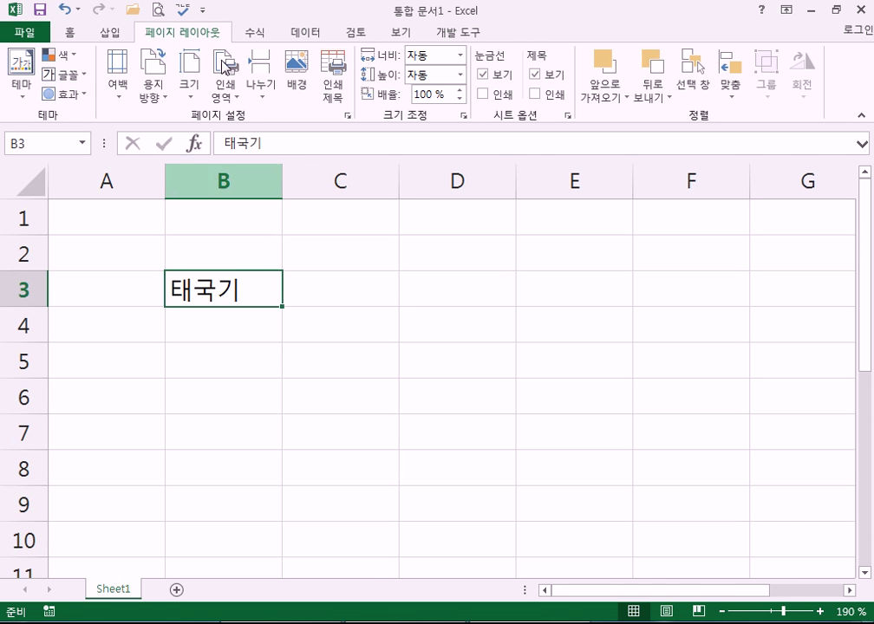
# Run the spell check on cell B3 and change 태국기 to the suggested word 태극기
pyautogui.click(182, 12)
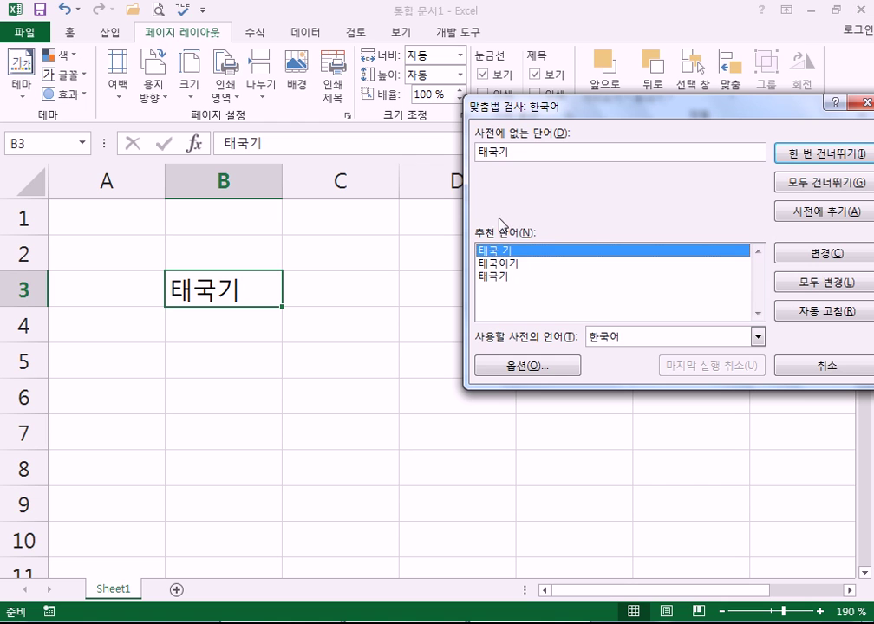
pyautogui.click(512, 277)
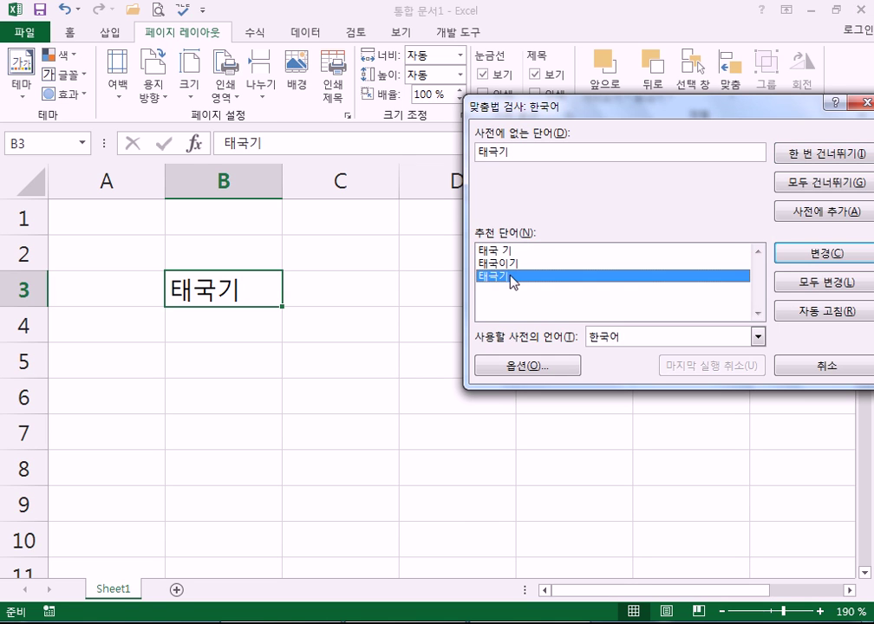
pyautogui.click(505, 264)
pyautogui.click(506, 276)
pyautogui.moveTo(565, 107); pyautogui.dragTo(484, 108)
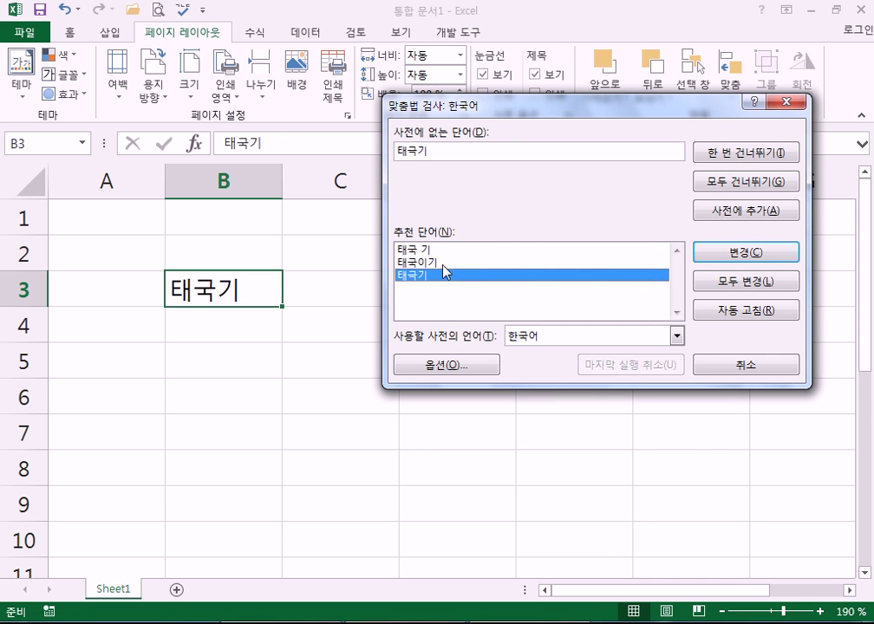
pyautogui.click(723, 251)
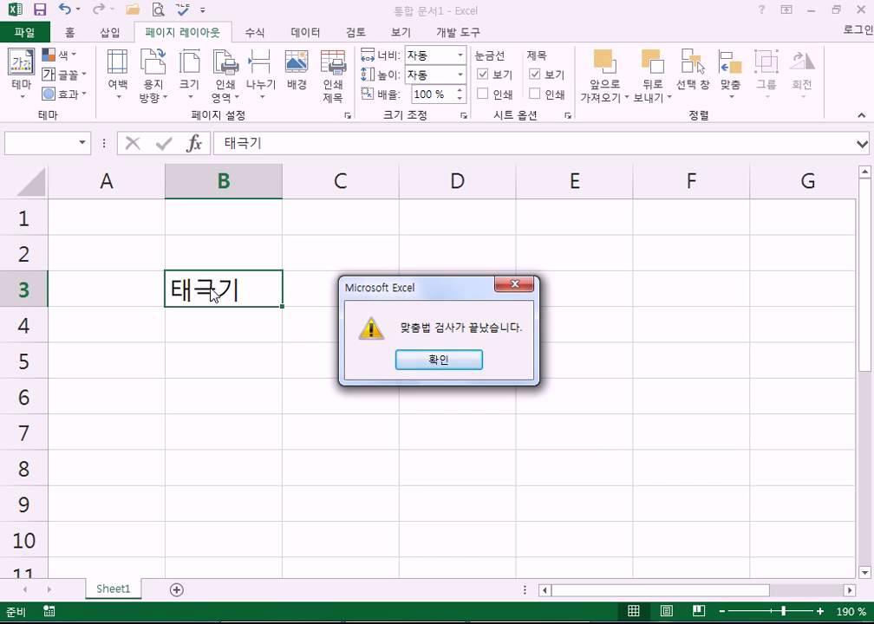
pyautogui.click(417, 360)
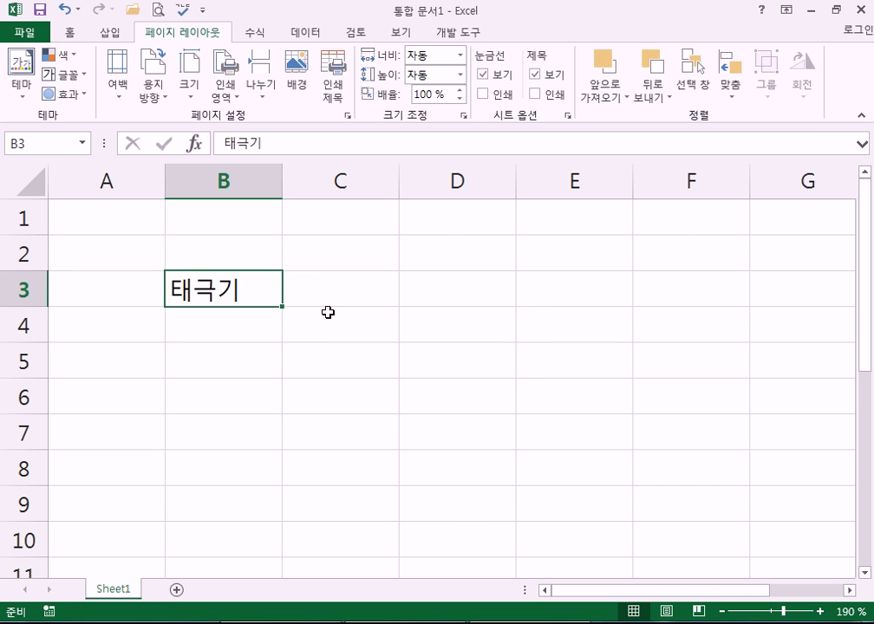
# Replace the text in cell B3 with 계양대 and enter the same word a second time
pyautogui.write('계')
pyautogui.write('양대')
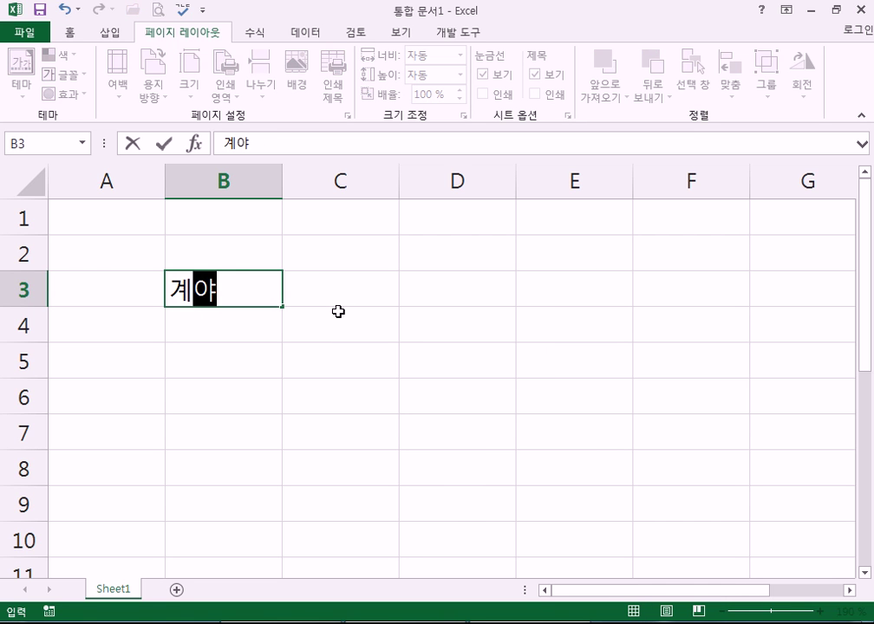
pyautogui.press('Return')
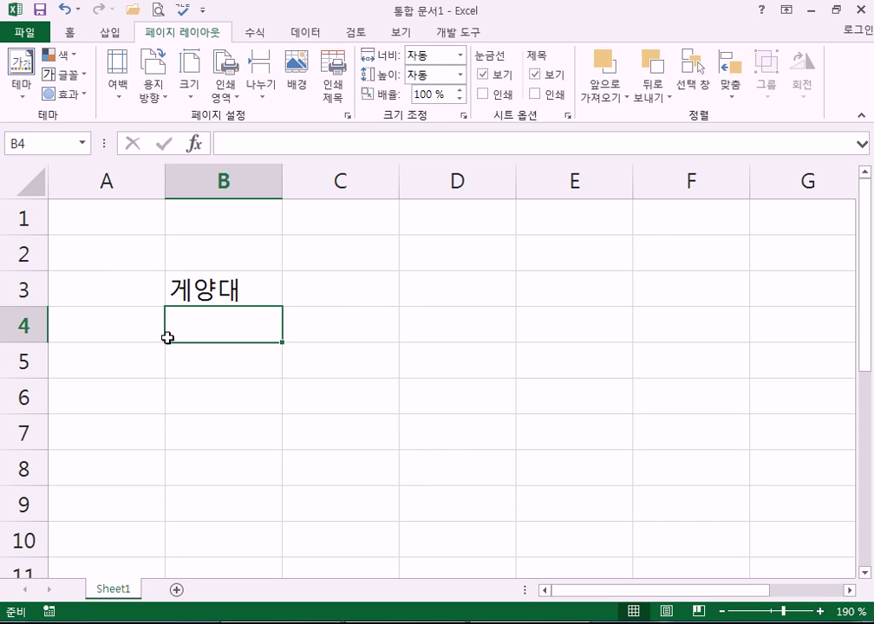
pyautogui.press('Up')
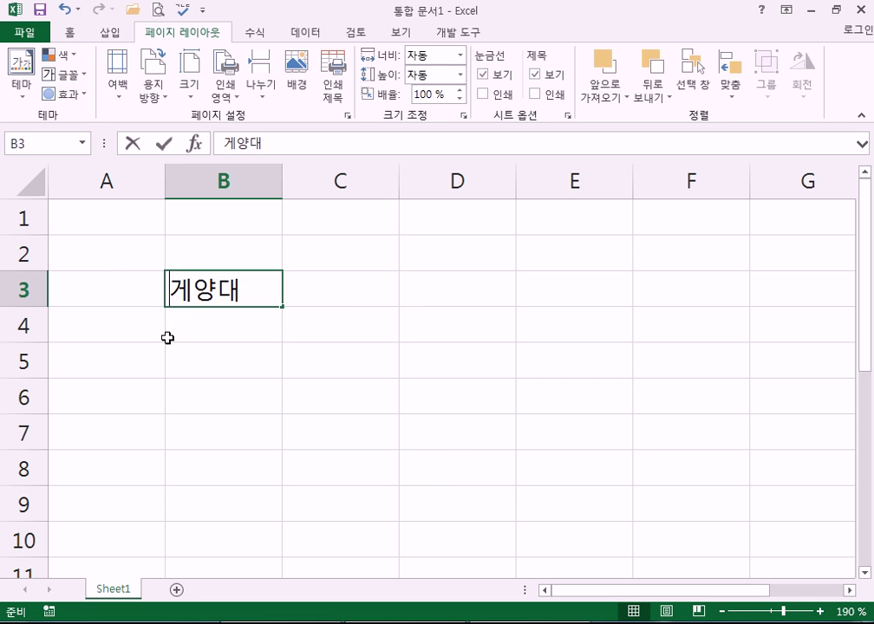
pyautogui.write('ㄱㅖ양대')
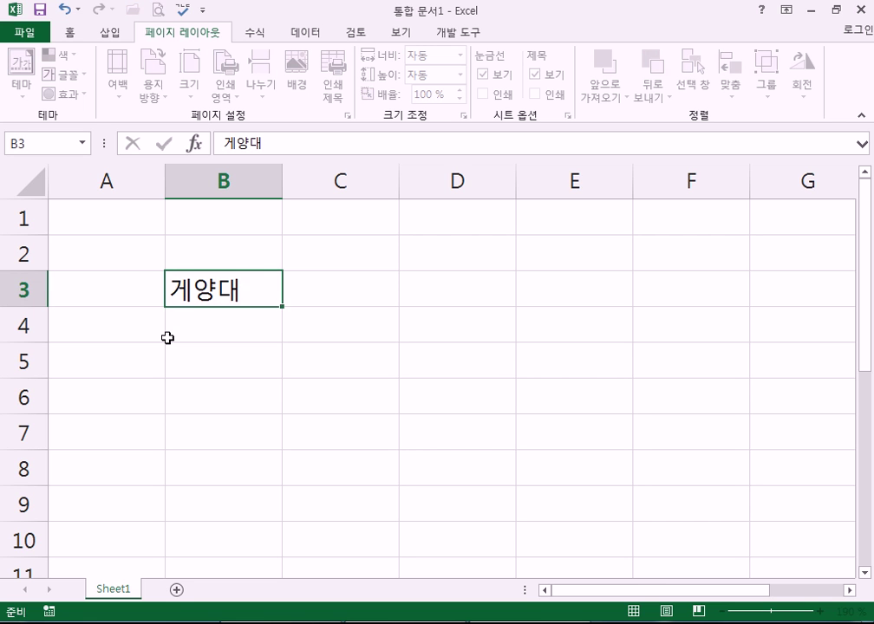
pyautogui.press('Return')
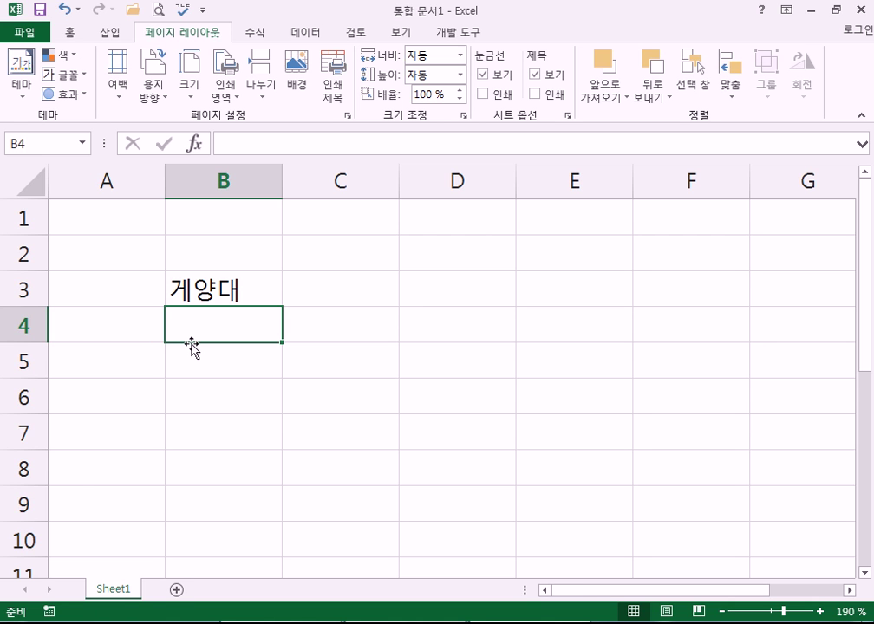
# Enter the misspelled word 했읍니다 in cell B4 and add a period at its end
pyautogui.write('했')
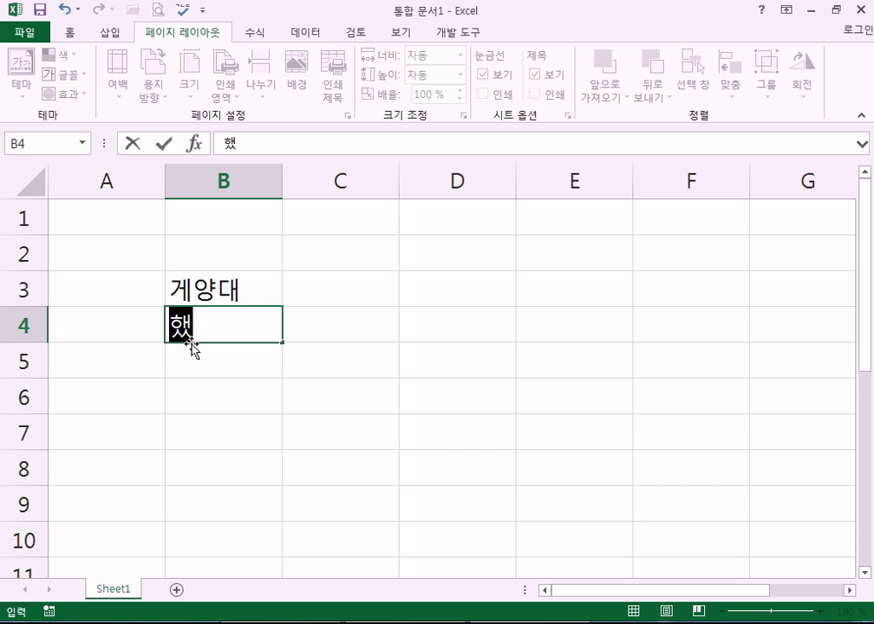
pyautogui.write('읍니다')
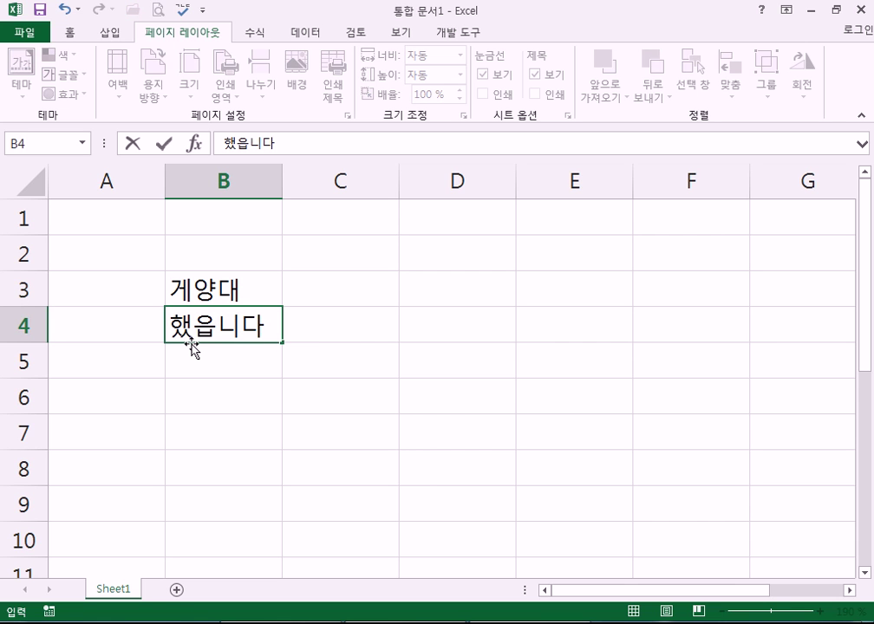
pyautogui.press('Return')
pyautogui.press('Up')
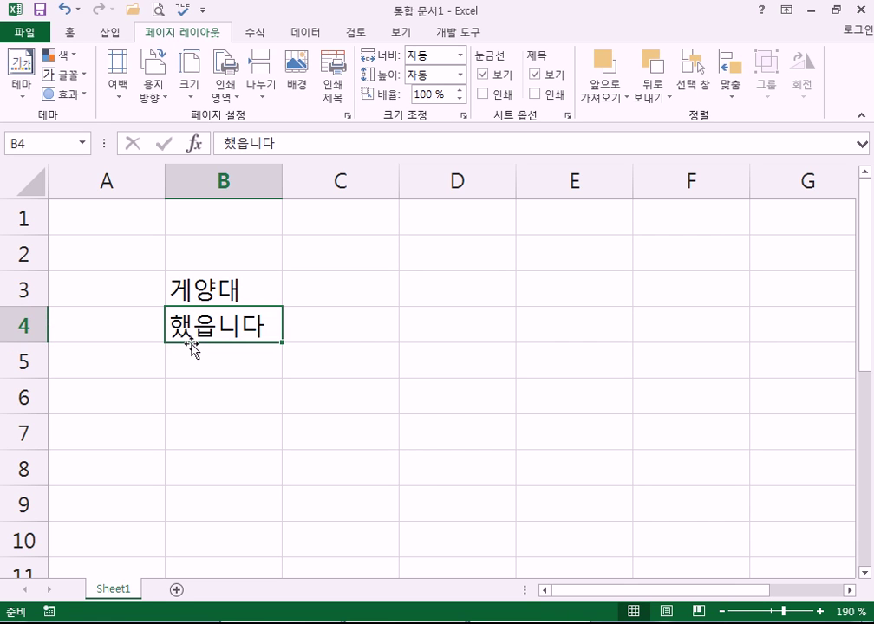
pyautogui.press('F2')
pyautogui.write('.')
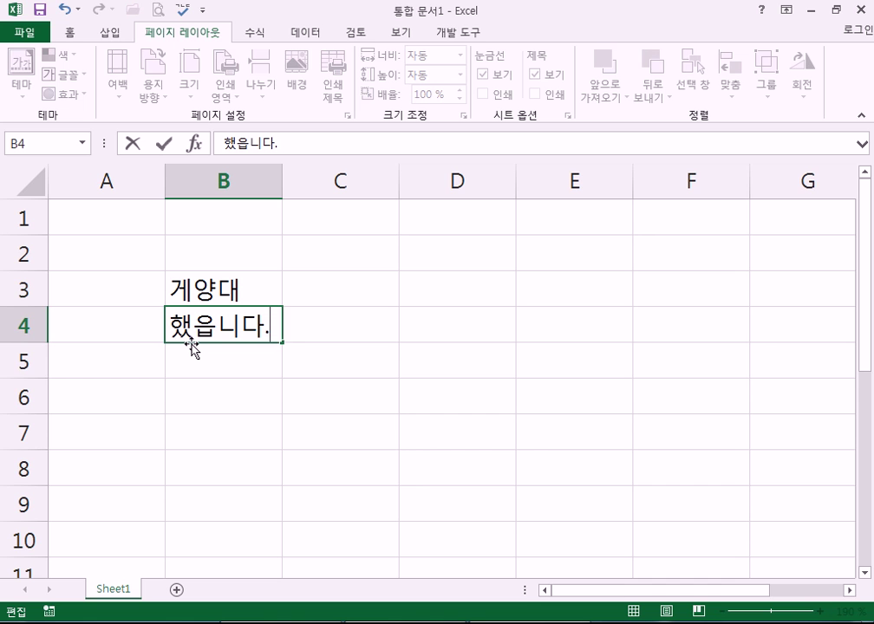
pyautogui.press('Return')
# Insert 사랑을 before the word in cell B4 so the text reads 사랑을 했읍니다
pyautogui.press('Up')
pyautogui.press('F2')
pyautogui.write('사랑을')
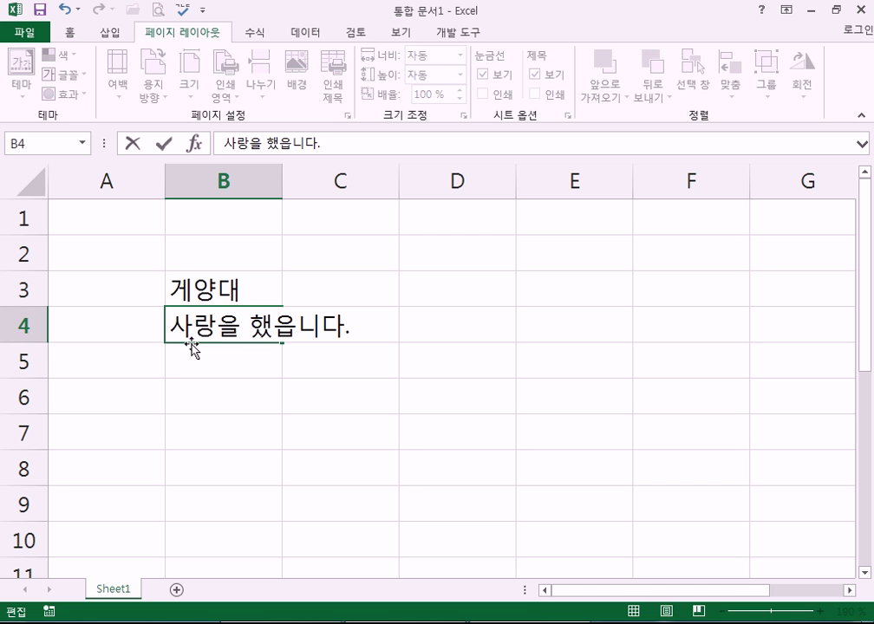
pyautogui.press('Return')
pyautogui.press('Up')
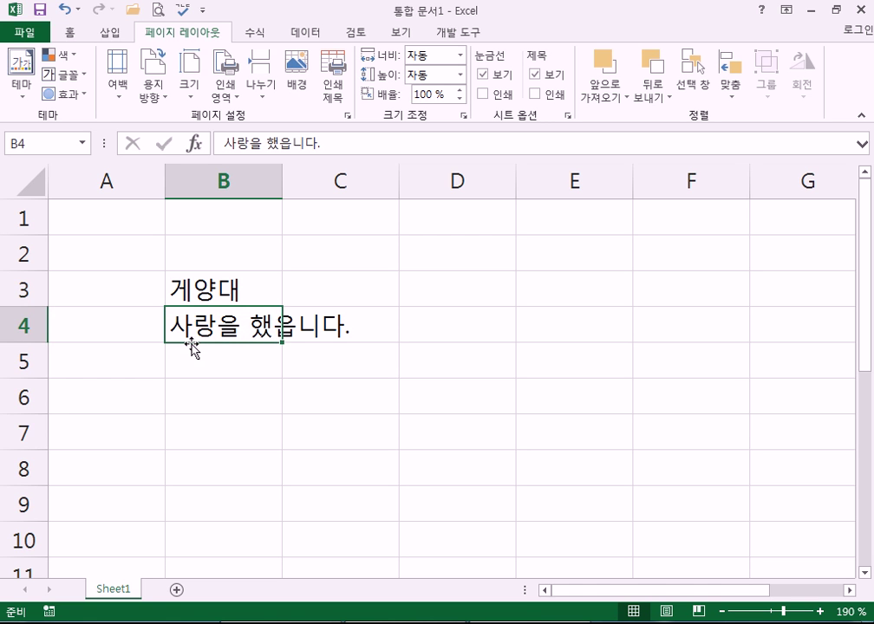
# Spell check the sheet starting from cell A1 and change 했읍니다 to 했습니다
pyautogui.click(141, 216)
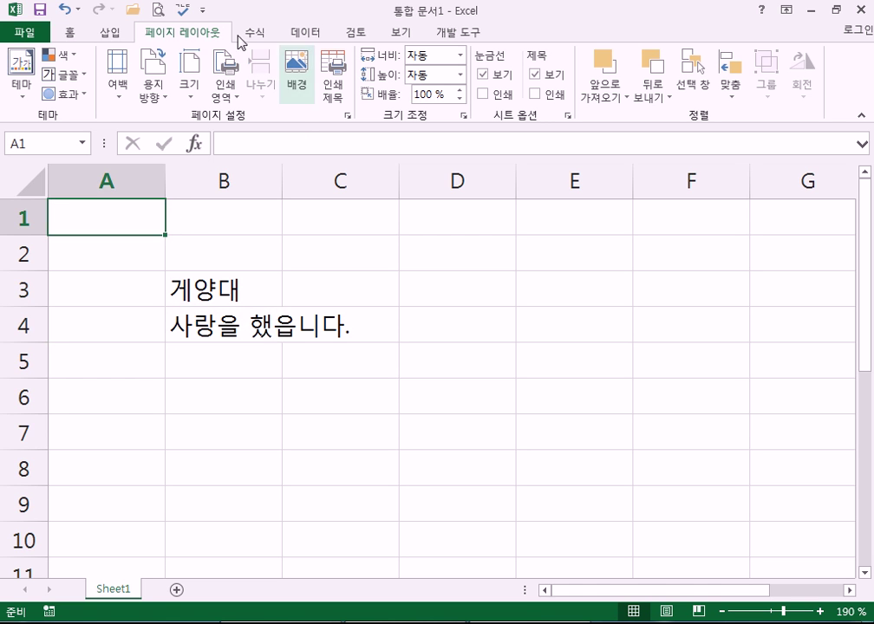
pyautogui.click(183, 11)
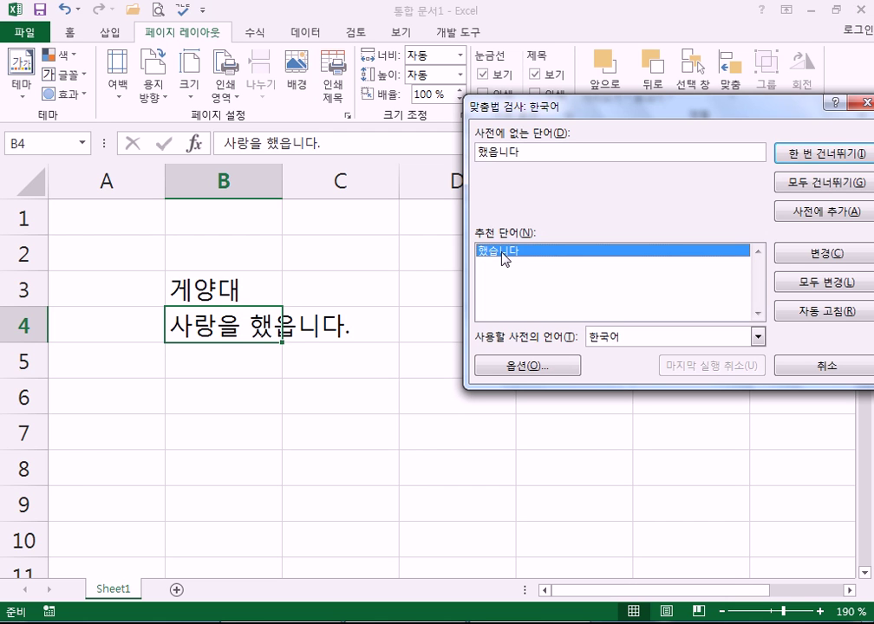
pyautogui.click(780, 257)
pyautogui.click(431, 366)
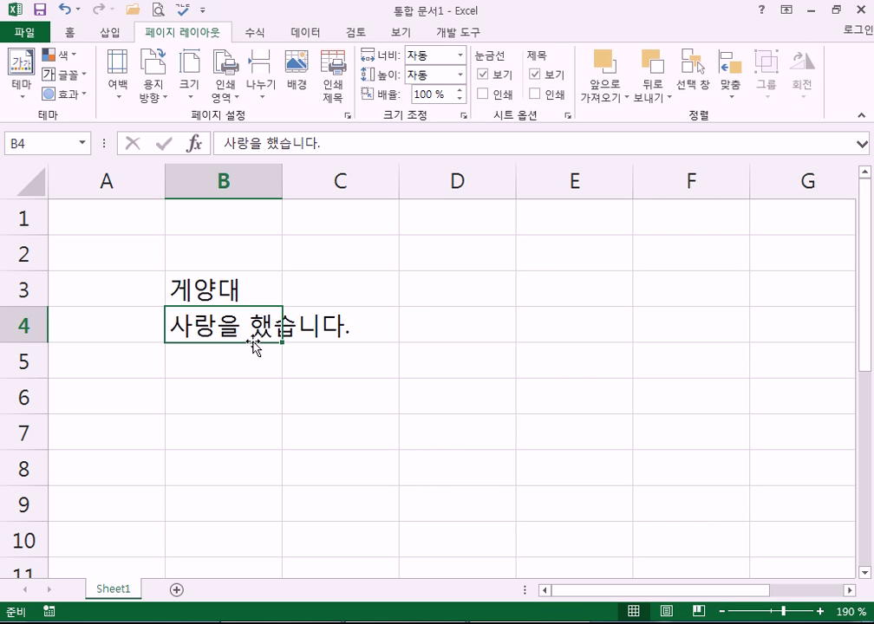
# Enter 찌개 in cell B5 and 찌게 in cell B6
pyautogui.click(245, 358)
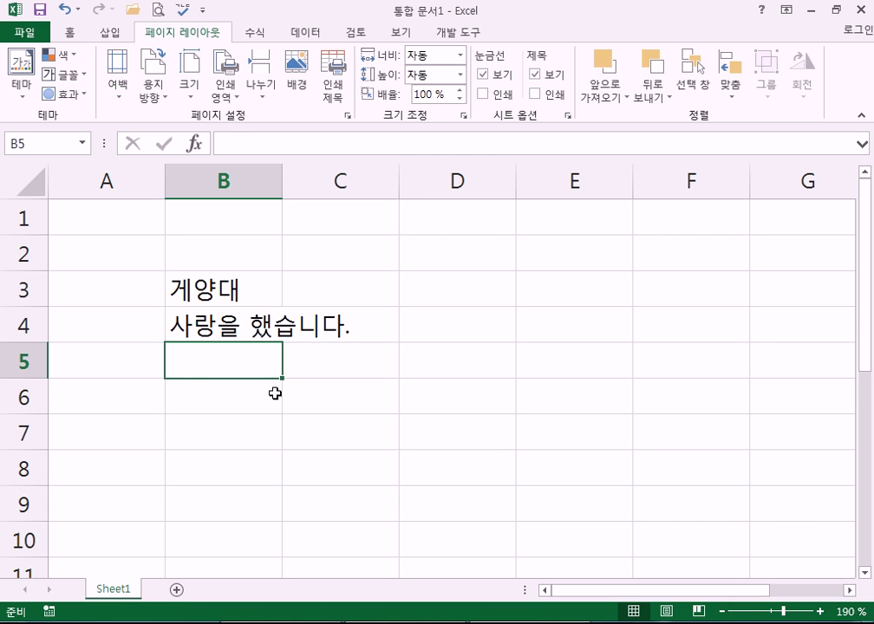
pyautogui.write('기')
pyautogui.press('BackSpace')
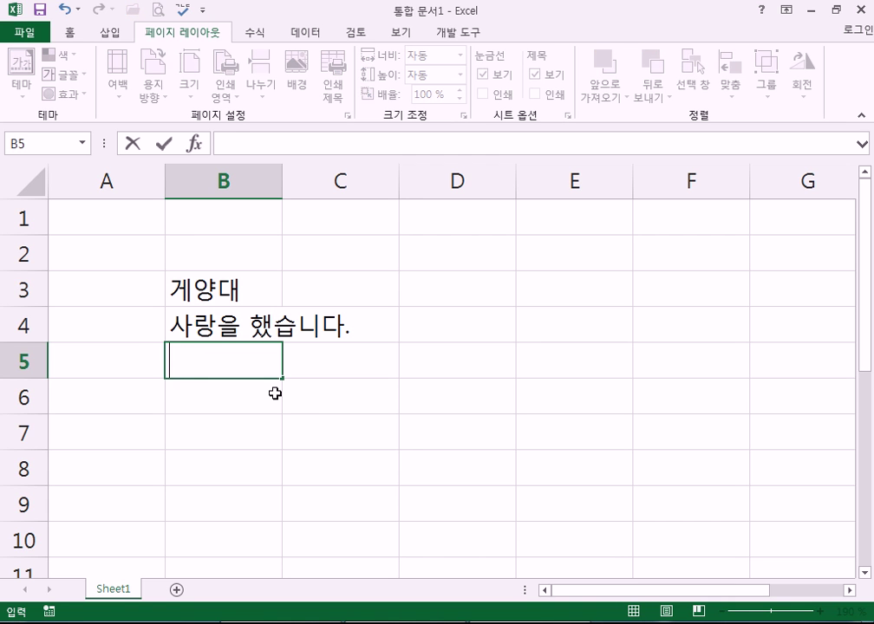
pyautogui.write('찌개')
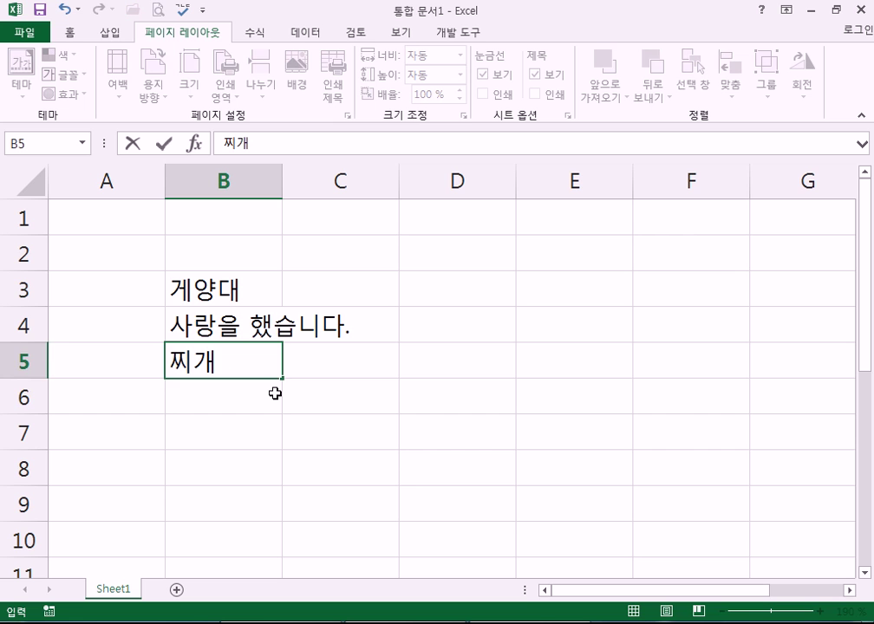
pyautogui.press('Return')
pyautogui.write('찌게')
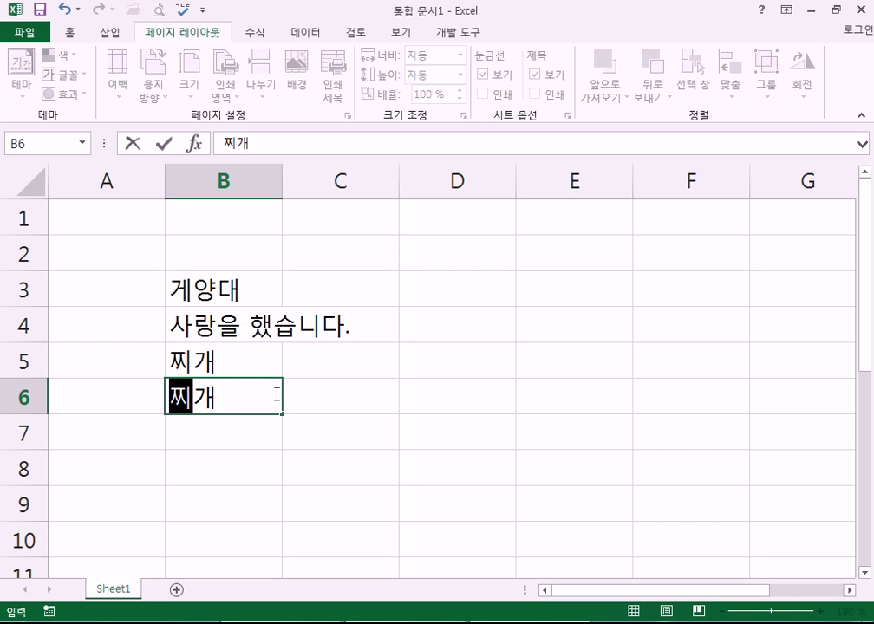
pyautogui.press('Return')
pyautogui.click(274, 393)
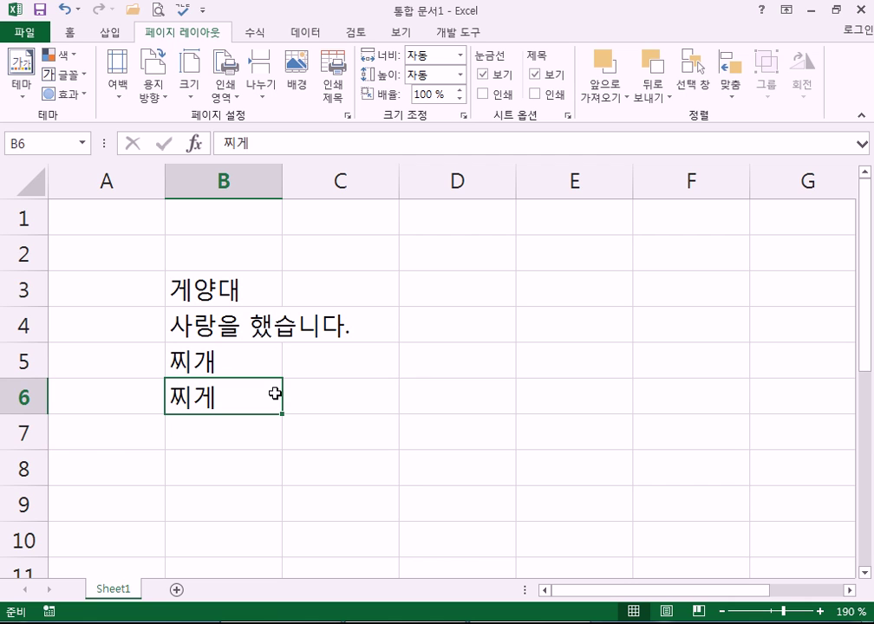
# Enter the text 된장찌개 in cell B1
pyautogui.press('Down')
pyautogui.press('Up')
pyautogui.press('Up')
pyautogui.press('Up')
pyautogui.press('Up')
pyautogui.press('Up')
pyautogui.press('Up')
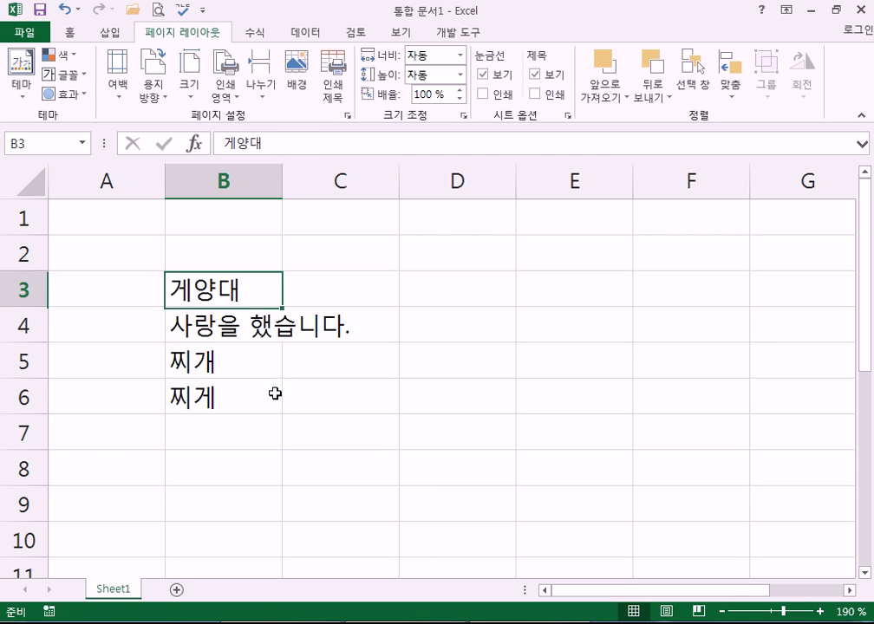
pyautogui.write('된')
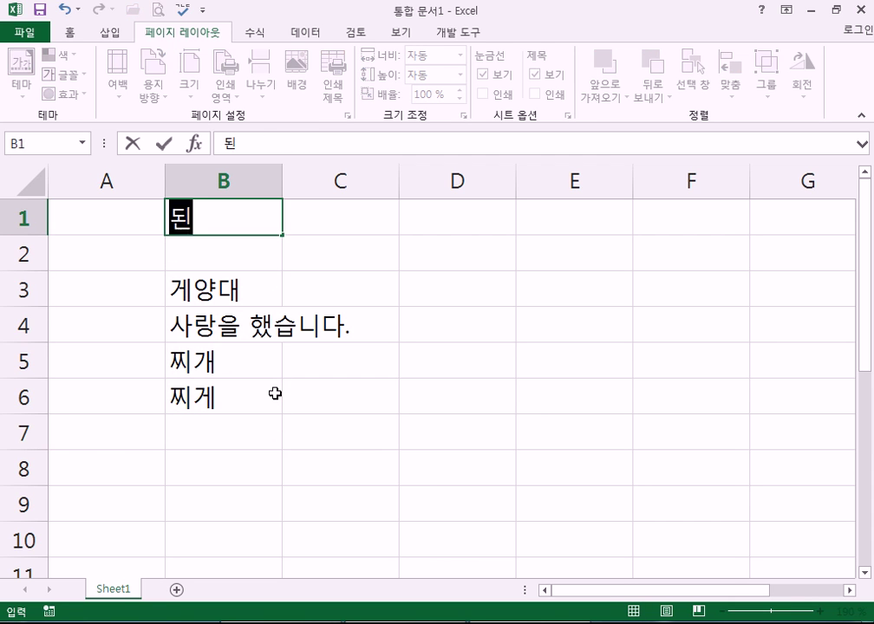
pyautogui.write('장찌개')
pyautogui.press('Return')
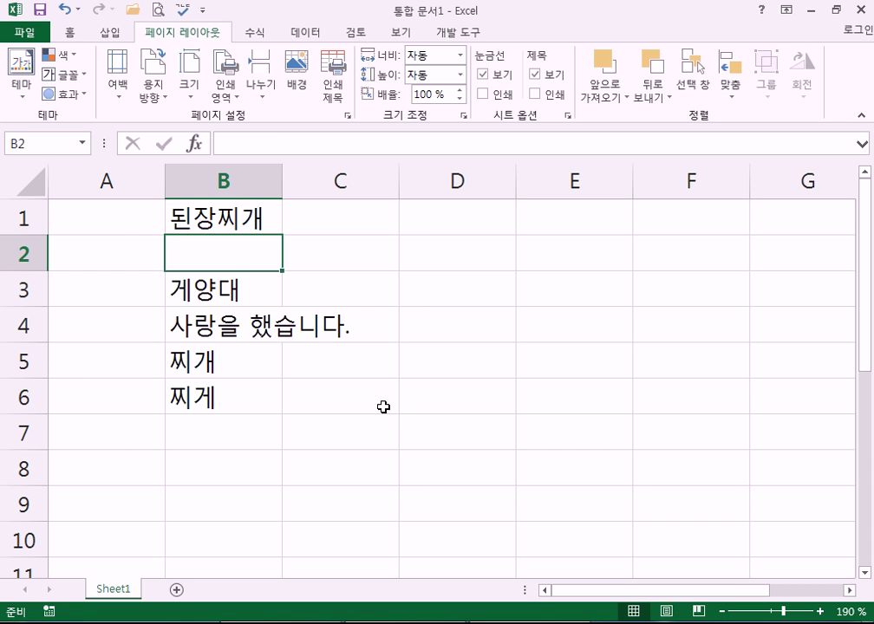
# Run the spell check from cell A1 and again from cell B1, closing the message each time
pyautogui.click(108, 224)
pyautogui.click(183, 10)
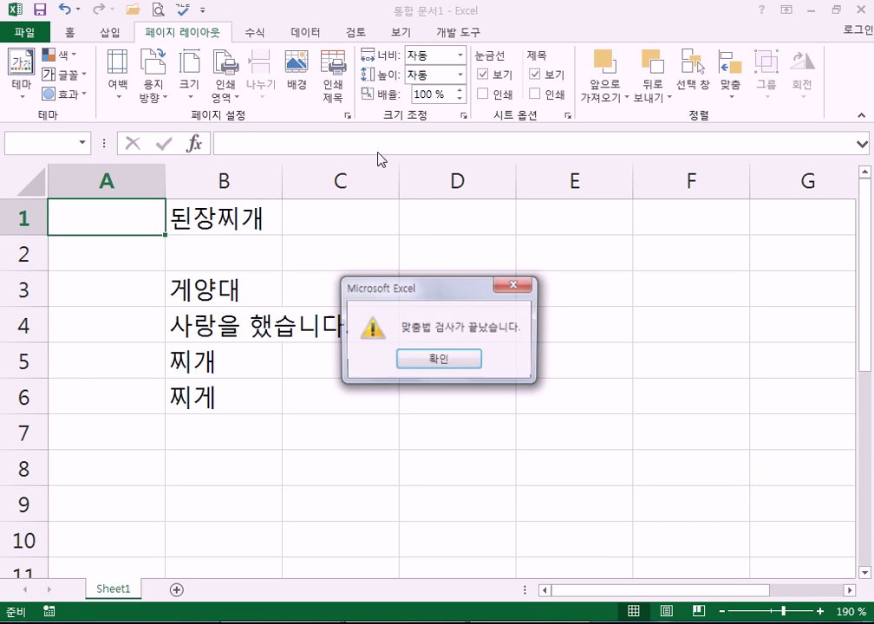
pyautogui.click(473, 364)
pyautogui.click(232, 227)
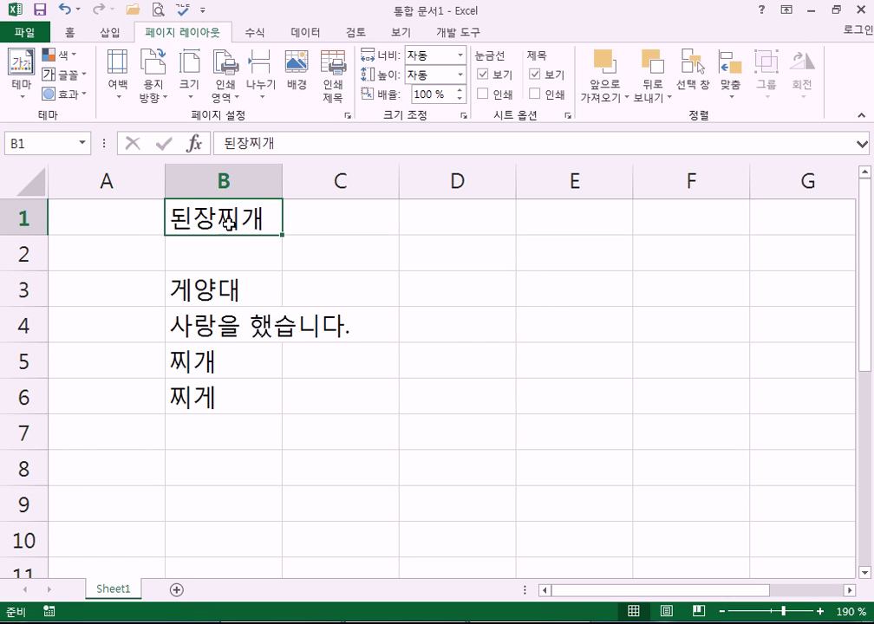
pyautogui.click(183, 10)
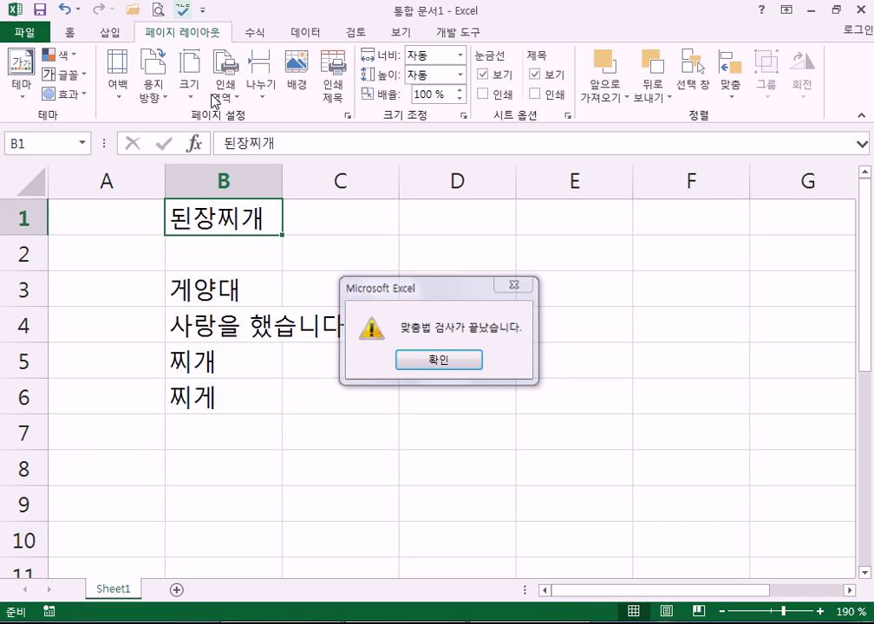
pyautogui.press('Return')
# Enter the text 된장찌게 in cell B2
pyautogui.click(220, 357)
pyautogui.click(229, 249)
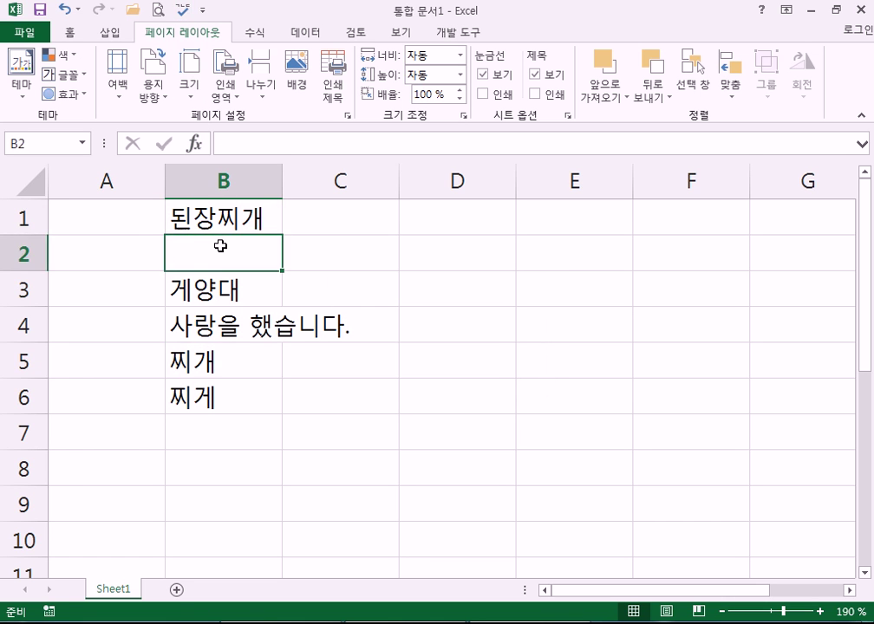
pyautogui.write('된')
pyautogui.press('Right')
pyautogui.press('Right')
pyautogui.press('Right')
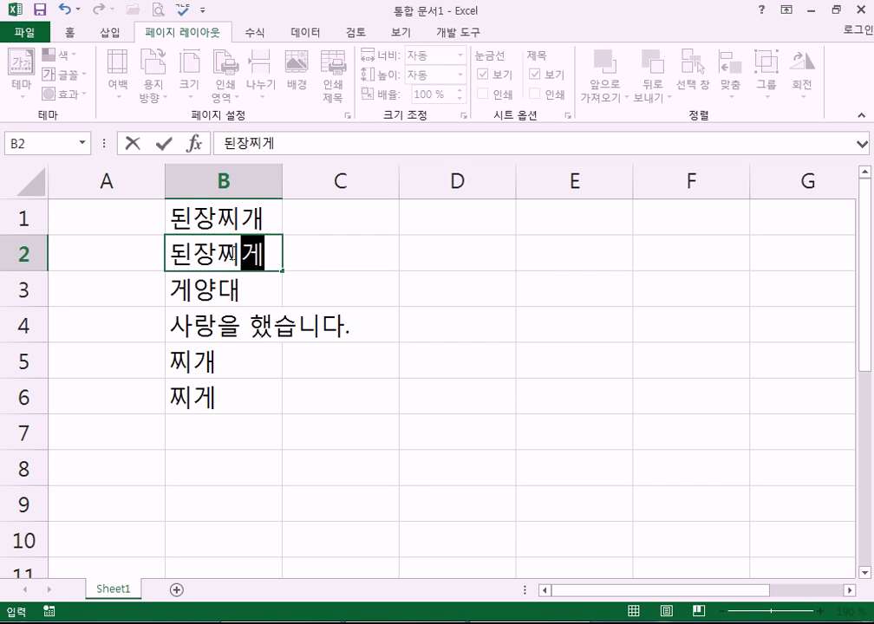
pyautogui.press('Return')
# Try to change the last syllable of the word in cell B2 to 게
pyautogui.click(228, 253)
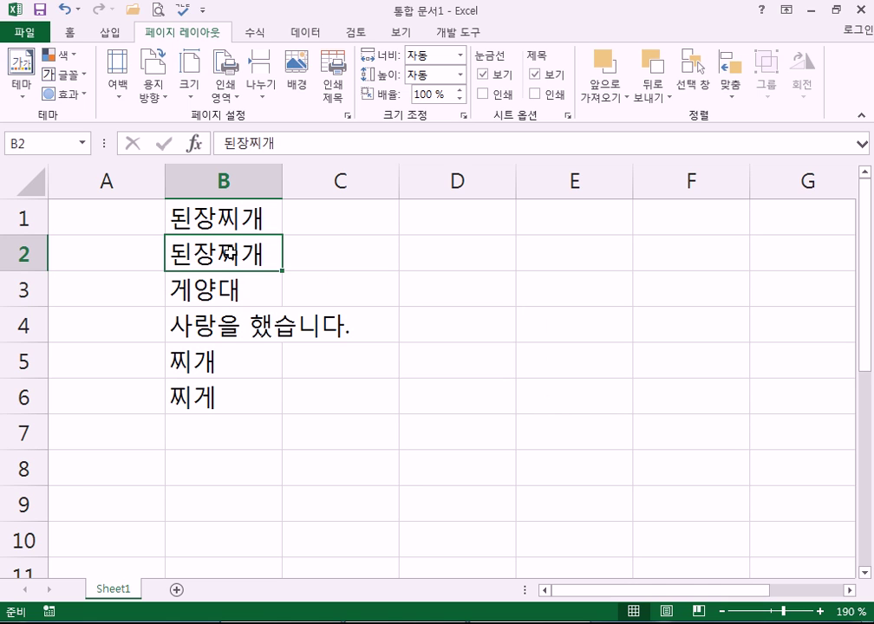
pyautogui.doubleClick(280, 253)
pyautogui.press('BackSpace')
pyautogui.write('게')
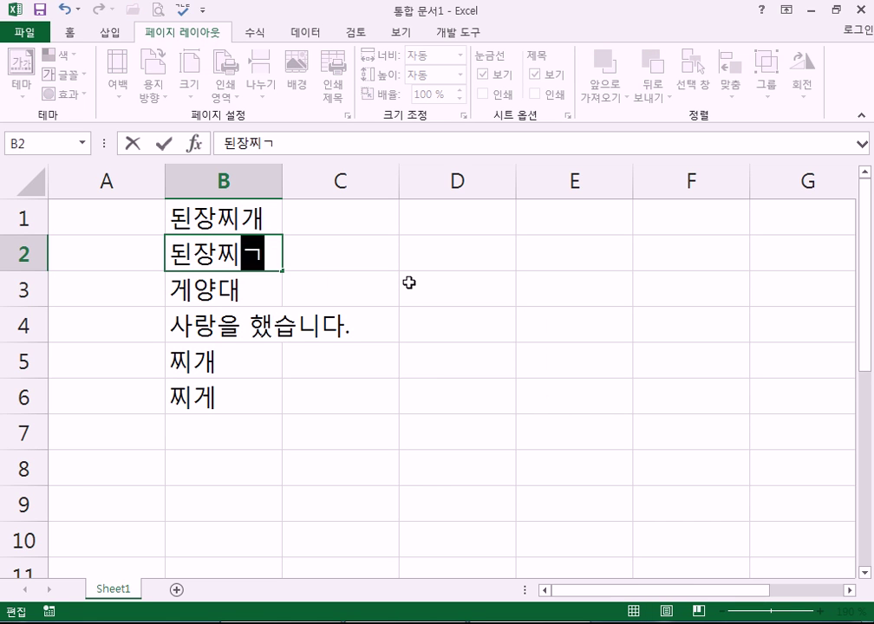
pyautogui.press('Return')
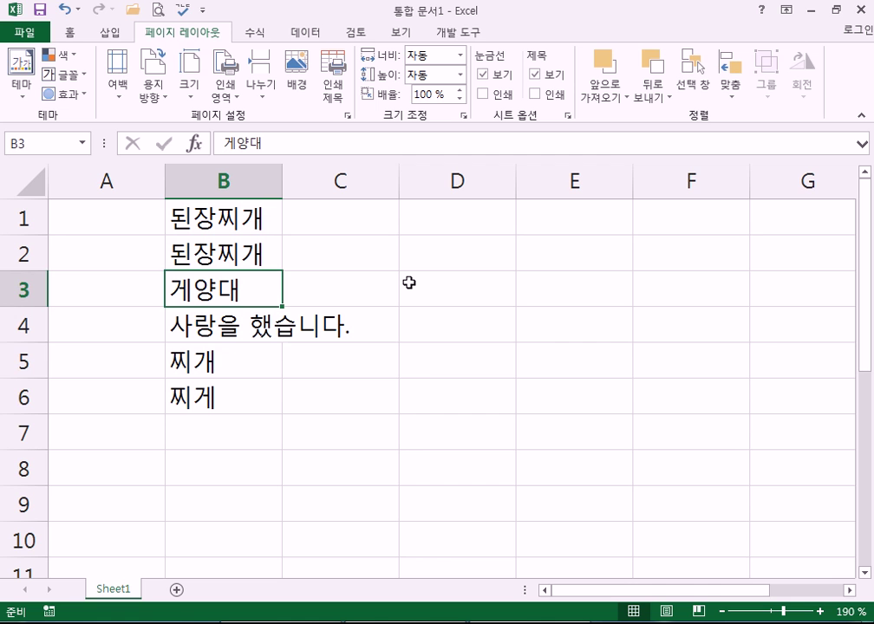
# Enter the text 김치찌개 in cell B6
pyautogui.press('Down')
pyautogui.press('Down')
pyautogui.press('Down')
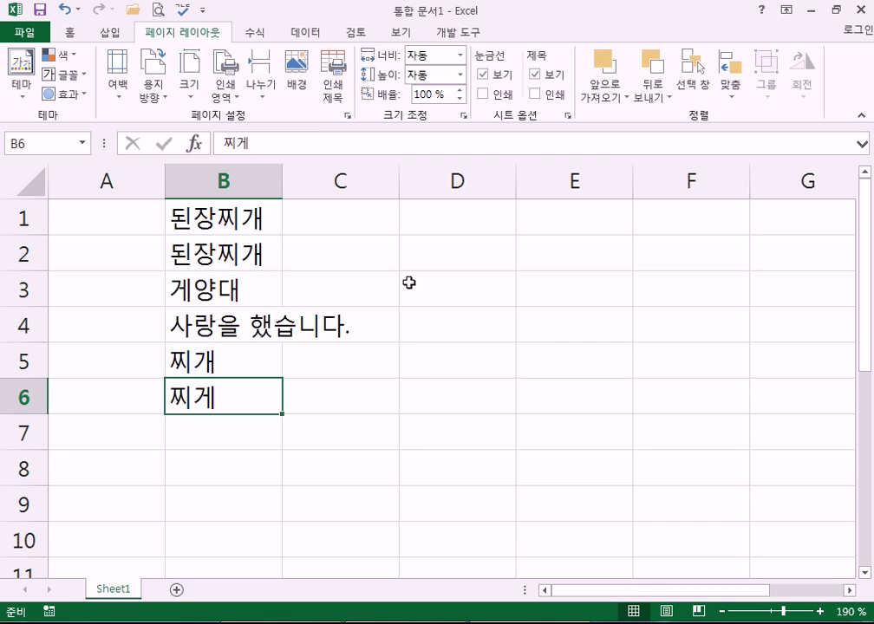
pyautogui.write('김')
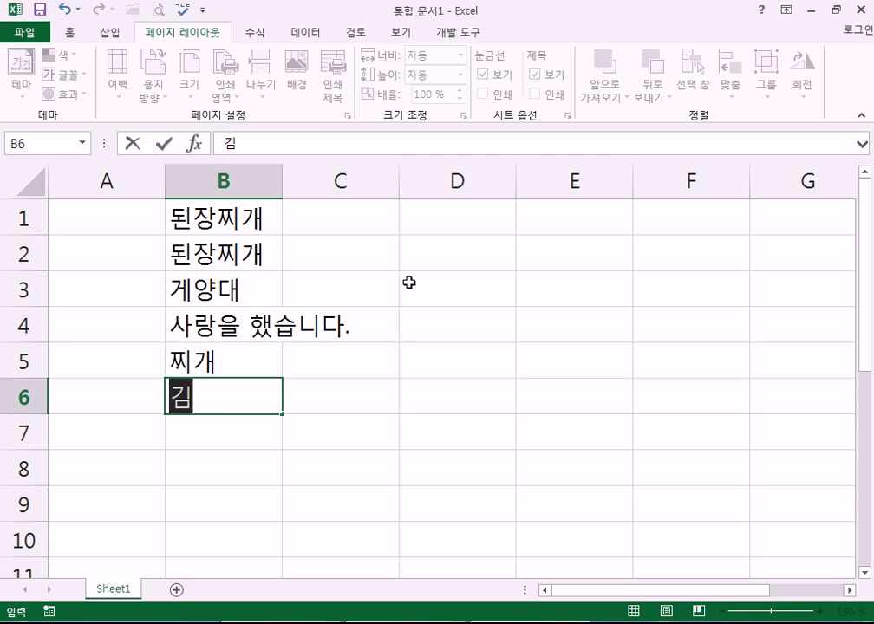
pyautogui.write('치찌개')
pyautogui.hotkey('ctrl', 'Return')
pyautogui.press('Return')
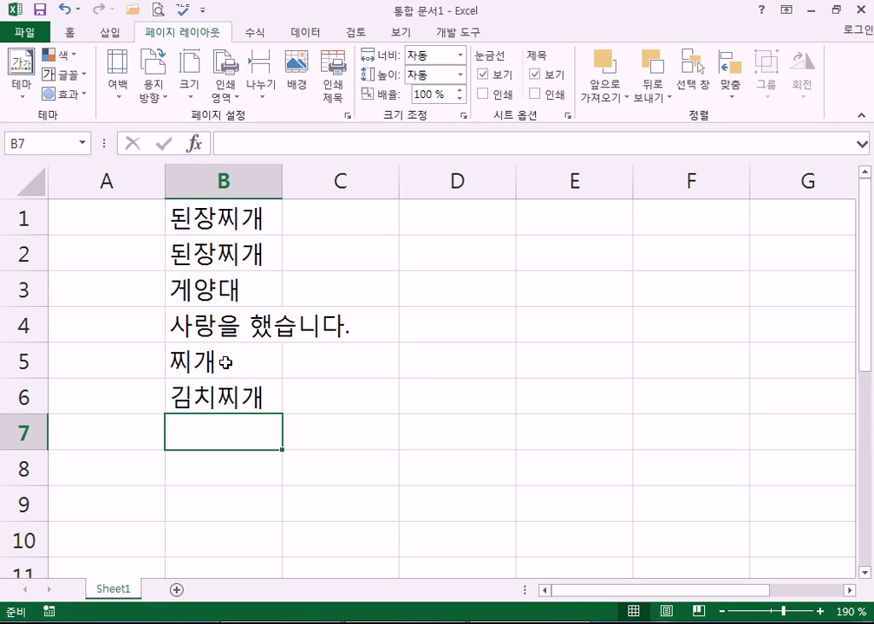
pyautogui.click(224, 398)
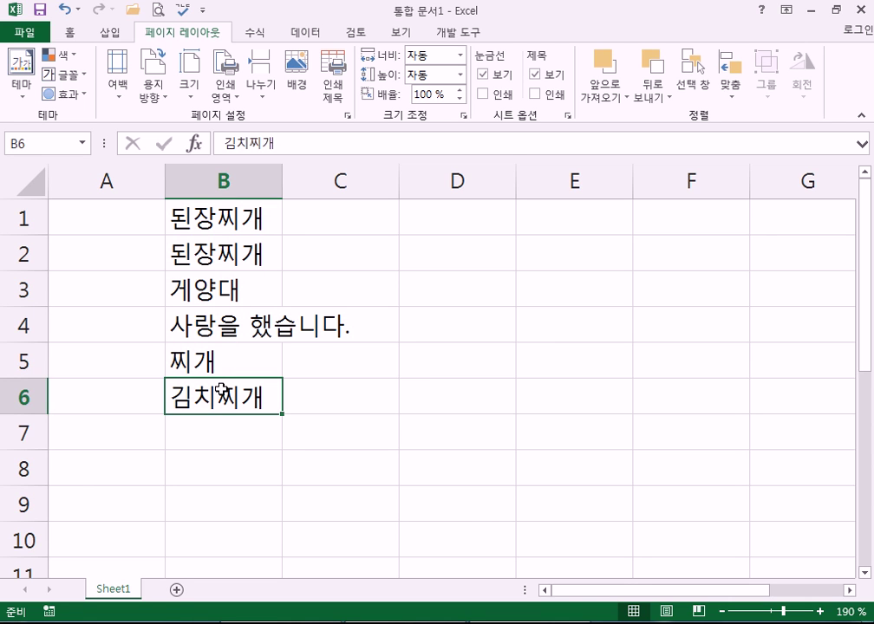
# Clear all the contents of column B and select cell B1
pyautogui.click(236, 184)
pyautogui.press('Delete')
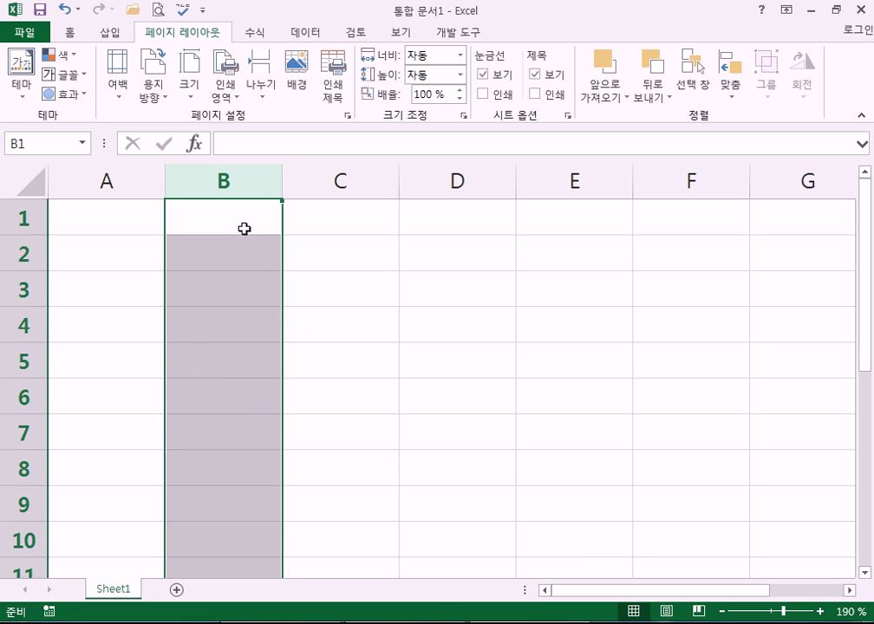
pyautogui.click(228, 229)
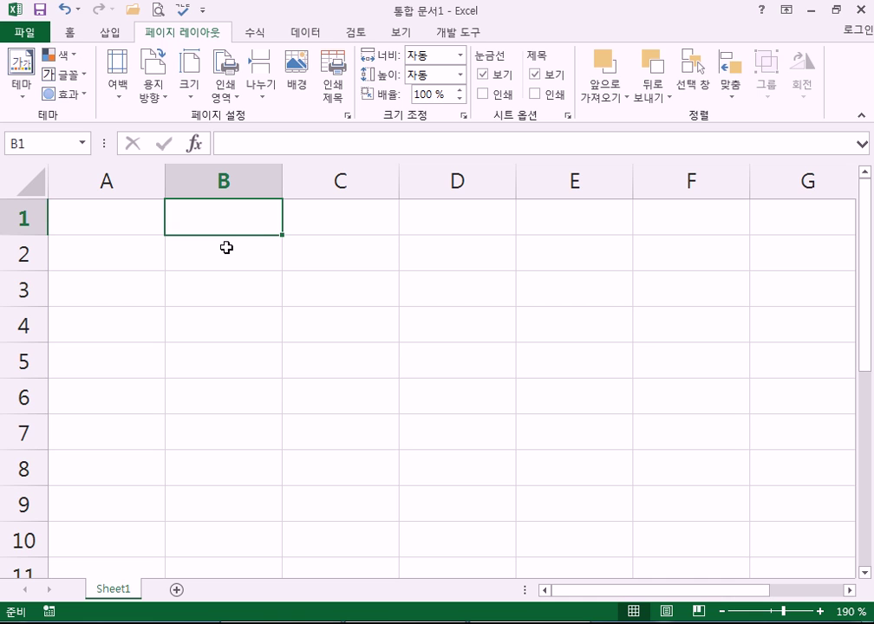
# Enter the text 사랑을 in cell B1 and 했습니다. in cell B2
pyautogui.write('ood')
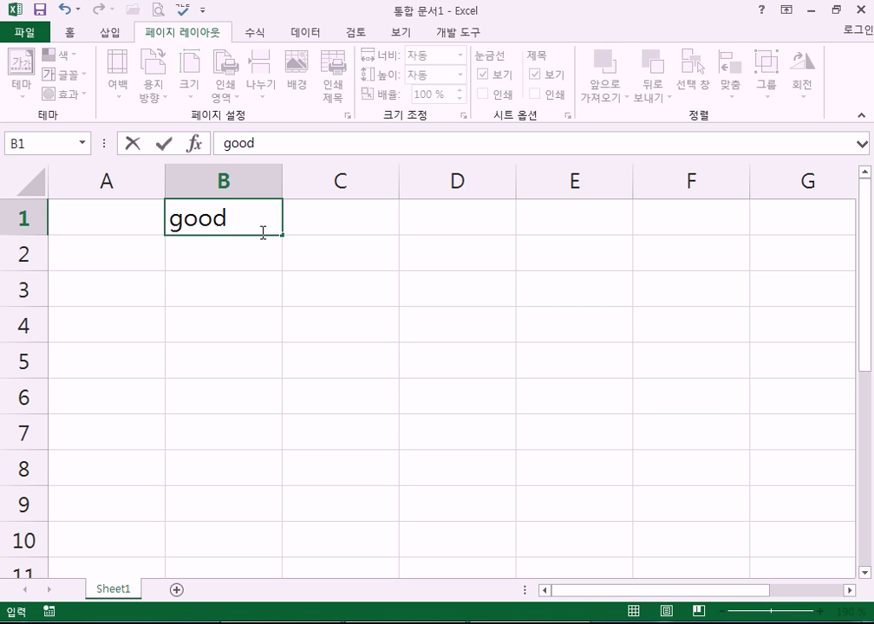
pyautogui.press('Escape')
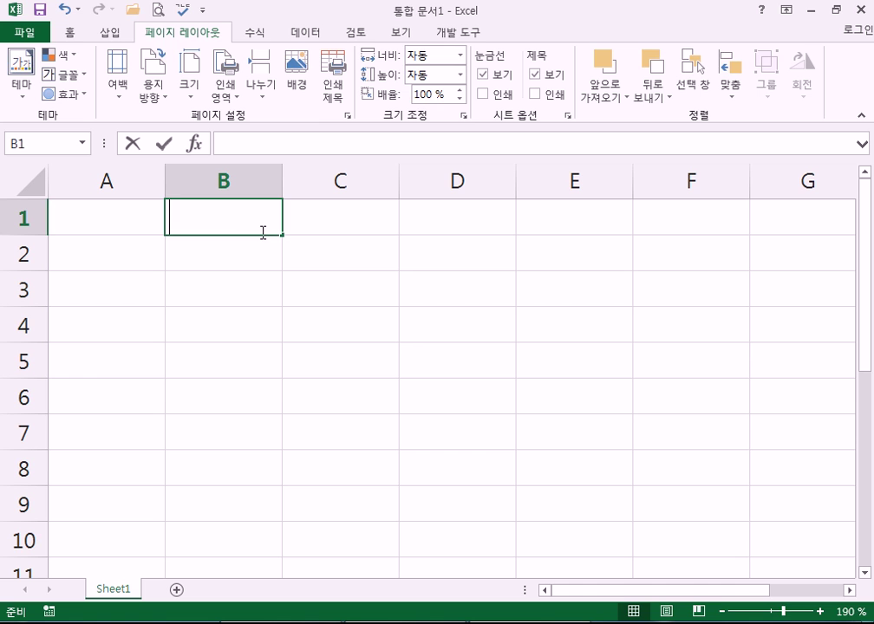
pyautogui.write('tkfkddmf')
pyautogui.press('Return')
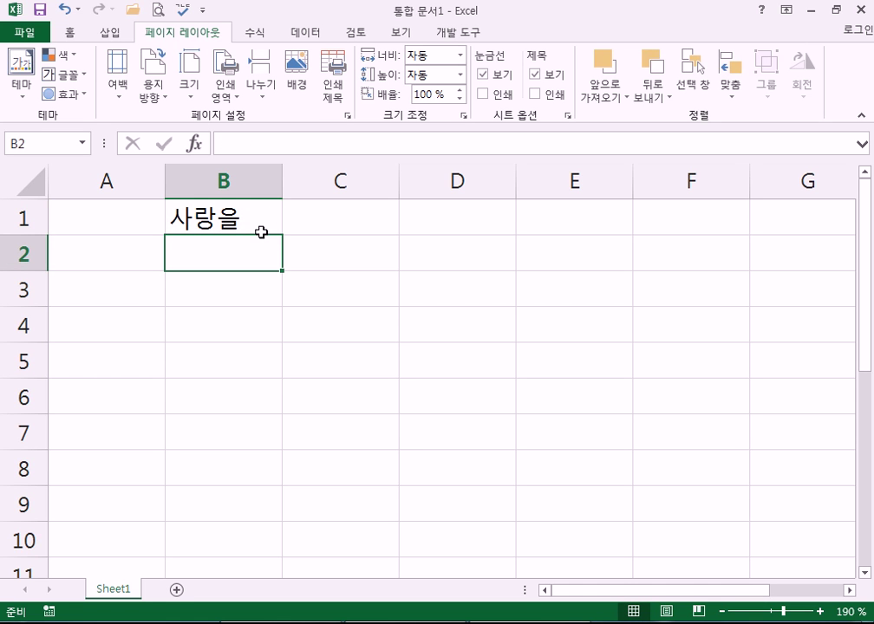
pyautogui.write('goTtmqslek')
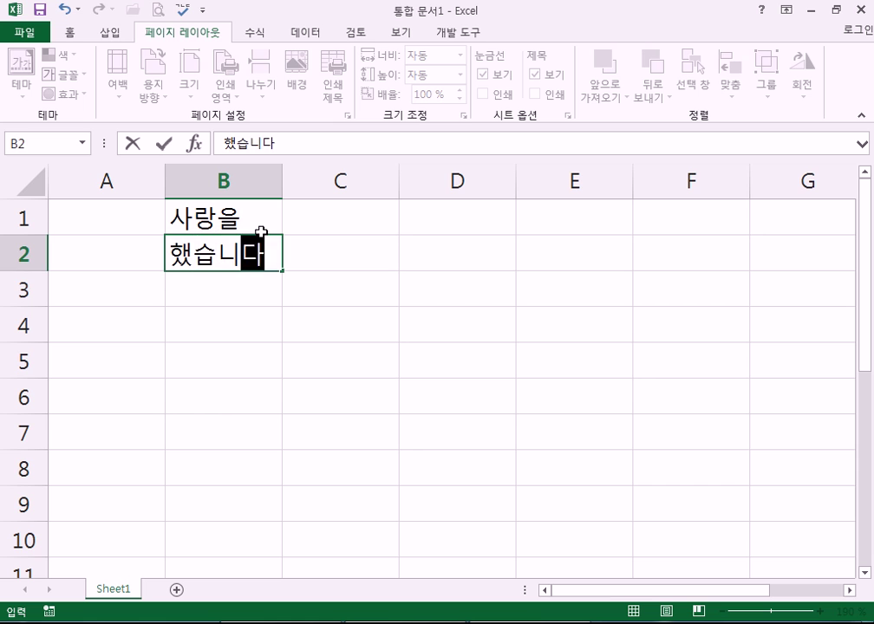
pyautogui.write('.')
pyautogui.press('Return')
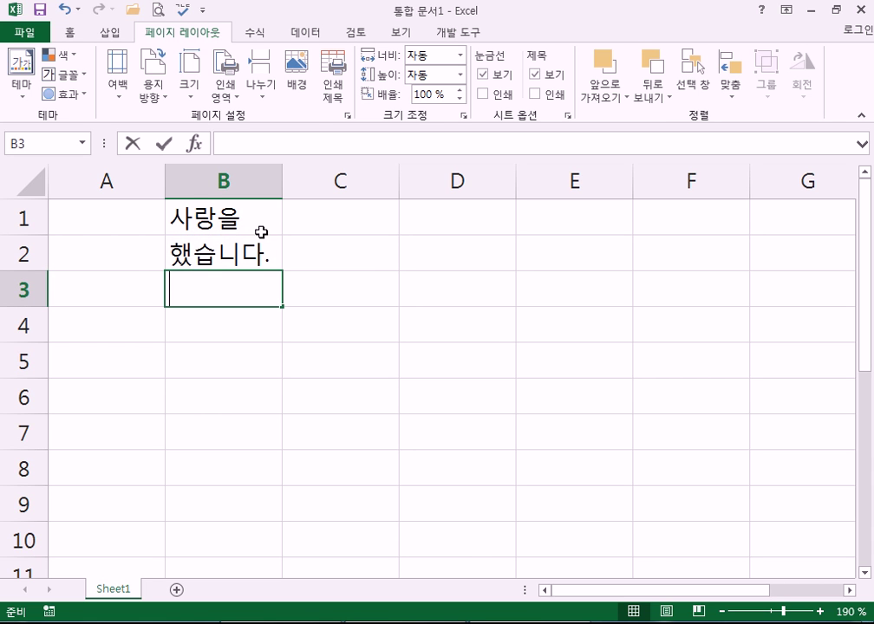
# Enter the word good in cells B3 and B4
pyautogui.write('good')
pyautogui.press('Return')
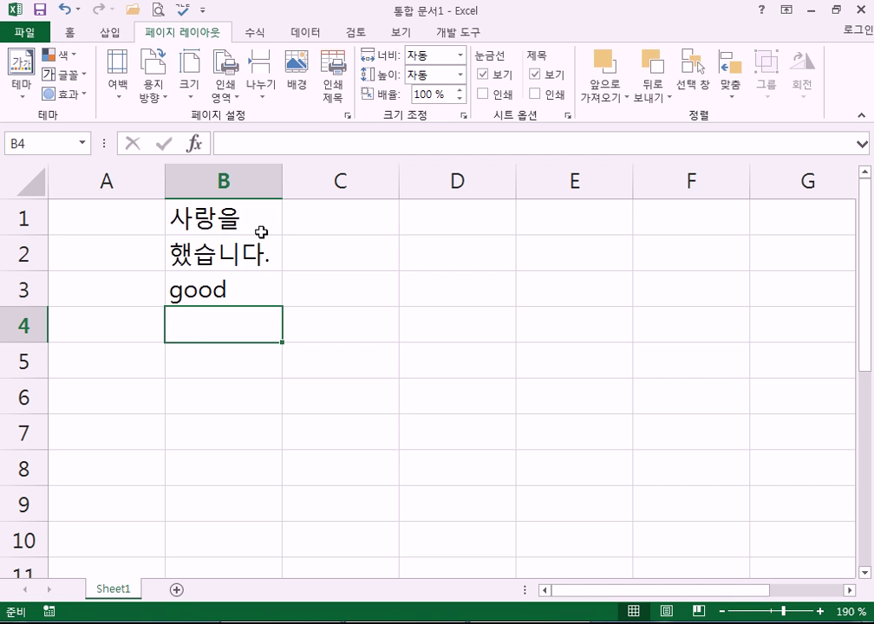
pyautogui.write('good')
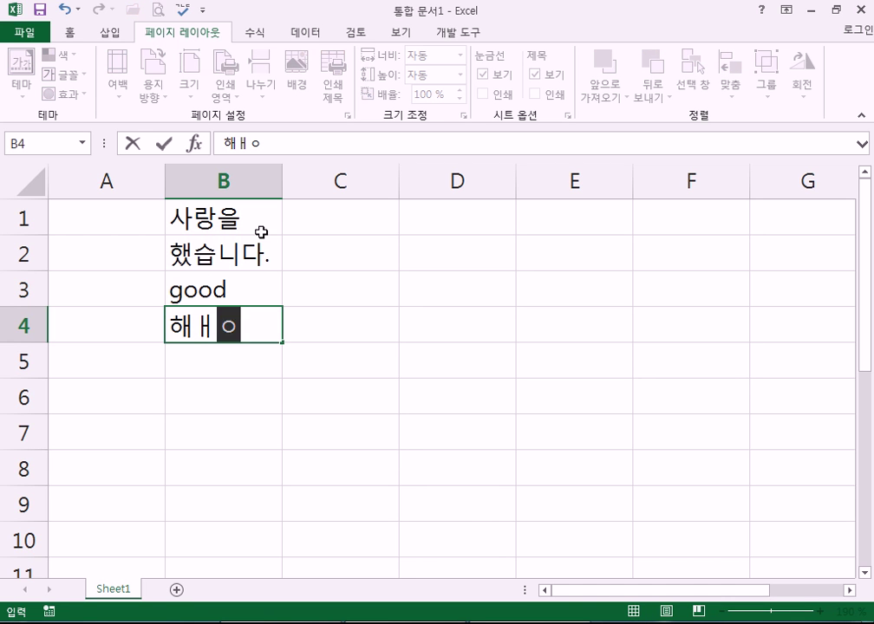
pyautogui.press('Return')
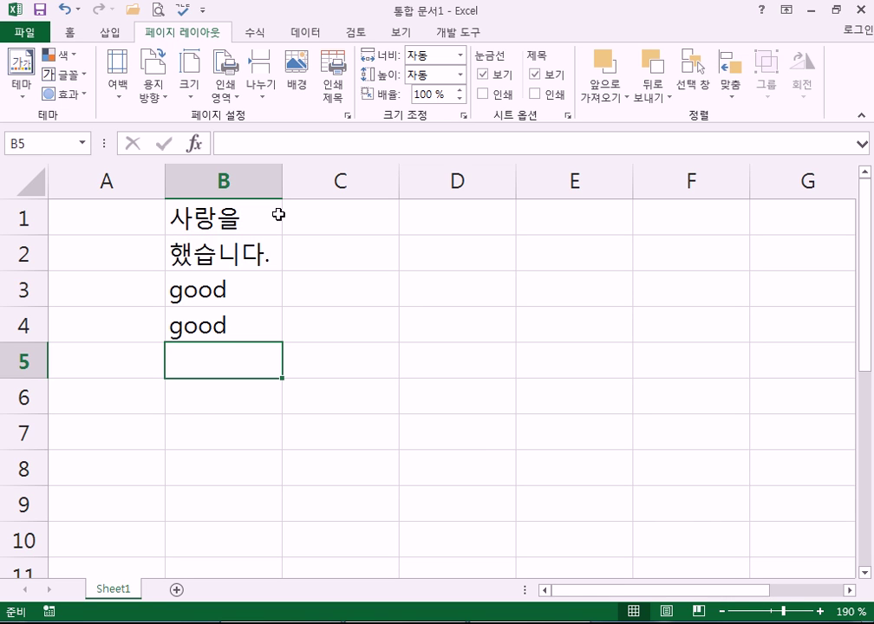
# Enter the misspelled word goooooooood in cell B5
pyautogui.write('goooooo')
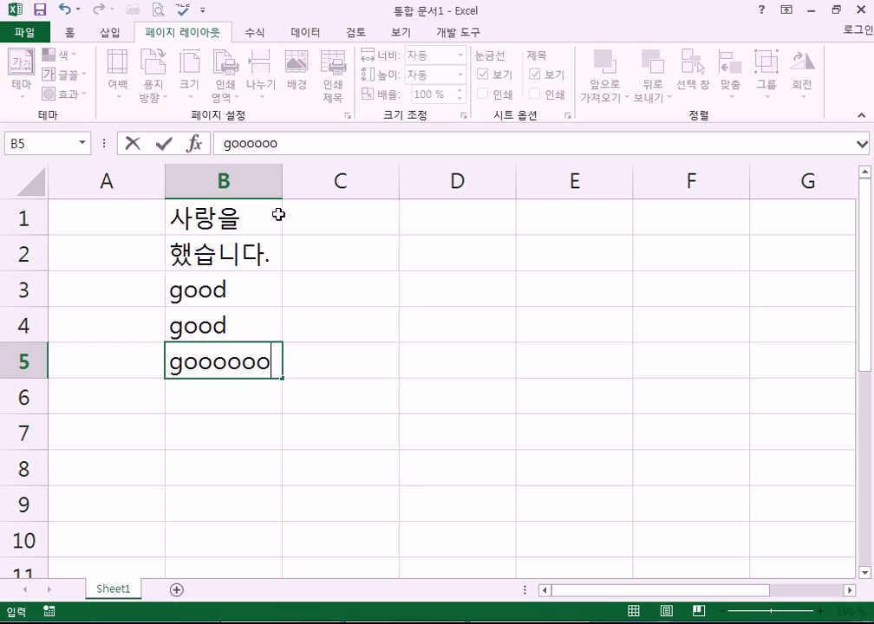
pyautogui.write('oood')
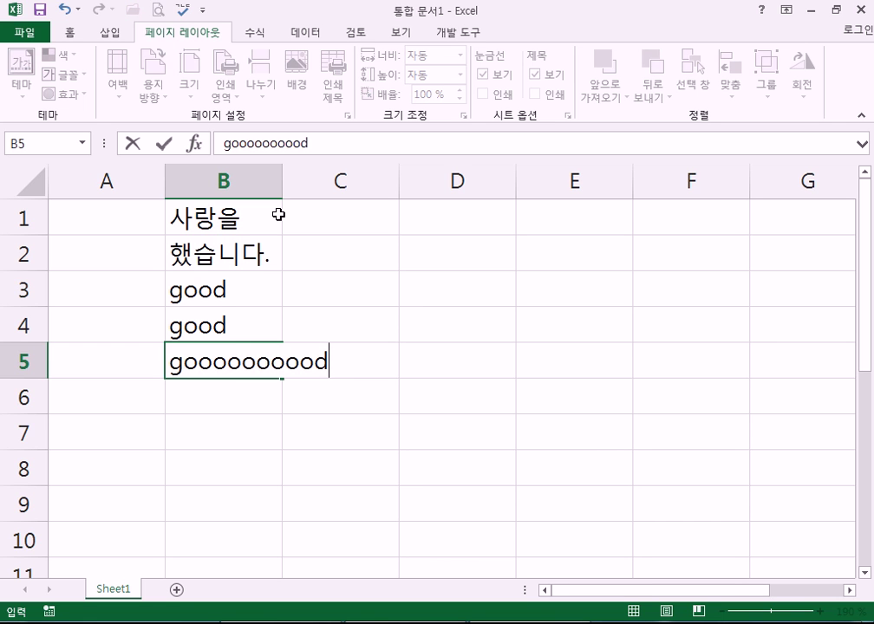
pyautogui.press('Return')
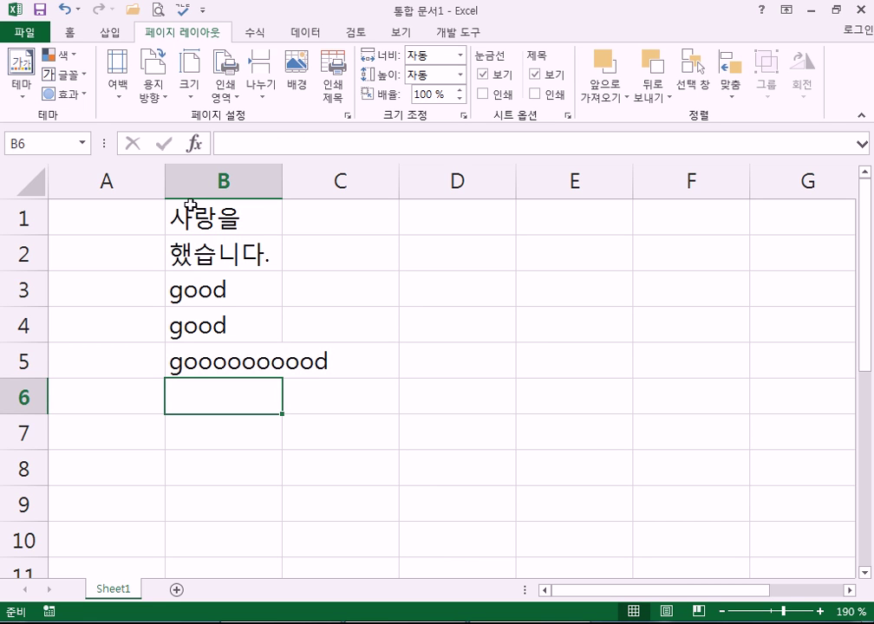
# Run the spell check starting from cell A1 and dismiss it without changing any word
pyautogui.click(92, 224)
pyautogui.click(183, 12)
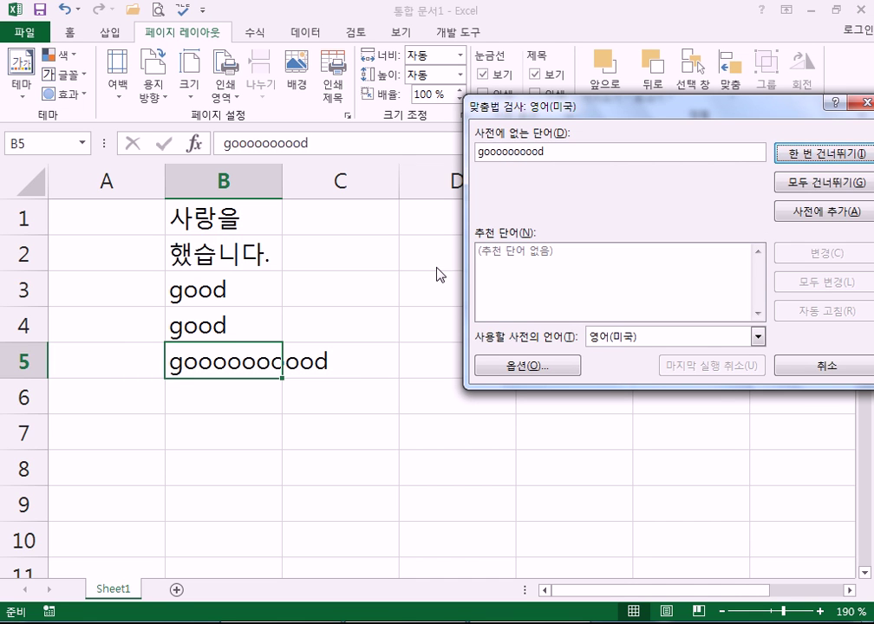
pyautogui.press('Escape')
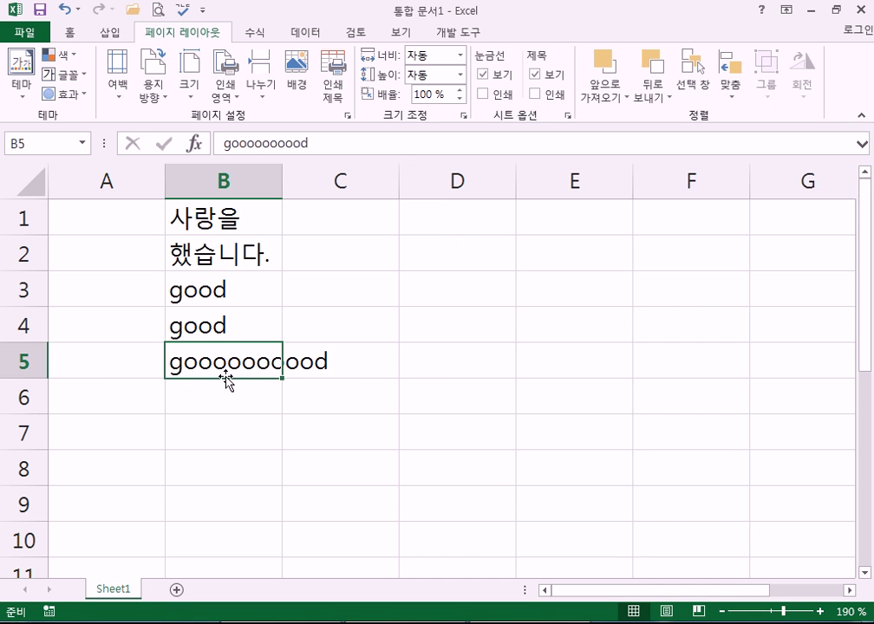
pyautogui.write('god')
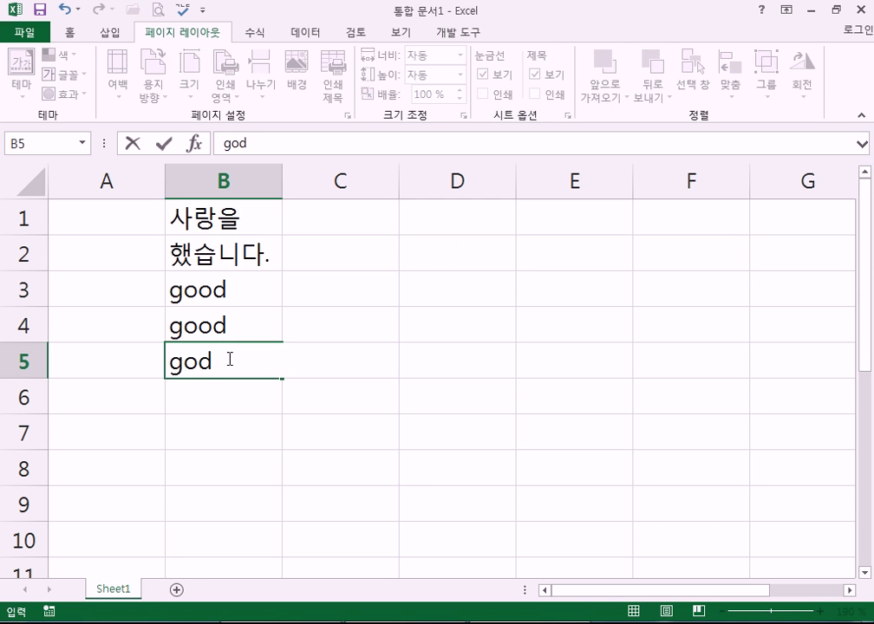
pyautogui.press('Escape')
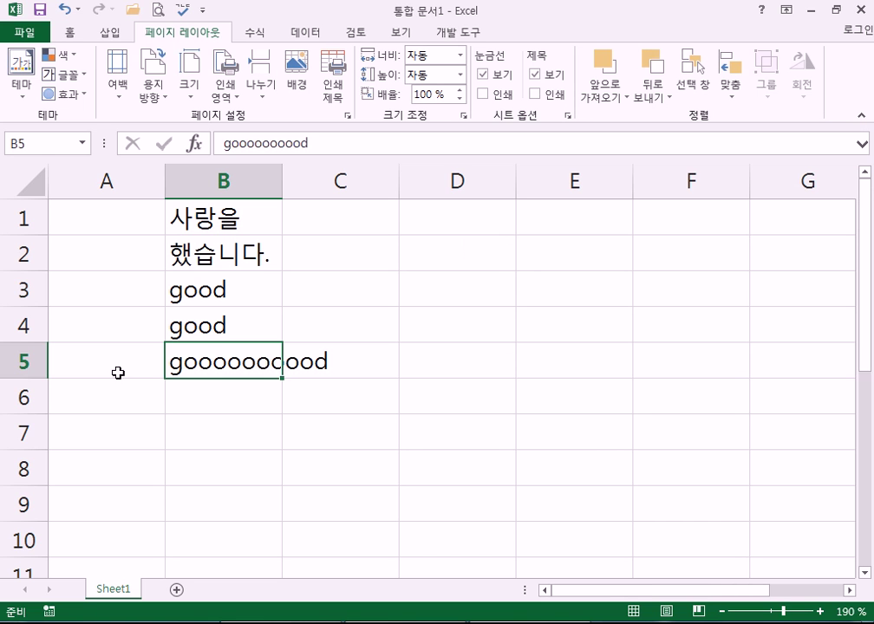
pyautogui.click(122, 284)
pyautogui.click(106, 218)
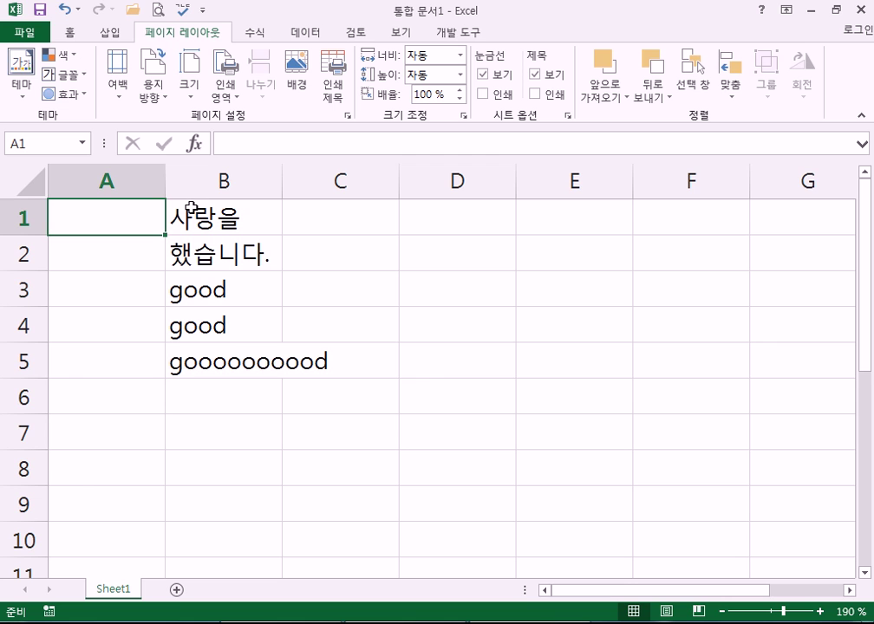
pyautogui.click(357, 222)
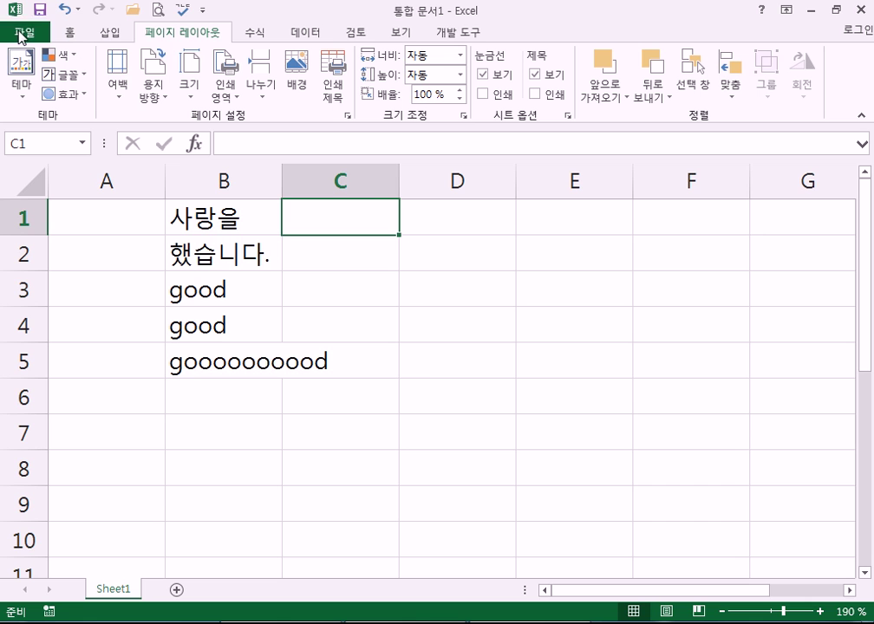
# Remove the 맞춤법 검사 command from the Quick Access Toolbar
pyautogui.click(202, 10)
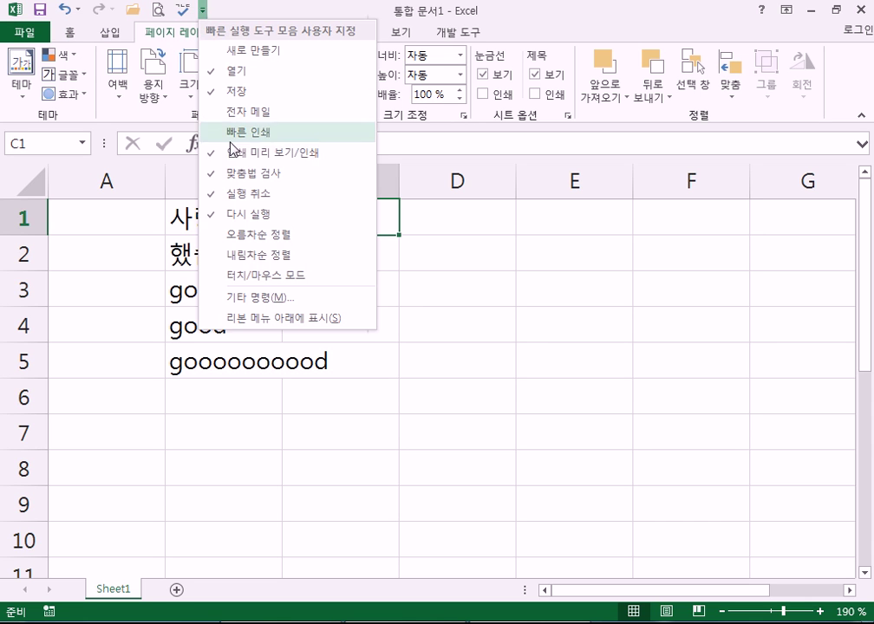
pyautogui.click(243, 173)
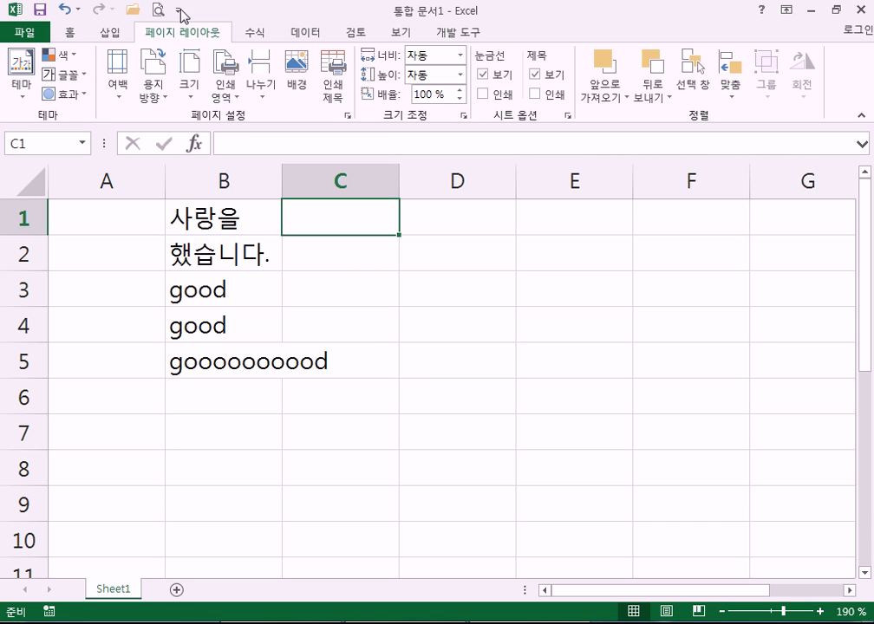
pyautogui.click(176, 9)
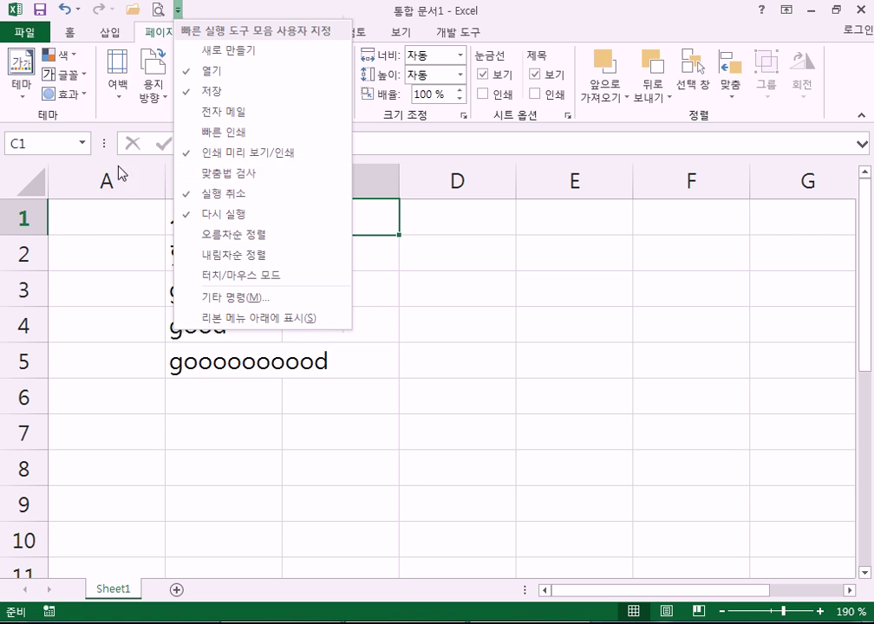
pyautogui.click(73, 236)
# Examine the workbook information, the Office account page and the general Excel options, closing the options without changes
pyautogui.click(26, 32)
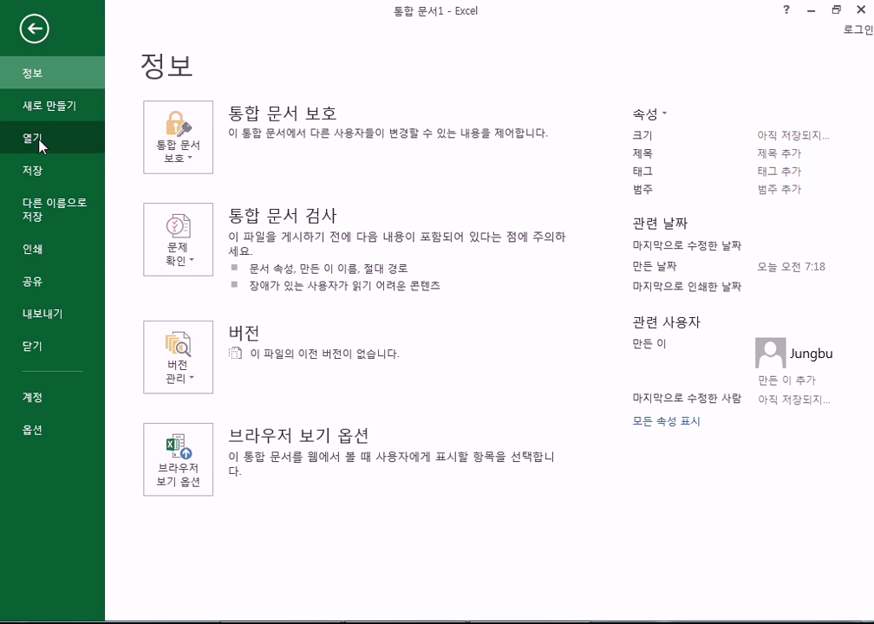
pyautogui.click(39, 400)
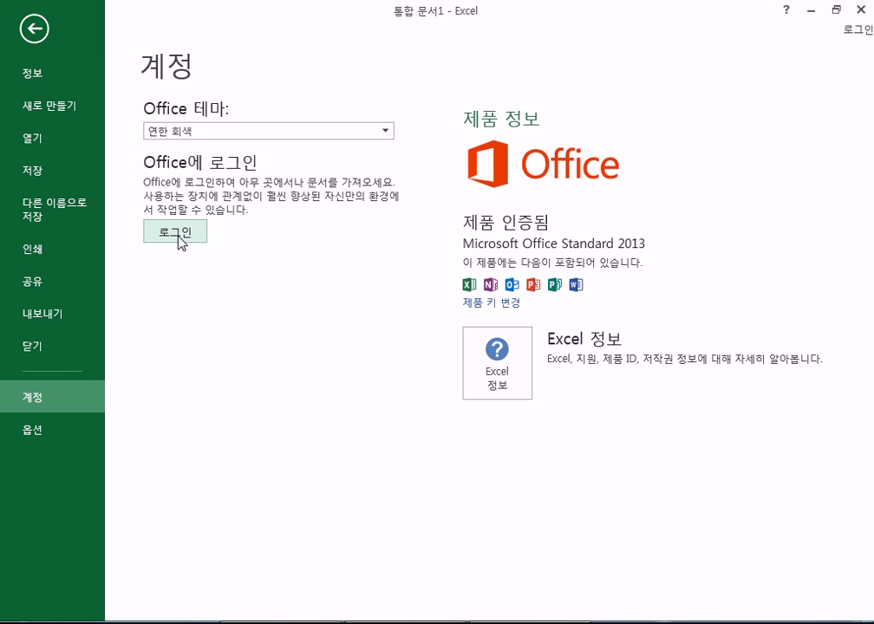
pyautogui.click(41, 438)
pyautogui.moveTo(298, 54); pyautogui.dragTo(313, 20)
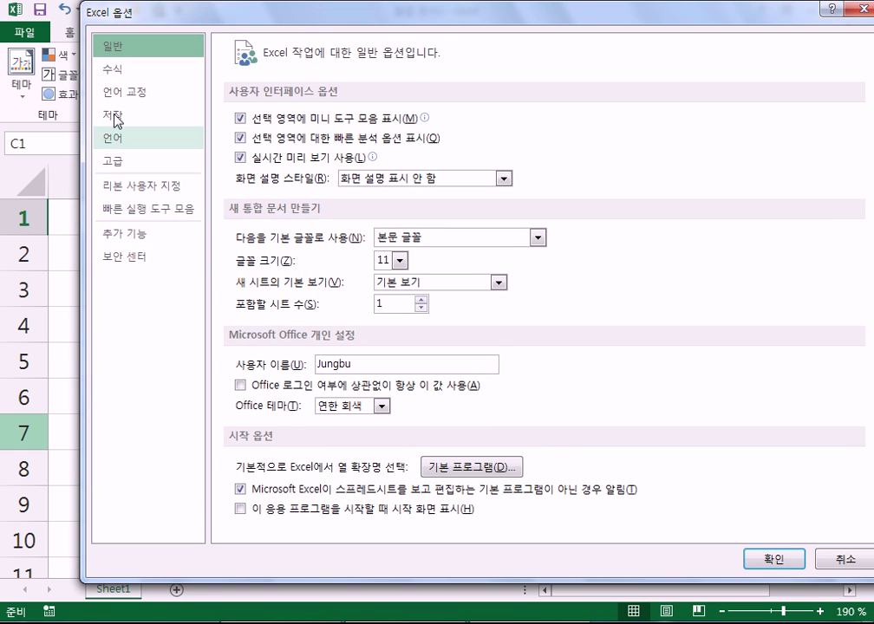
pyautogui.moveTo(125, 12); pyautogui.dragTo(143, 26)
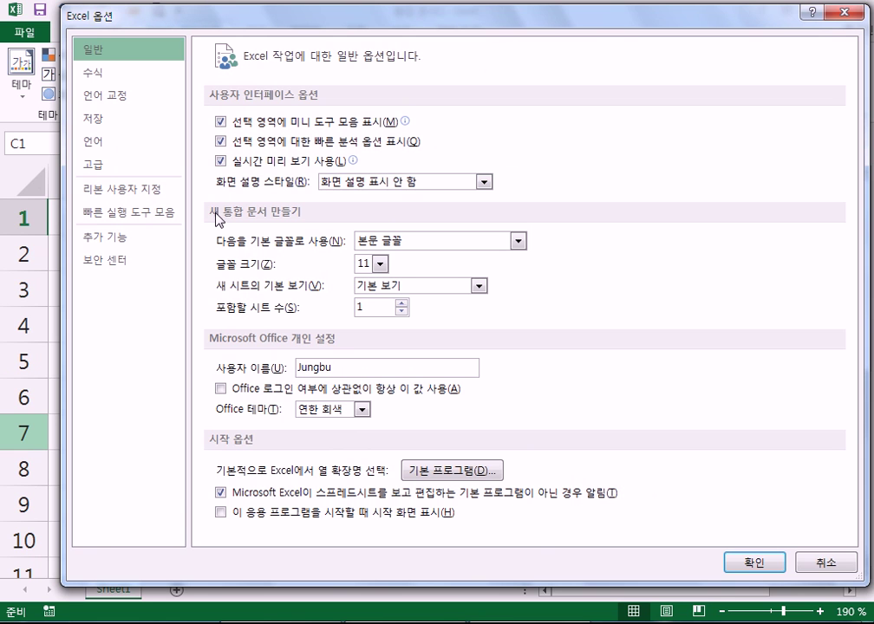
pyautogui.press('Escape')
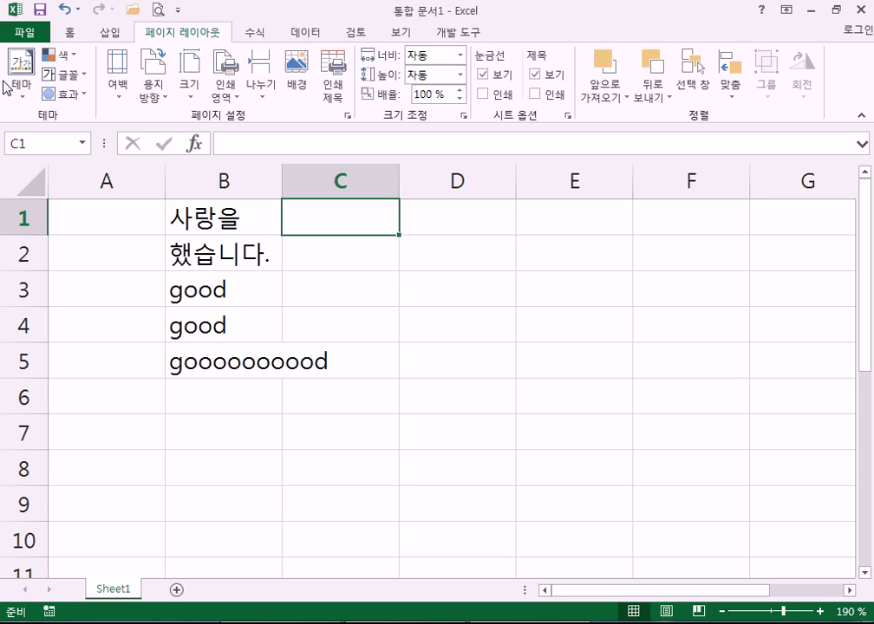
# View the workbook information page once more, returning to the worksheet with the 홈 commands shown
pyautogui.click(29, 33)
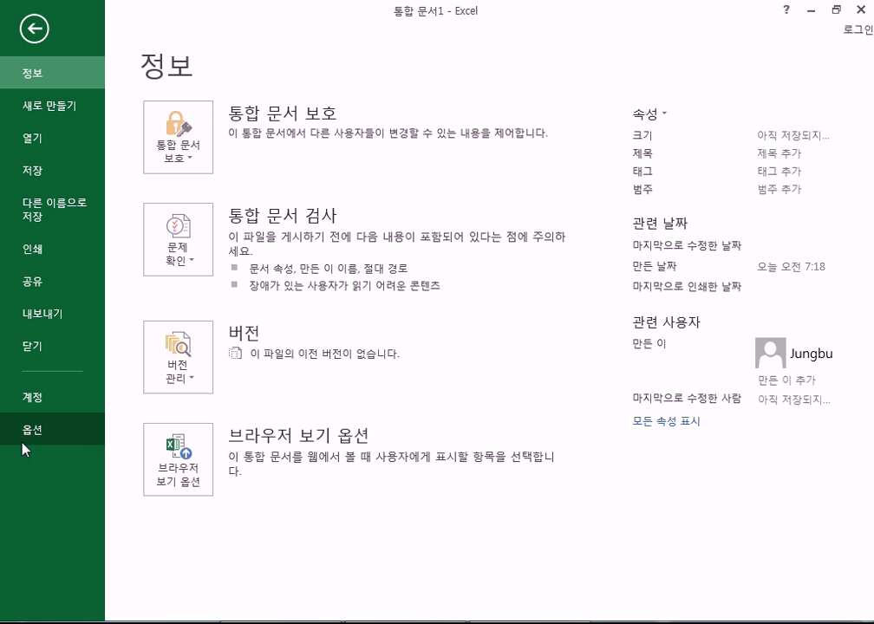
pyautogui.click(39, 33)
pyautogui.click(72, 35)
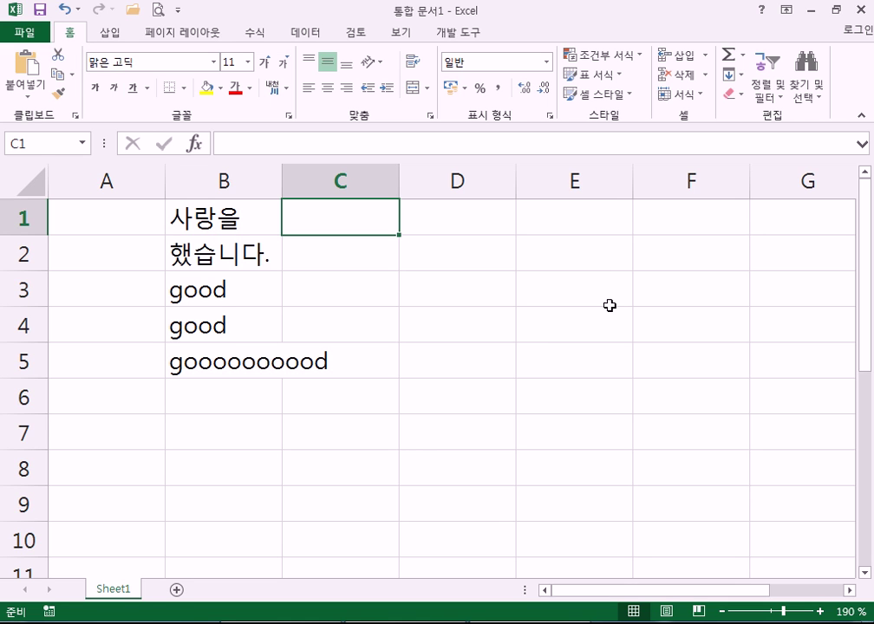
# Select cell E3 and jump to the first cell of row 3
pyautogui.click(605, 301)
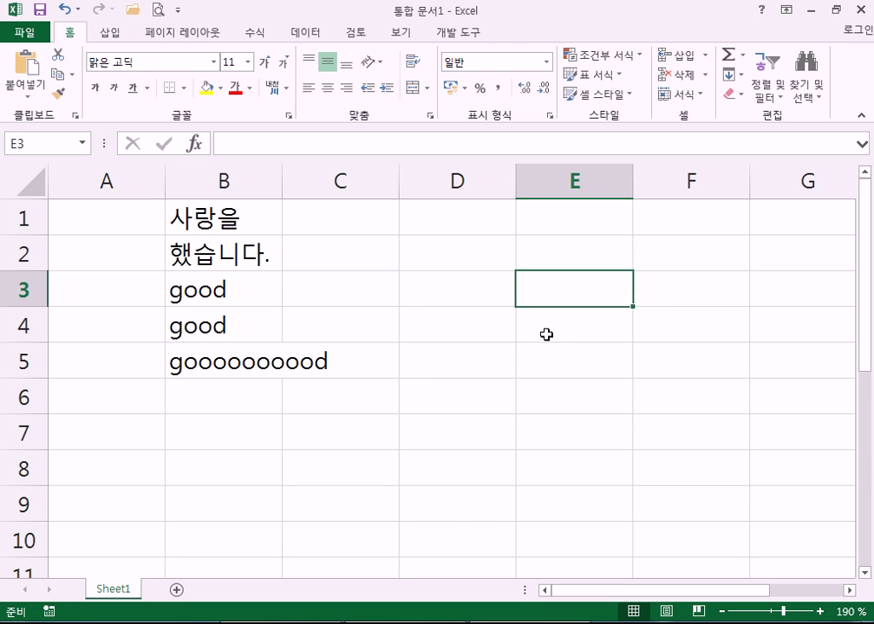
pyautogui.press('Home')
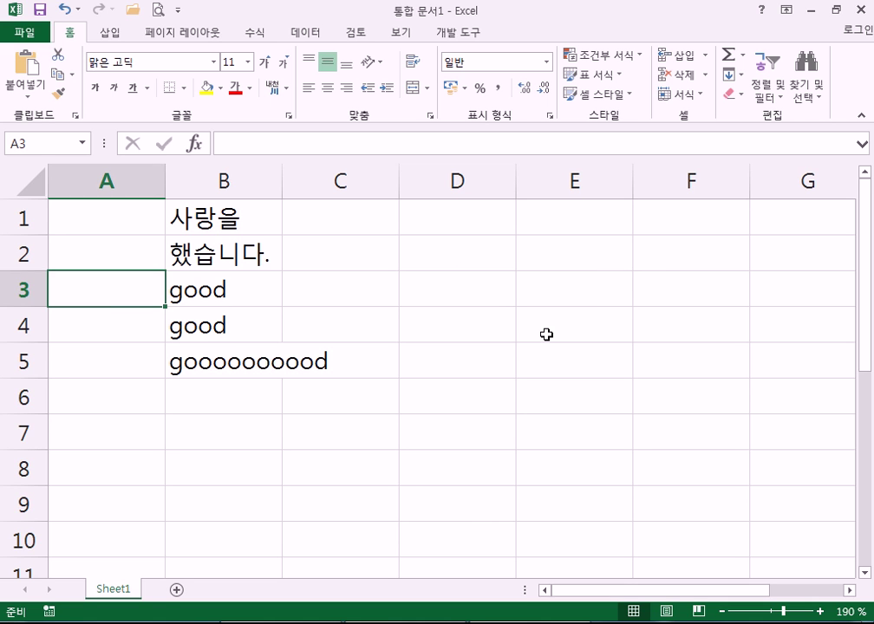
# Select cell F3, jump to the first cell of row 3, and move back cell by cell to F3
pyautogui.click(717, 298)
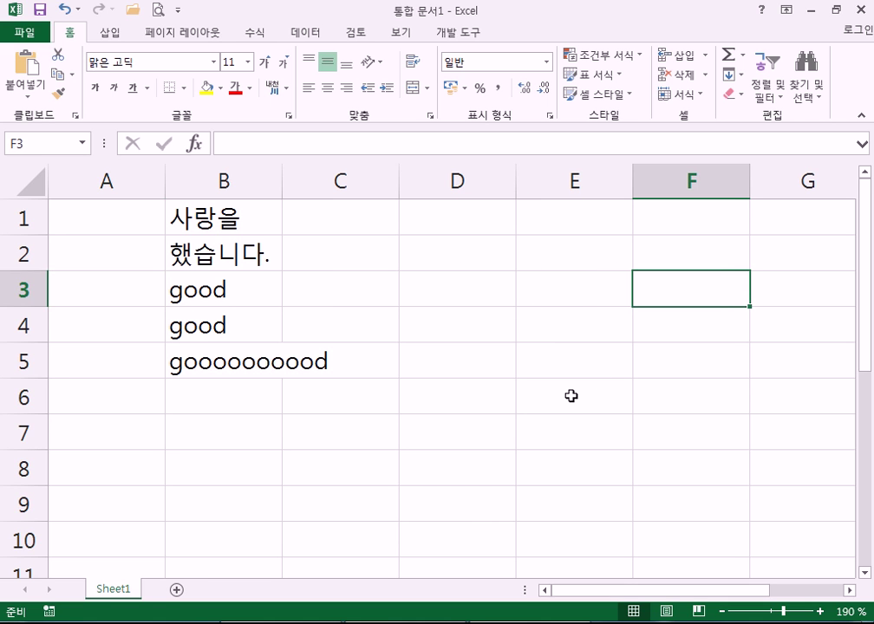
pyautogui.press('Home')
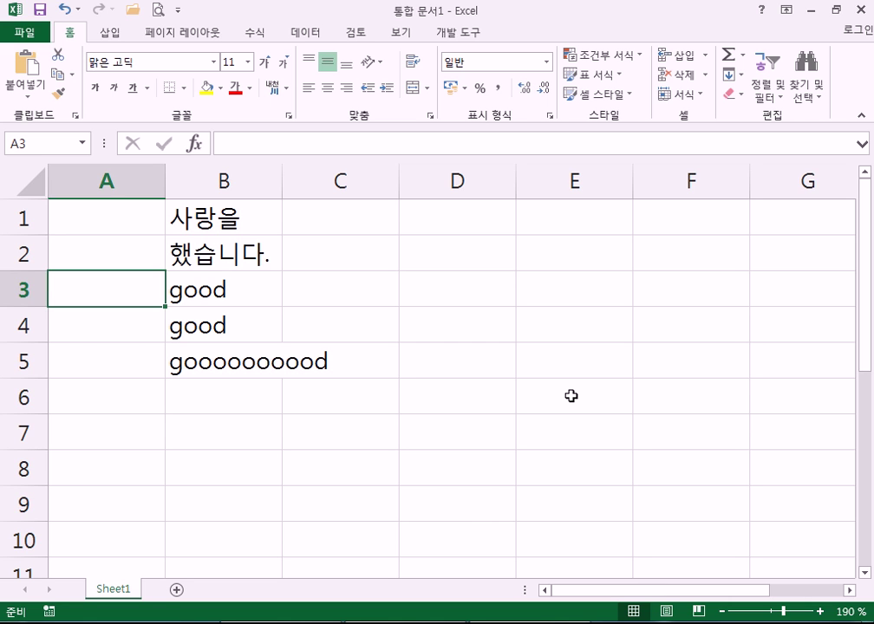
pyautogui.press('Right')
pyautogui.press('Right')
pyautogui.press('Right')
pyautogui.press('Right')
pyautogui.press('Right')
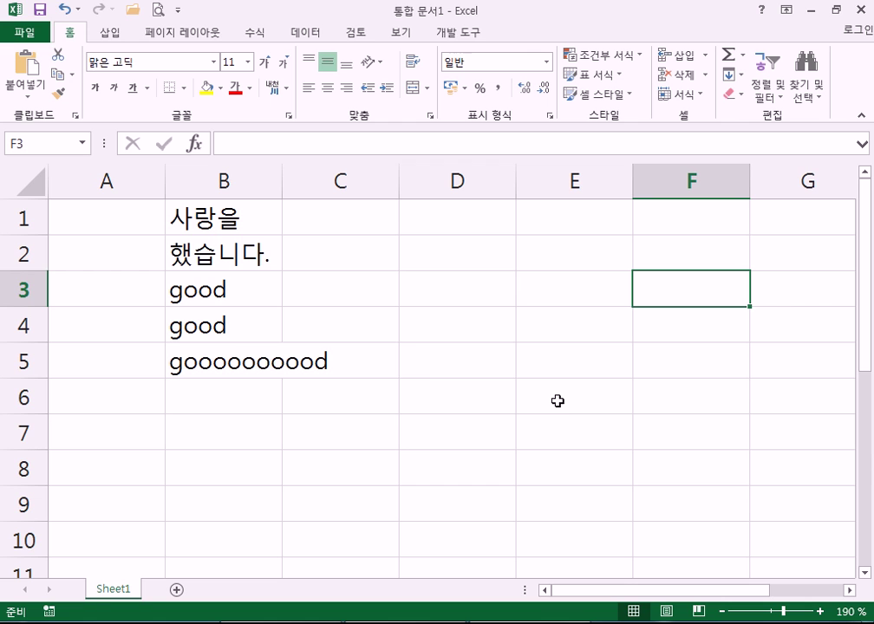
# Switch End mode on and off several times, finishing with a jump from F3 to the last column of row 3
pyautogui.press('End')
pyautogui.press('End')
pyautogui.press('End')
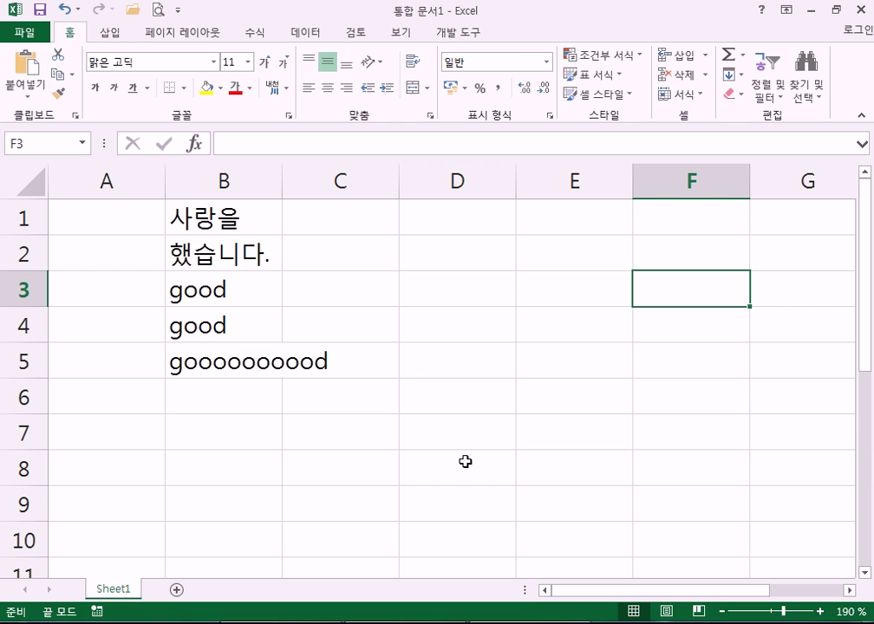
pyautogui.press('End')
pyautogui.press('End')
pyautogui.press('End')
pyautogui.press('End')
pyautogui.press('End')
pyautogui.press('End')
pyautogui.press('End')
pyautogui.press('End')
pyautogui.press('End')
pyautogui.press('End')
pyautogui.press('End')
pyautogui.press('End')
pyautogui.press('End')
pyautogui.press('End')
pyautogui.press('Right')
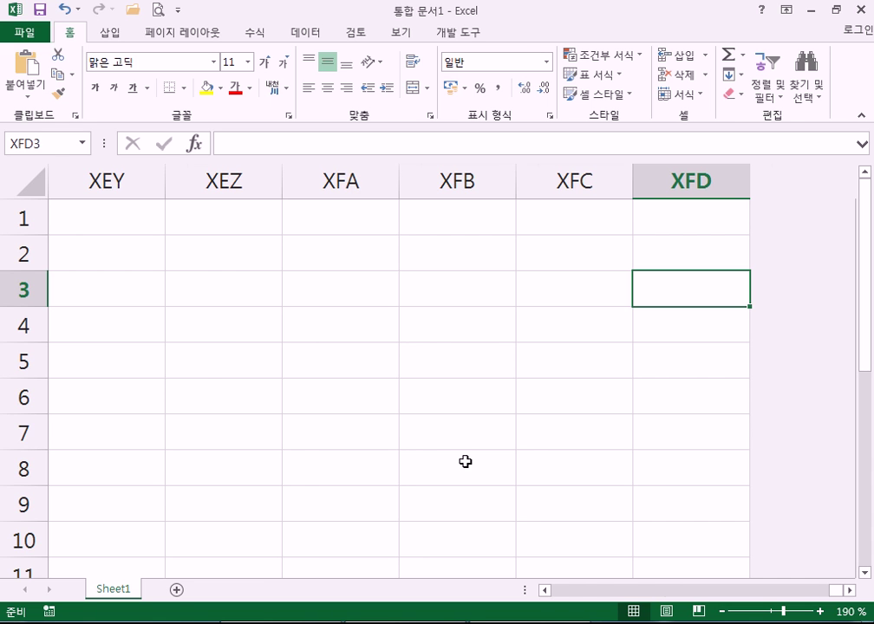
# Return to A3 and use End mode to jump around the sheet's edges through A1048576 and XFD1048576 to XFD1
pyautogui.press('Home')
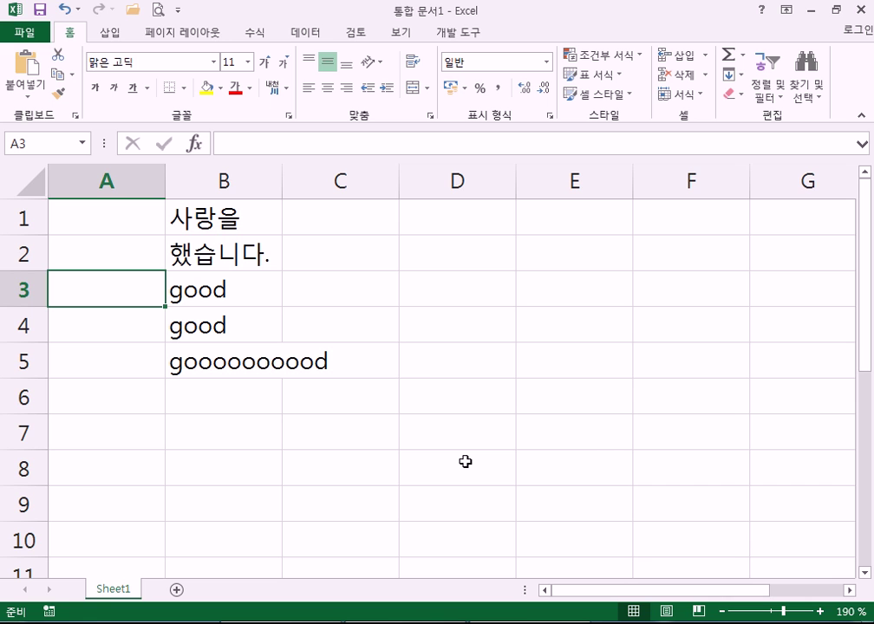
pyautogui.press('End')
pyautogui.press('Down')
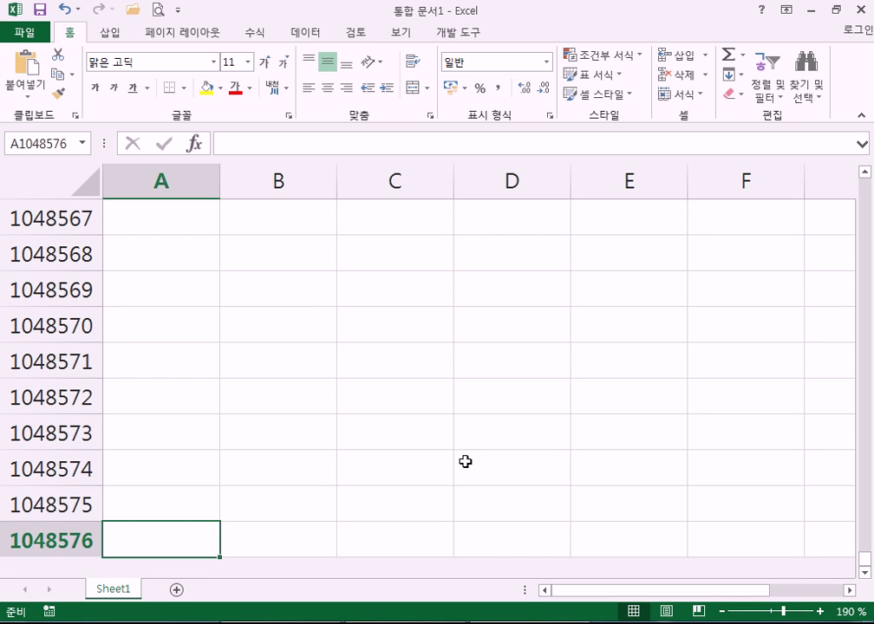
pyautogui.press('End')
pyautogui.press('Right')
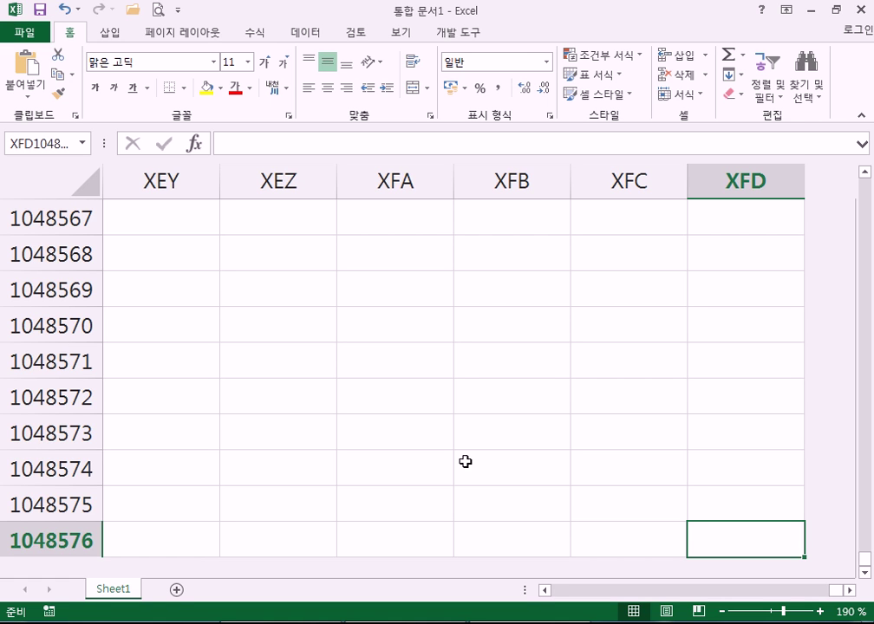
pyautogui.press('End')
pyautogui.press('Up')
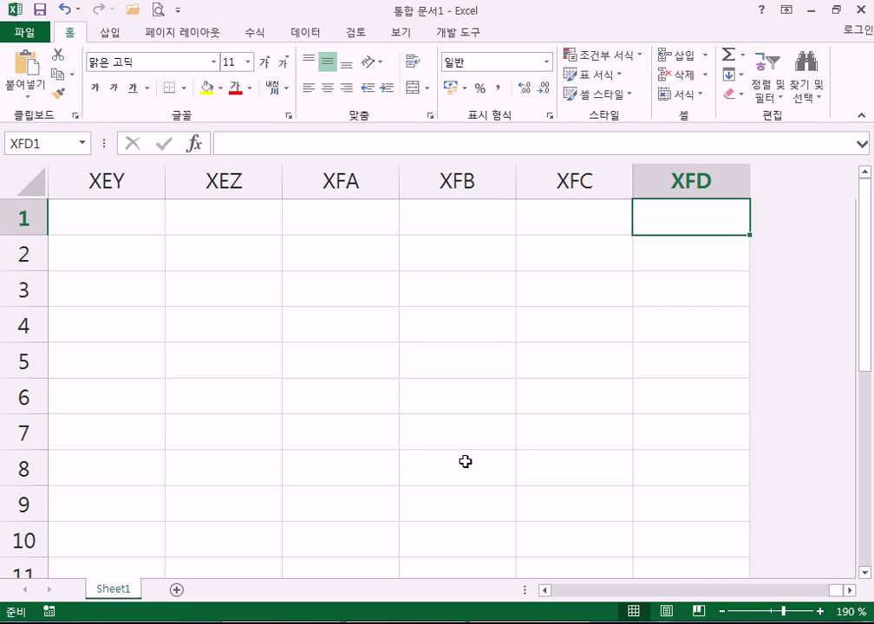
# Jump from XFD1 straight to the last row, then across it to column A and back to column XFD
pyautogui.hotkey('ctrl', 'Down')
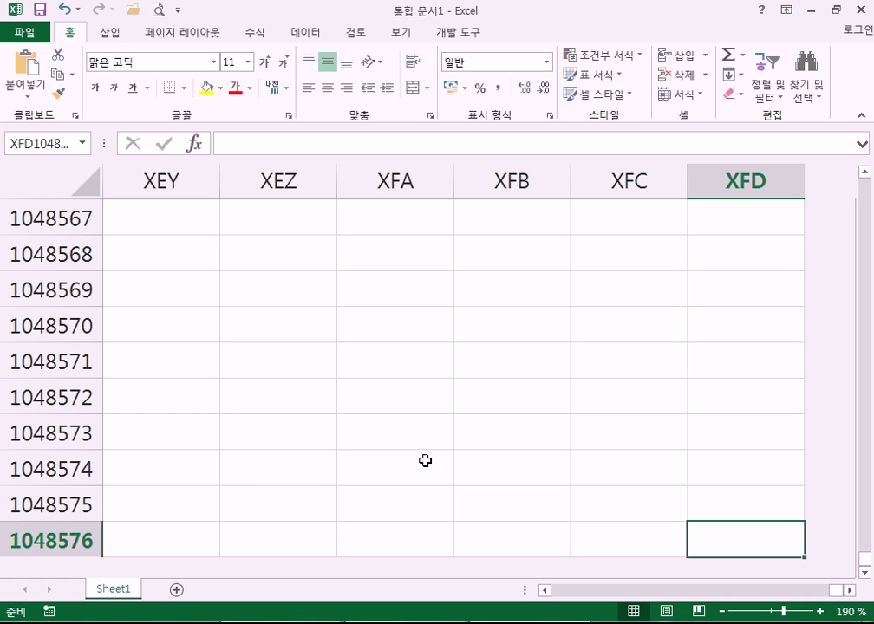
pyautogui.scroll(-2, 173, 484)
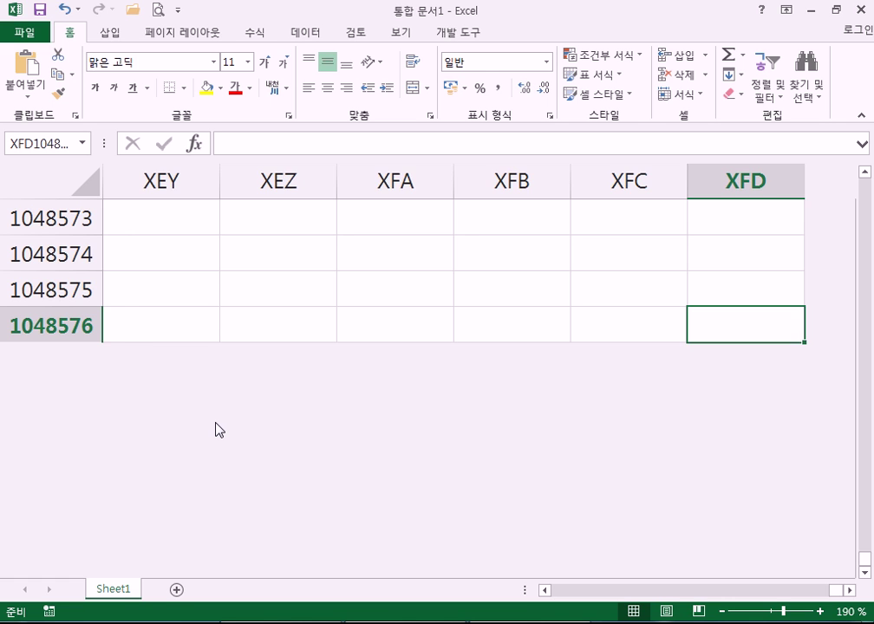
pyautogui.hotkey('ctrl', 'Left')
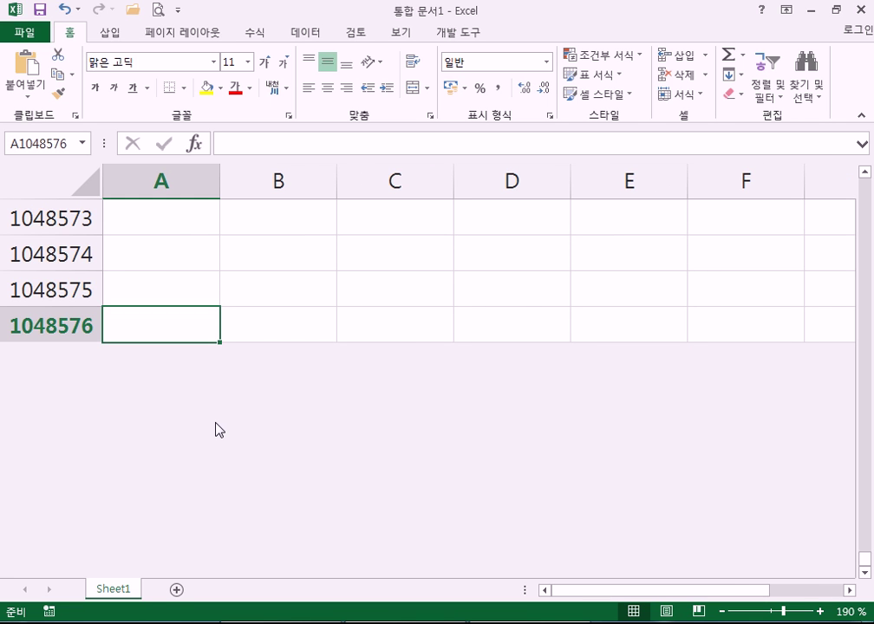
pyautogui.hotkey('ctrl', 'Right')
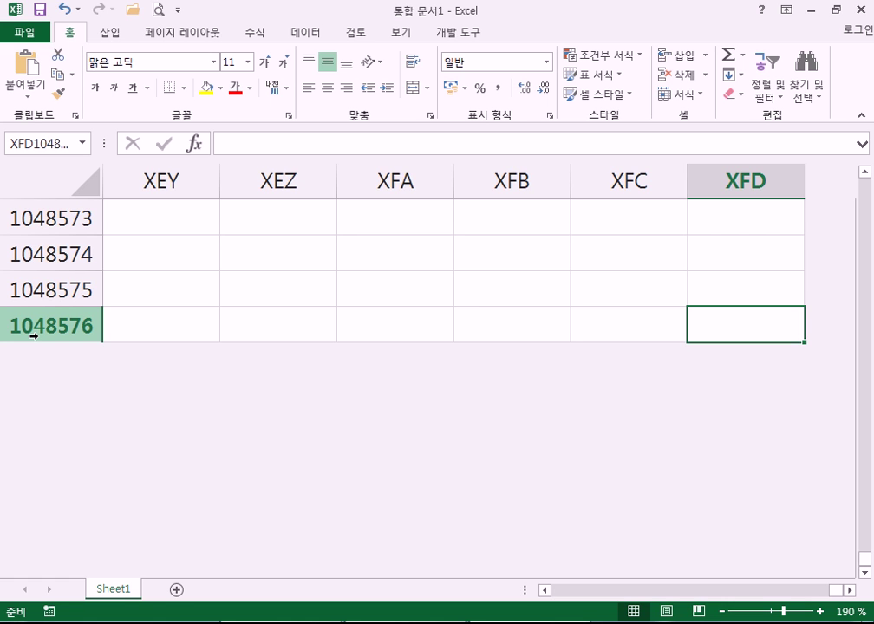
# Select the whole row 1048573, then only the cell where column XEZ meets row 1048576
pyautogui.click(43, 218)
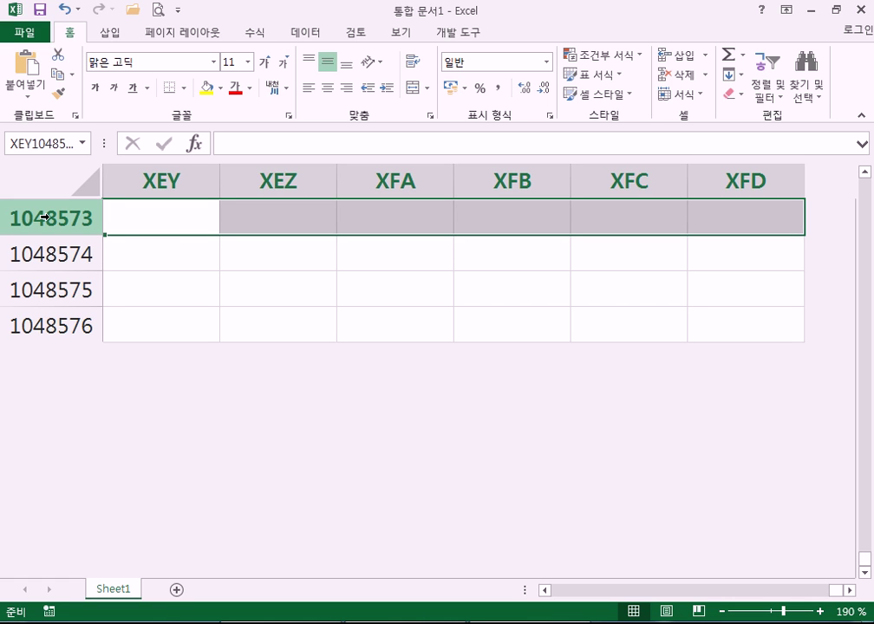
pyautogui.click(252, 318)
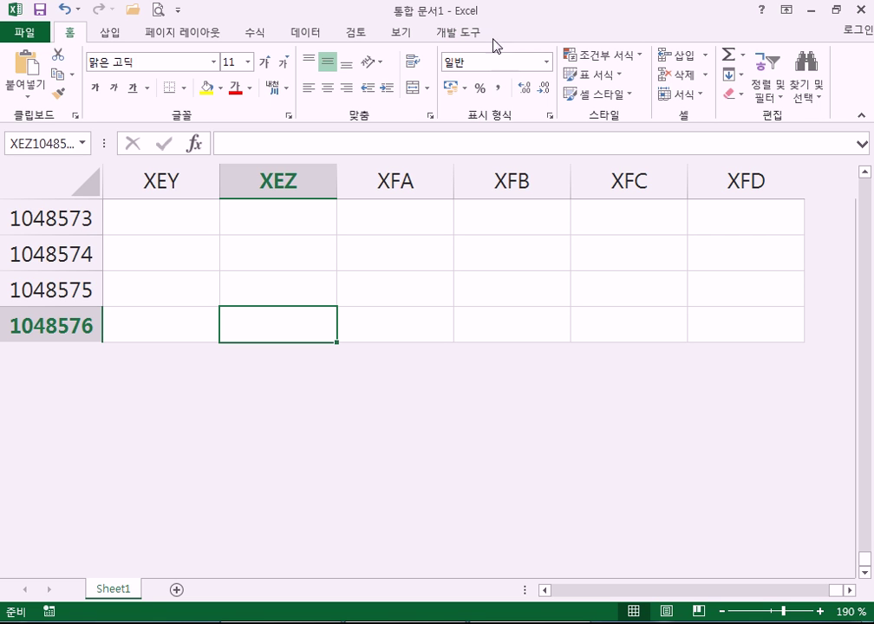
# Pull the maximized Excel window down so it floats over the desktop, reposition it, and maximize it again
pyautogui.moveTo(512, 16); pyautogui.dragTo(505, 179)
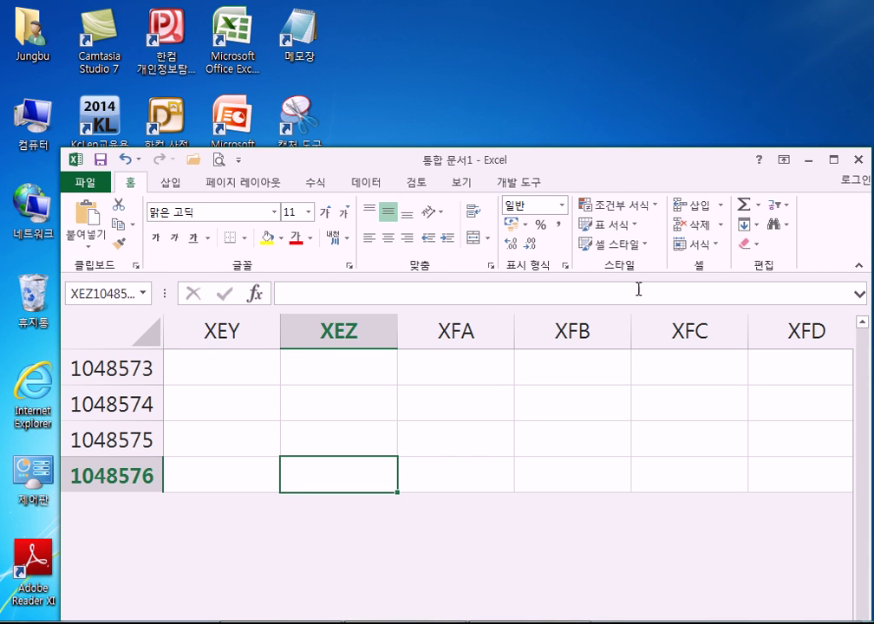
pyautogui.moveTo(611, 164); pyautogui.dragTo(586, 52)
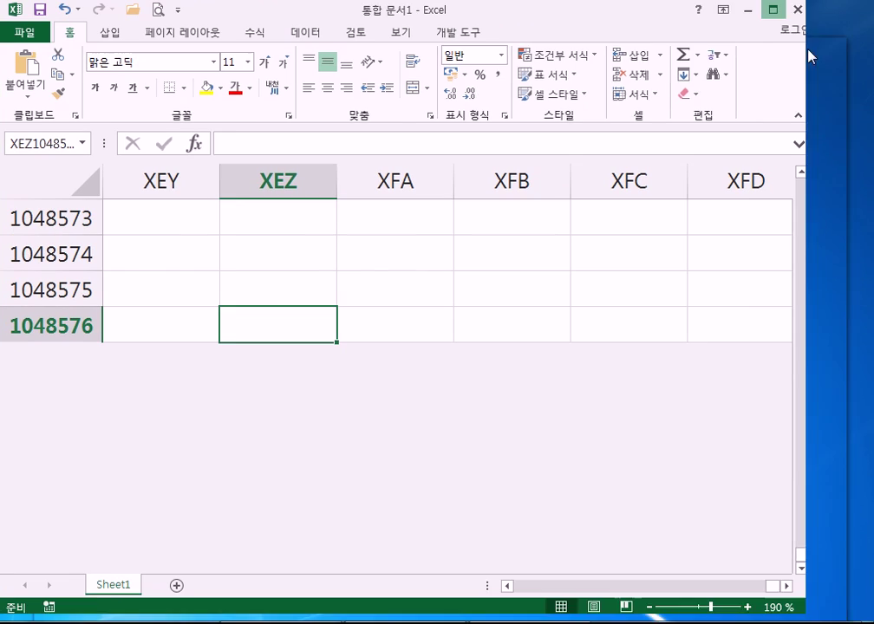
pyautogui.click(810, 56)
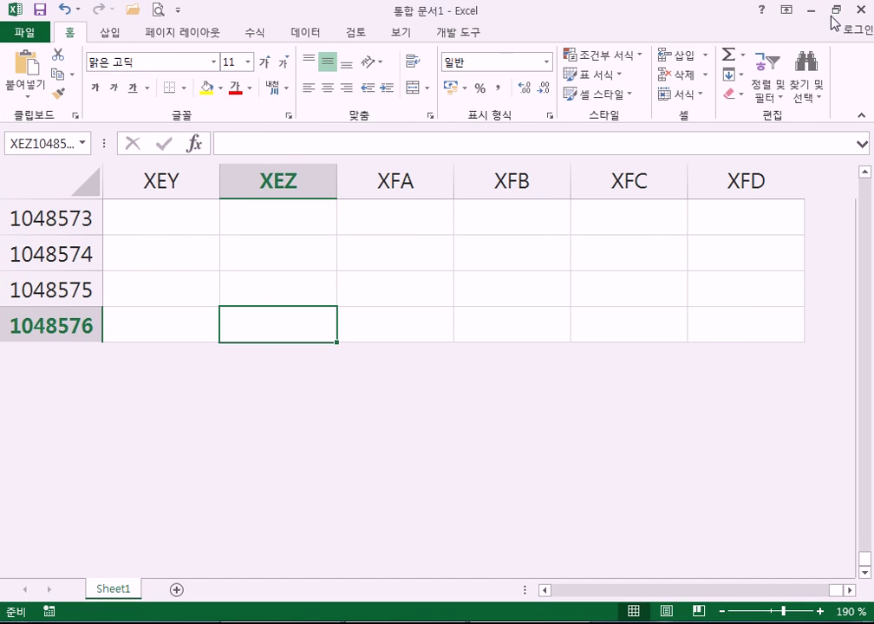
# Toggle the Excel window between restored and maximized, also snapping it to the screen's upper edge, and leave it floating
pyautogui.click(835, 10)
pyautogui.click(811, 52)
pyautogui.click(836, 10)
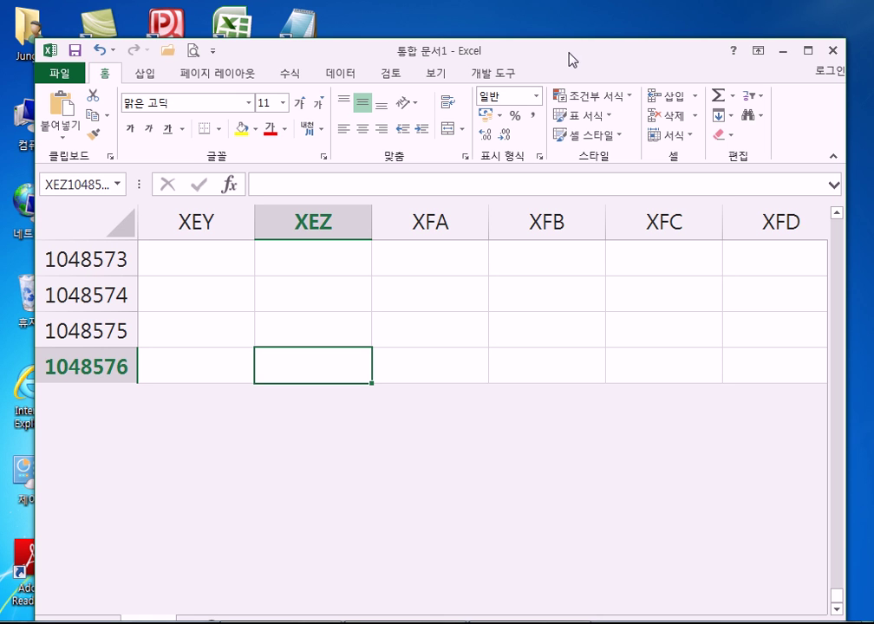
pyautogui.moveTo(551, 54); pyautogui.dragTo(555, 7)
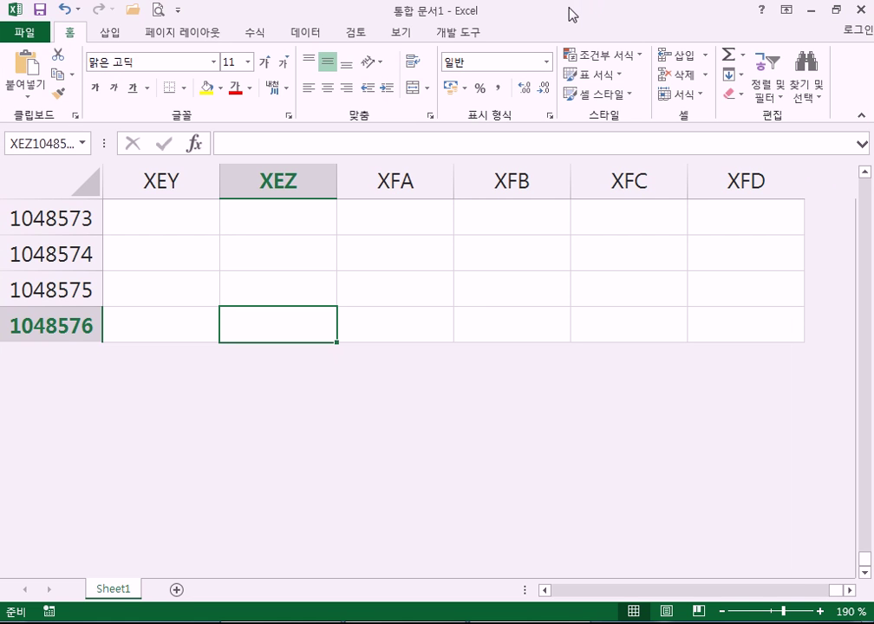
pyautogui.moveTo(572, 14); pyautogui.dragTo(570, 58)
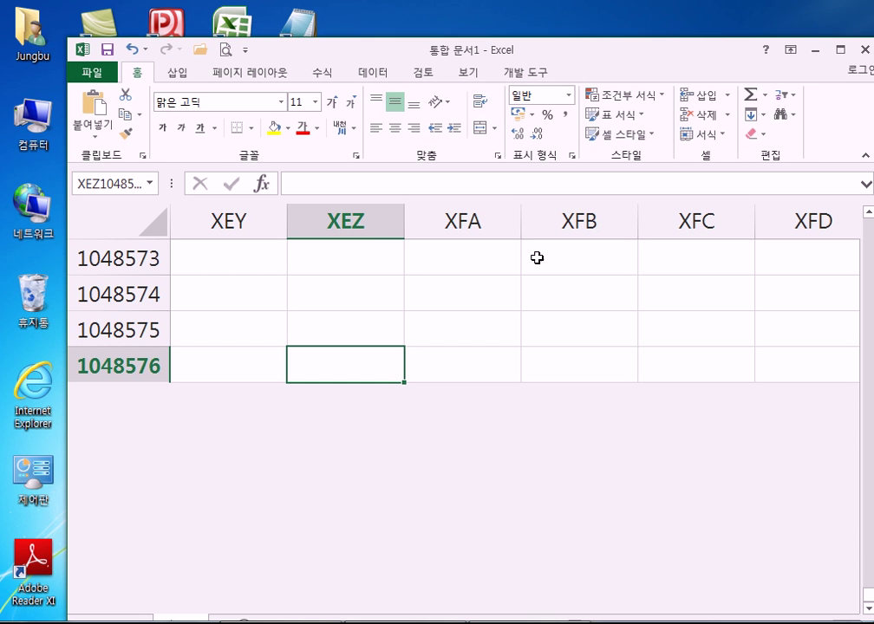
# Snap the Excel window to the right half of the screen, select cell XEY1048573, and set the sheet zoom to 100%
pyautogui.moveTo(565, 50); pyautogui.dragTo(872, 39)
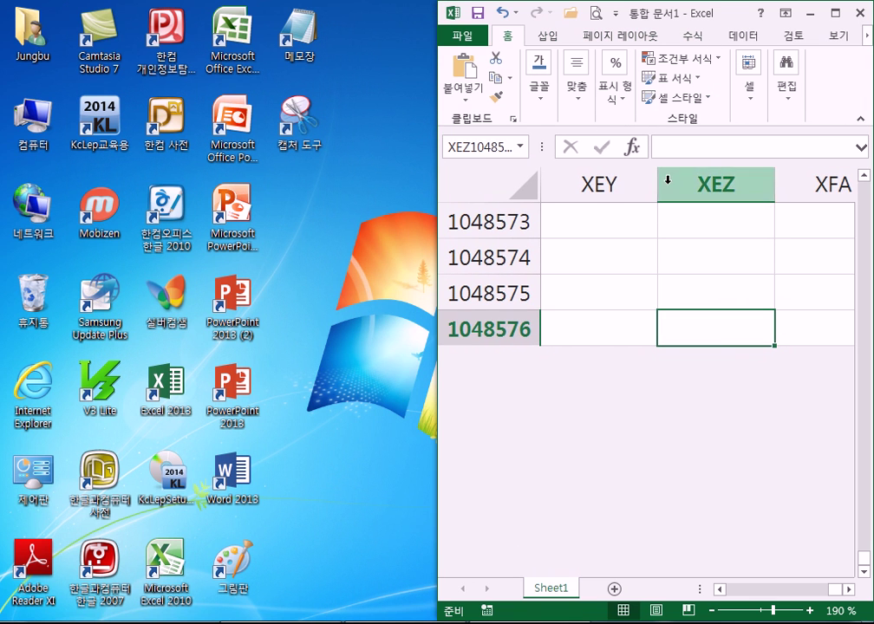
pyautogui.click(590, 223)
pyautogui.scroll(-6, 590, 222)
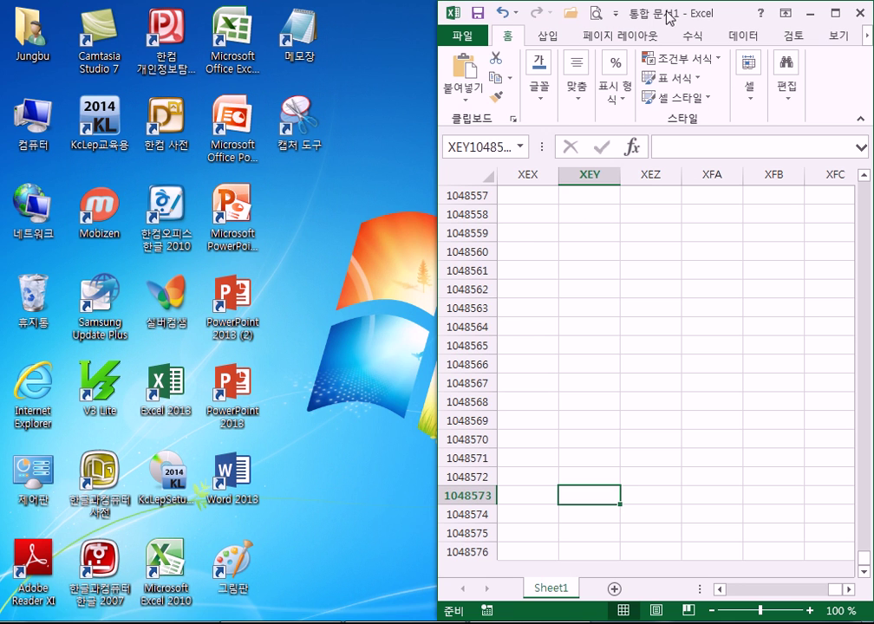
# Snap the Excel window to the left half of the screen and open 메모장 (Notepad) snapped to the right half
pyautogui.moveTo(716, 23); pyautogui.dragTo(523, 72)
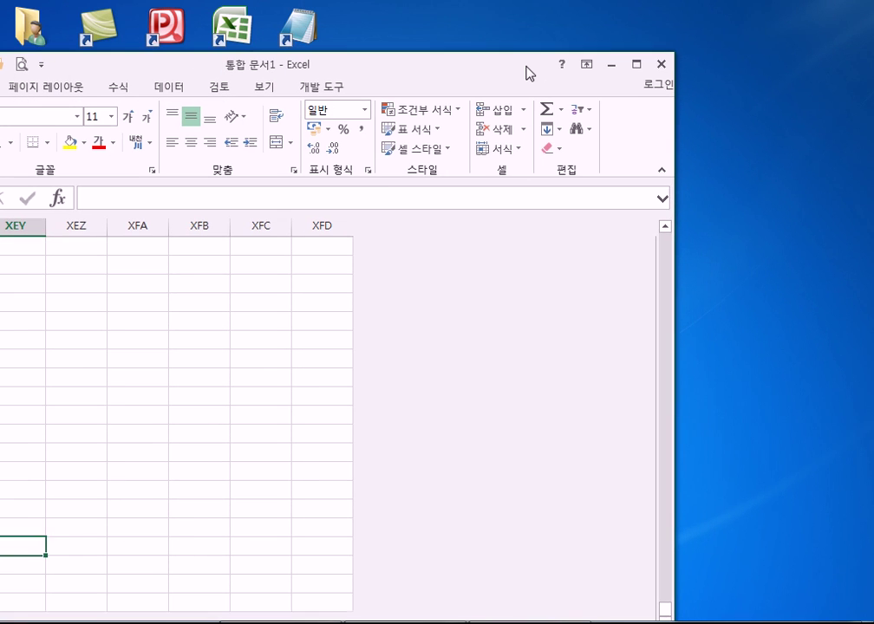
pyautogui.moveTo(147, 69); pyautogui.dragTo(8, 64)
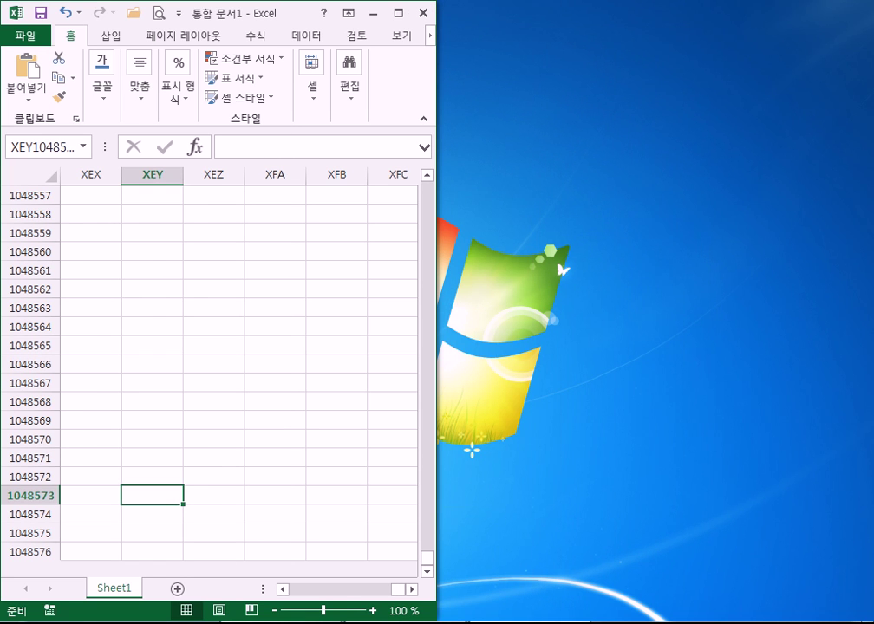
pyautogui.click(17, 615)
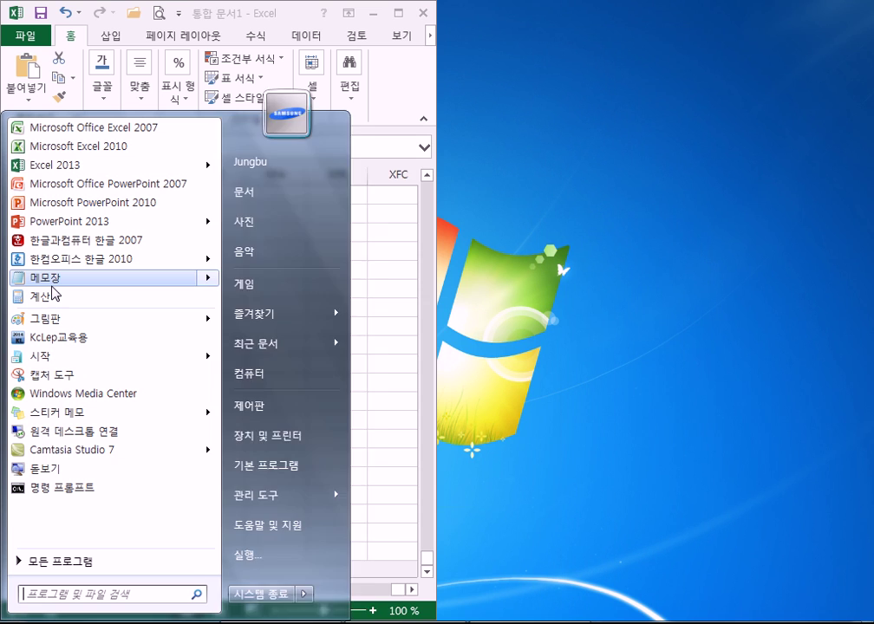
pyautogui.moveTo(142, 281)
pyautogui.click(87, 278)
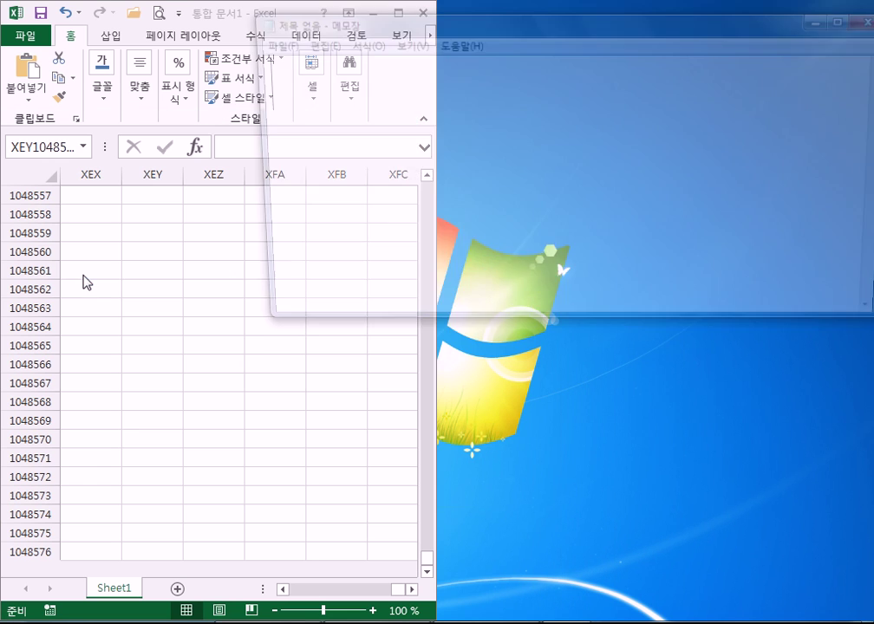
pyautogui.moveTo(624, 33); pyautogui.dragTo(872, 39)
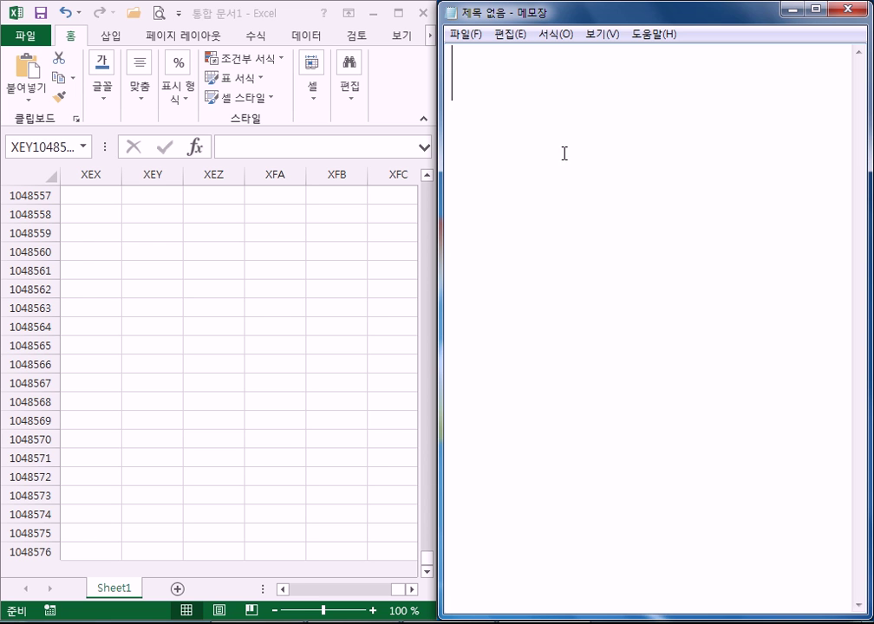
# Detach the 메모장 window from the screen's side and snap it to the sides repeatedly, leaving it floating over the desktop
pyautogui.moveTo(687, 19); pyautogui.dragTo(743, 75)
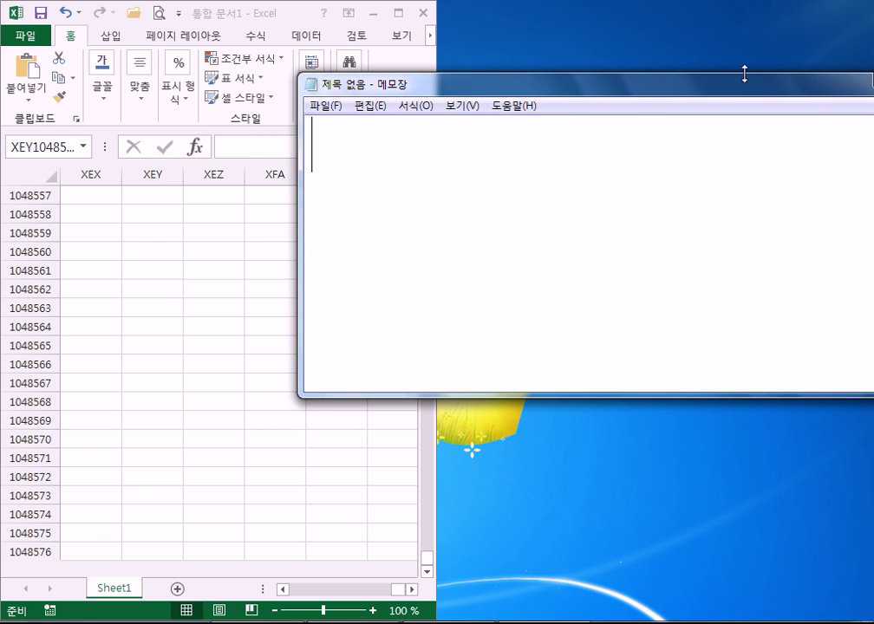
pyautogui.moveTo(794, 97); pyautogui.dragTo(872, 91)
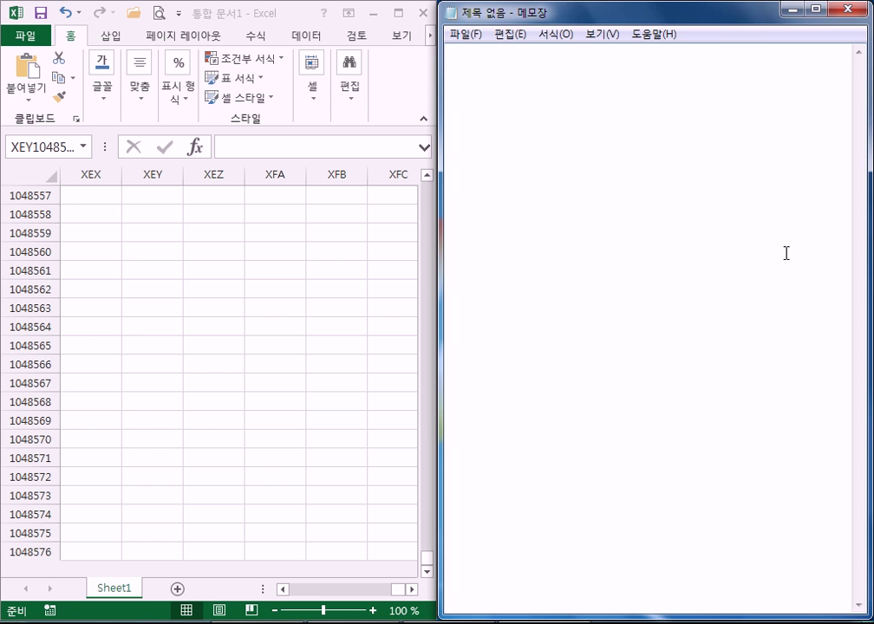
pyautogui.moveTo(656, 28); pyautogui.dragTo(650, 160)
pyautogui.moveTo(295, 24); pyautogui.dragTo(3, 84)
pyautogui.moveTo(624, 180); pyautogui.dragTo(872, 167)
pyautogui.moveTo(642, 7); pyautogui.dragTo(362, 147)
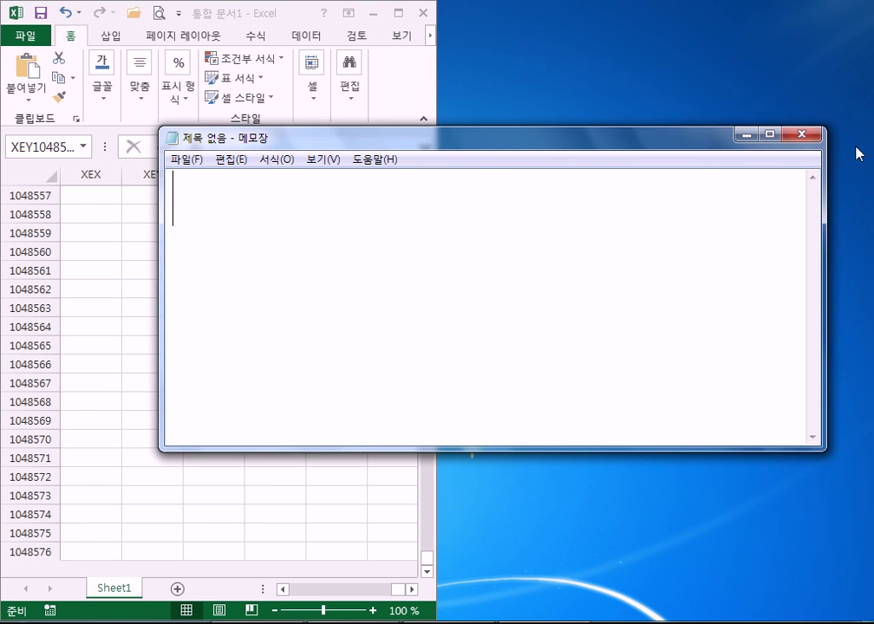
# Close the 메모장 window and detach the Excel window from the left half of the screen
pyautogui.click(802, 134)
pyautogui.moveTo(223, 9); pyautogui.dragTo(346, 74)
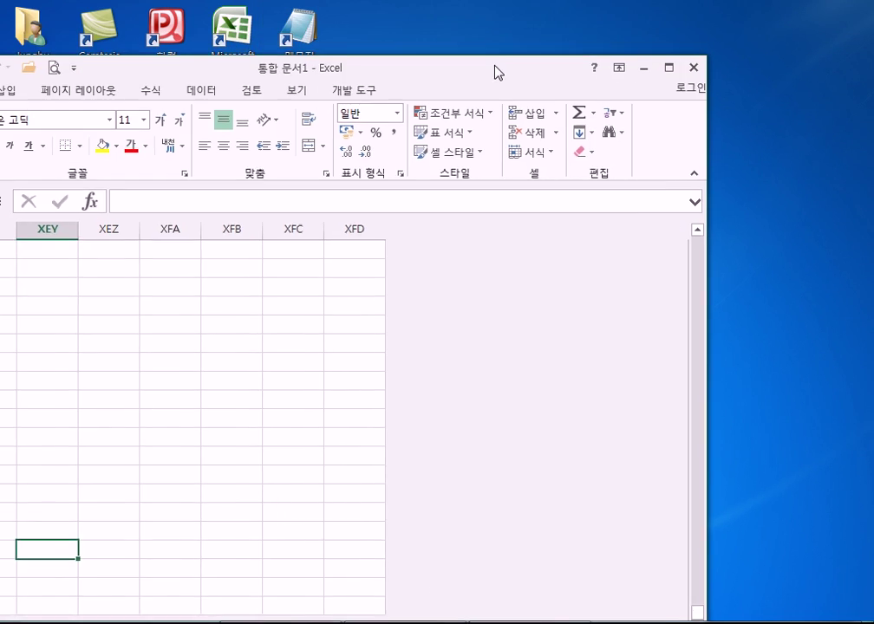
pyautogui.press('super')
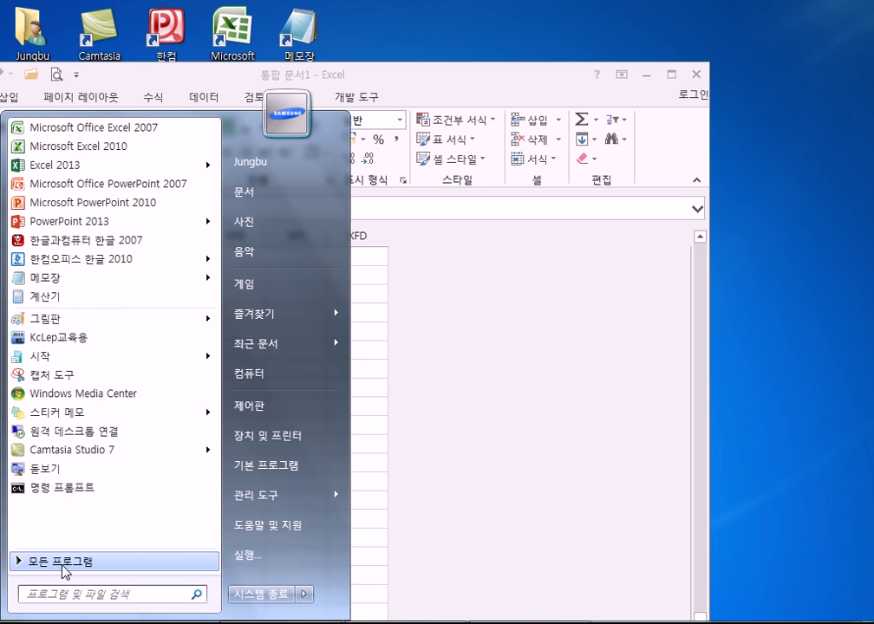
pyautogui.click(61, 563)
pyautogui.click(501, 74)
# Move the floating Excel window across the desktop and maximize it by snapping it to the screen's upper edge
pyautogui.moveTo(542, 82); pyautogui.dragTo(623, 60)
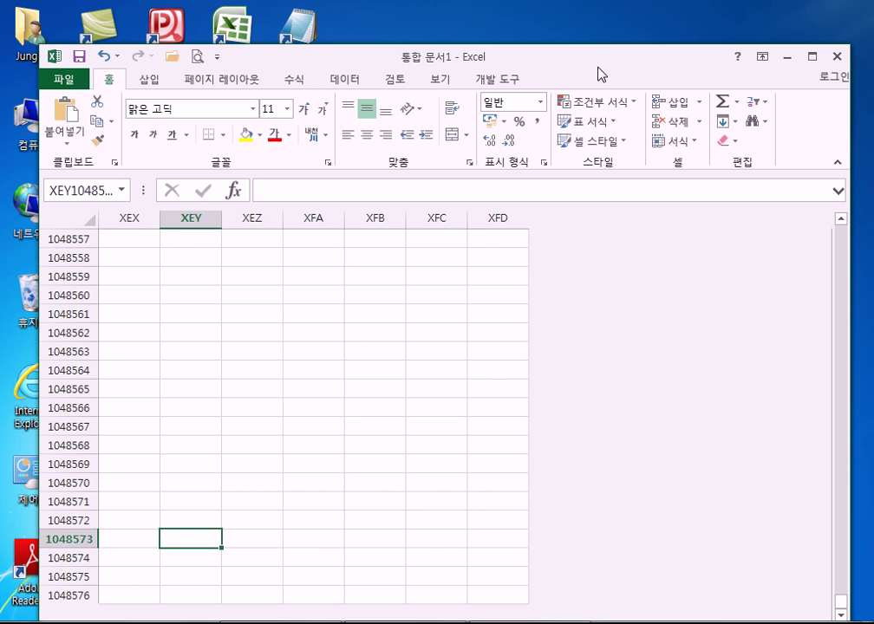
pyautogui.moveTo(642, 60); pyautogui.dragTo(646, 4)
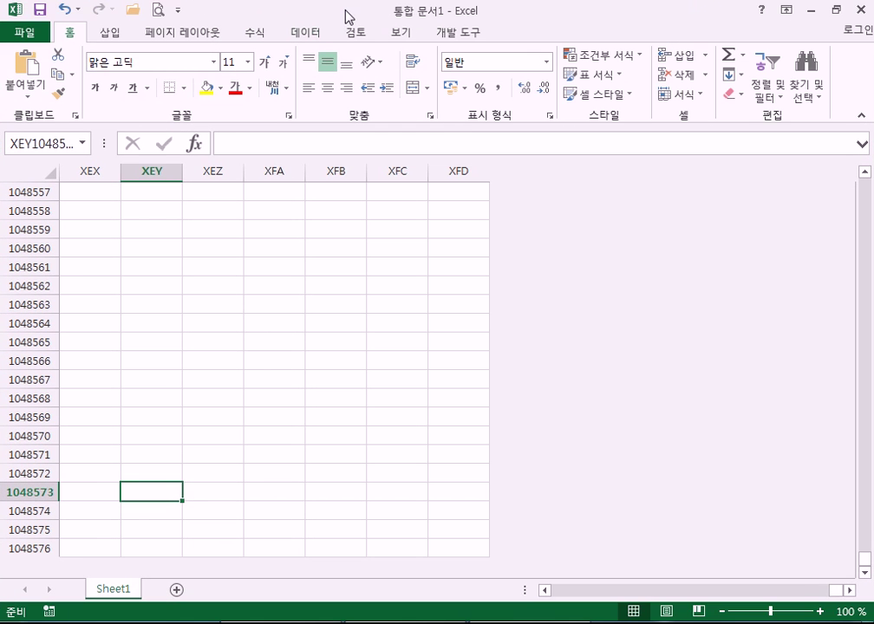
# Float the Excel window, open 메모장 over it, and shake the 메모장 window to minimize and restore the window behind it
pyautogui.moveTo(345, 15); pyautogui.dragTo(364, 67)
pyautogui.doubleClick(298, 27)
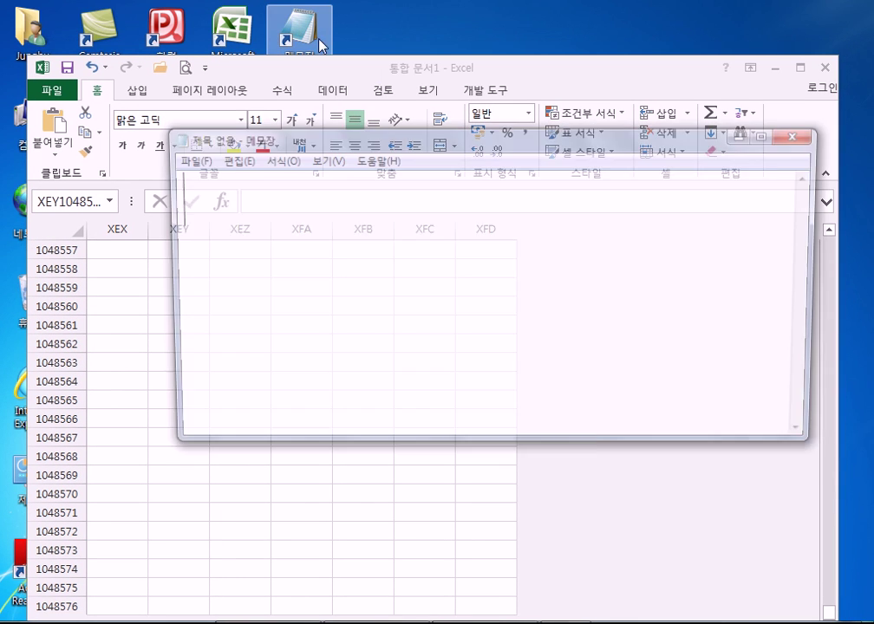
pyautogui.moveTo(405, 129); pyautogui.dragTo(384, 39)
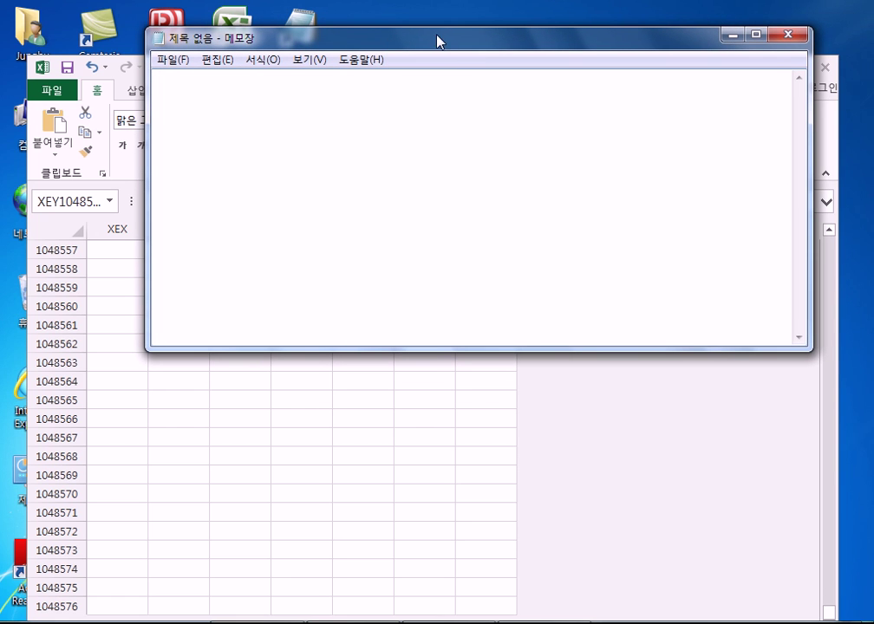
pyautogui.moveTo(422, 41); pyautogui.dragTo(349, 54)
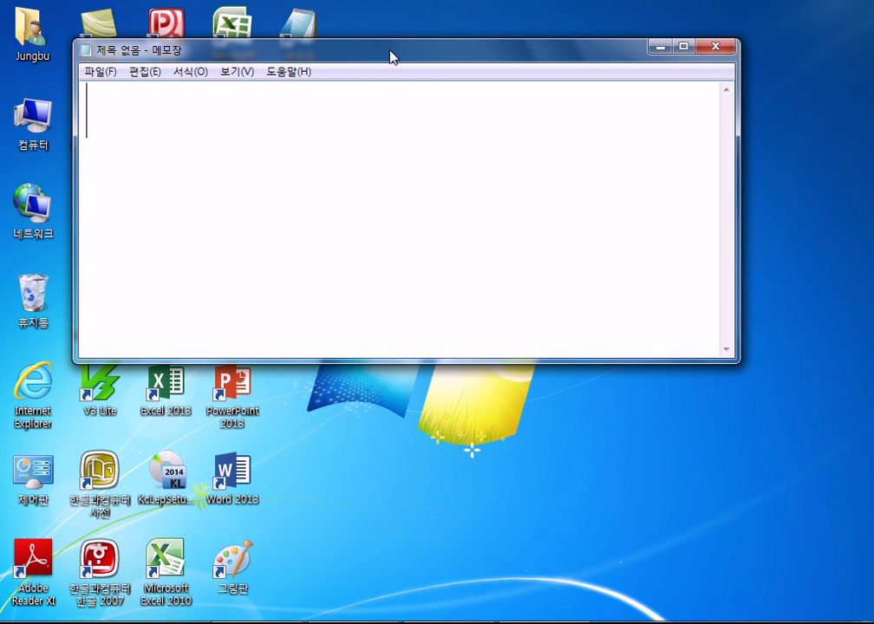
pyautogui.moveTo(392, 54); pyautogui.dragTo(438, 113)
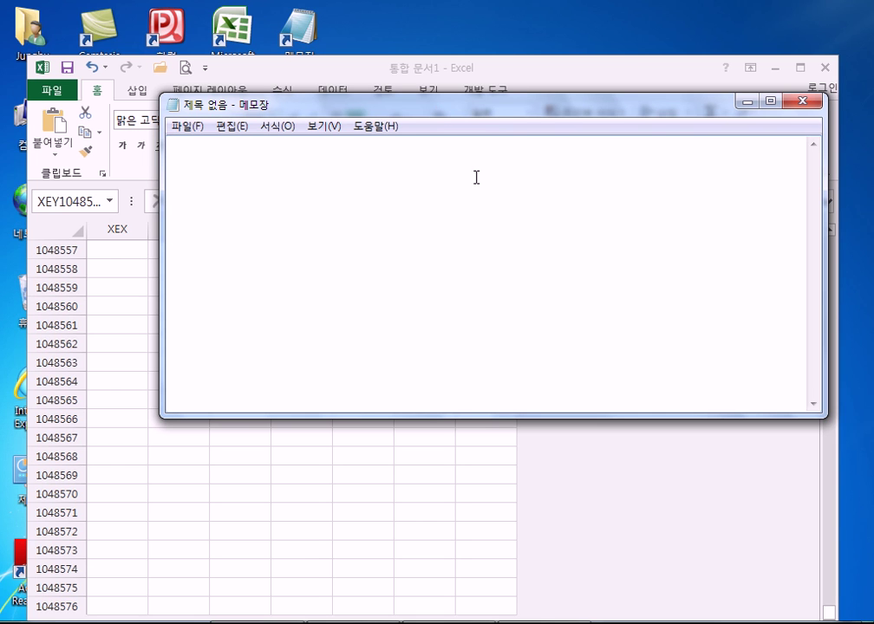
# Close the 메모장 window and maximize the Excel window
pyautogui.click(813, 104)
pyautogui.doubleClick(564, 72)
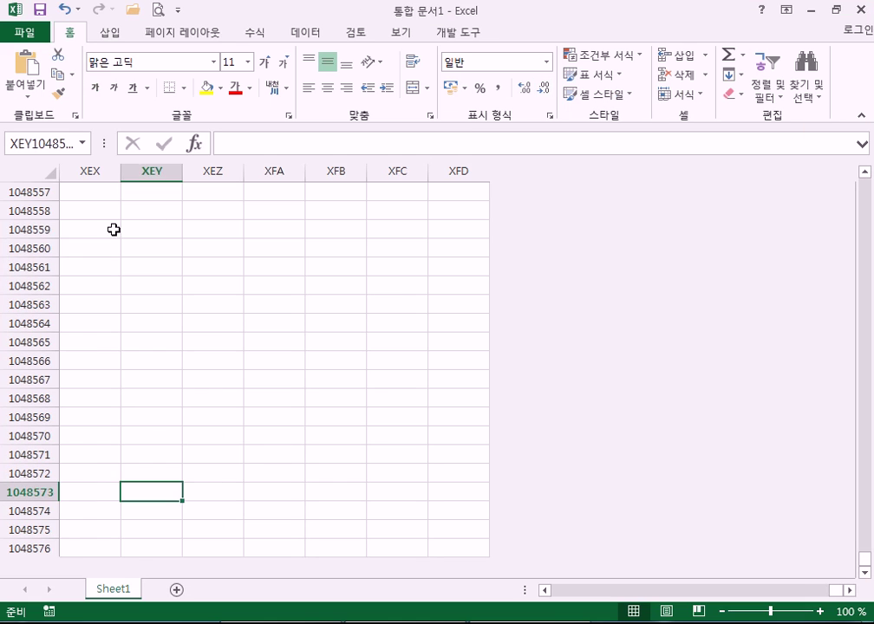
# Select cell XEY1048560 and zoom the worksheet in and out between 25% and over 300%, ending at 220%
pyautogui.click(97, 227)
pyautogui.click(156, 242)
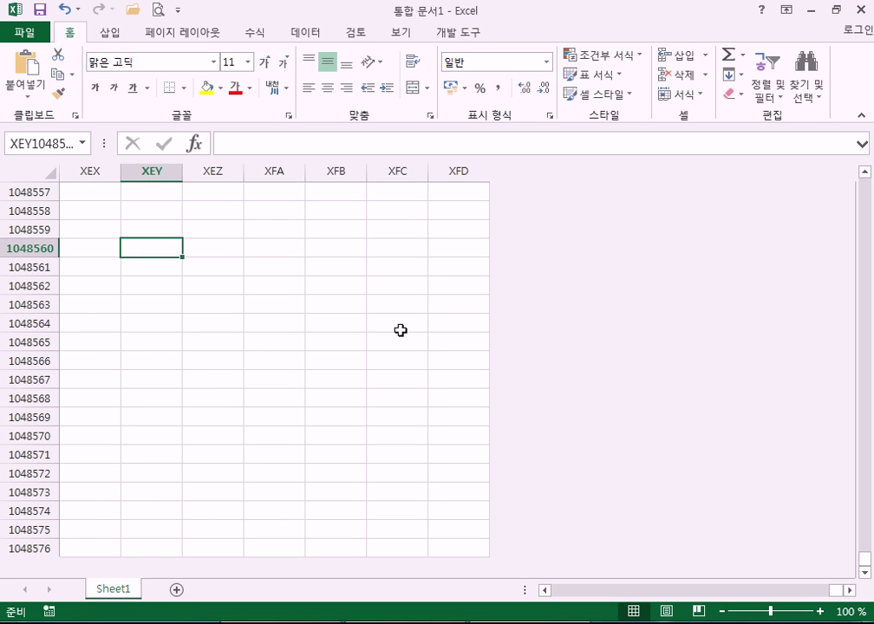
pyautogui.scroll(7, 401, 331)
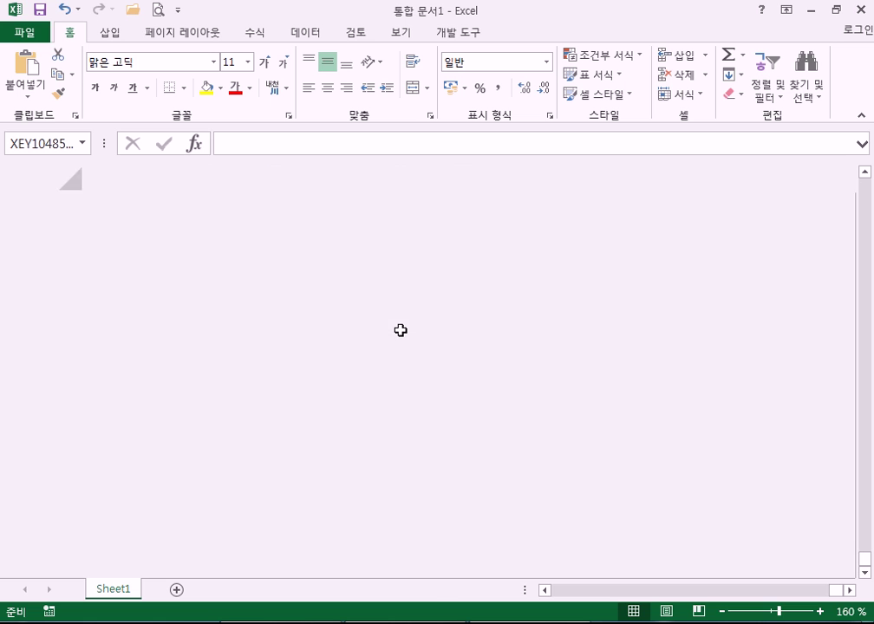
pyautogui.scroll(-1, 400, 331)
pyautogui.scroll(-10, 401, 331)
pyautogui.scroll(-1, 401, 331)
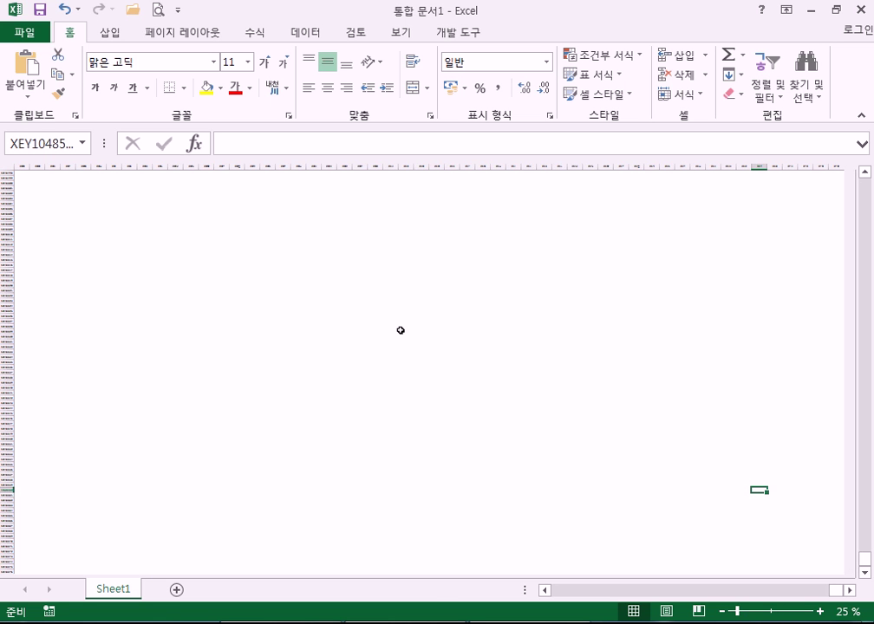
pyautogui.scroll(17, 401, 330)
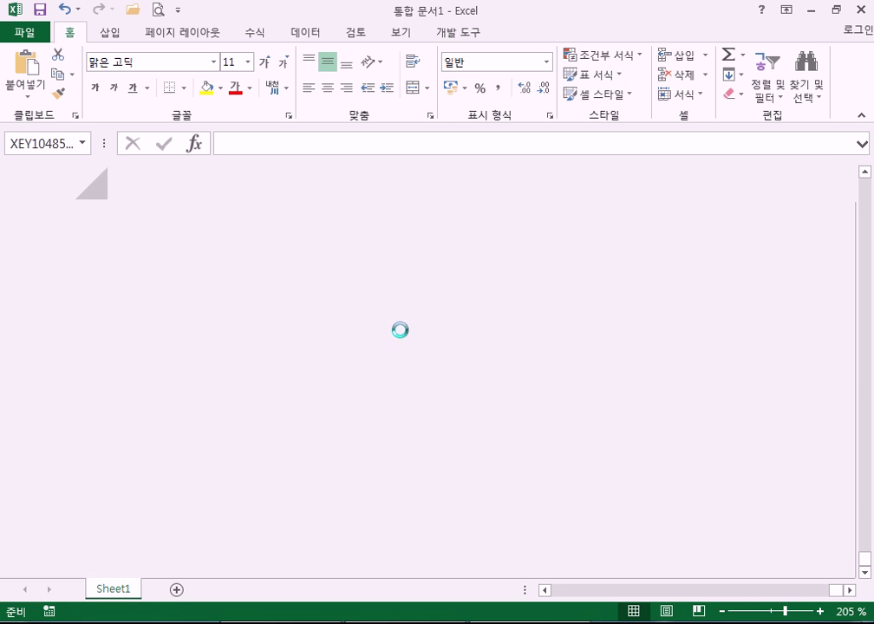
pyautogui.scroll(3, 400, 331)
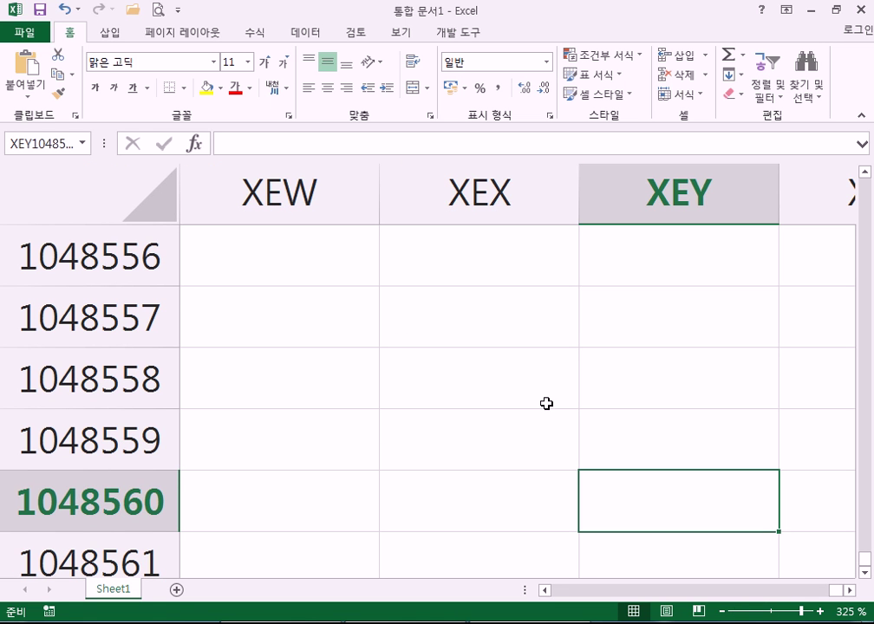
pyautogui.scroll(-3, 546, 403)
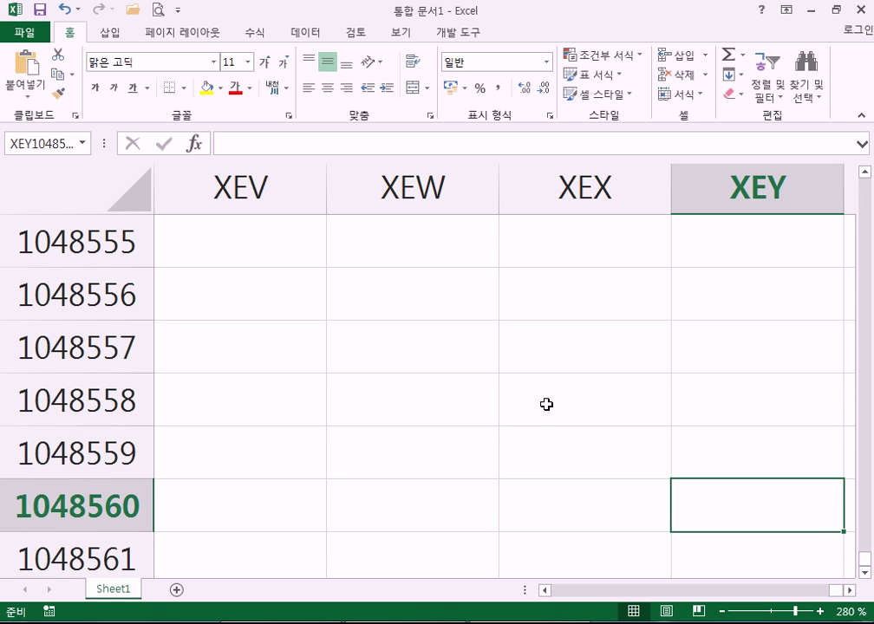
pyautogui.scroll(-4, 546, 404)
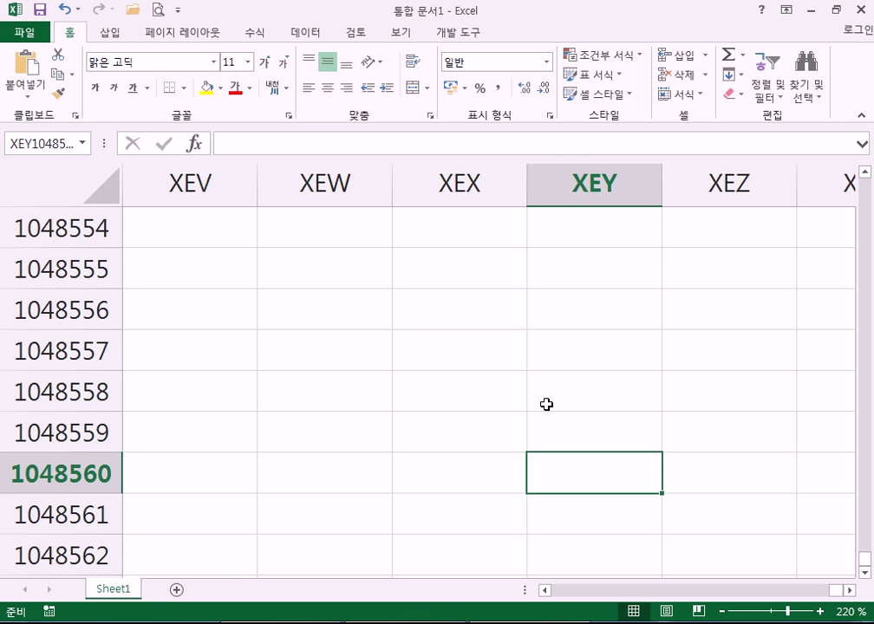
# Minimize the Excel window and resize the desktop icons, making them larger and smaller
pyautogui.click(812, 11)
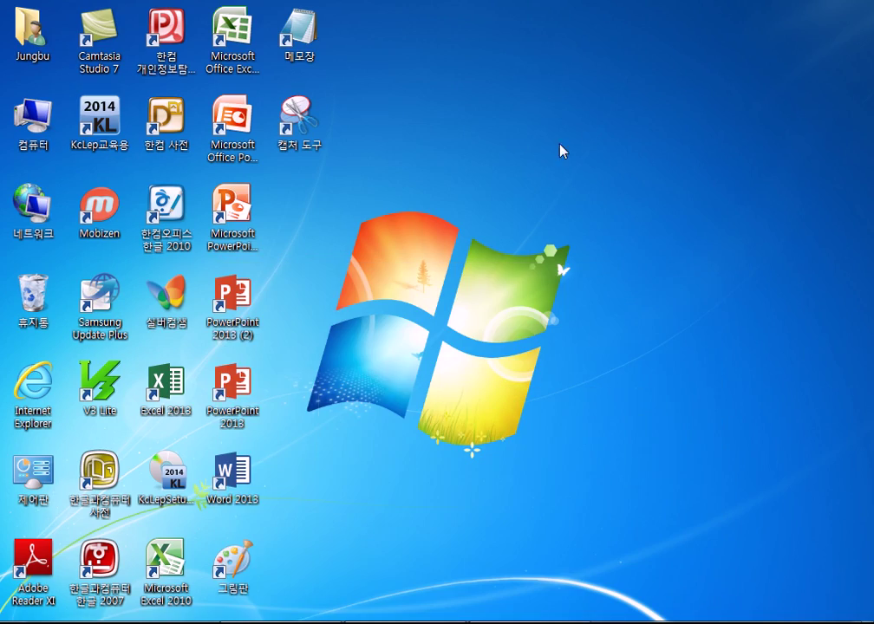
pyautogui.scroll(2, 441, 185)
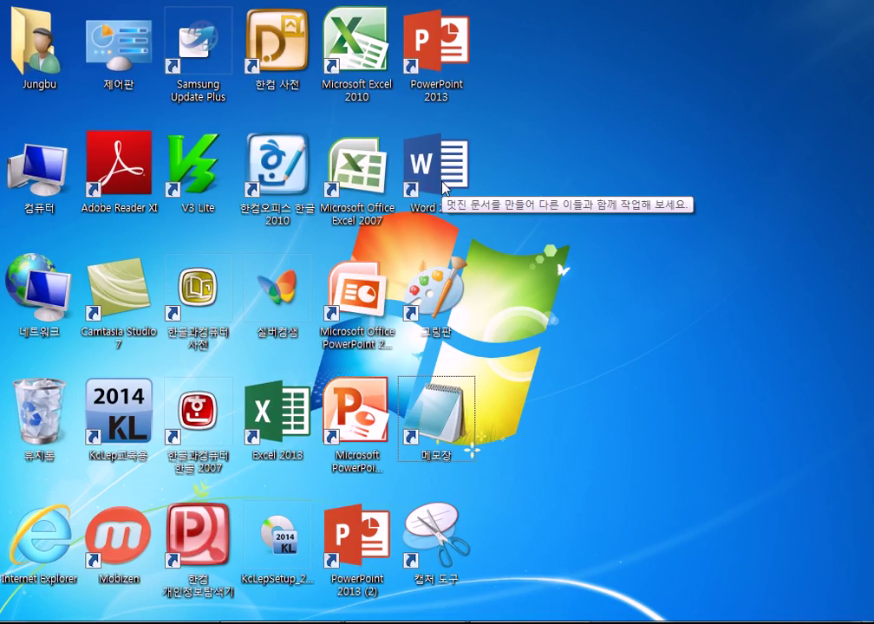
pyautogui.scroll(1, 442, 189)
pyautogui.scroll(1, 442, 189)
pyautogui.scroll(-1, 443, 189)
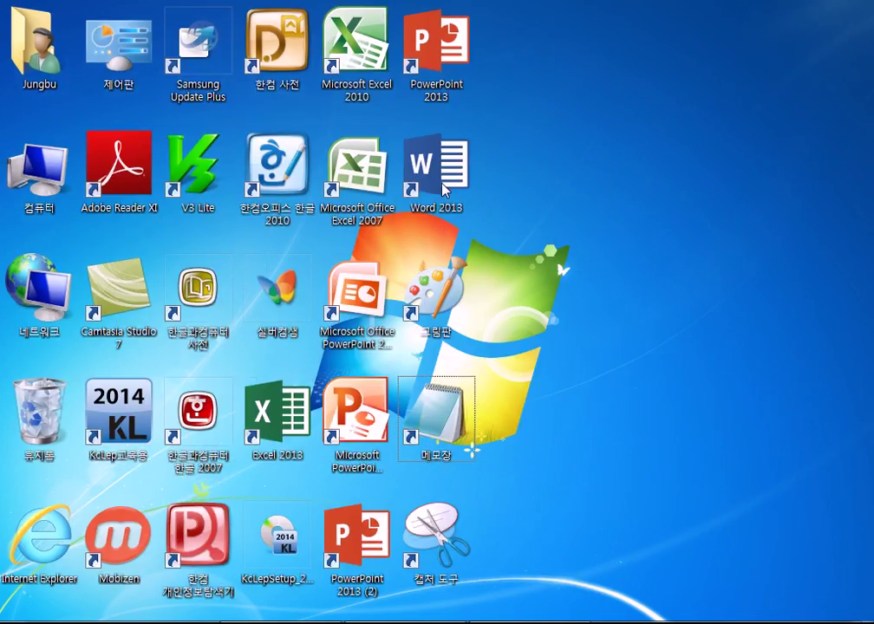
pyautogui.scroll(1, 444, 189)
pyautogui.scroll(-3, 444, 189)
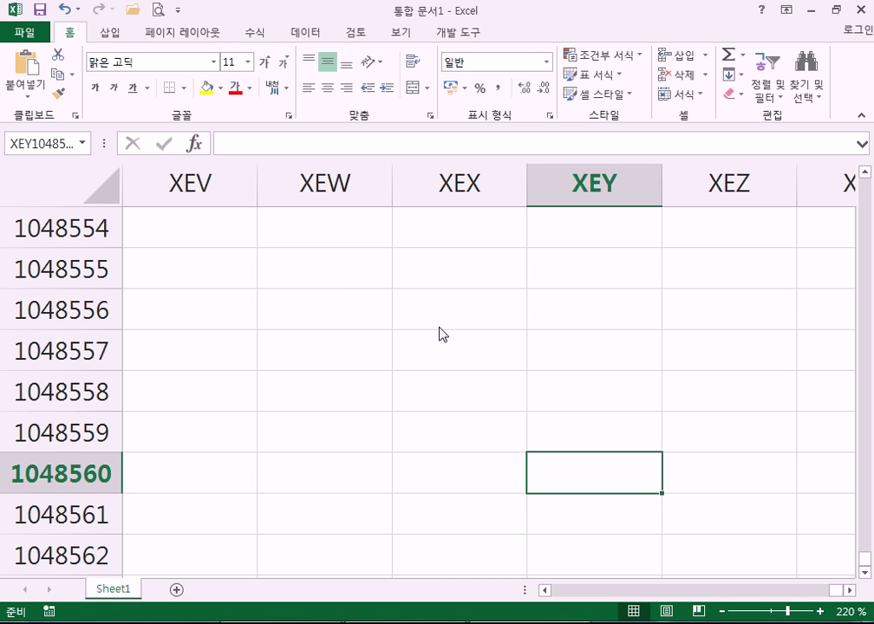
# Cycle through the open windows with the window switcher
pyautogui.hotkey('alt', 'Tab')
pyautogui.hotkey('alt', 'Tab')
pyautogui.click(434, 312)
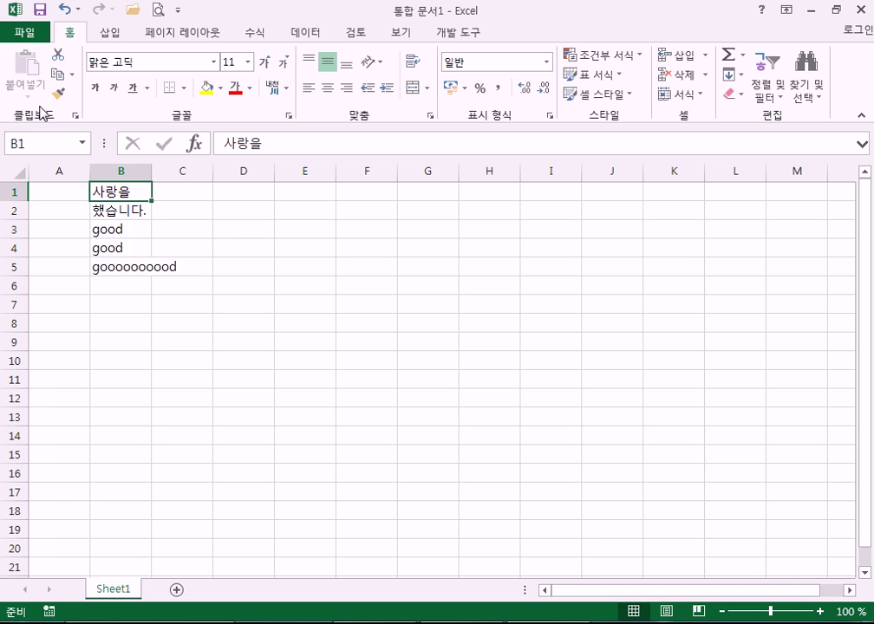
# Set the number of sheets included in new workbooks to 3 in the general Excel options
pyautogui.click(26, 42)
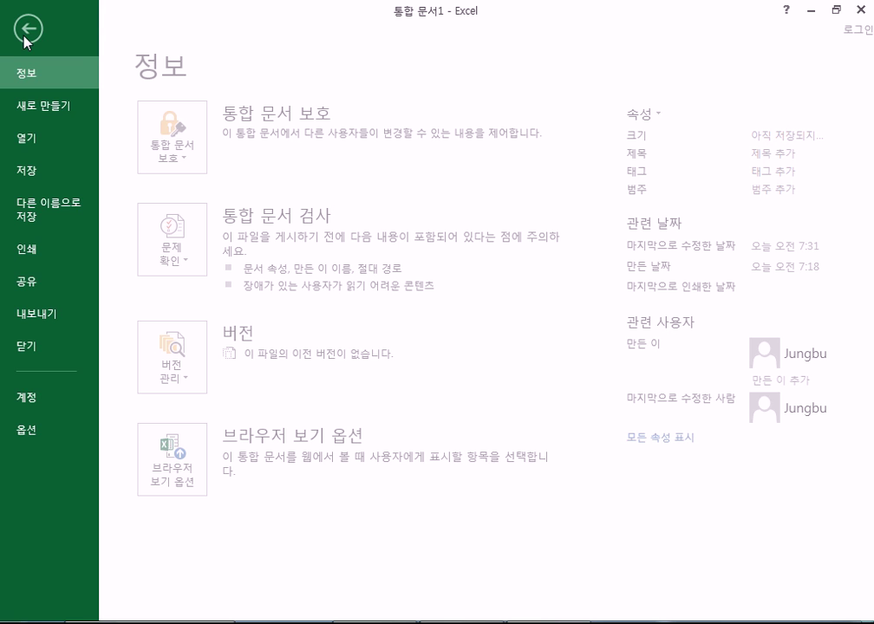
pyautogui.click(25, 35)
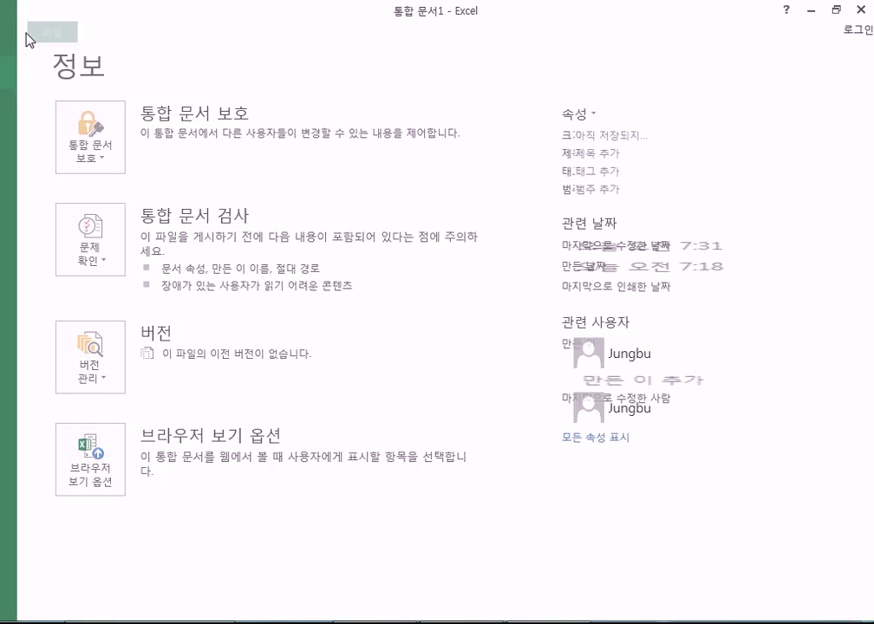
pyautogui.click(31, 42)
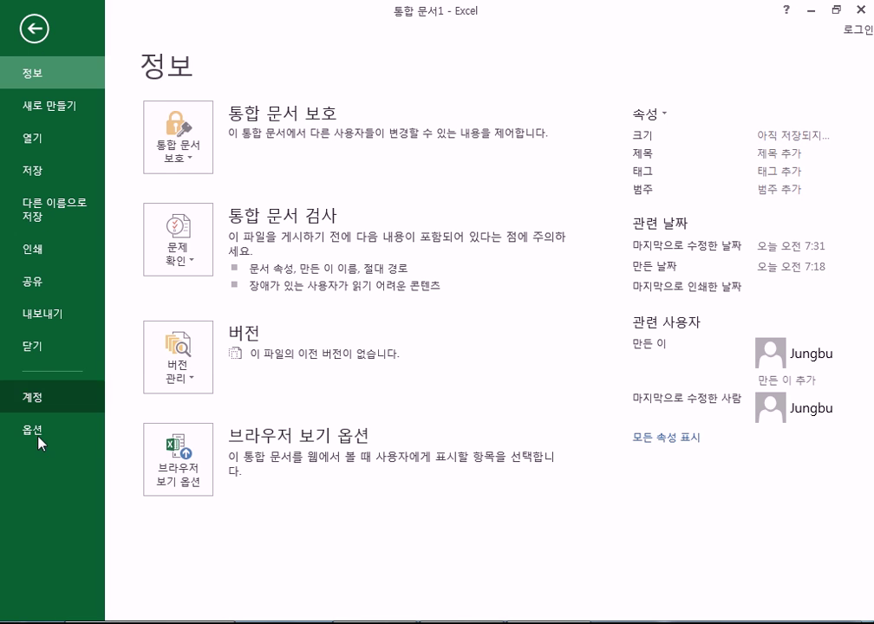
pyautogui.click(37, 430)
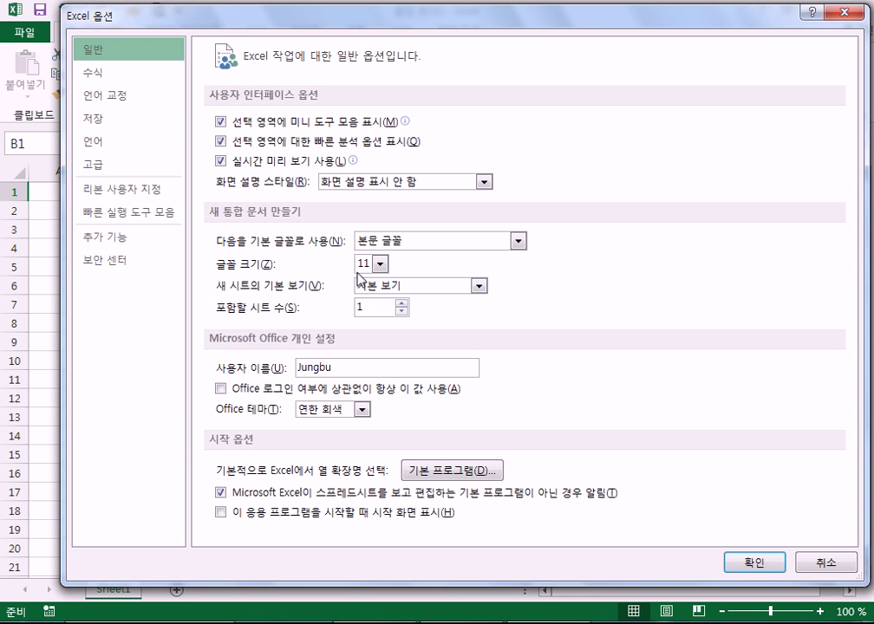
pyautogui.moveTo(377, 307); pyautogui.dragTo(338, 308)
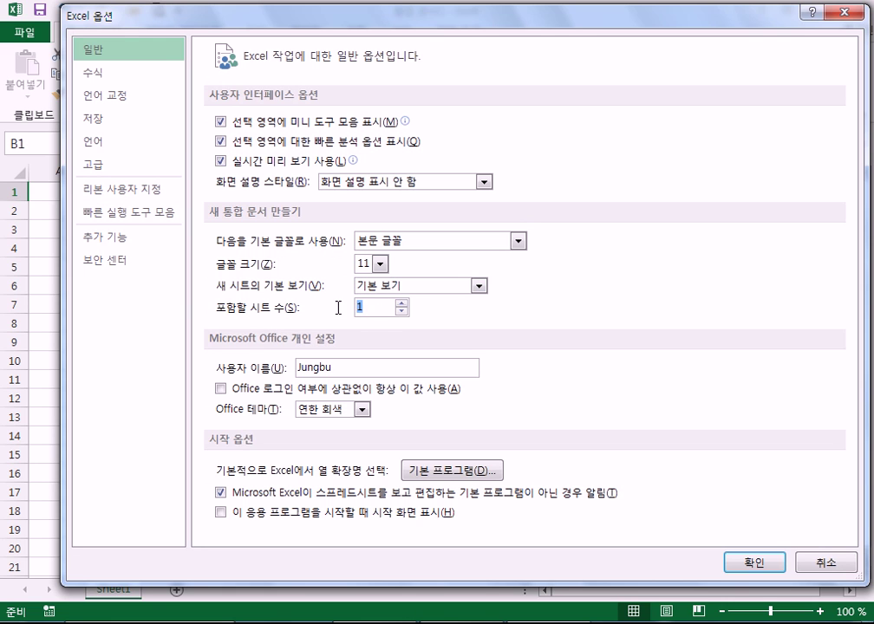
pyautogui.click(401, 303)
pyautogui.click(401, 302)
pyautogui.click(378, 311)
pyautogui.moveTo(381, 306)
pyautogui.click(739, 564)
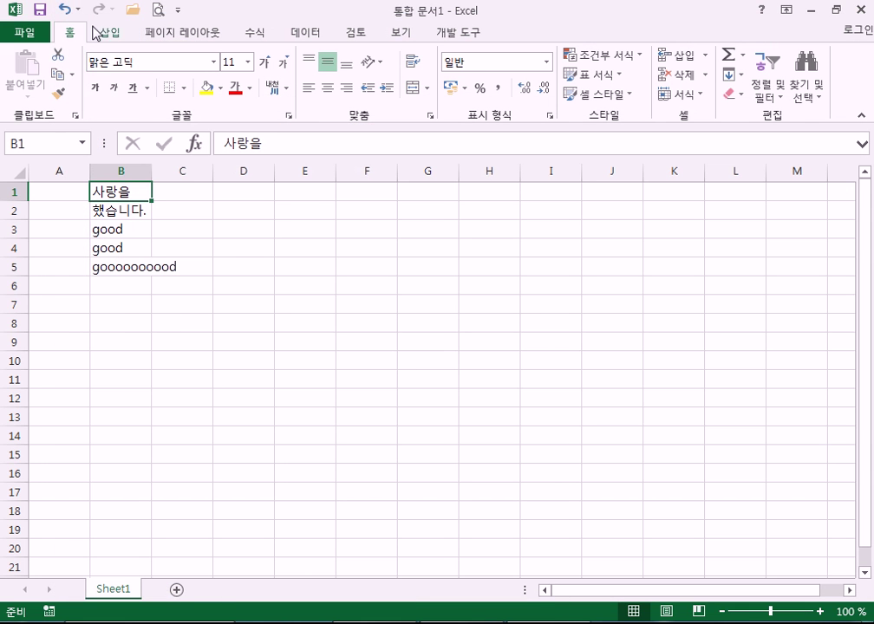
# Create a new blank workbook (새 통합 문서)
pyautogui.click(35, 33)
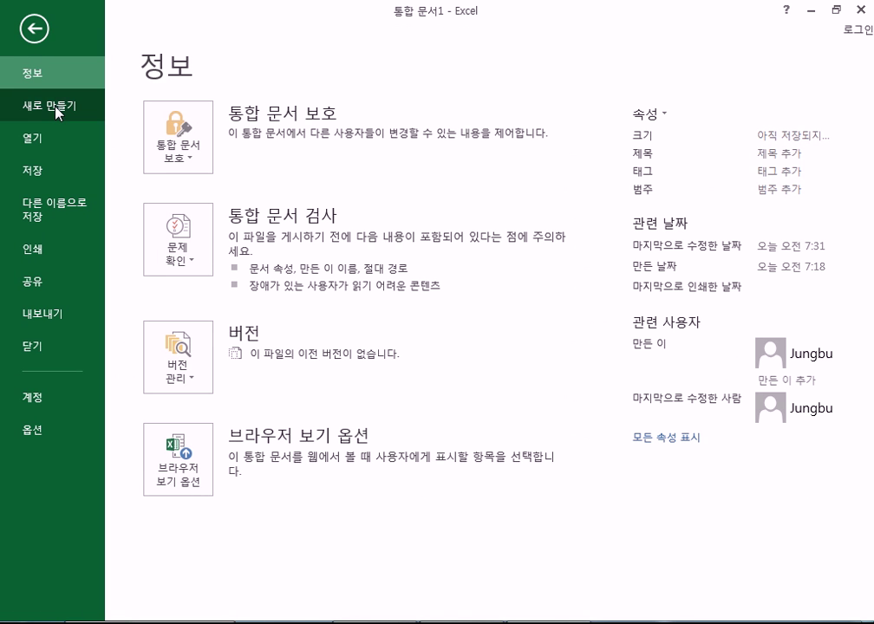
pyautogui.click(58, 109)
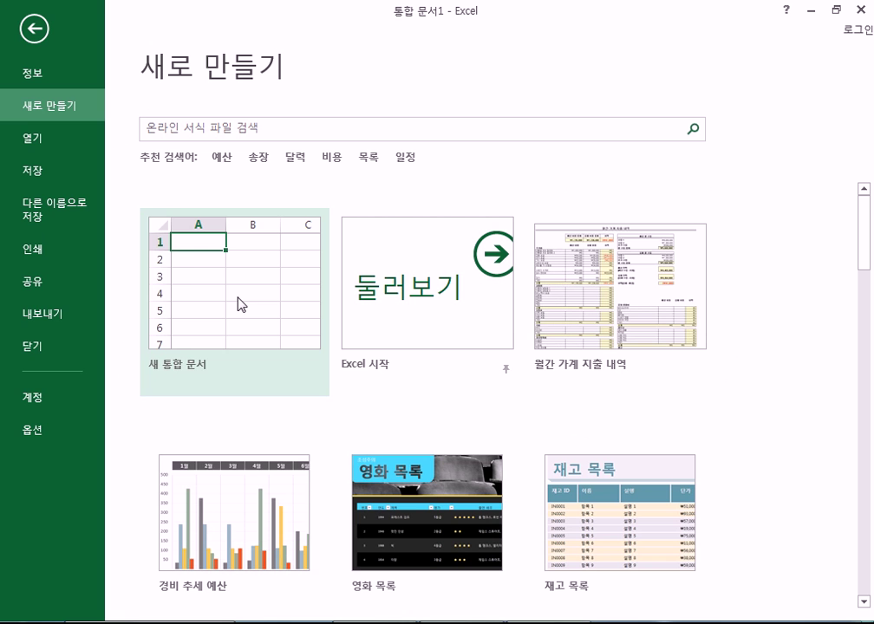
pyautogui.click(261, 326)
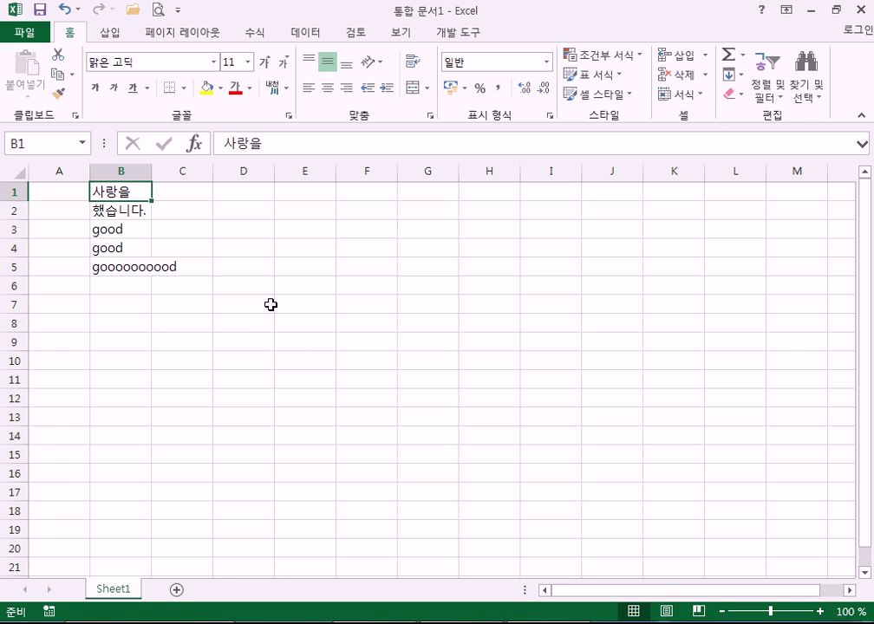
# Close the workbook without saving its changes and restart Excel 2013 from the desktop in a maximized window
pyautogui.click(861, 10)
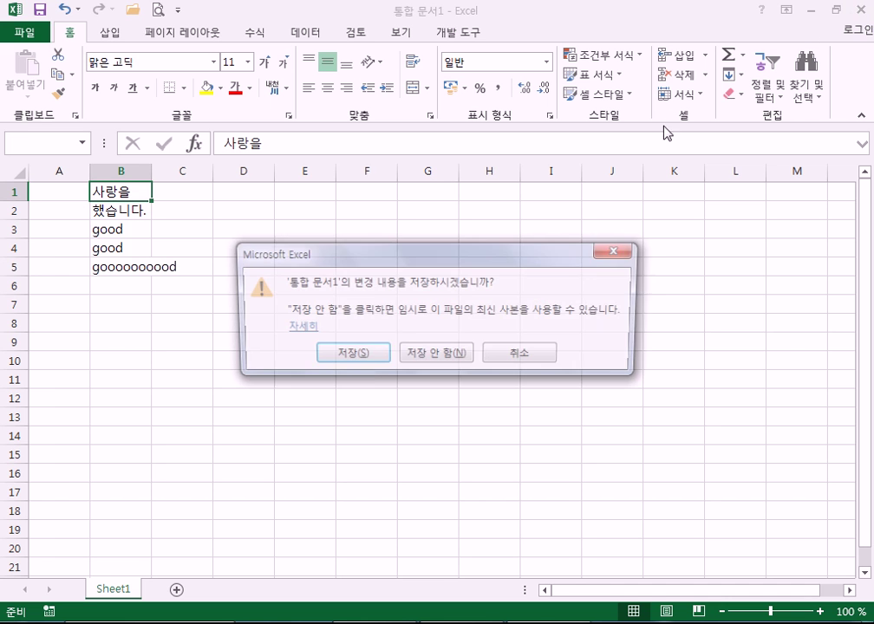
pyautogui.click(437, 303)
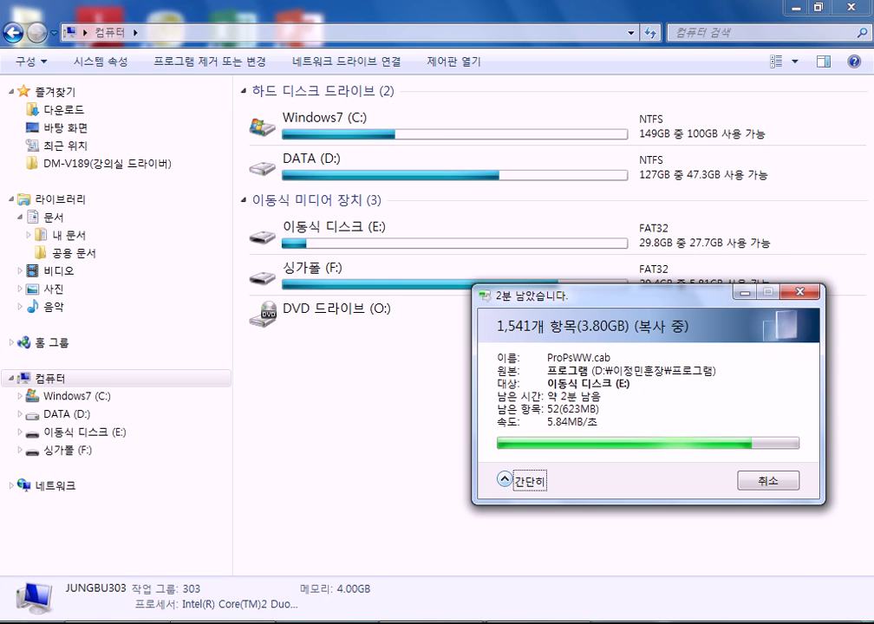
pyautogui.click(869, 620)
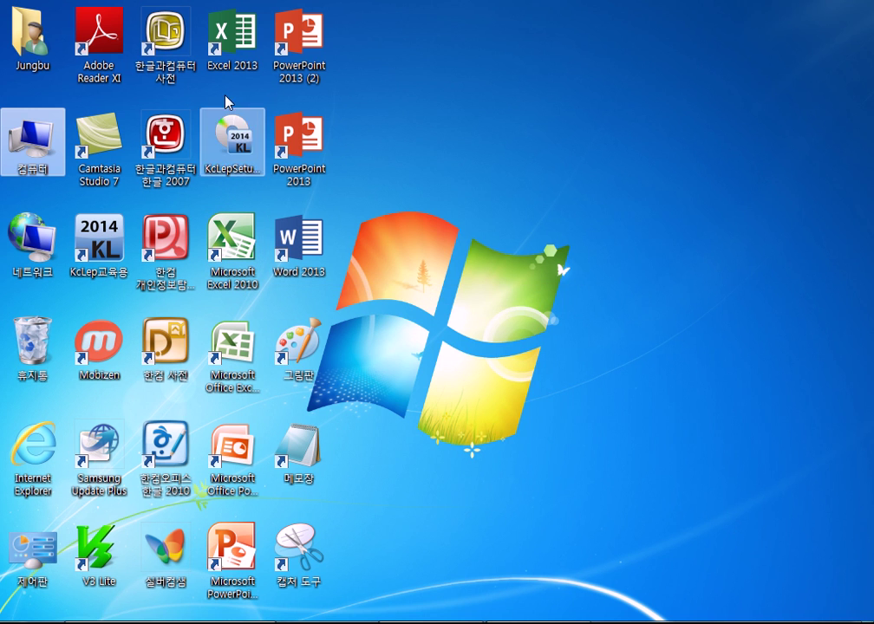
pyautogui.doubleClick(230, 35)
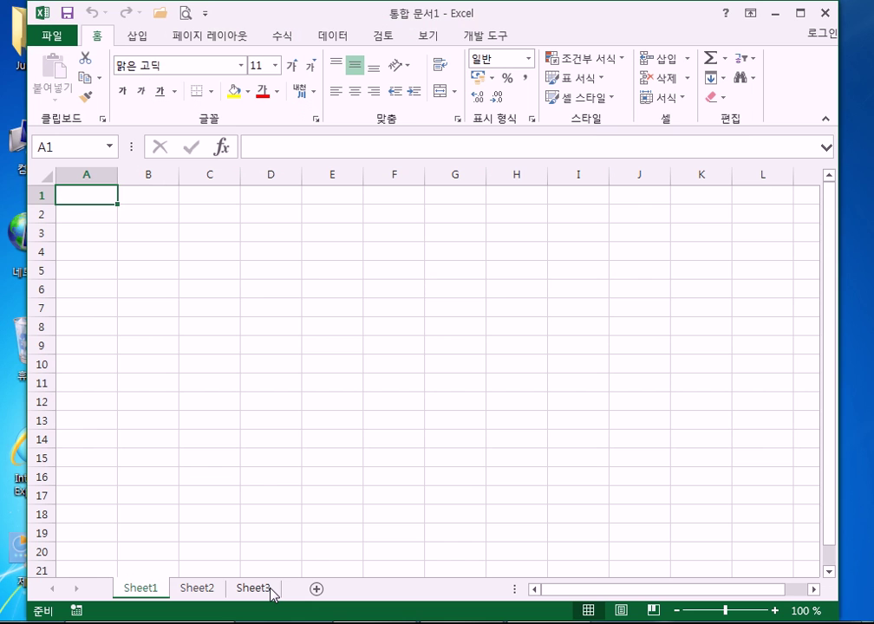
pyautogui.click(800, 13)
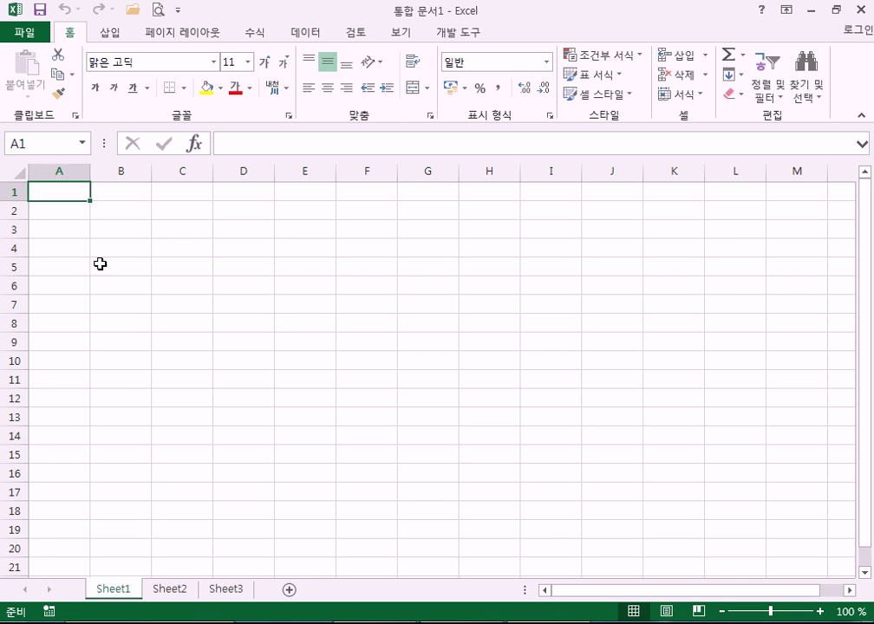
# Add two new worksheets after Sheet1 and switch to Sheet2
pyautogui.click(290, 591)
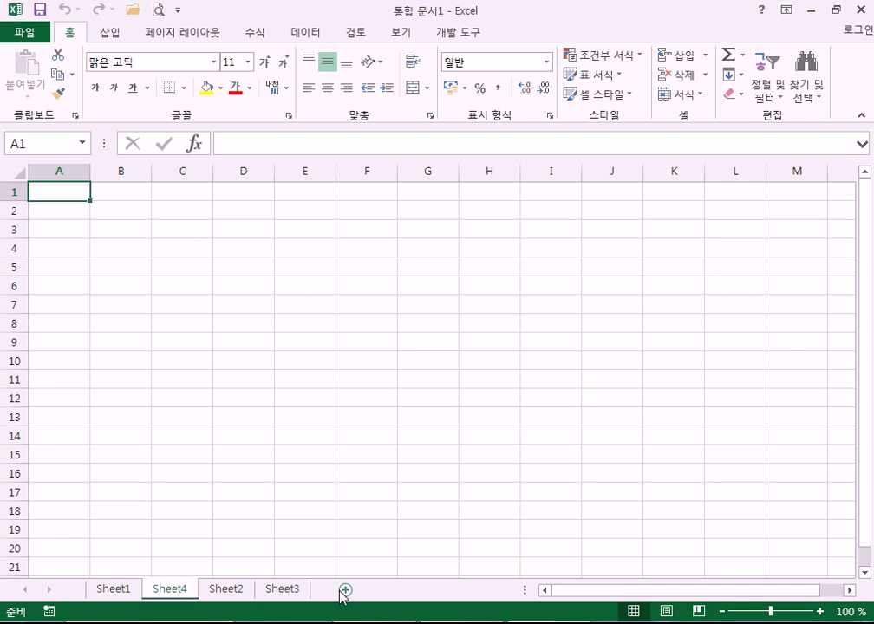
pyautogui.click(346, 591)
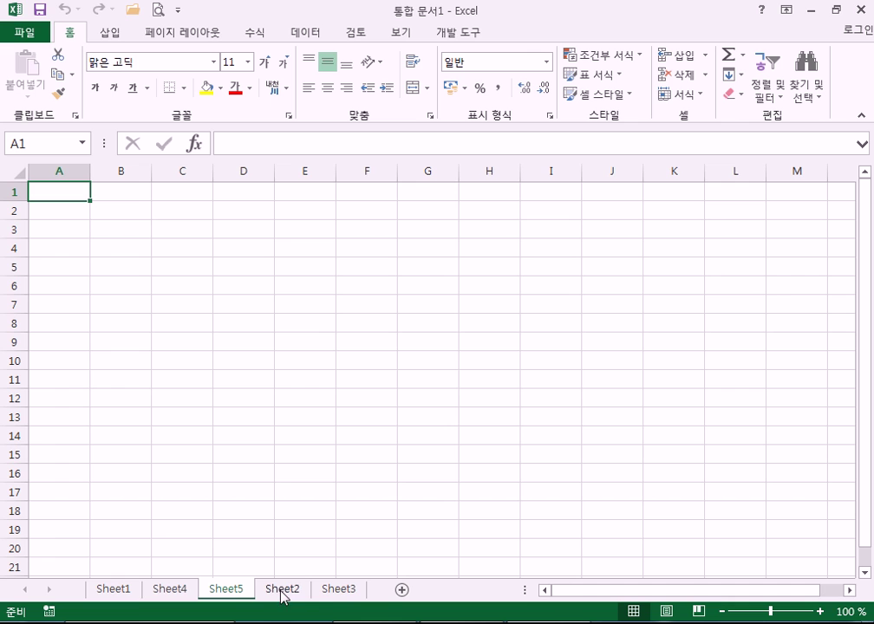
pyautogui.click(281, 593)
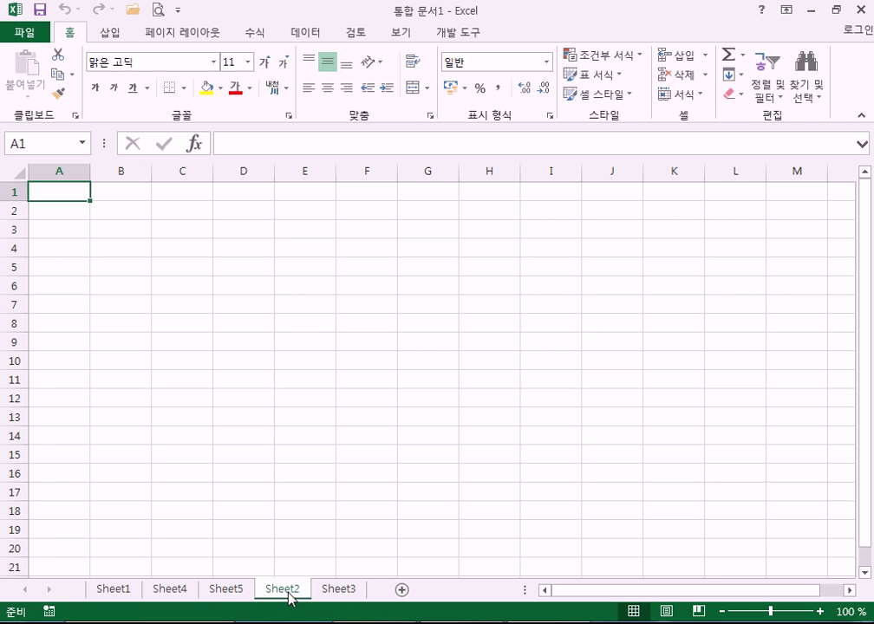
# Delete the worksheets Sheet4 and Sheet5 from the workbook
pyautogui.rightClick(184, 595)
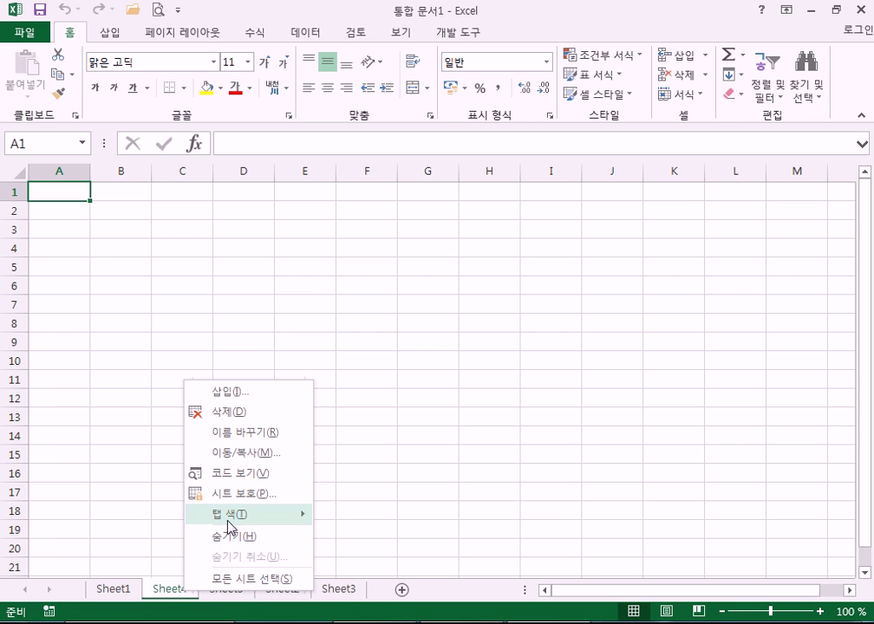
pyautogui.click(236, 413)
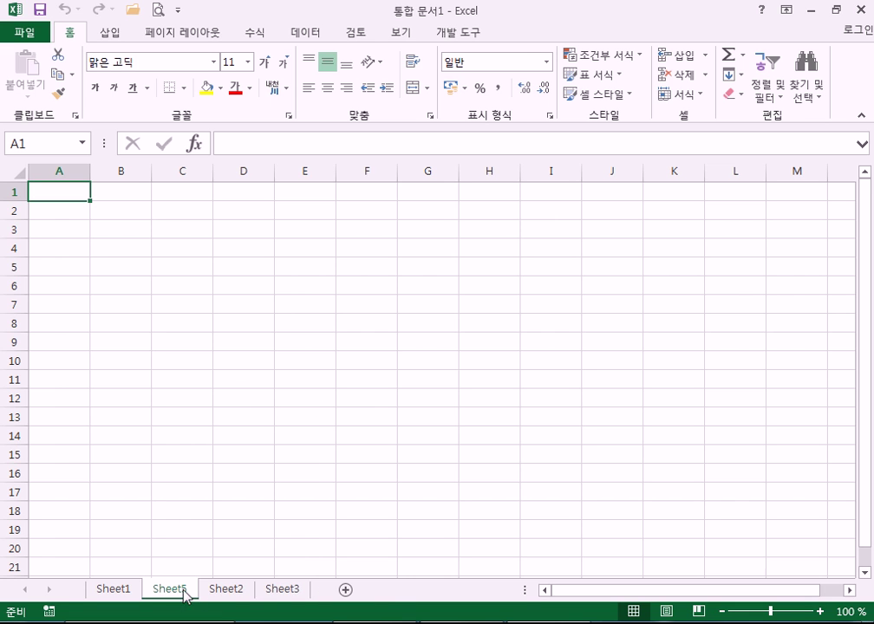
pyautogui.rightClick(181, 592)
pyautogui.click(226, 410)
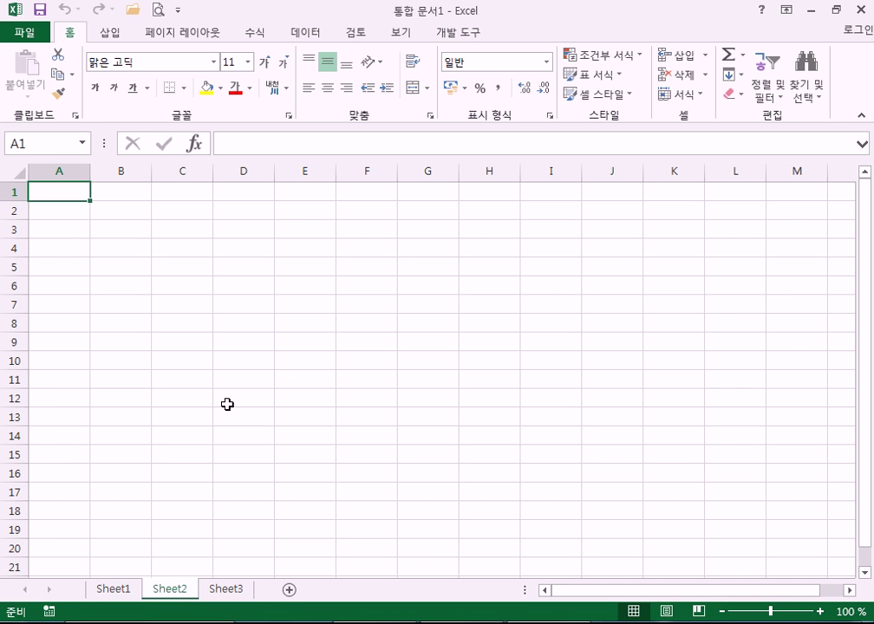
# Compare the shortcut commands offered for cell C3 and the ribbon, and check the Quick Access Toolbar customization options
pyautogui.rightClick(195, 228)
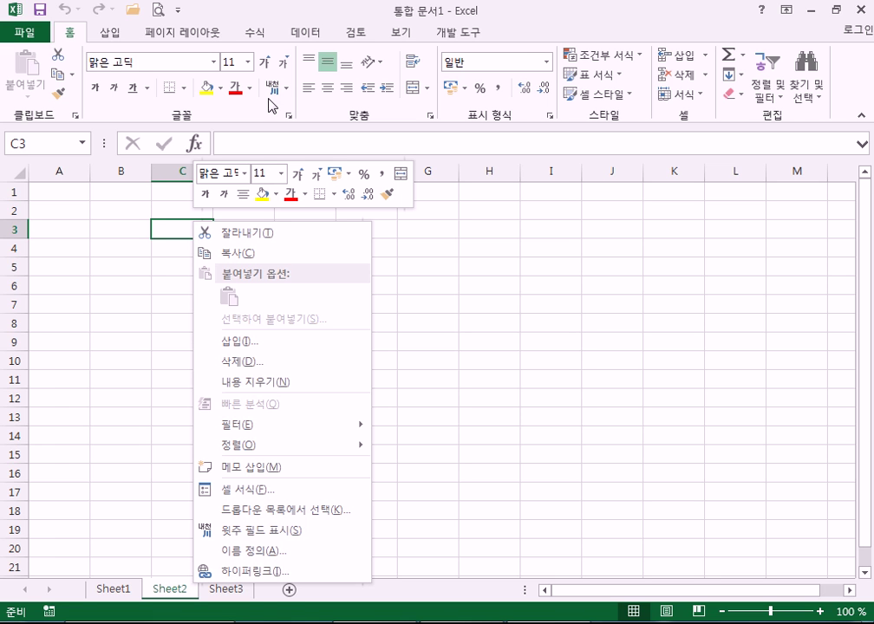
pyautogui.rightClick(289, 14)
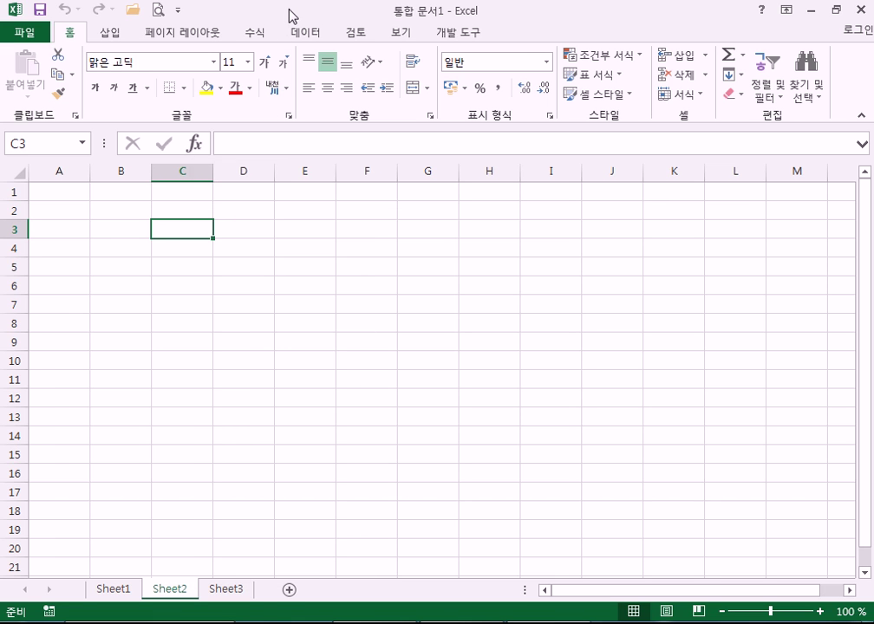
pyautogui.click(177, 10)
pyautogui.click(177, 10)
pyautogui.rightClick(553, 102)
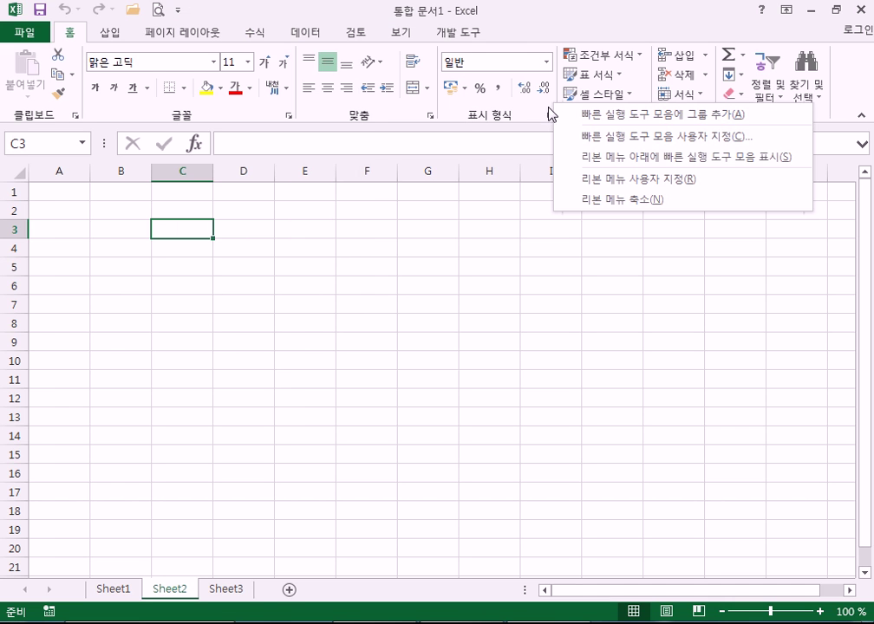
pyautogui.click(471, 143)
# Compare the shortcut commands offered for a worksheet cell, column F, row 2 and cell H5, leaving H5 selected
pyautogui.rightClick(365, 222)
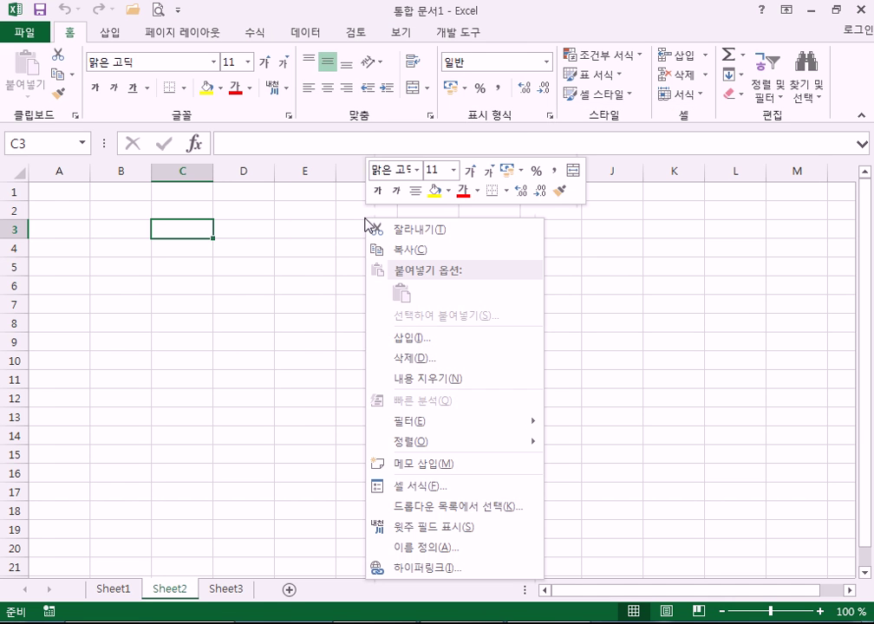
pyautogui.rightClick(347, 174)
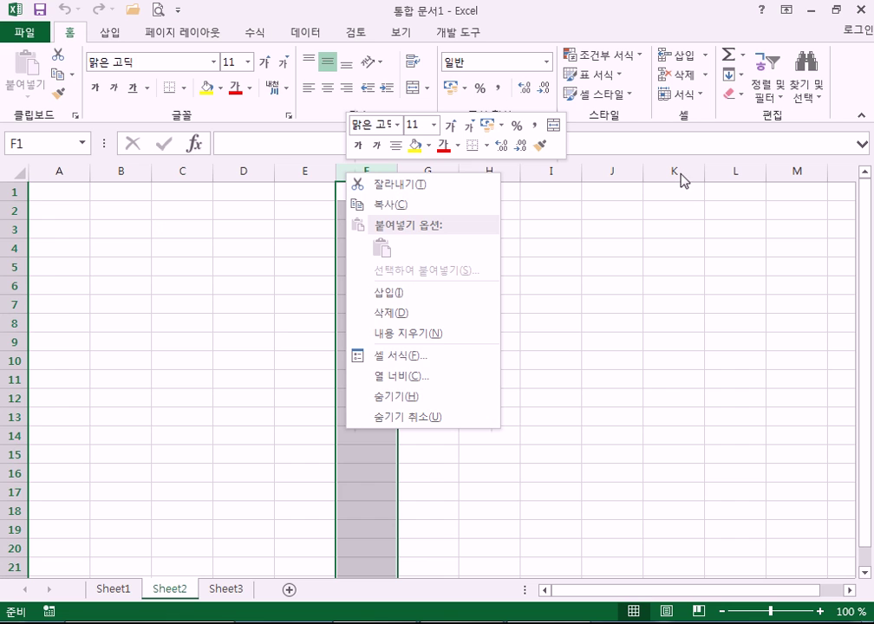
pyautogui.rightClick(181, 179)
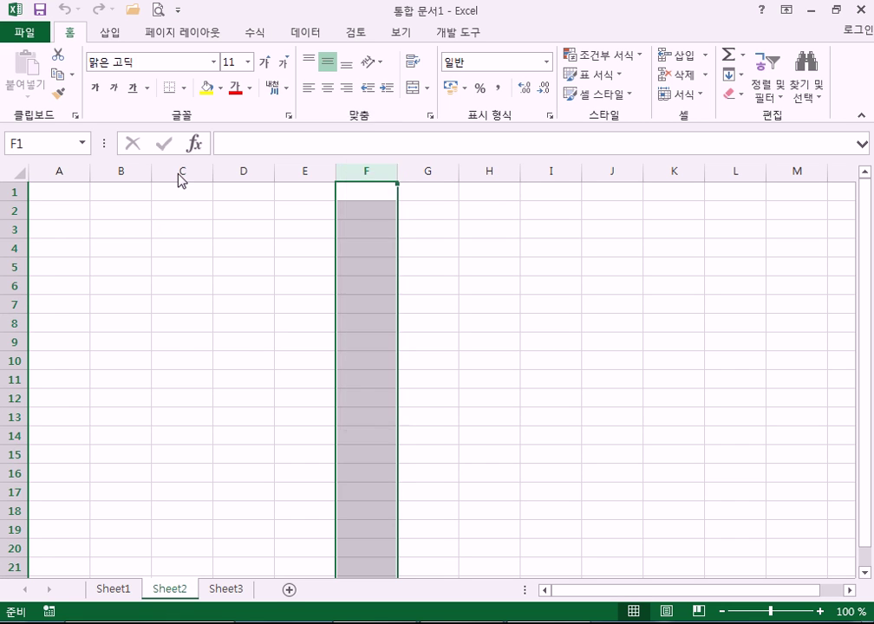
pyautogui.rightClick(13, 212)
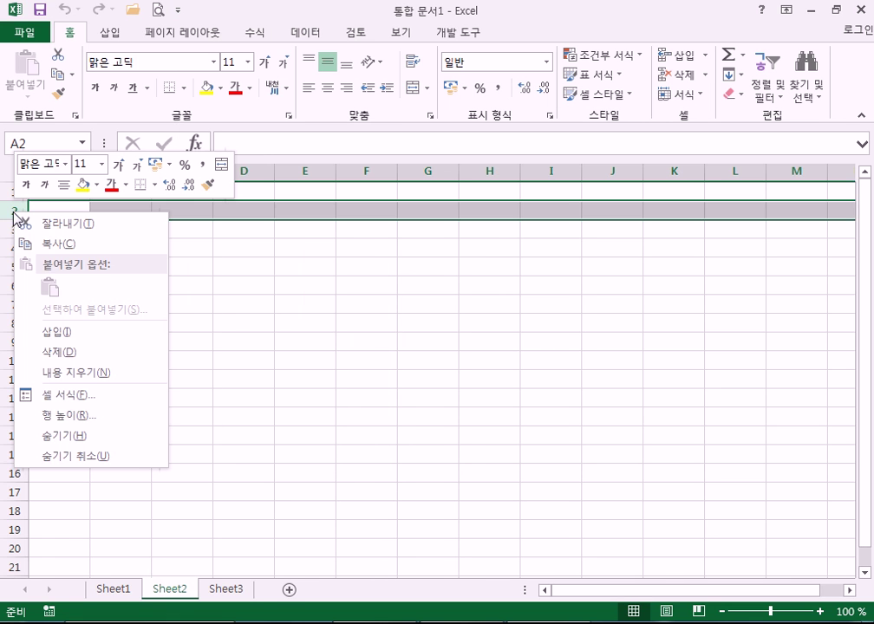
pyautogui.click(488, 264)
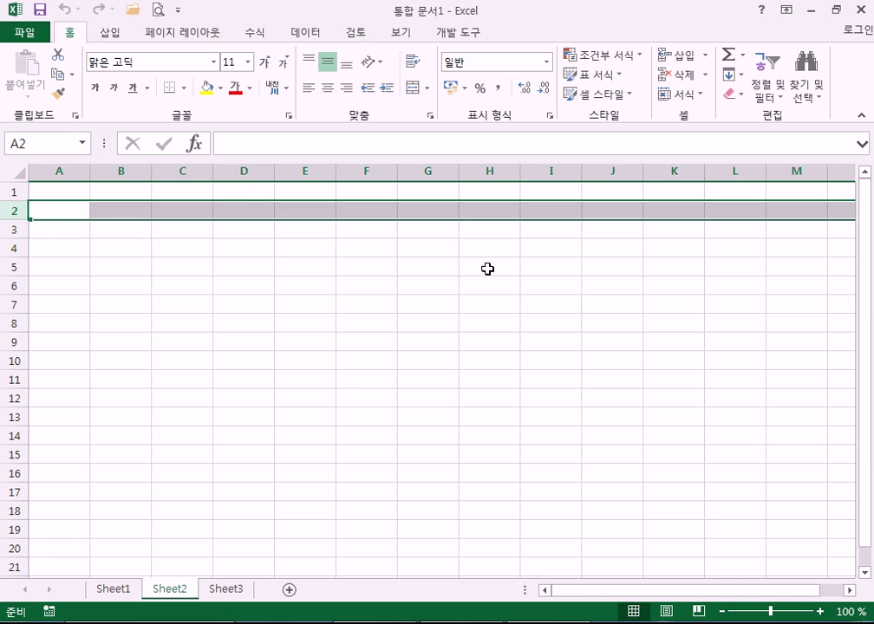
pyautogui.click(489, 265)
pyautogui.rightClick(488, 267)
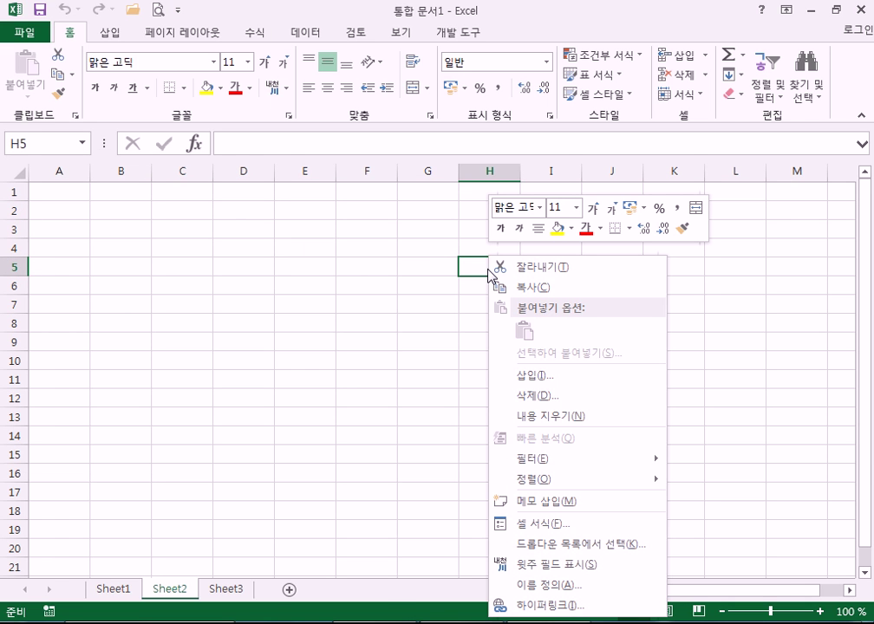
pyautogui.click(382, 599)
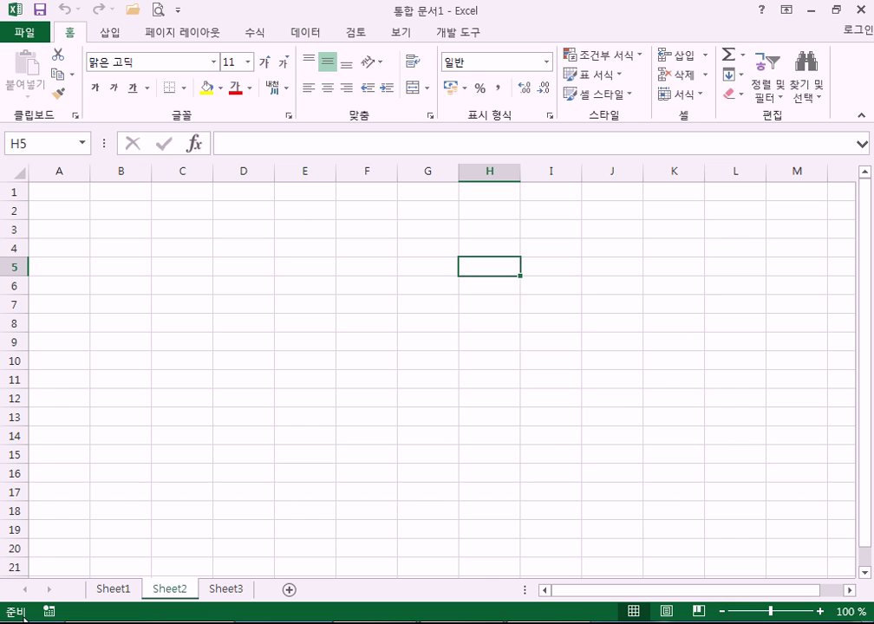
# Examine the status bar customization options (상태 표시줄 사용자 지정) and close them without changing any
pyautogui.rightClick(146, 614)
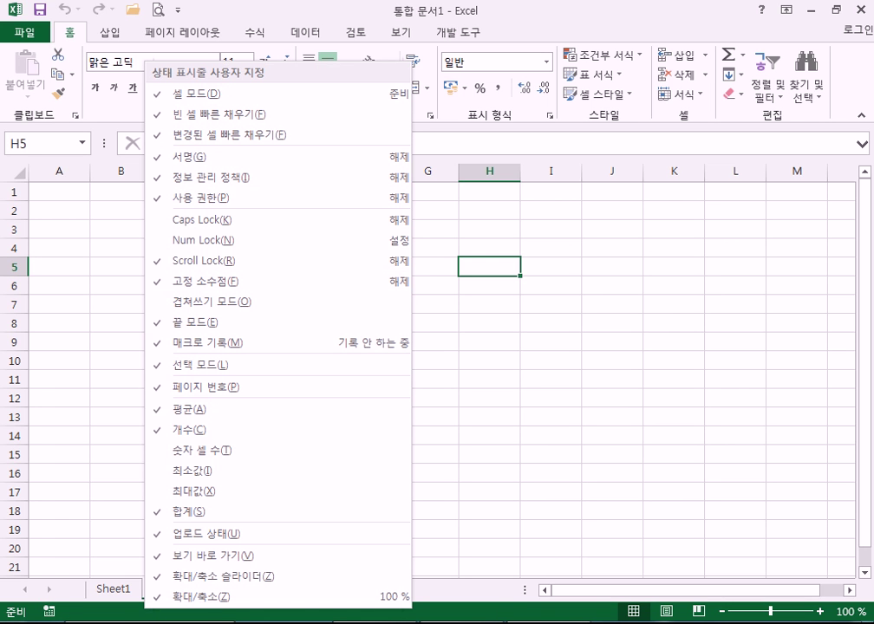
pyautogui.click(156, 619)
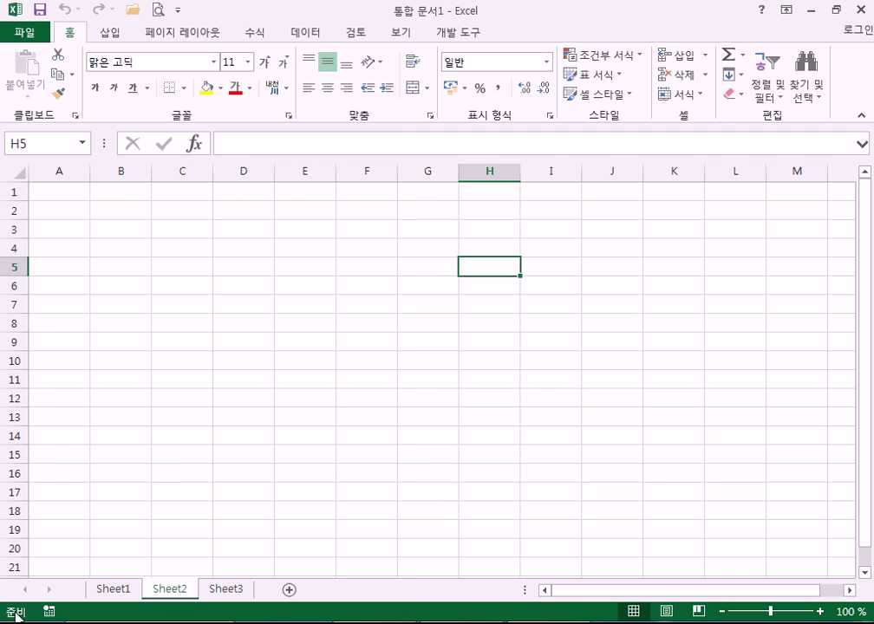
pyautogui.rightClick(157, 616)
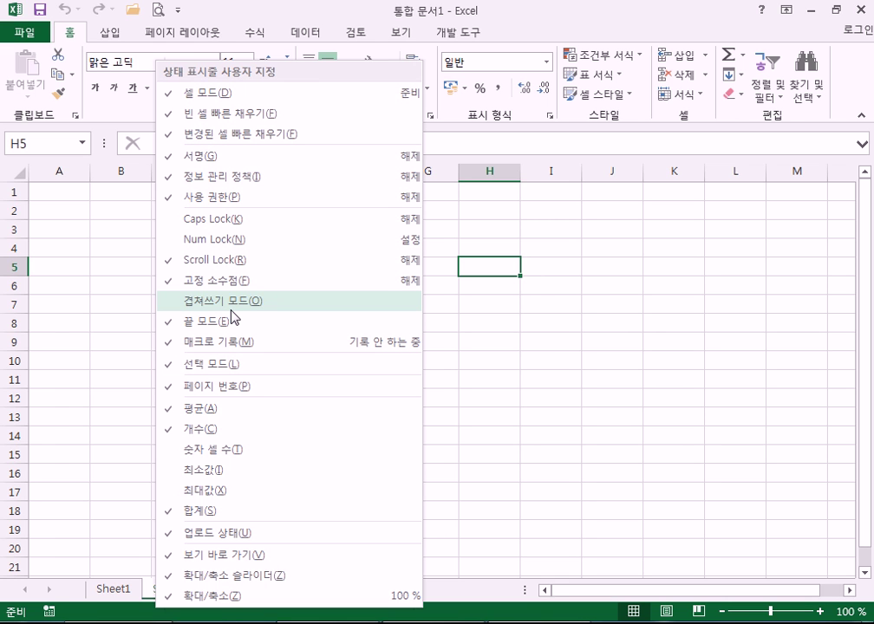
pyautogui.click(113, 232)
# Select cell B3 and compare its shortcut commands with those offered for the whole of column H
pyautogui.click(113, 233)
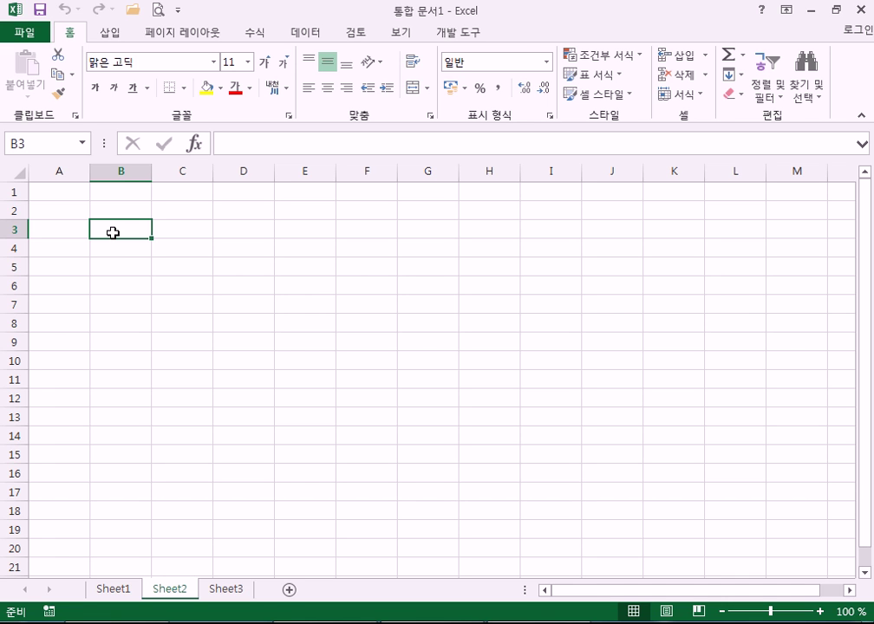
pyautogui.rightClick(112, 232)
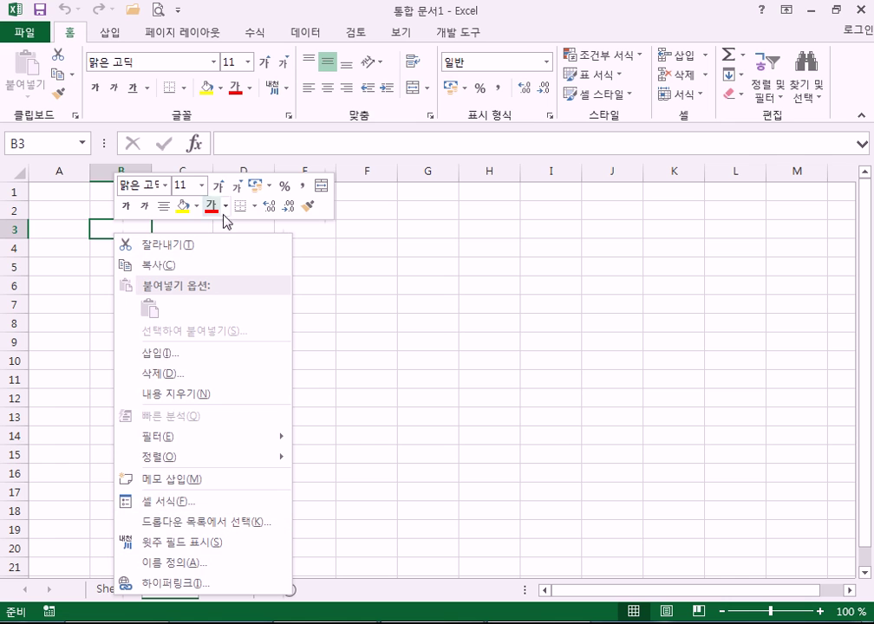
pyautogui.rightClick(487, 177)
pyautogui.rightClick(488, 176)
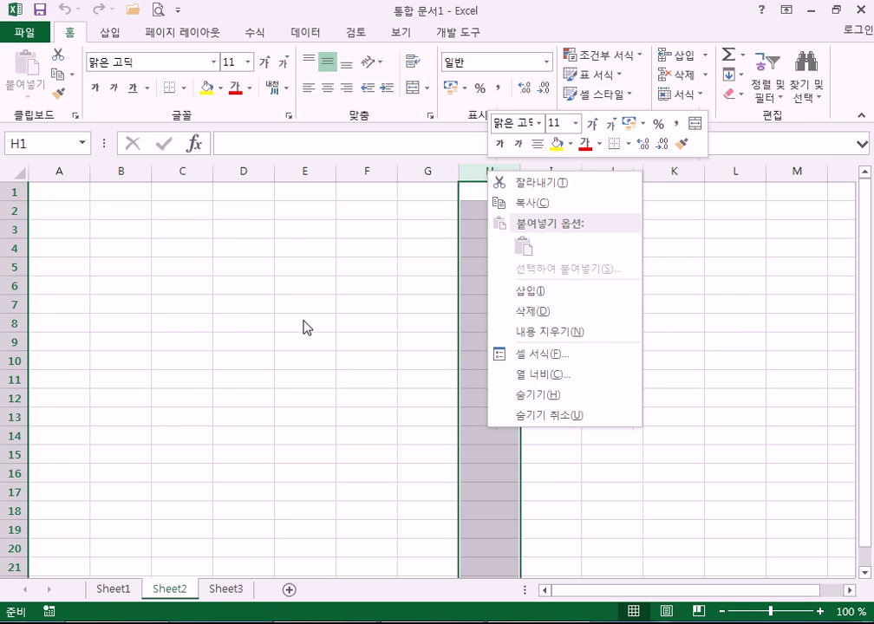
pyautogui.press('Escape')
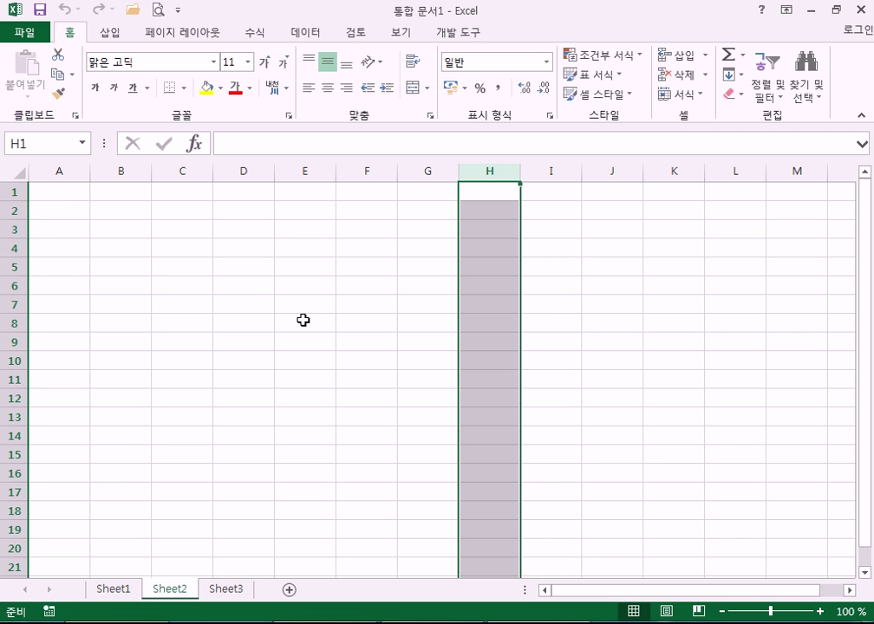
pyautogui.rightClick(576, 23)
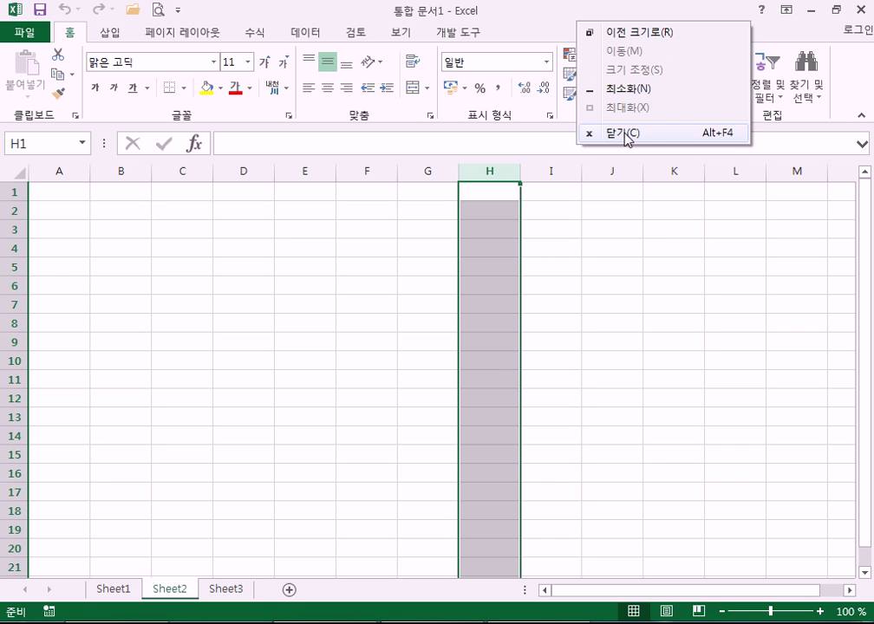
pyautogui.rightClick(843, 101)
pyautogui.rightClick(839, 99)
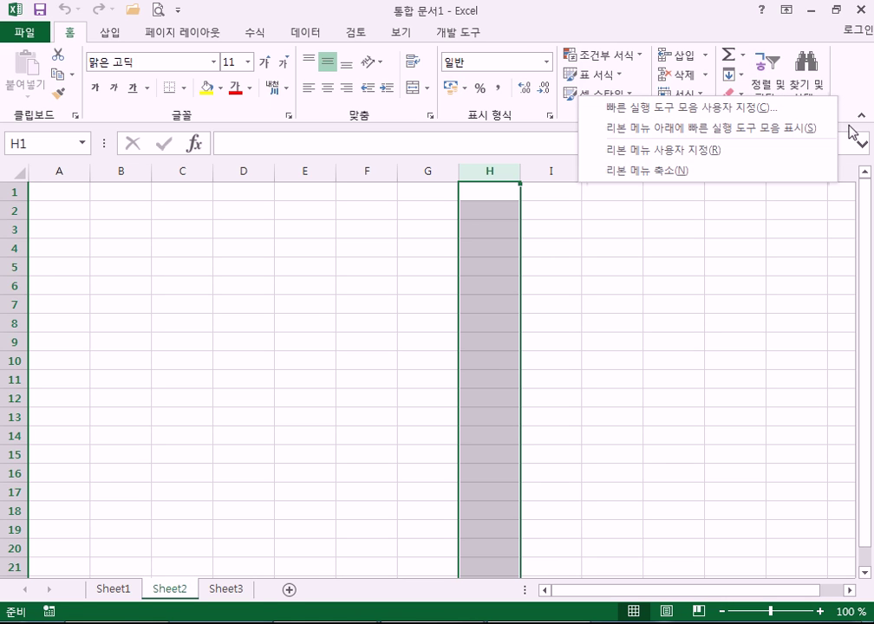
pyautogui.click(326, 222)
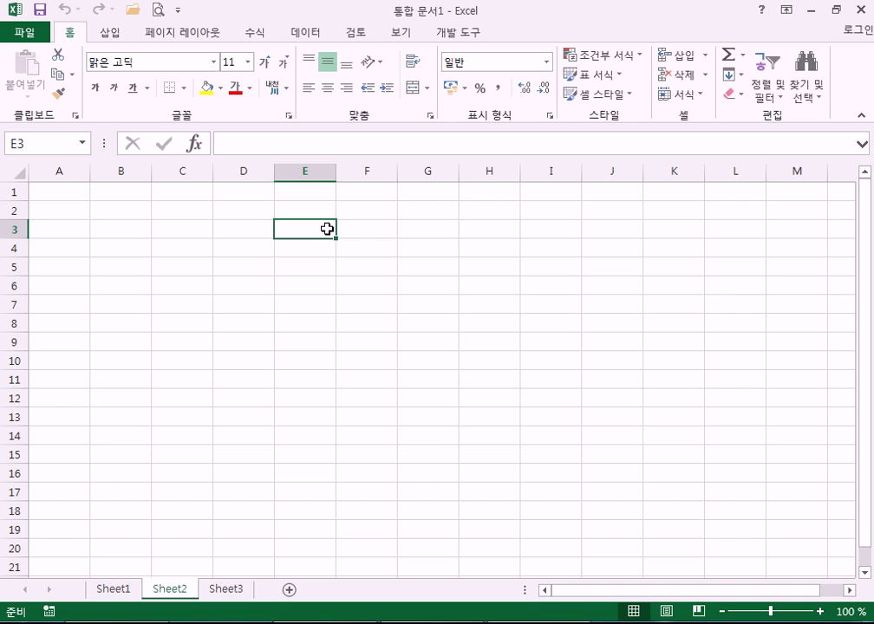
# Examine the commands available for customizing the Quick Access Toolbar, and leave the options without saving changes
pyautogui.click(178, 10)
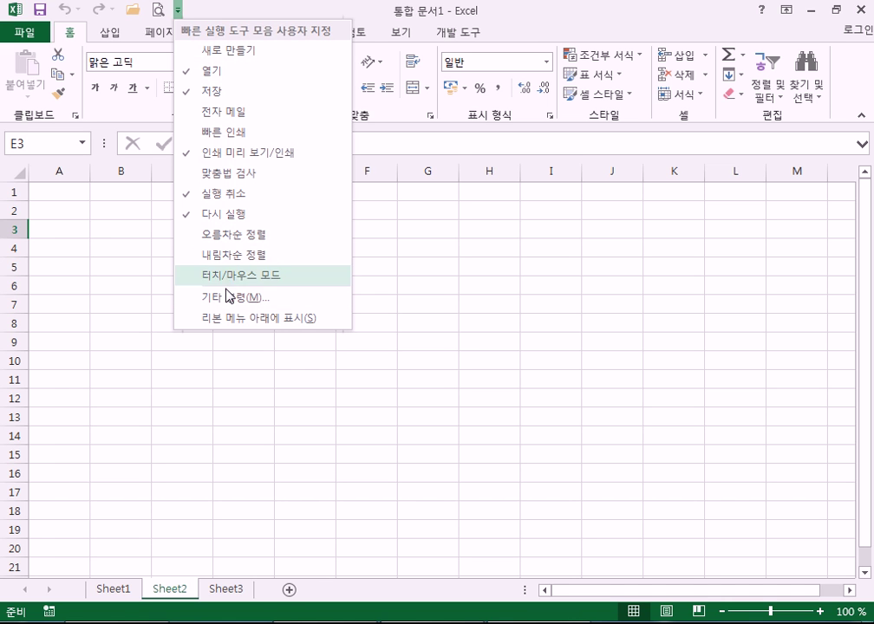
pyautogui.click(234, 300)
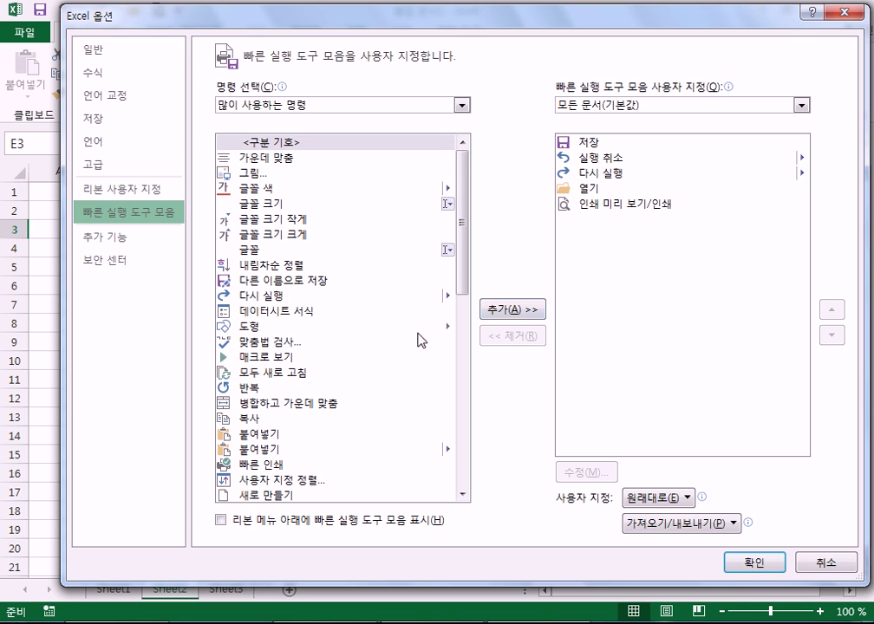
pyautogui.click(252, 188)
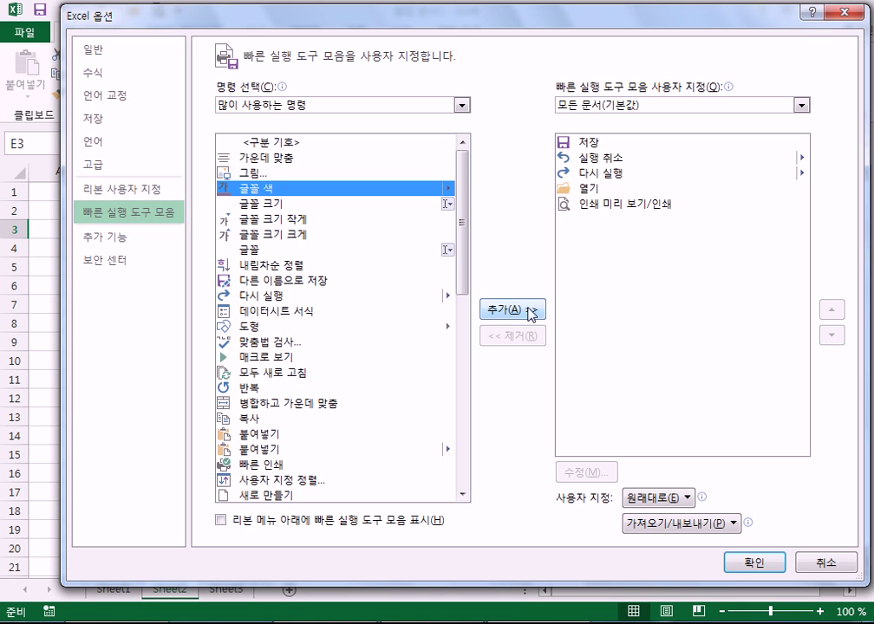
pyautogui.click(295, 297)
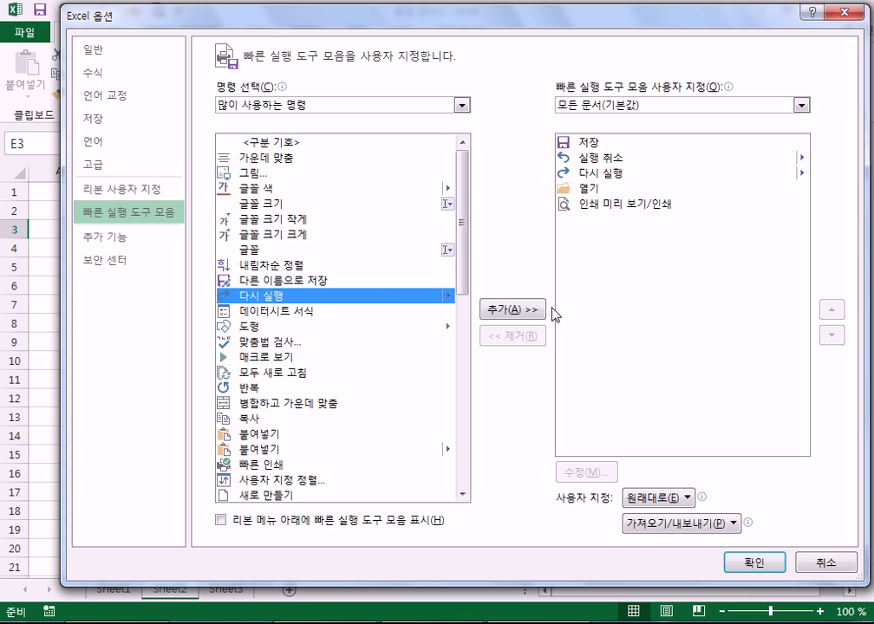
pyautogui.click(437, 326)
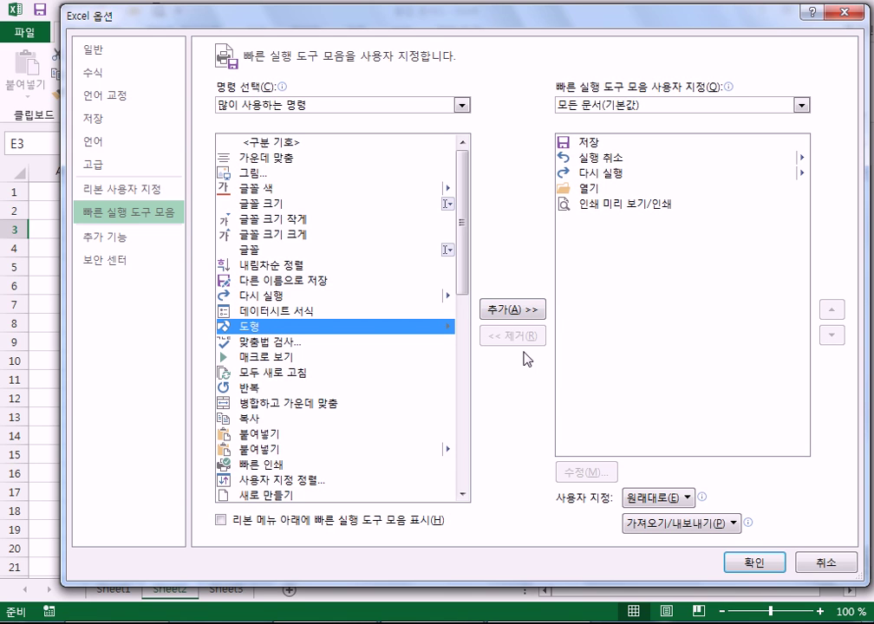
pyautogui.click(817, 563)
pyautogui.click(316, 217)
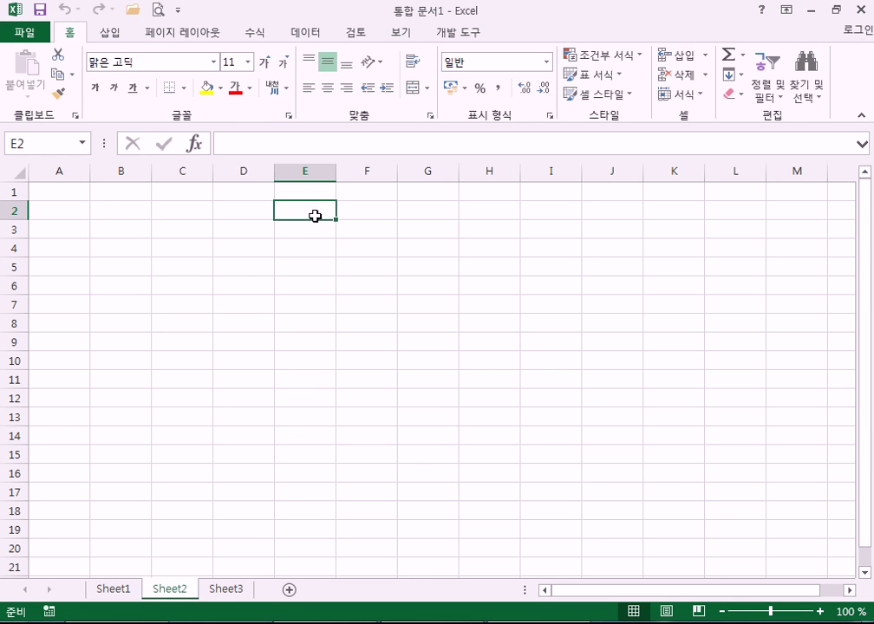
# Zoom the sheet to 160% and select entire columns one at a time, A through F and again A through D
pyautogui.hotkey('ctrl', 'Home')
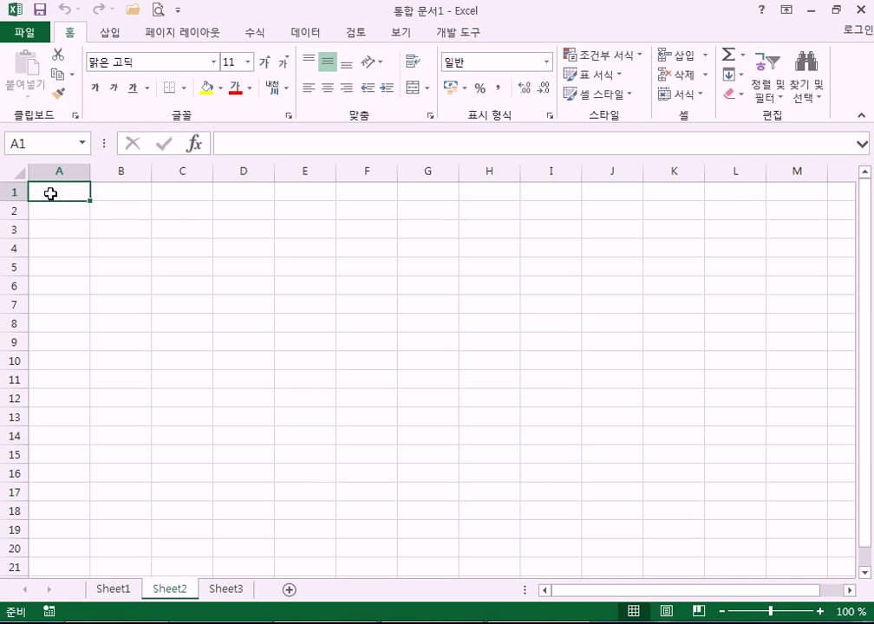
pyautogui.scroll(4, 75, 221)
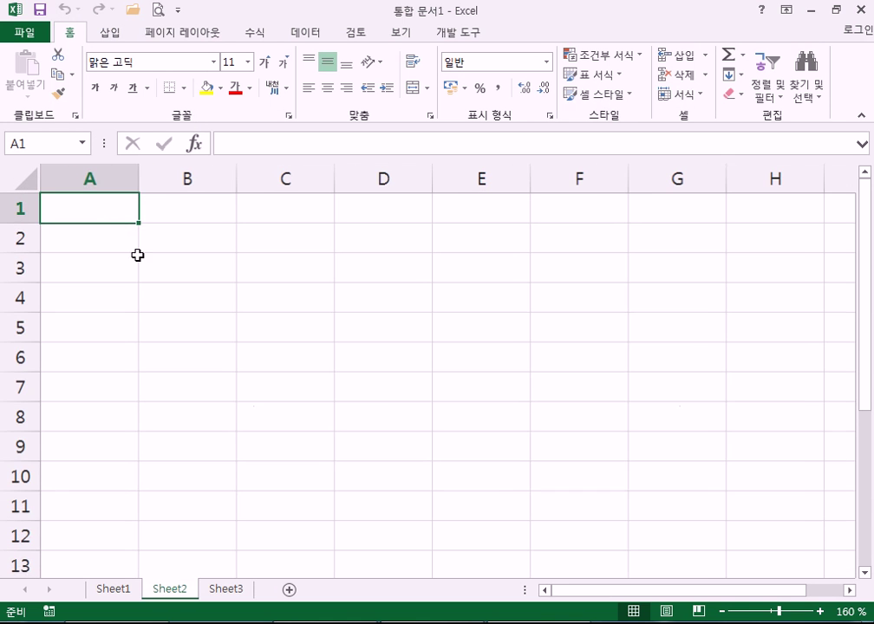
pyautogui.click(94, 177)
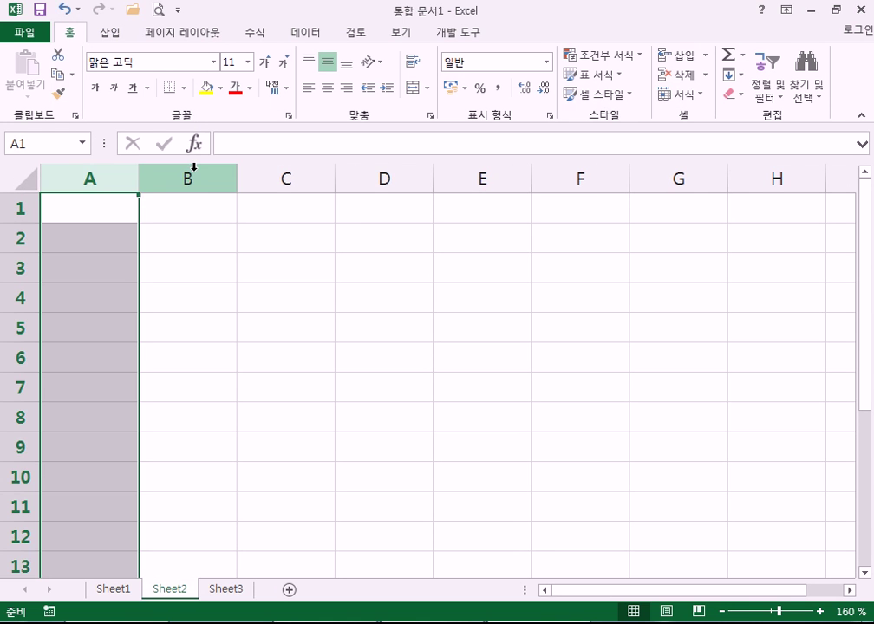
pyautogui.click(192, 178)
pyautogui.click(288, 178)
pyautogui.click(388, 177)
pyautogui.click(480, 177)
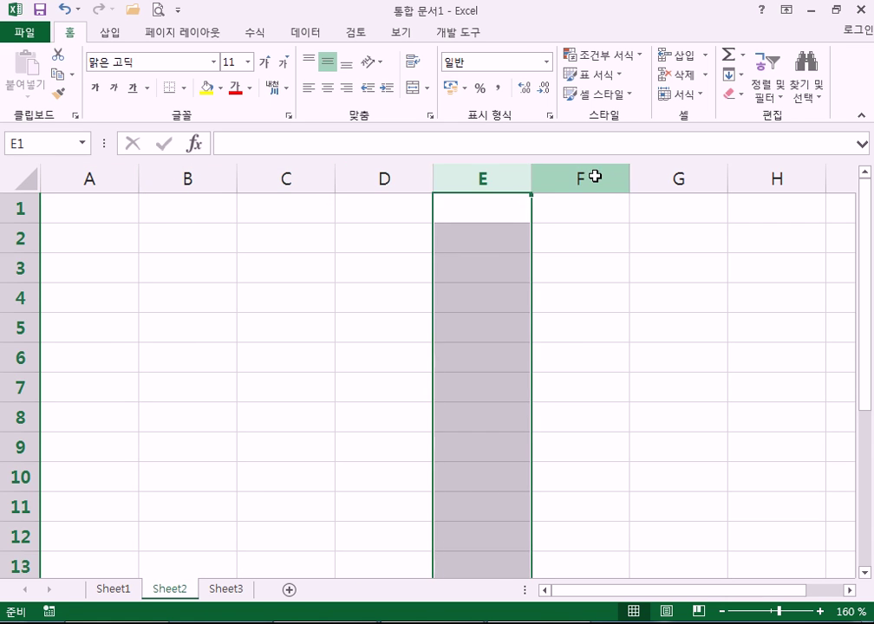
pyautogui.click(595, 176)
pyautogui.click(89, 178)
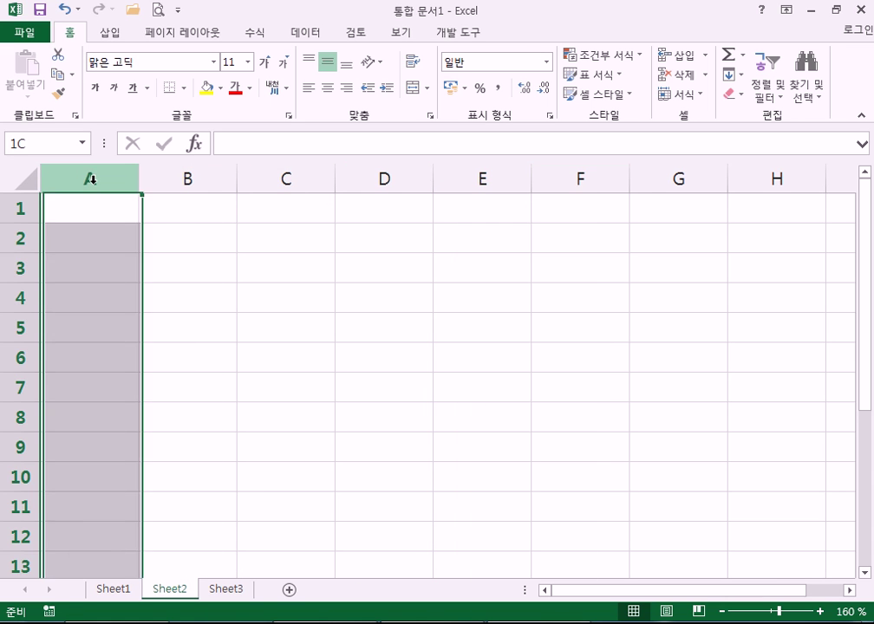
pyautogui.click(182, 180)
pyautogui.click(277, 180)
pyautogui.click(384, 177)
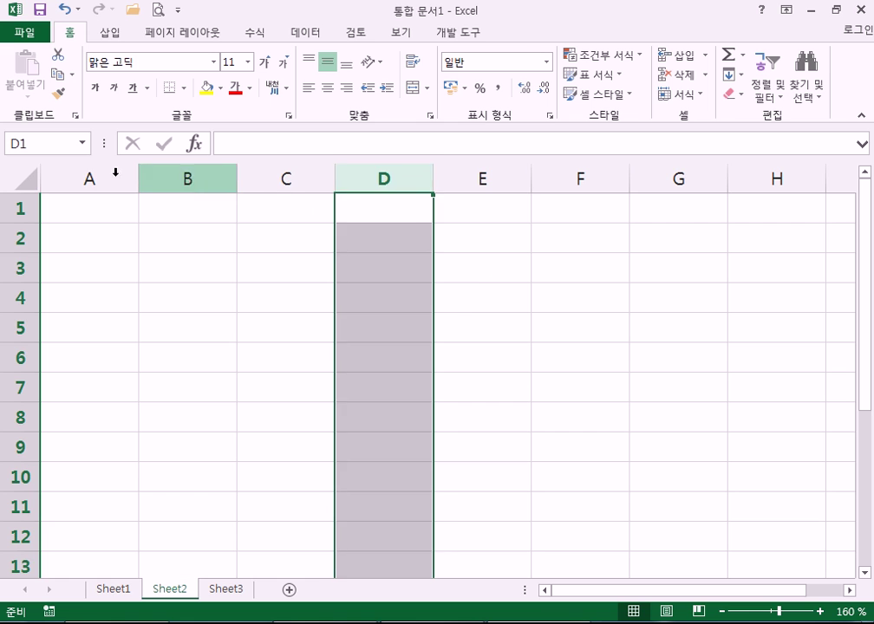
pyautogui.click(91, 177)
# Select entire rows 1 through 4 one at a time, and finish with a single cell in column A
pyautogui.click(18, 212)
pyautogui.click(16, 236)
pyautogui.click(16, 266)
pyautogui.click(18, 297)
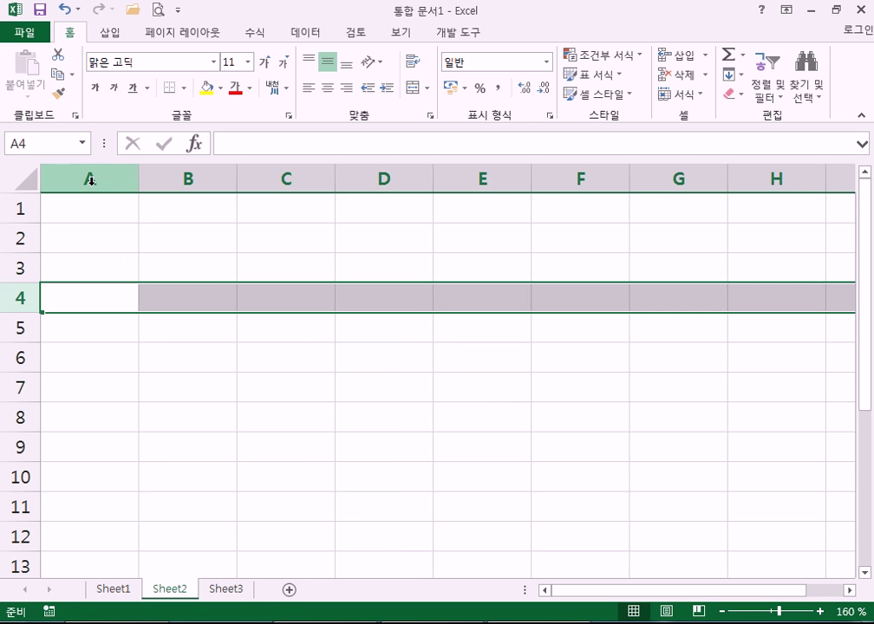
pyautogui.click(128, 257)
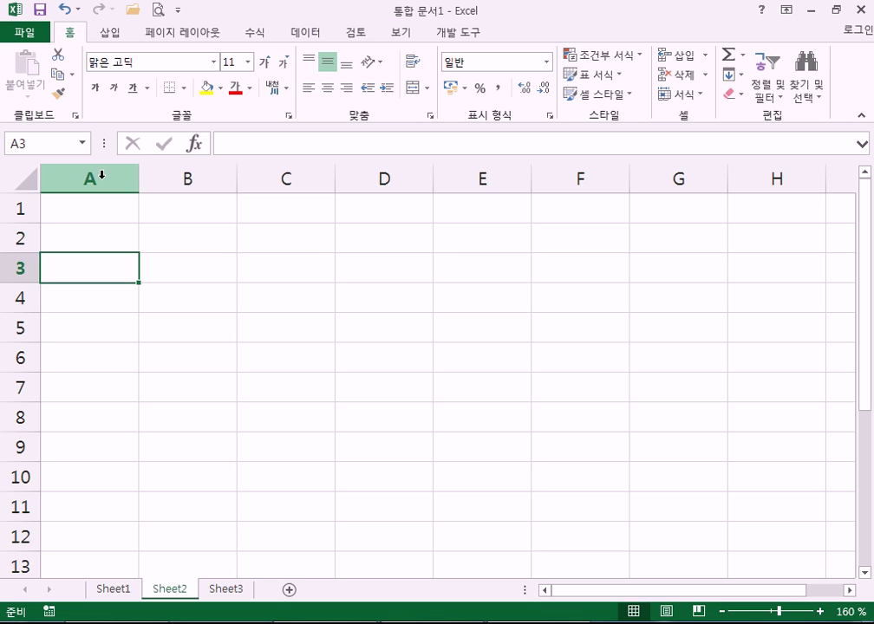
# Select adjacent columns starting at A as a block, and finish with cell B2 selected
pyautogui.moveTo(101, 175); pyautogui.dragTo(437, 287)
pyautogui.click(437, 287)
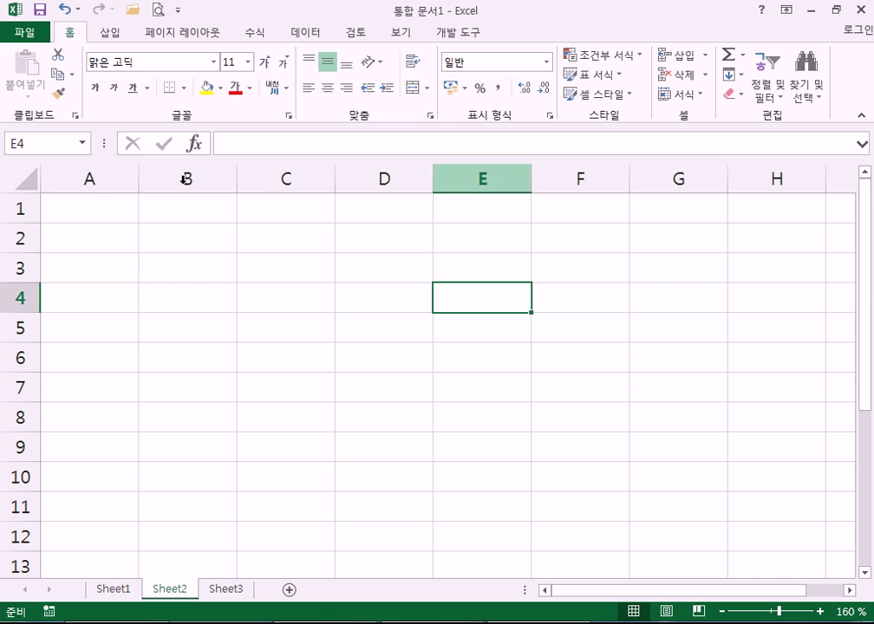
pyautogui.moveTo(78, 180); pyautogui.dragTo(372, 171)
pyautogui.moveTo(177, 239); pyautogui.dragTo(181, 266)
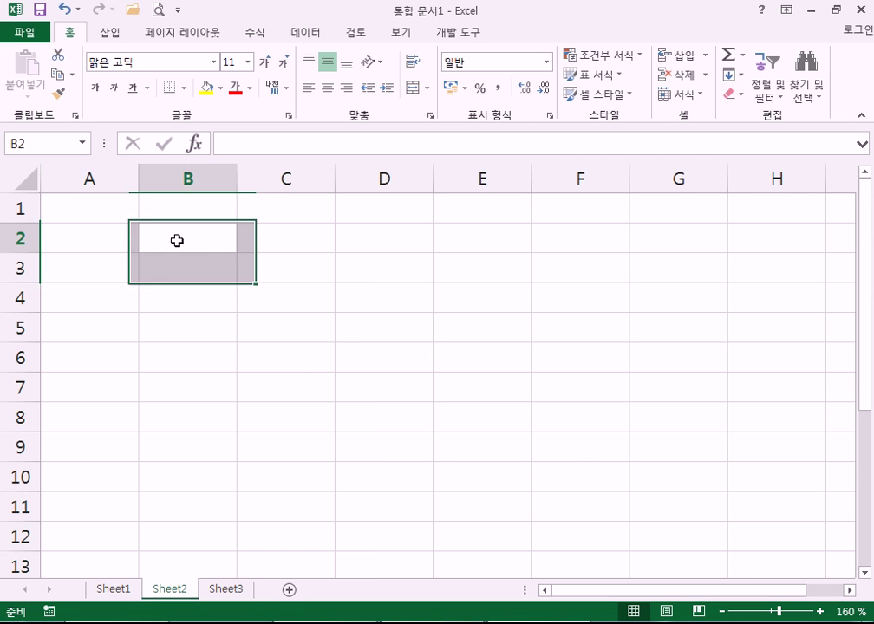
pyautogui.click(177, 240)
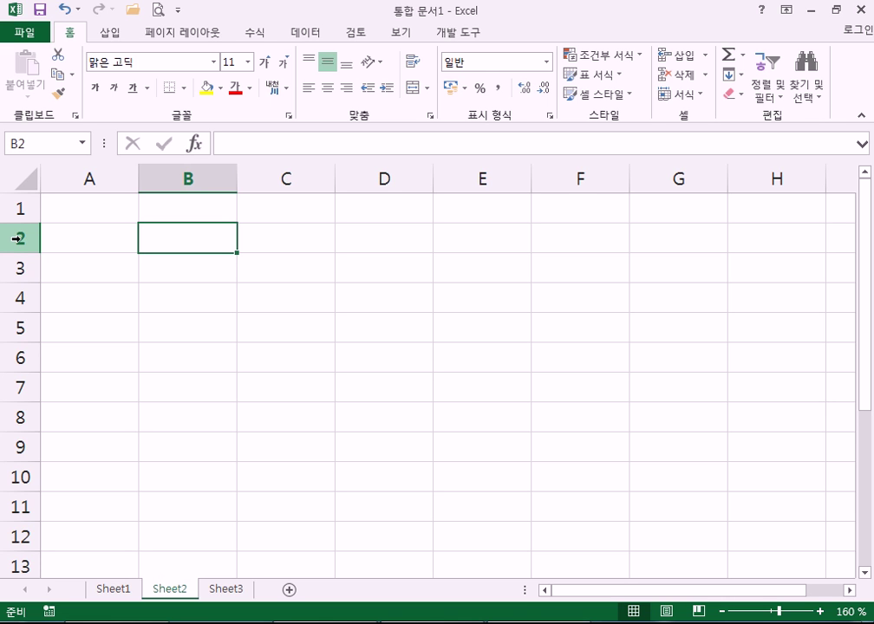
# Select rows 2 to 5 as a block and columns C to E as a block, and finish on cell D5
pyautogui.moveTo(19, 237); pyautogui.dragTo(27, 334)
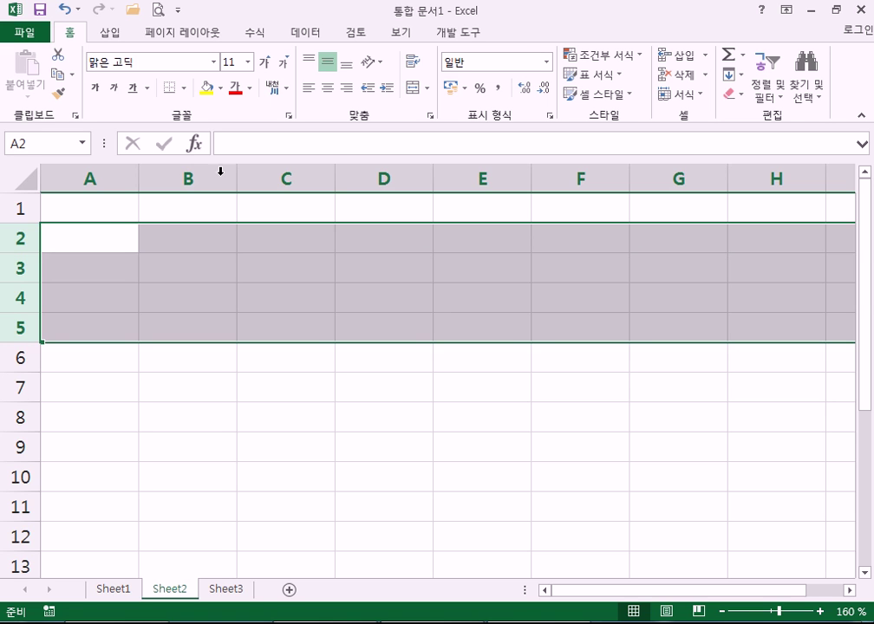
pyautogui.moveTo(281, 177); pyautogui.dragTo(464, 175)
pyautogui.click(380, 318)
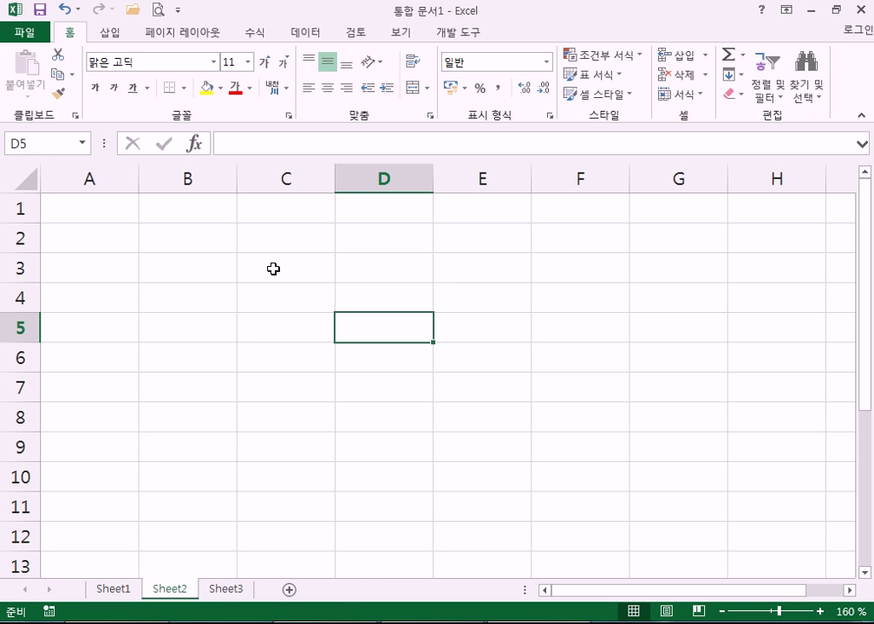
# Switch to Paint and sketch a large freehand box containing a cross and a short horizontal line beneath it
pyautogui.press('super')
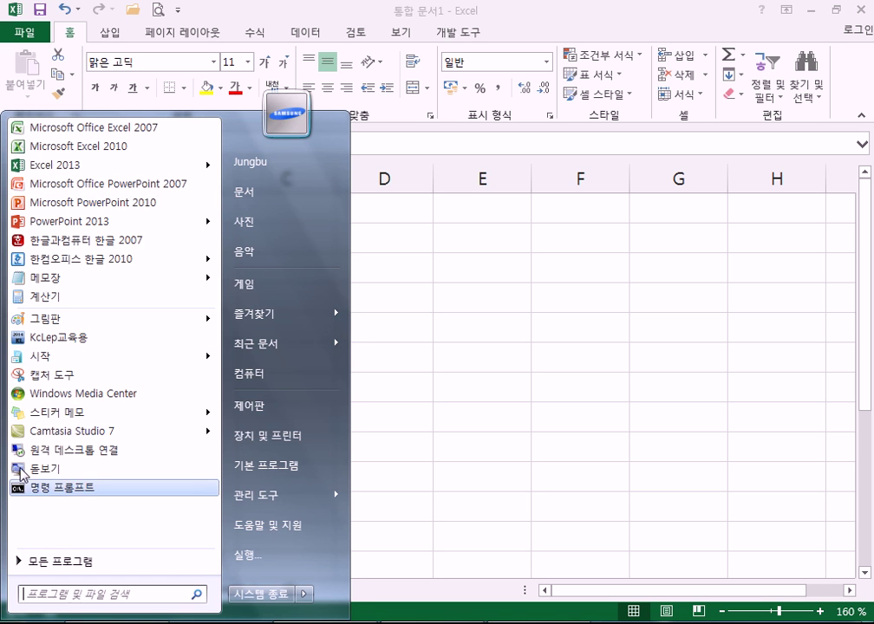
pyautogui.click(47, 319)
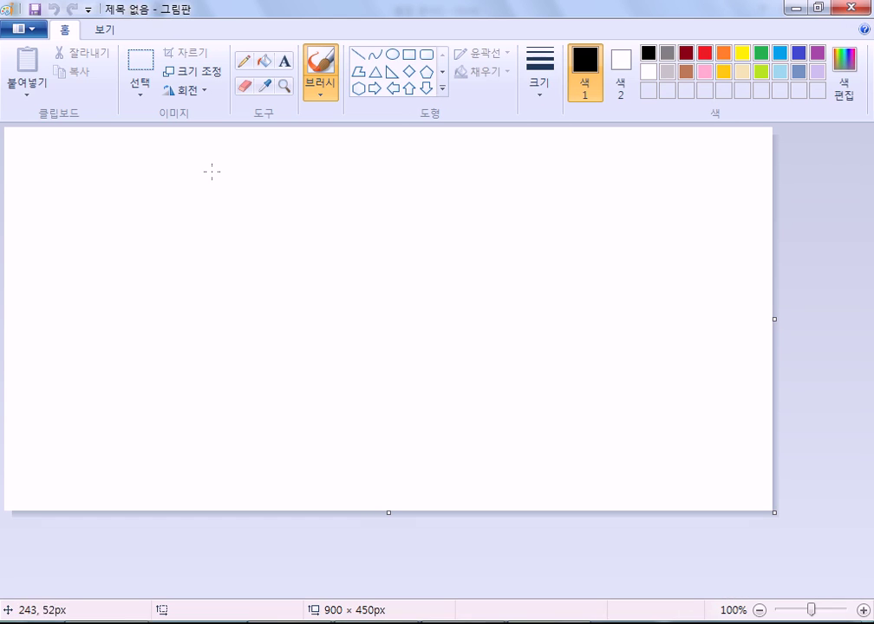
pyautogui.moveTo(210, 168)
pyautogui.mouseDown()
pyautogui.moveTo(395, 283)
pyautogui.moveTo(553, 186)
pyautogui.moveTo(225, 172)
pyautogui.mouseUp()
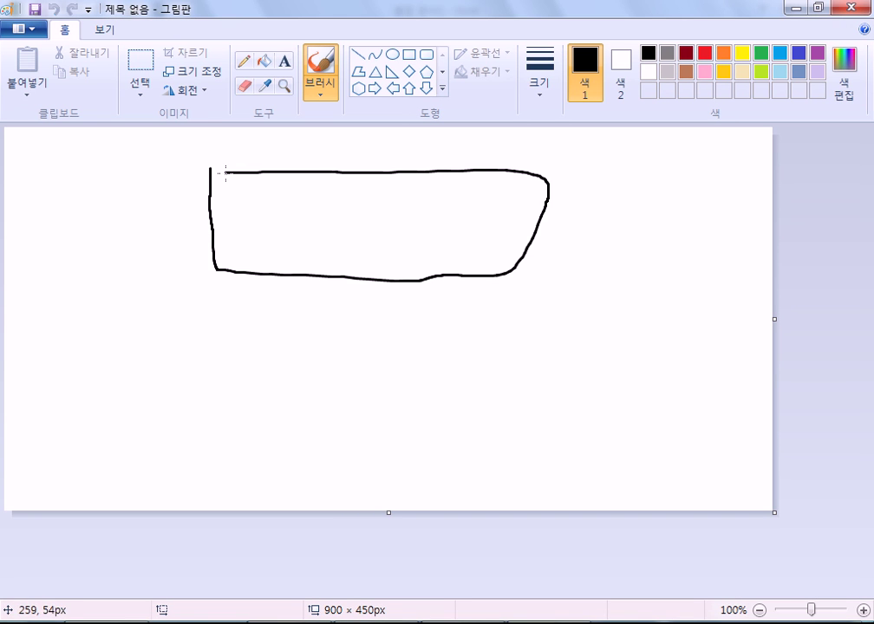
pyautogui.moveTo(253, 215); pyautogui.dragTo(392, 204)
pyautogui.moveTo(284, 244); pyautogui.dragTo(365, 241)
pyautogui.moveTo(305, 185); pyautogui.dragTo(314, 240)
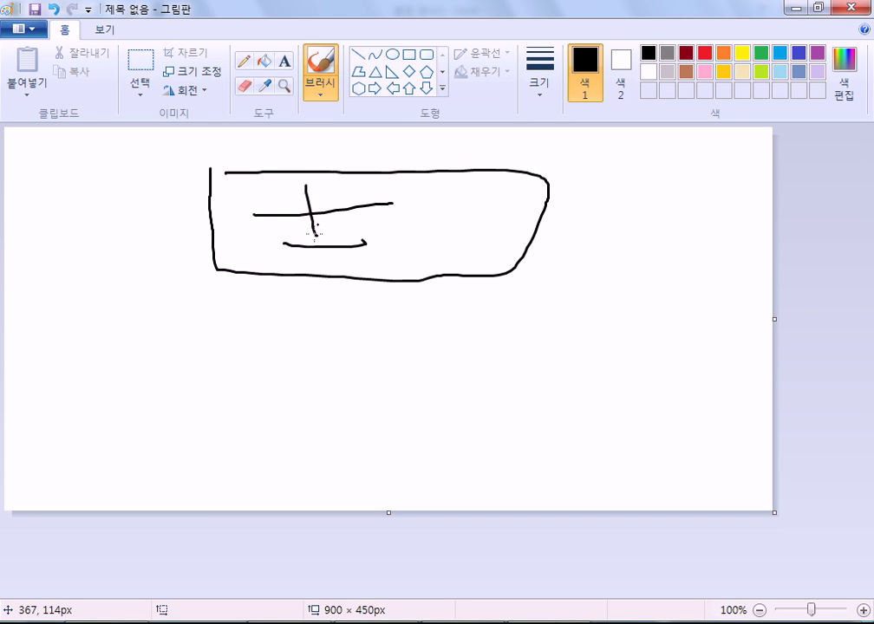
# Sketch a second box below containing a smaller divided box with two circles, and close Paint without saving
pyautogui.moveTo(221, 281)
pyautogui.mouseDown()
pyautogui.moveTo(226, 354)
pyautogui.moveTo(500, 370)
pyautogui.moveTo(520, 282)
pyautogui.moveTo(512, 279)
pyautogui.mouseUp()
pyautogui.moveTo(298, 283)
pyautogui.mouseDown()
pyautogui.moveTo(304, 338)
pyautogui.moveTo(413, 337)
pyautogui.moveTo(397, 288)
pyautogui.moveTo(287, 288)
pyautogui.moveTo(352, 319)
pyautogui.moveTo(401, 318)
pyautogui.moveTo(359, 334)
pyautogui.mouseUp()
pyautogui.moveTo(330, 336)
pyautogui.mouseDown()
pyautogui.moveTo(340, 320)
pyautogui.moveTo(341, 331)
pyautogui.mouseUp()
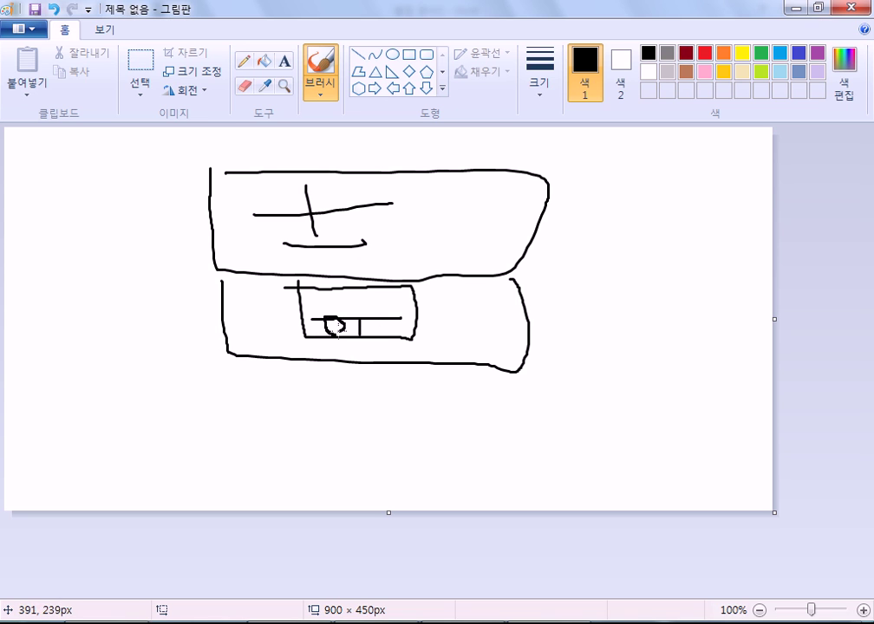
pyautogui.moveTo(400, 338)
pyautogui.mouseDown()
pyautogui.moveTo(387, 338)
pyautogui.moveTo(394, 325)
pyautogui.moveTo(397, 334)
pyautogui.mouseUp()
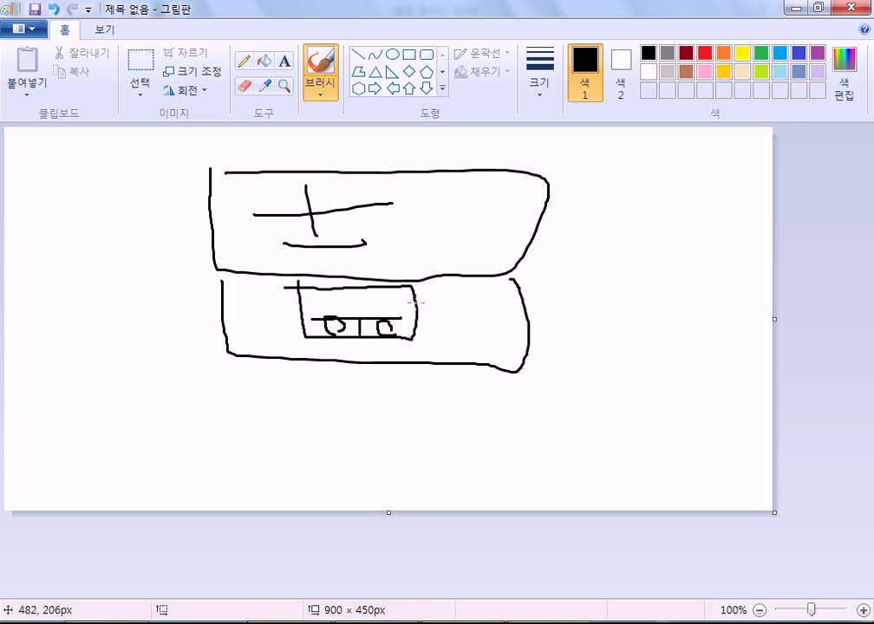
pyautogui.moveTo(407, 294)
pyautogui.mouseDown()
pyautogui.moveTo(409, 343)
pyautogui.moveTo(416, 345)
pyautogui.moveTo(407, 288)
pyautogui.moveTo(409, 348)
pyautogui.moveTo(419, 346)
pyautogui.moveTo(421, 297)
pyautogui.moveTo(407, 290)
pyautogui.moveTo(423, 338)
pyautogui.mouseUp()
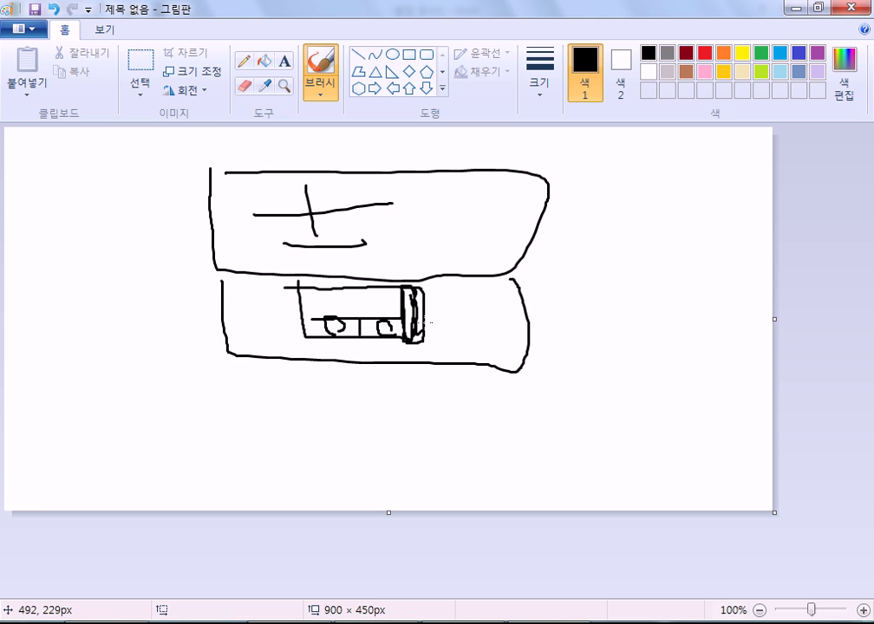
pyautogui.hotkey('alt', 'F4')
pyautogui.click(451, 318)
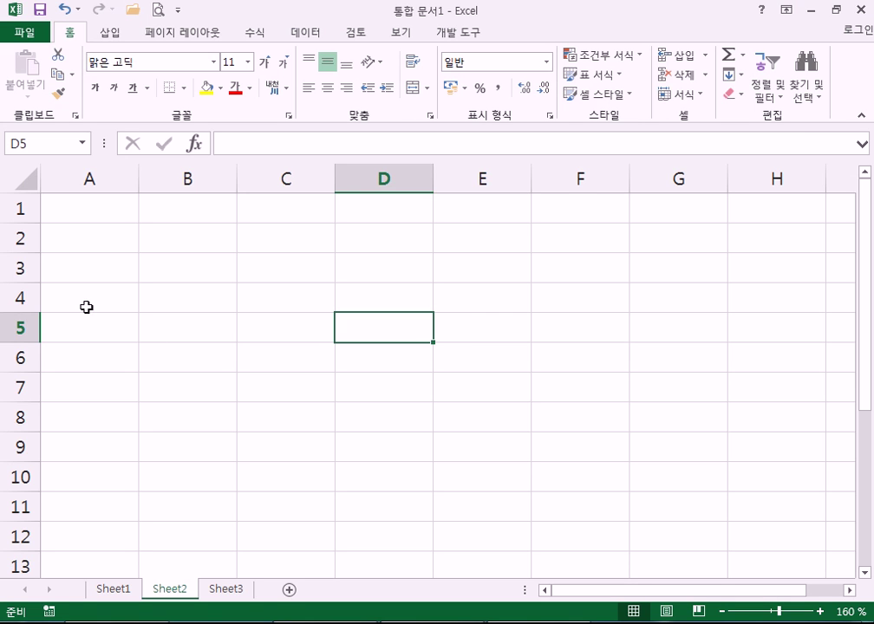
# Enter the numbers 365, 12 and 30 in cells A1, A2 and A3
pyautogui.click(88, 205)
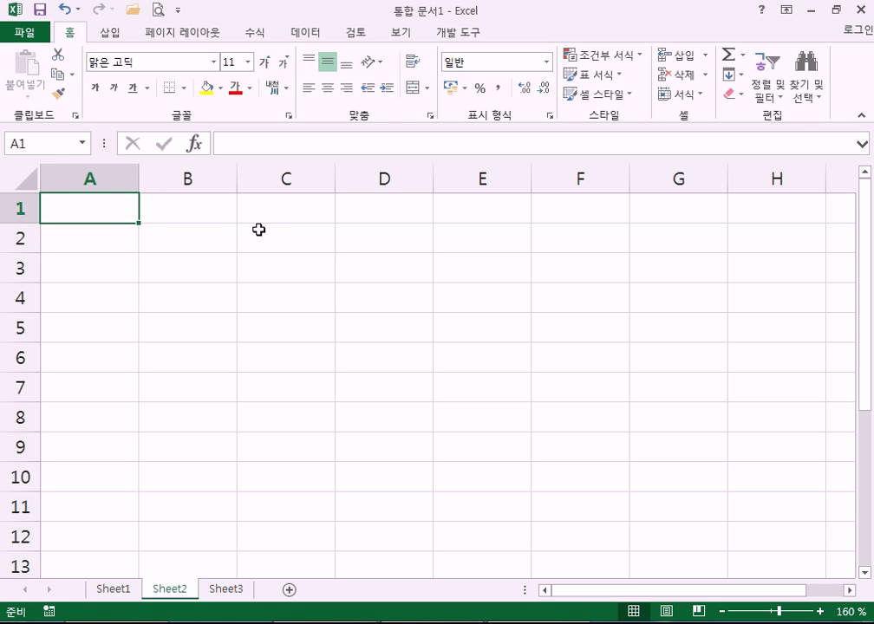
pyautogui.write('365')
pyautogui.press('Return')
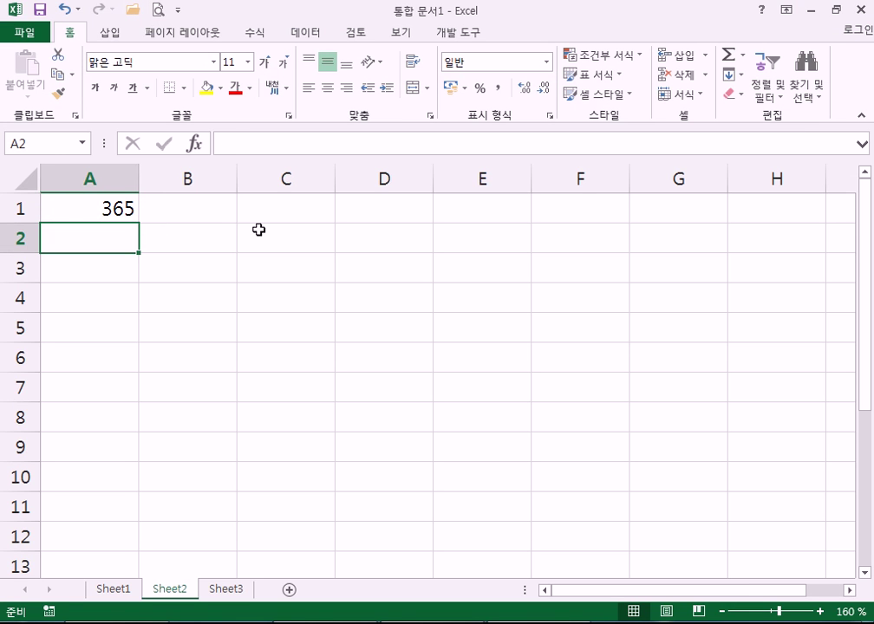
pyautogui.write('12')
pyautogui.press('Return')
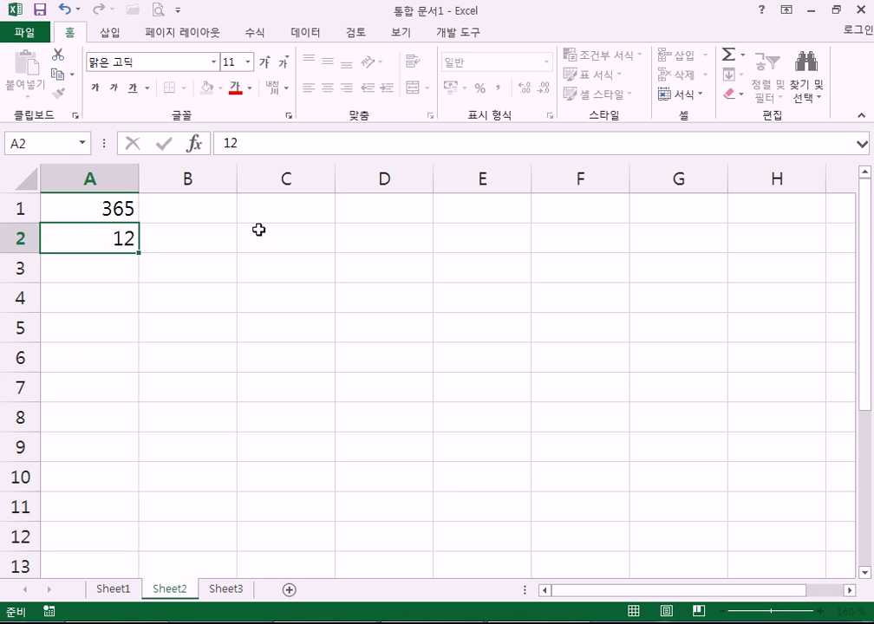
pyautogui.write('30')
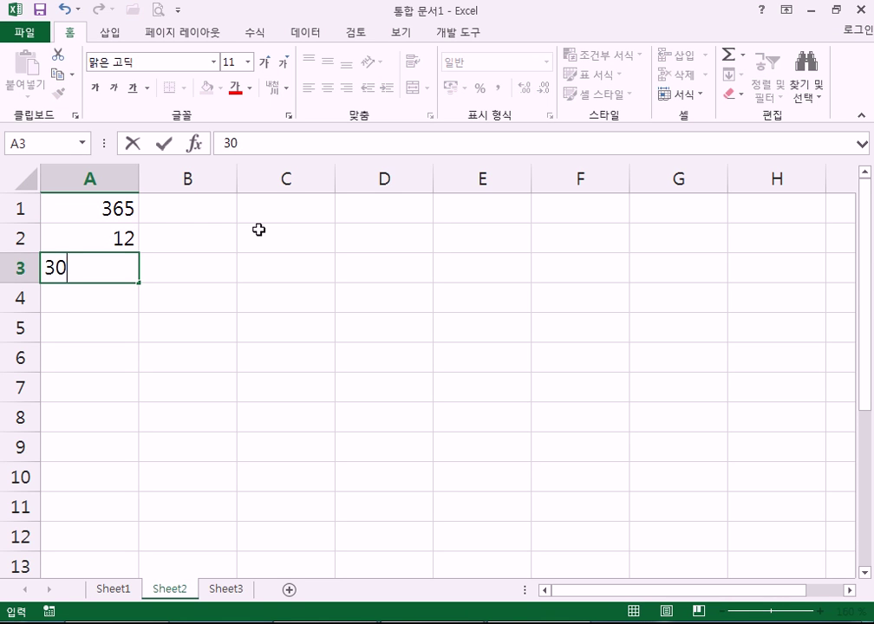
pyautogui.press('Return')
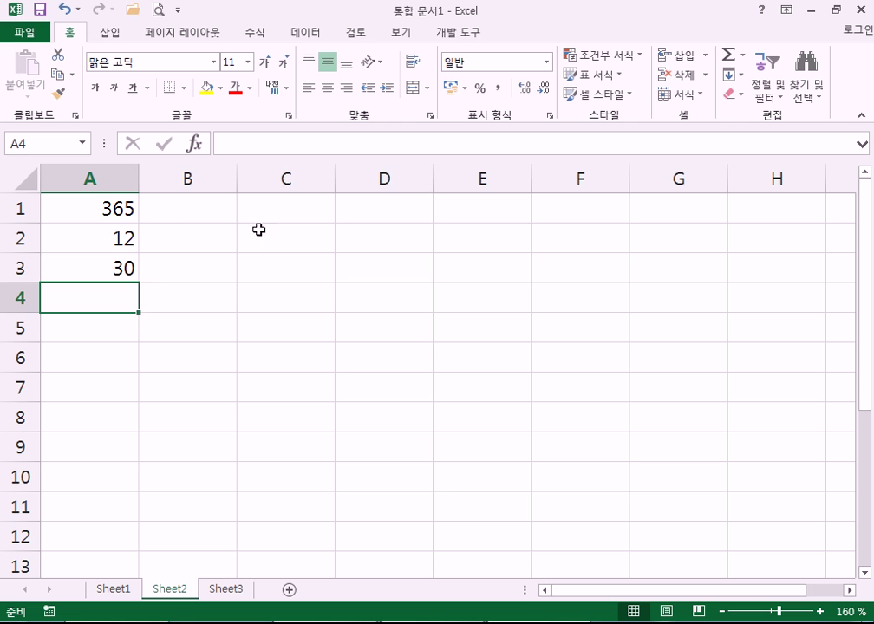
# Move the active cell from A1 down column A to A12 and back up to A1
pyautogui.click(126, 209)
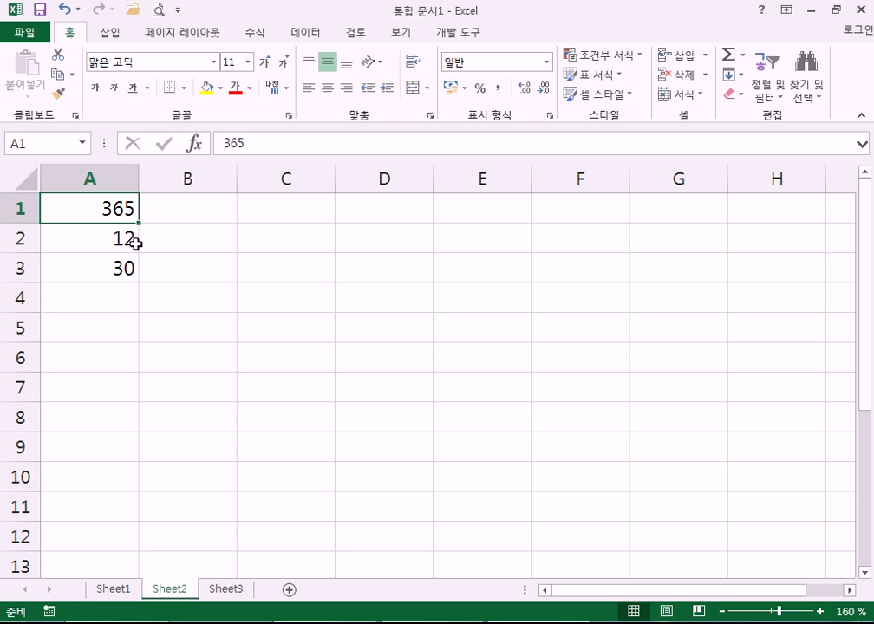
pyautogui.click(135, 243)
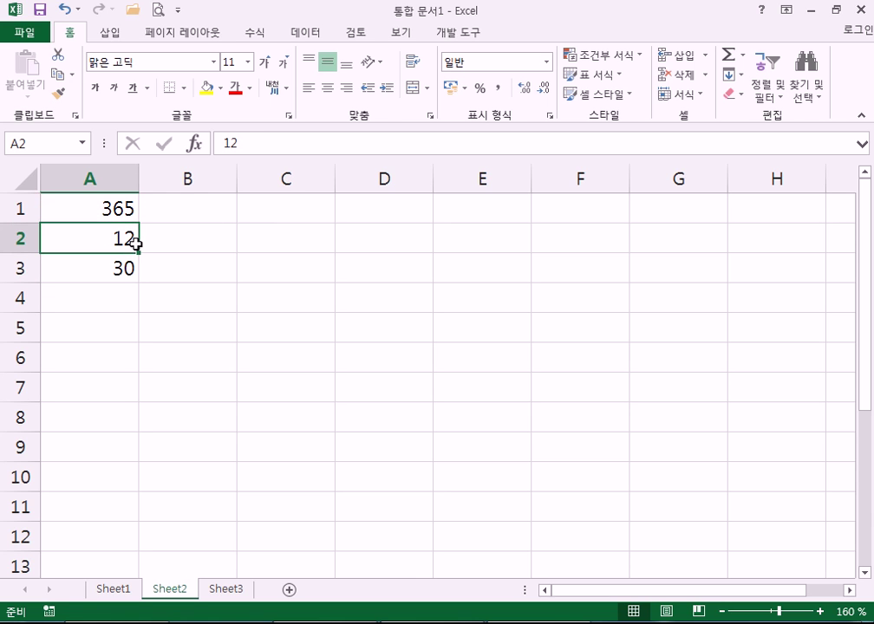
pyautogui.press('Down')
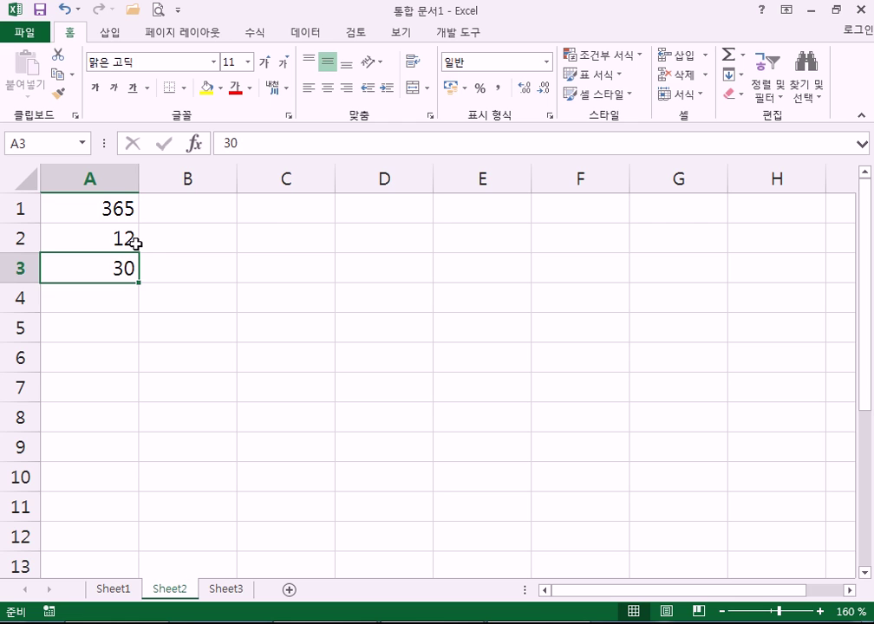
pyautogui.press('Down')
pyautogui.press('Down')
pyautogui.press('Down')
pyautogui.press('Down')
pyautogui.press('Down')
pyautogui.press('Down')
pyautogui.press('Down')
pyautogui.press('Down')
pyautogui.press('Down')
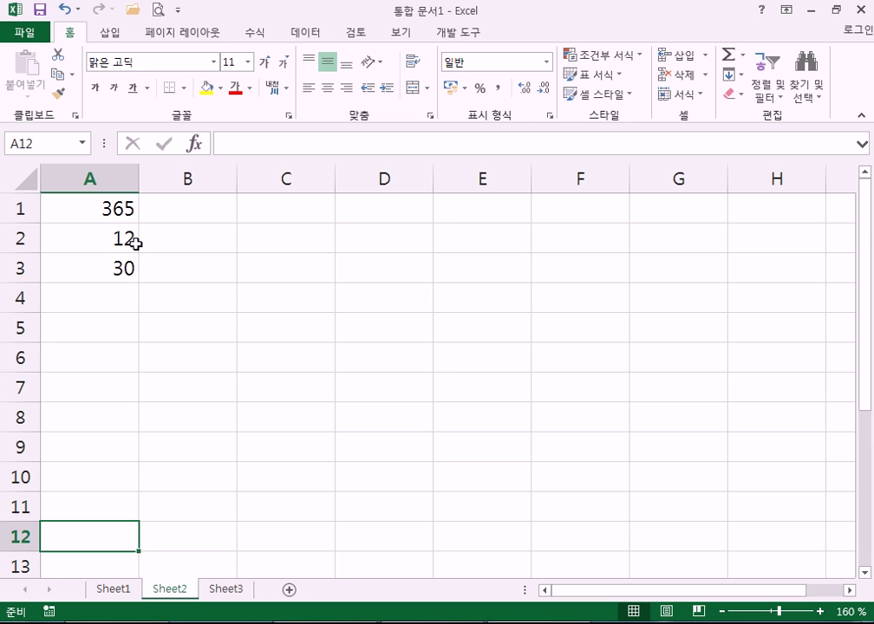
pyautogui.press('Up')
pyautogui.press('Up')
pyautogui.press('Up')
pyautogui.press('Up')
pyautogui.press('Up')
pyautogui.press('Up')
pyautogui.press('Up')
pyautogui.press('Up')
pyautogui.press('Up')
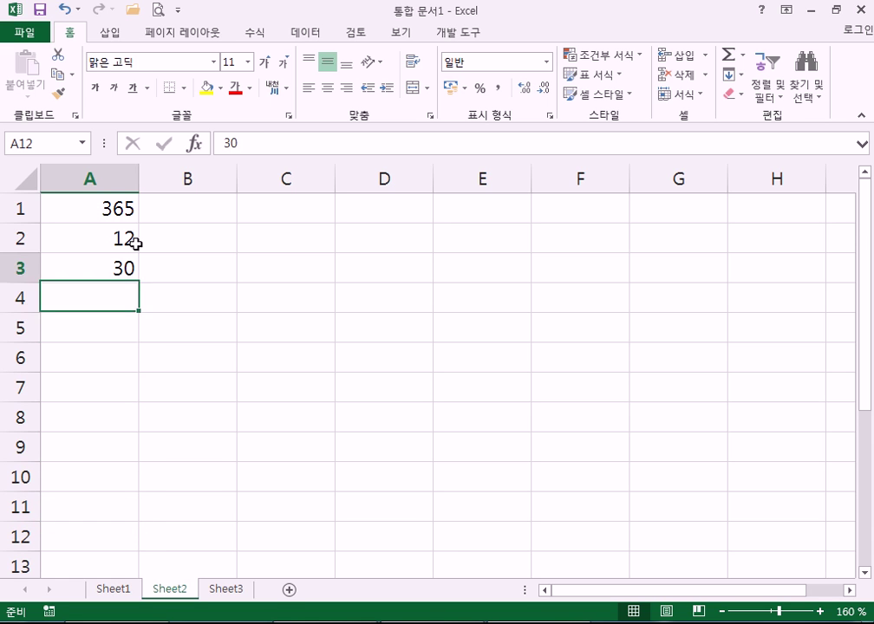
pyautogui.press('Up')
pyautogui.press('Up')
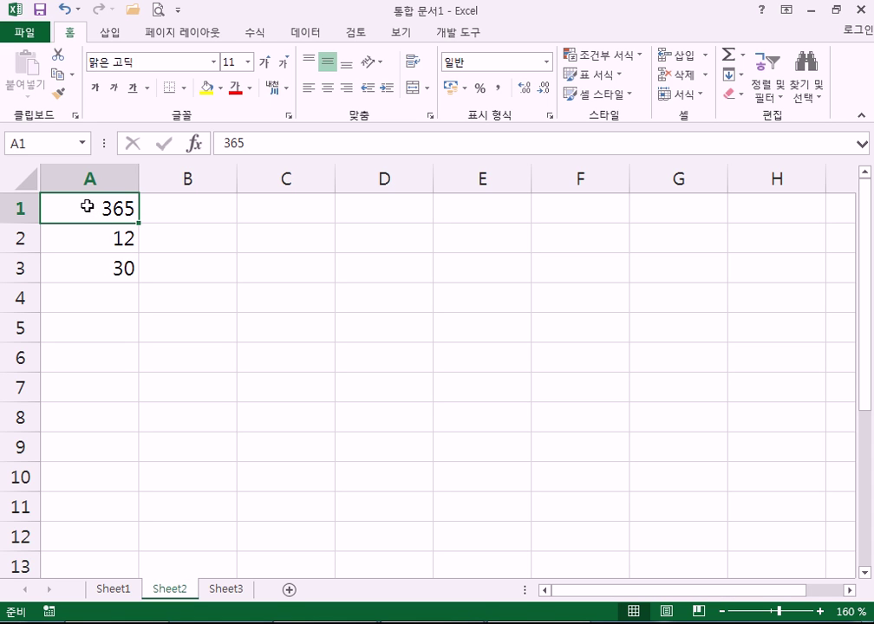
# Select the range A1:A3 as a block to view the sum of its numbers in the status bar
pyautogui.moveTo(87, 208); pyautogui.dragTo(91, 268)
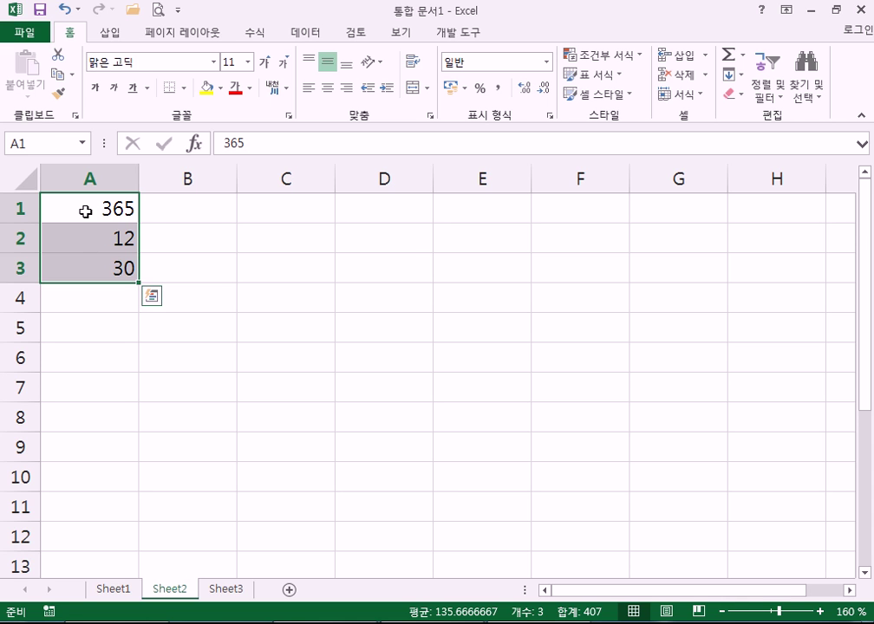
pyautogui.click(85, 211)
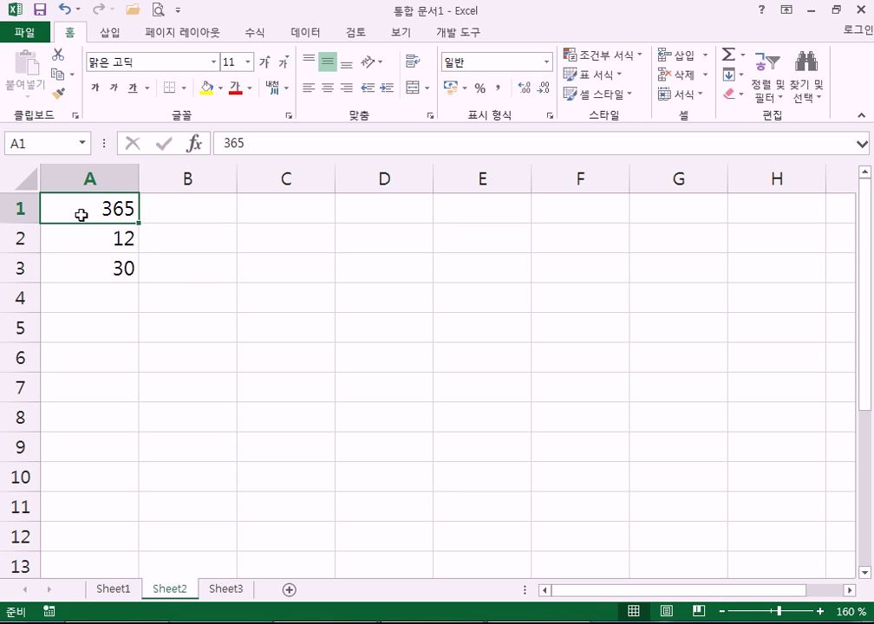
pyautogui.moveTo(78, 213); pyautogui.dragTo(56, 252)
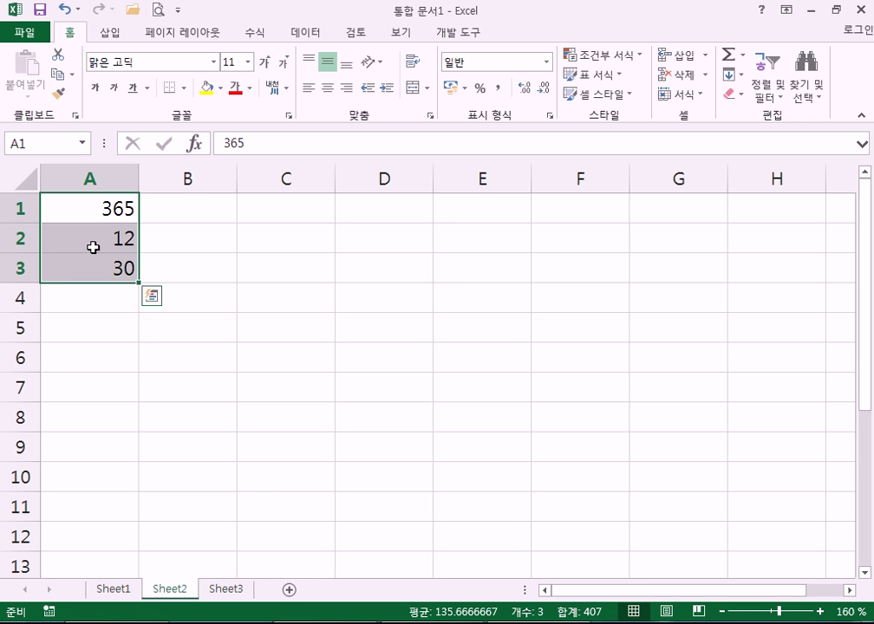
pyautogui.moveTo(98, 206); pyautogui.dragTo(97, 272)
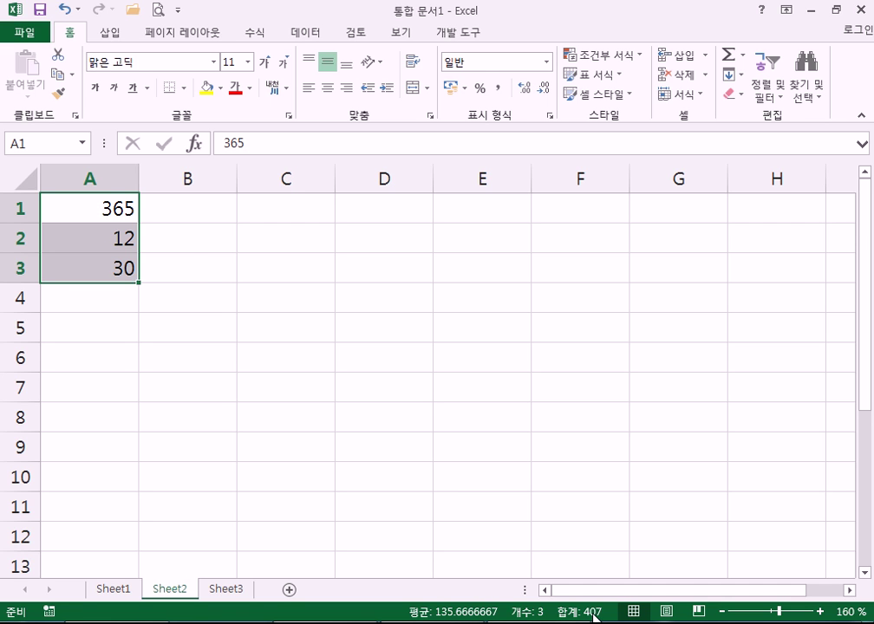
# Alternate between single empty cells and the block A1:A3 to compare the status bar with and without a selection of numbers
pyautogui.click(431, 346)
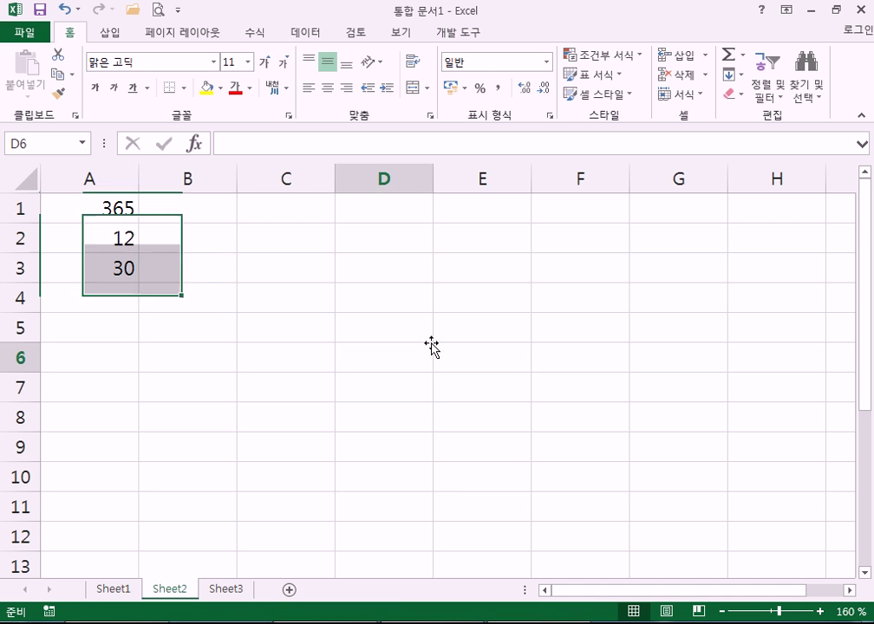
pyautogui.click(542, 267)
pyautogui.click(484, 338)
pyautogui.click(523, 440)
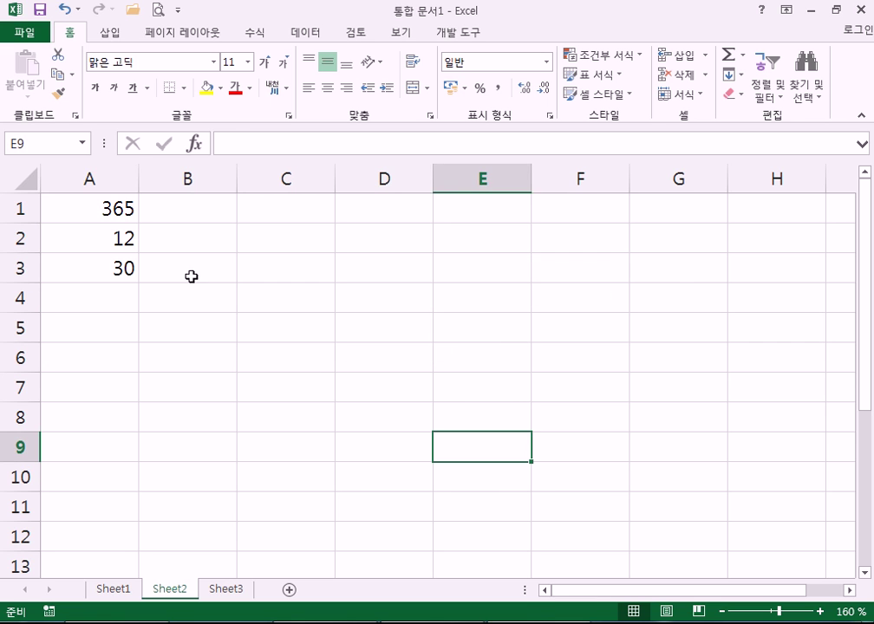
pyautogui.moveTo(104, 206); pyautogui.dragTo(106, 267)
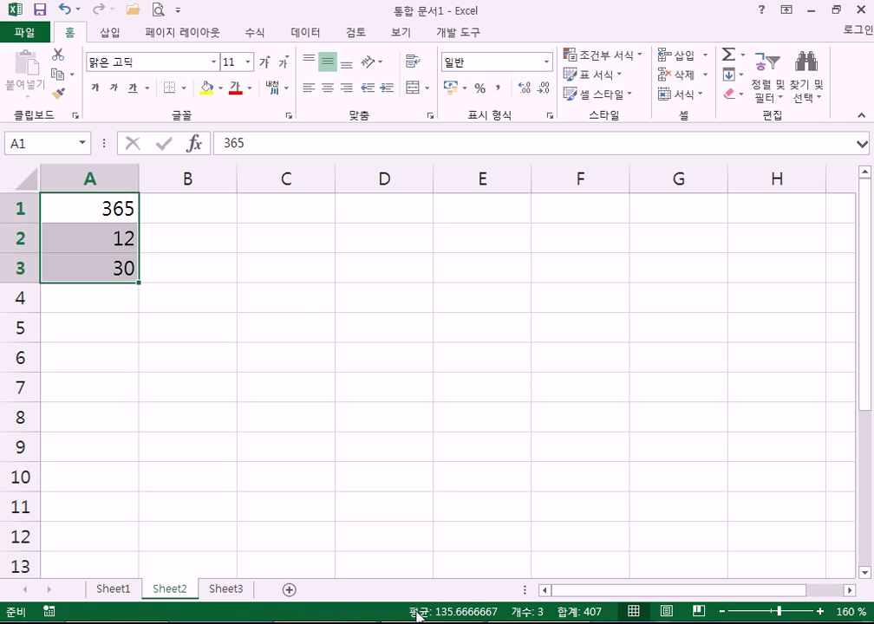
pyautogui.click(300, 303)
pyautogui.click(72, 208)
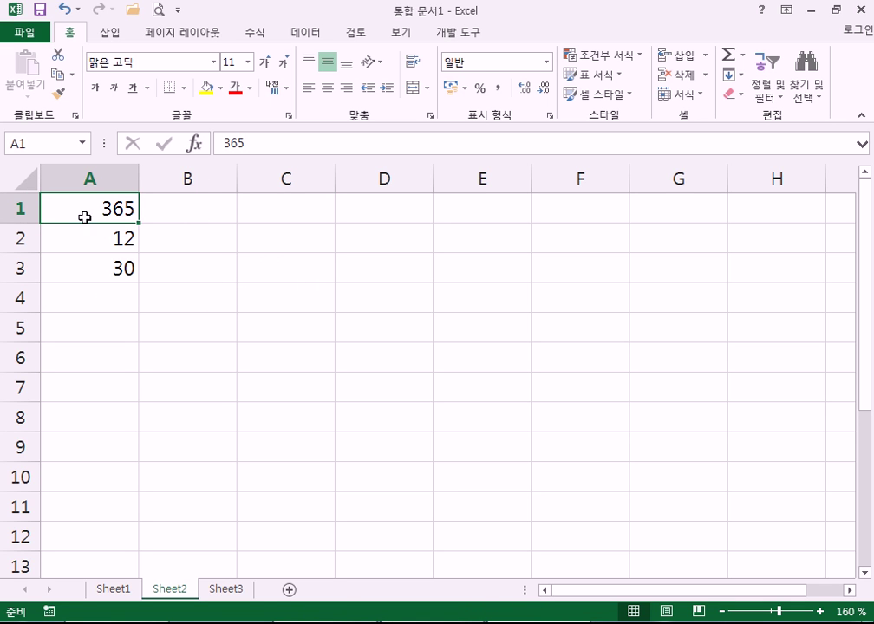
pyautogui.moveTo(84, 213); pyautogui.dragTo(73, 261)
pyautogui.click(144, 363)
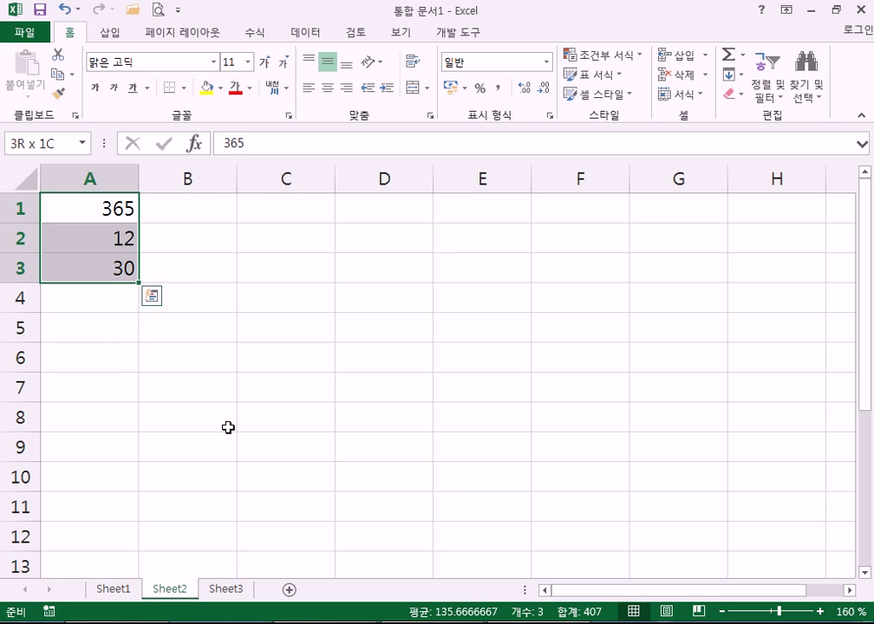
# Select the empty block C1:H9 and then the block A1:D5 to compare their status bar statistics
pyautogui.moveTo(263, 216); pyautogui.dragTo(581, 446)
pyautogui.click(678, 275)
pyautogui.click(294, 200)
pyautogui.moveTo(286, 208); pyautogui.dragTo(737, 454)
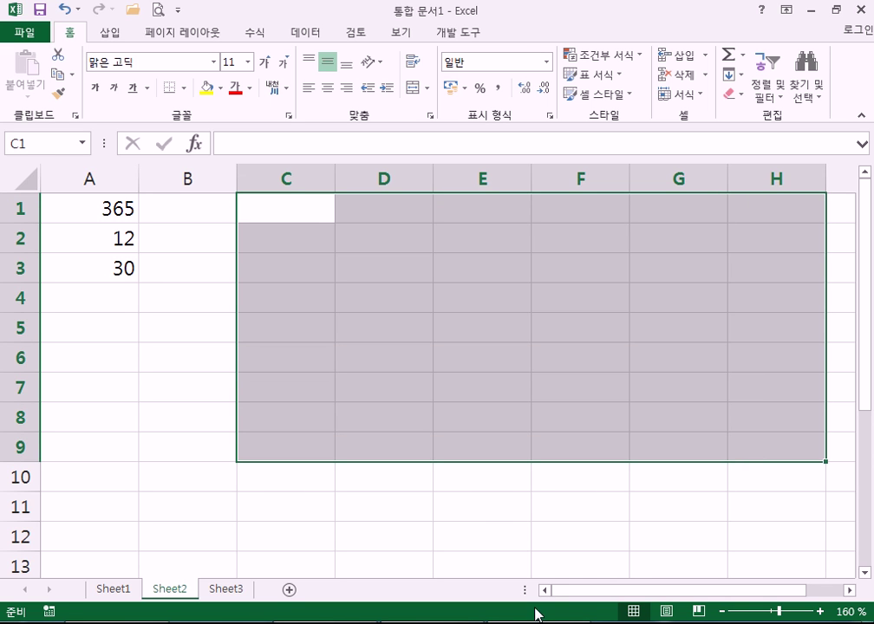
pyautogui.moveTo(104, 201); pyautogui.dragTo(404, 330)
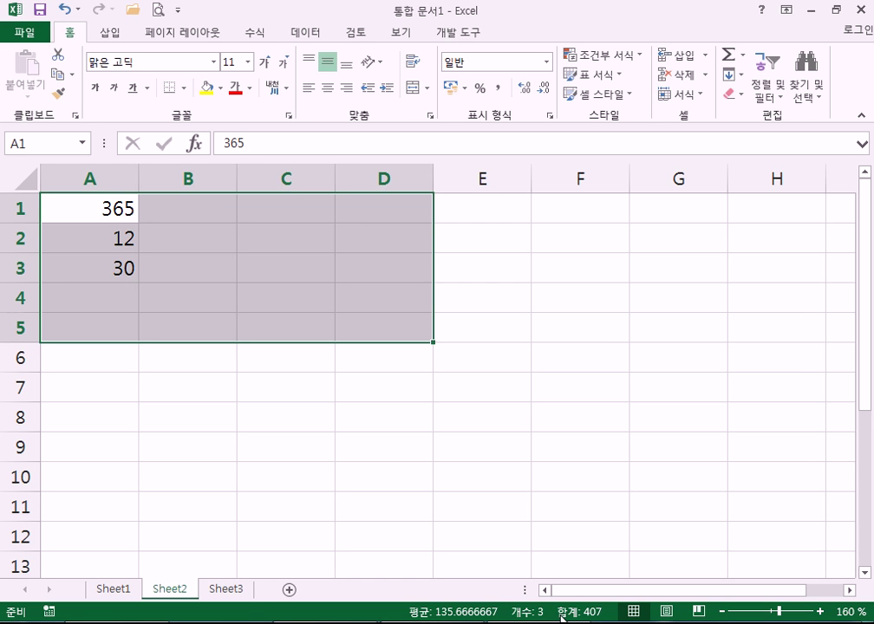
# Add the maximum (최대값) and minimum (최소값) to the statistics displayed in the status bar
pyautogui.rightClick(483, 616)
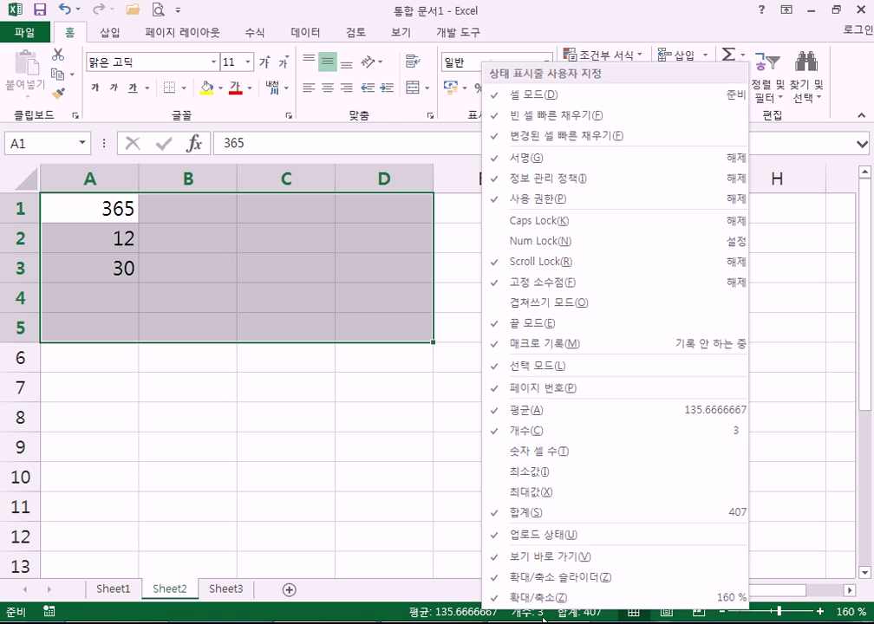
pyautogui.click(530, 492)
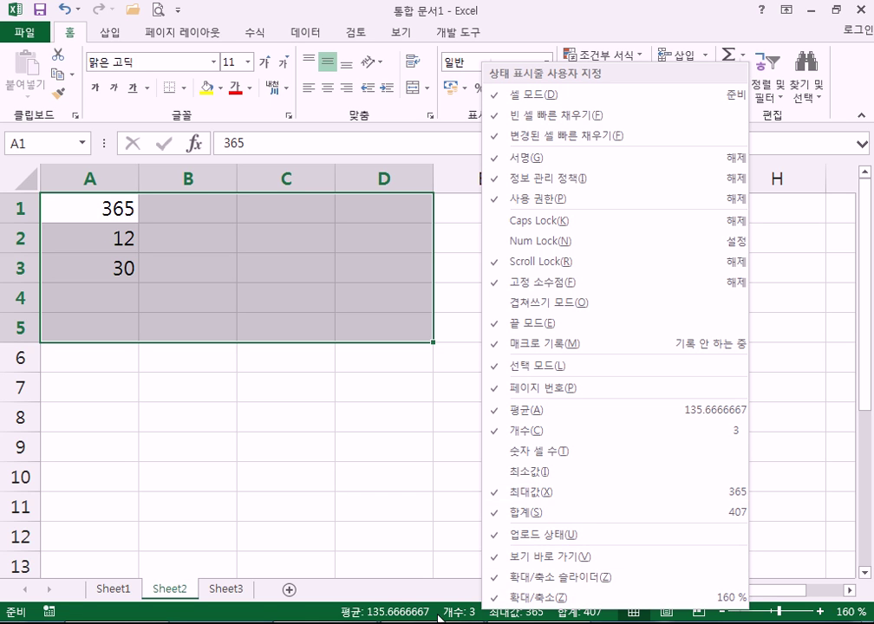
pyautogui.click(512, 472)
pyautogui.click(457, 612)
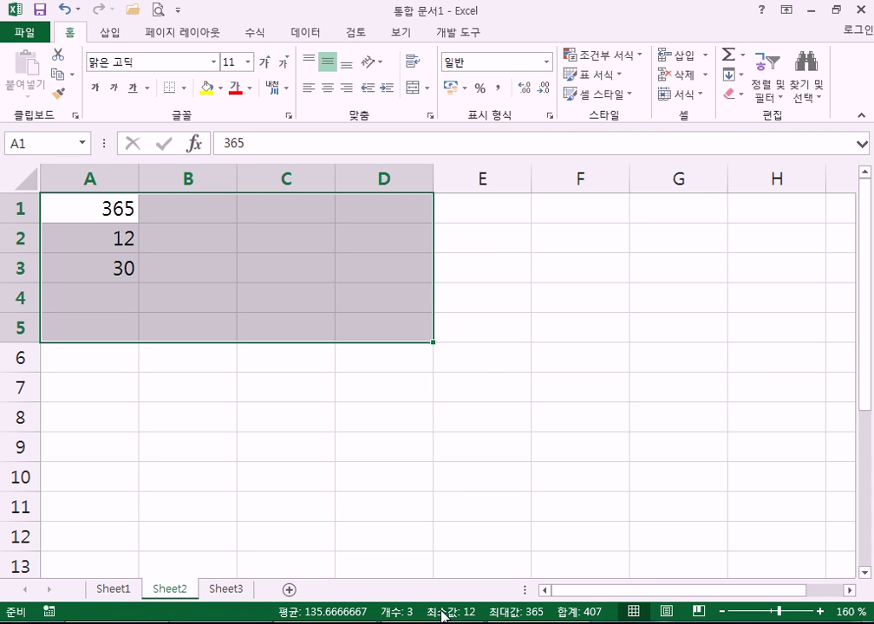
# Remove the minimum (최소값) and maximum (최대값) from the status bar statistics
pyautogui.rightClick(443, 612)
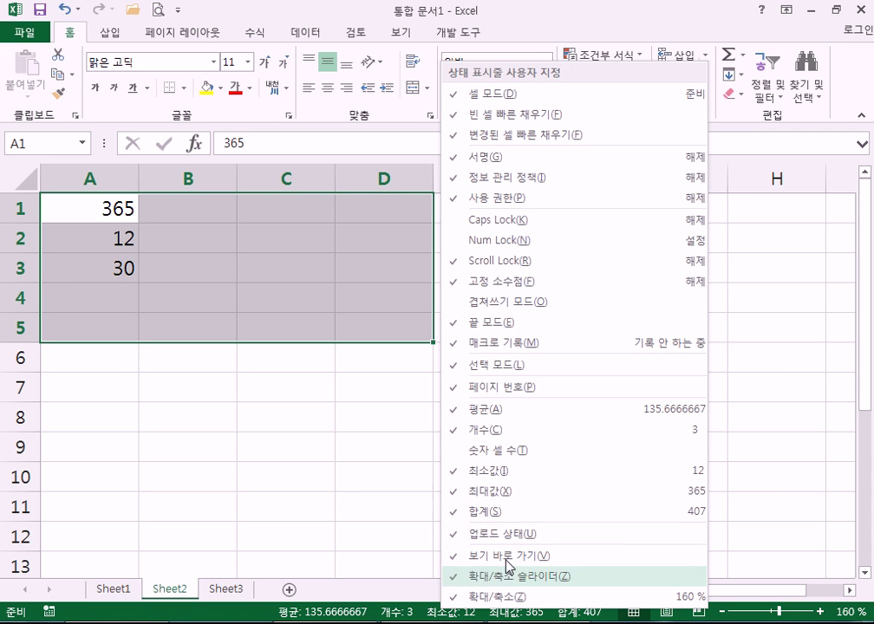
pyautogui.click(477, 471)
pyautogui.click(481, 491)
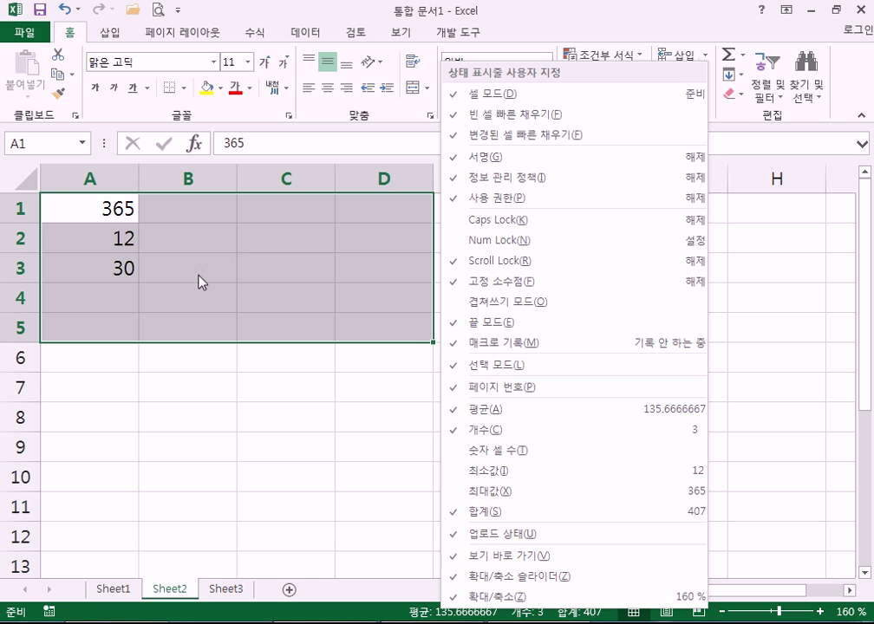
pyautogui.click(166, 247)
# Select the block A1:D7 and then A1:F8 to view their average, count and sum, and finish on cell A1
pyautogui.moveTo(102, 209); pyautogui.dragTo(386, 384)
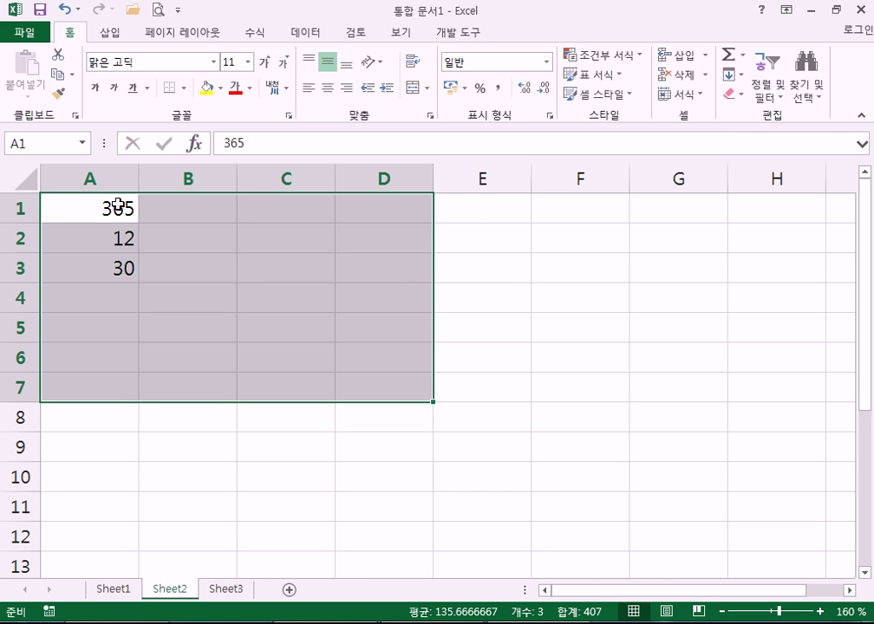
pyautogui.click(112, 203)
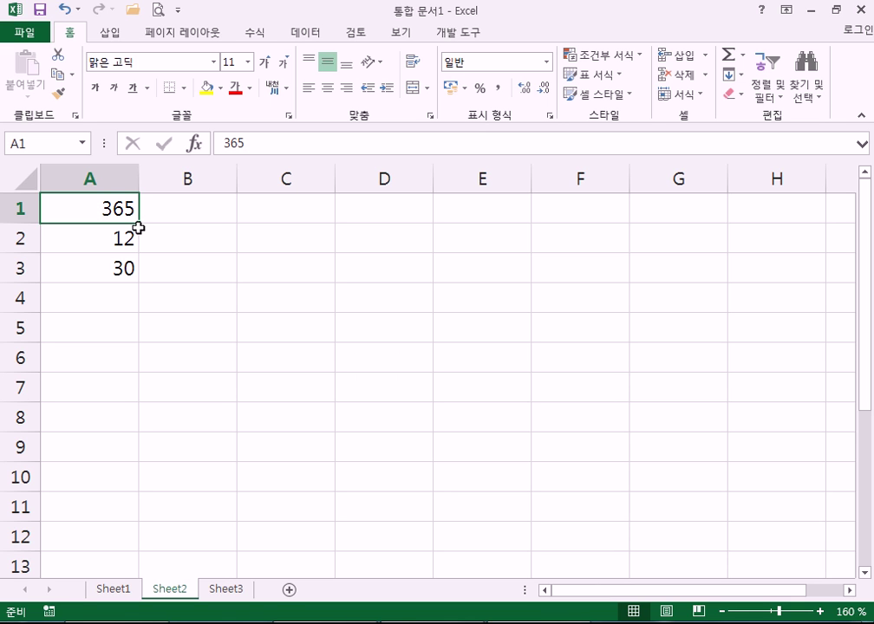
pyautogui.moveTo(125, 209); pyautogui.dragTo(561, 379)
pyautogui.moveTo(103, 212); pyautogui.dragTo(595, 413)
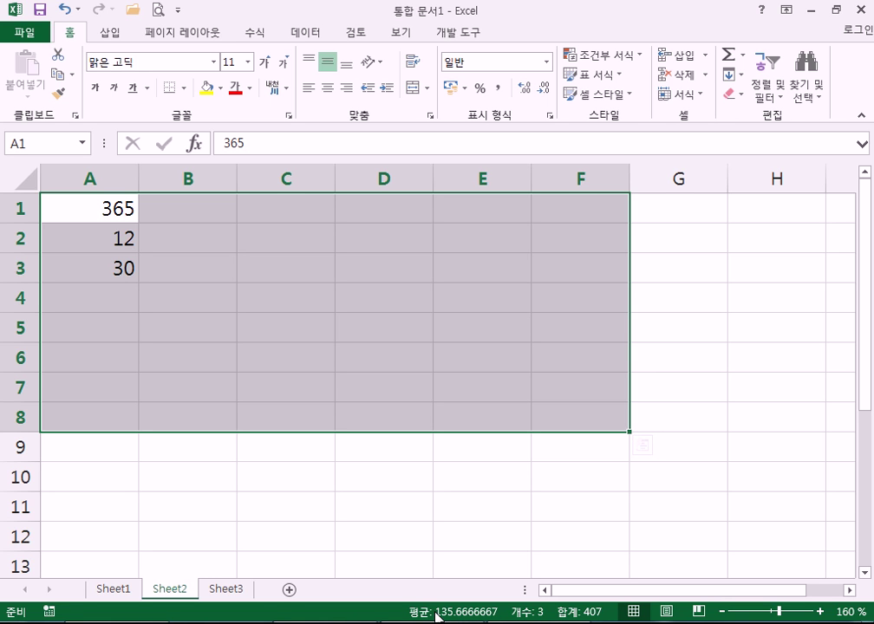
pyautogui.click(108, 217)
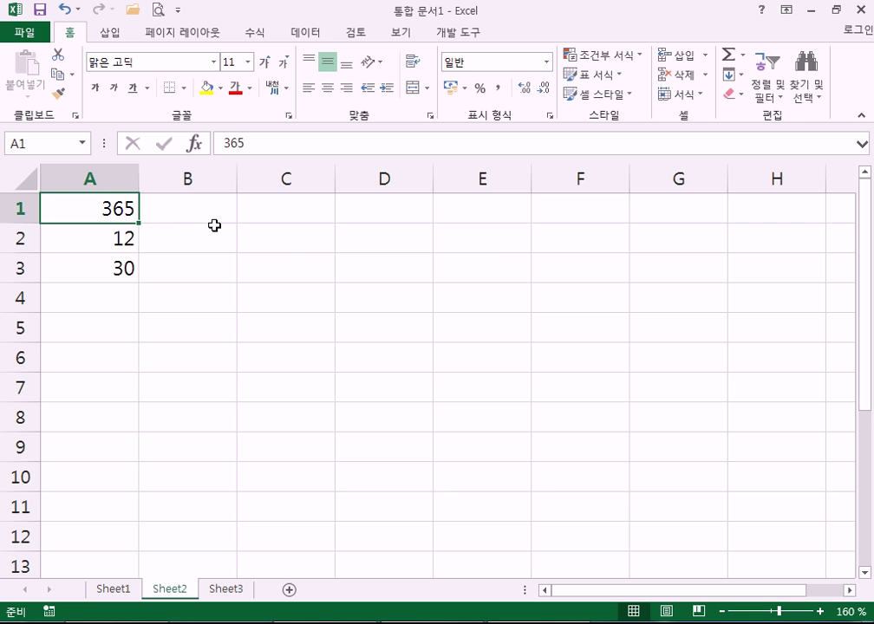
# Enter the text "셀 CELL" in cell E2
pyautogui.click(191, 211)
pyautogui.click(477, 247)
pyautogui.click(491, 305)
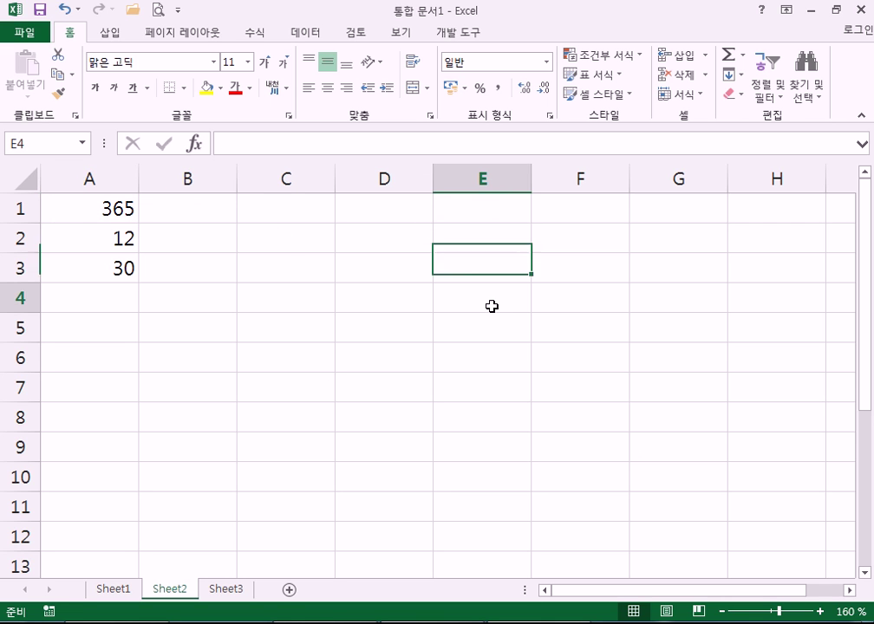
pyautogui.click(479, 268)
pyautogui.click(466, 236)
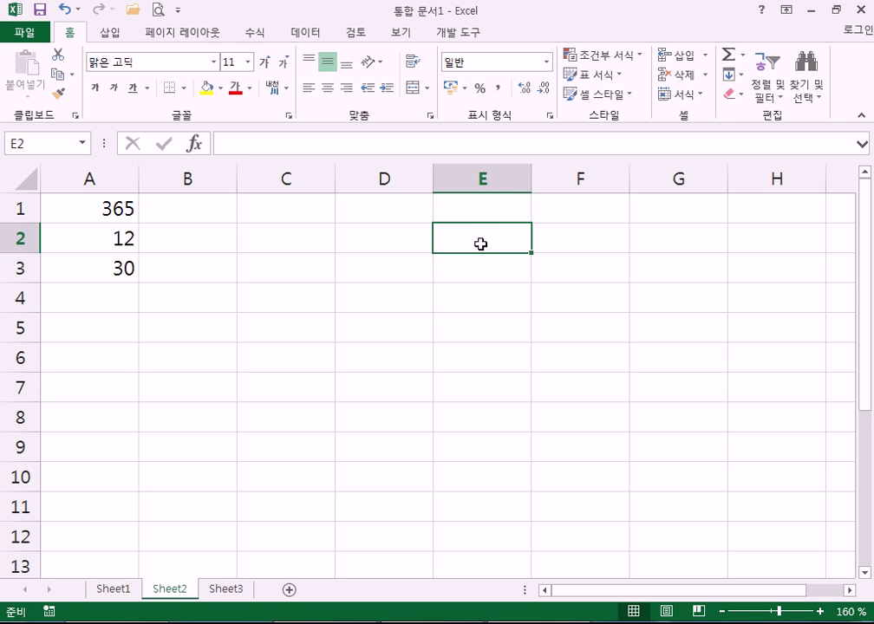
pyautogui.write('셀')
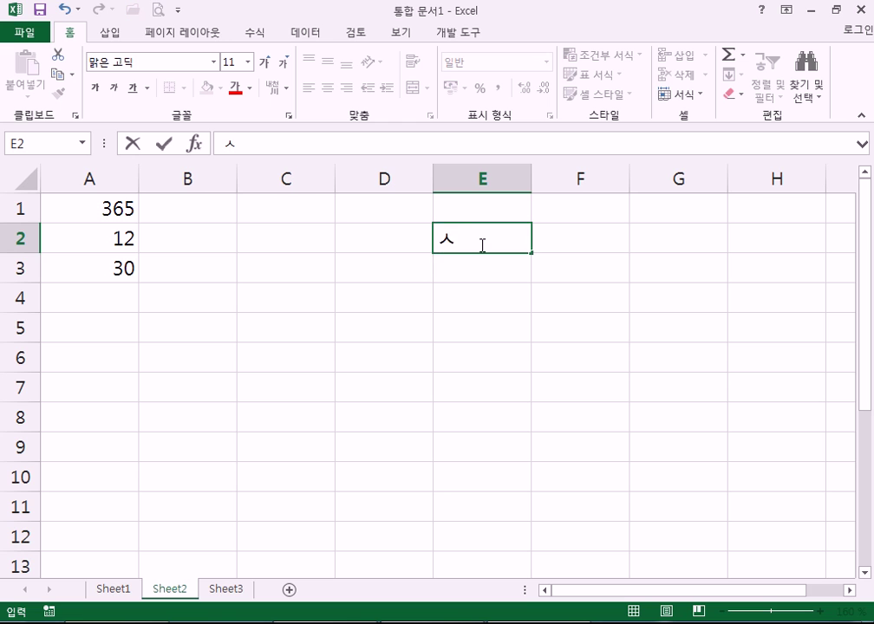
pyautogui.write(' CELL')
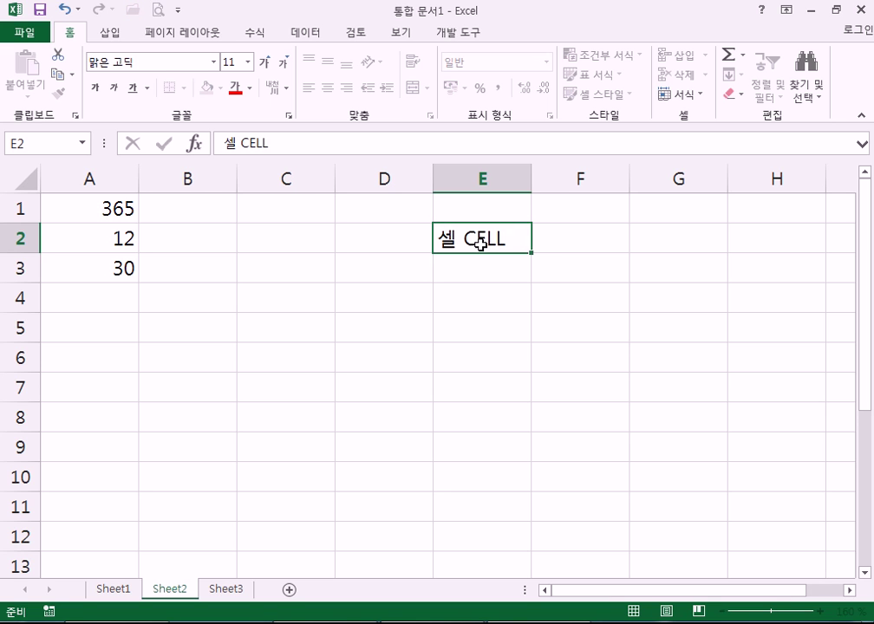
pyautogui.press('Return')
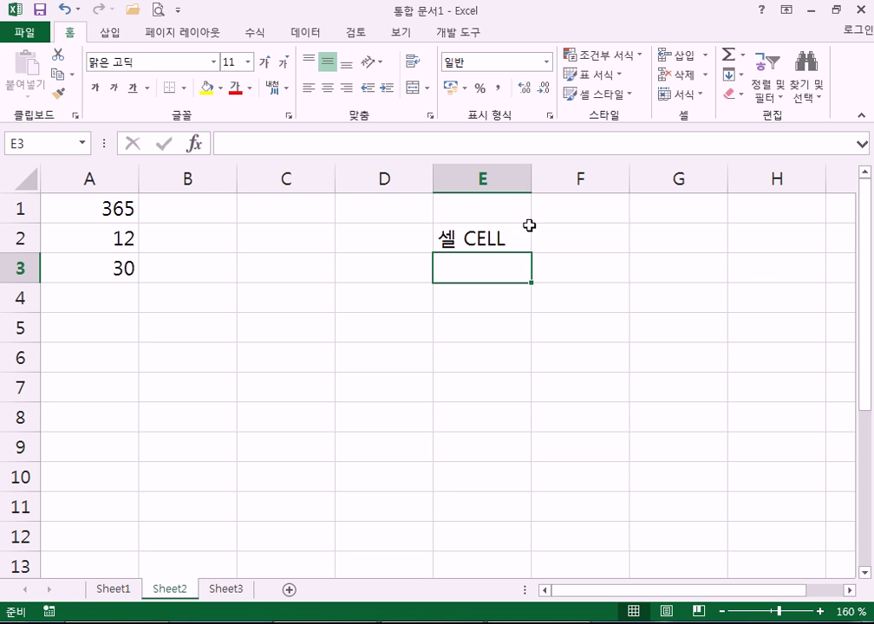
pyautogui.click(451, 239)
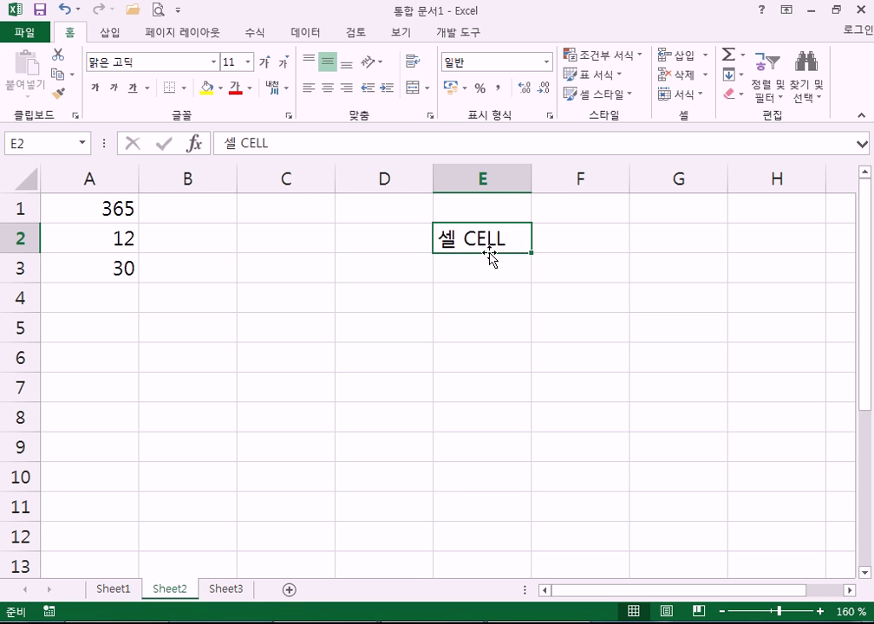
pyautogui.click(464, 263)
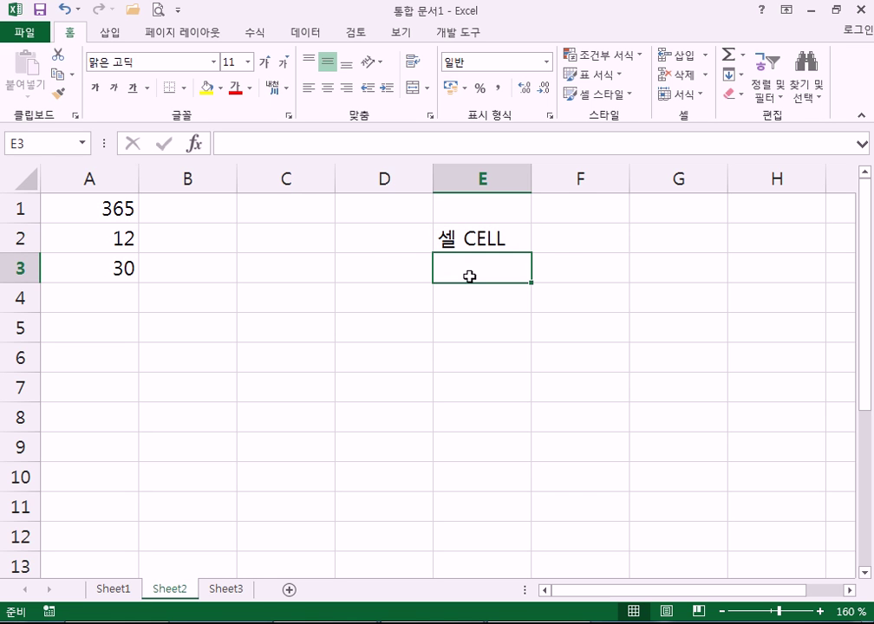
# Enter 1-10 in cell C1 as a month-day date
pyautogui.click(290, 249)
pyautogui.scroll(4, 291, 249)
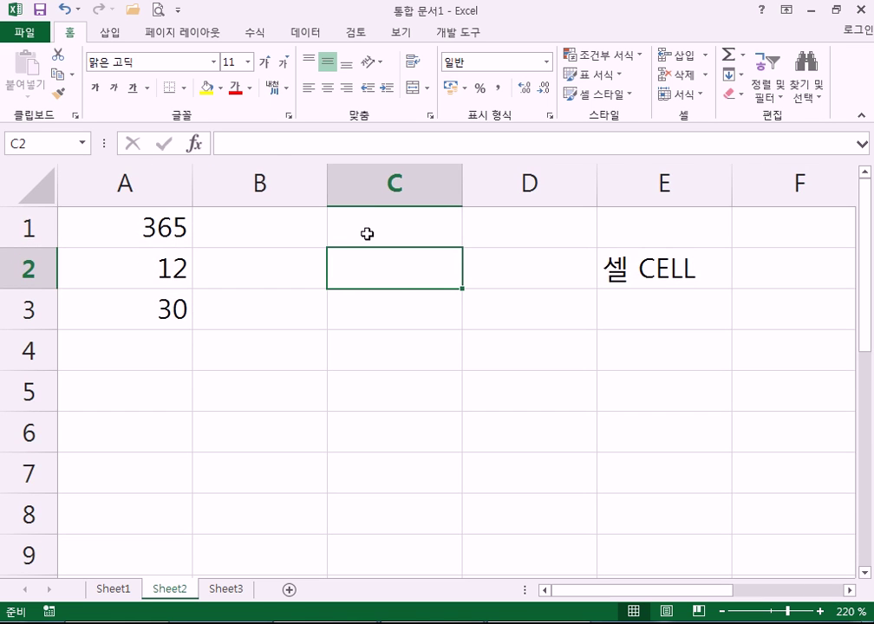
pyautogui.click(368, 232)
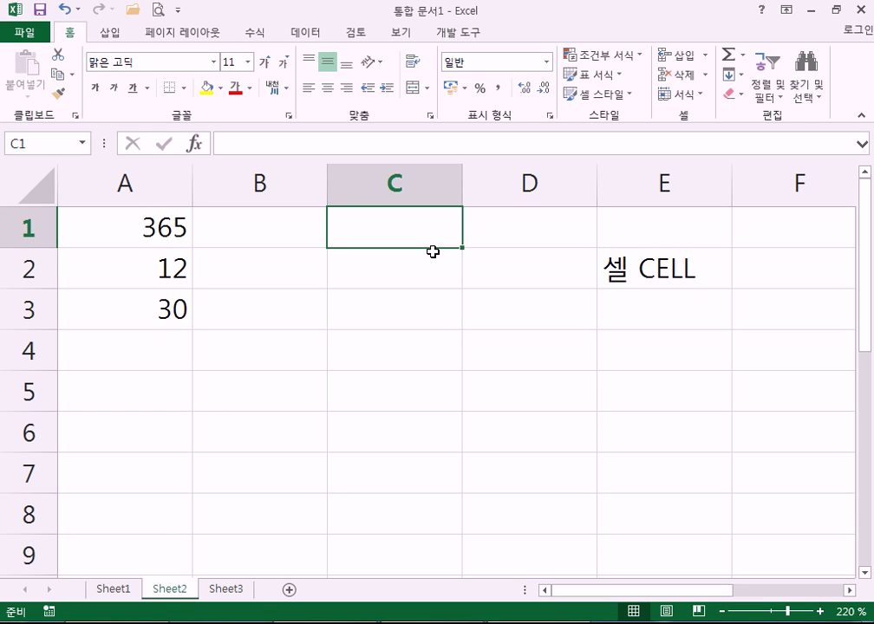
pyautogui.write('1-10')
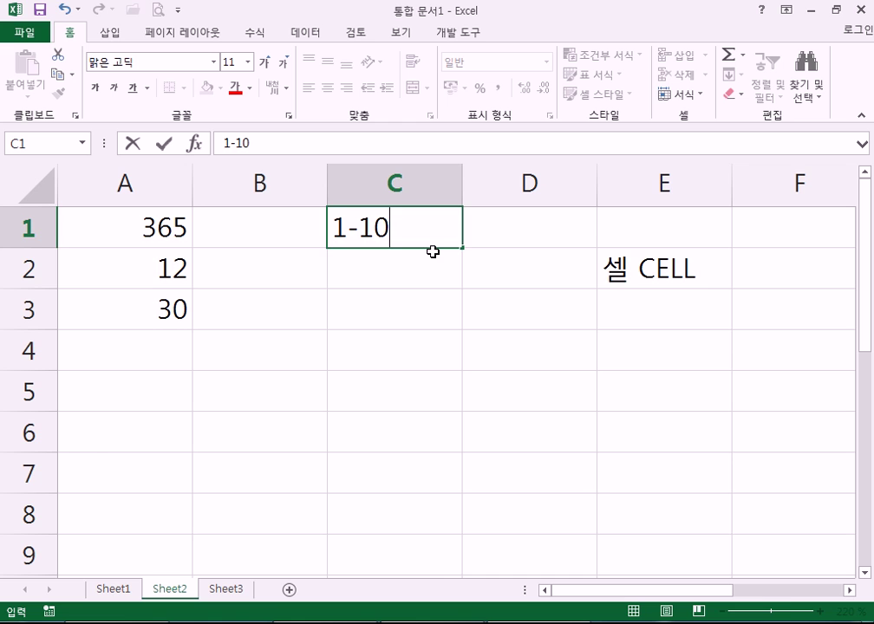
pyautogui.press('Return')
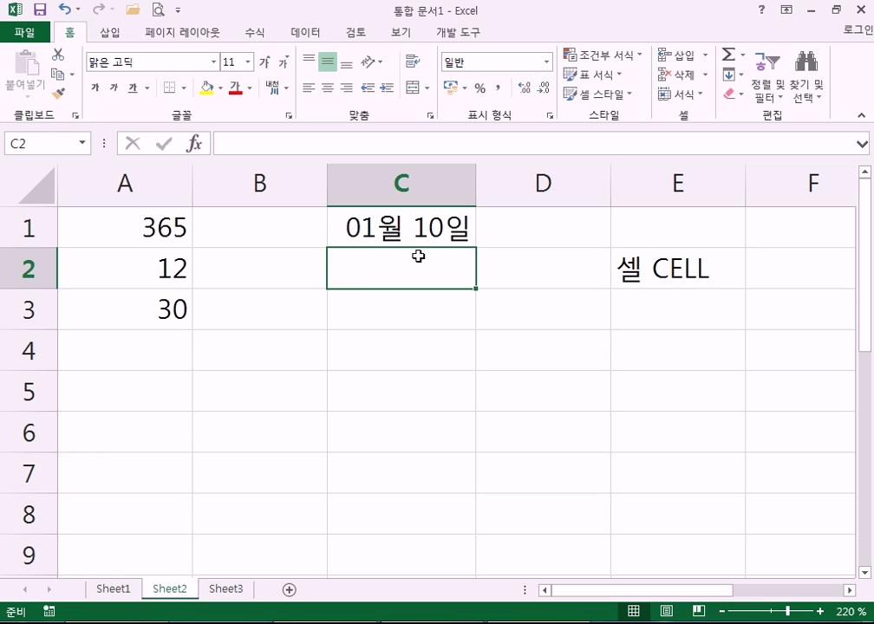
# Examine the full date stored in C1 in the formula bar and the status bar statistics of the block A1:E5
pyautogui.click(398, 190)
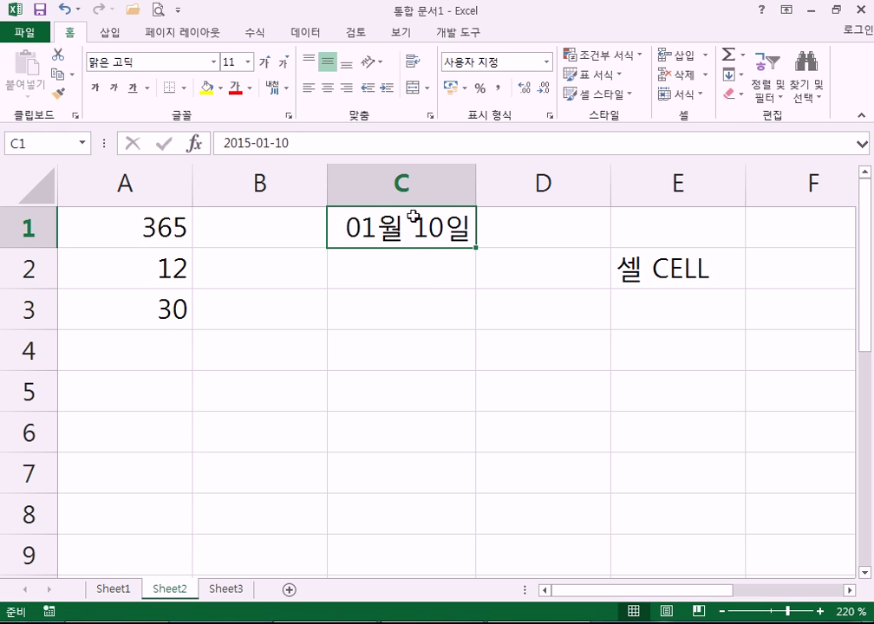
pyautogui.click(475, 284)
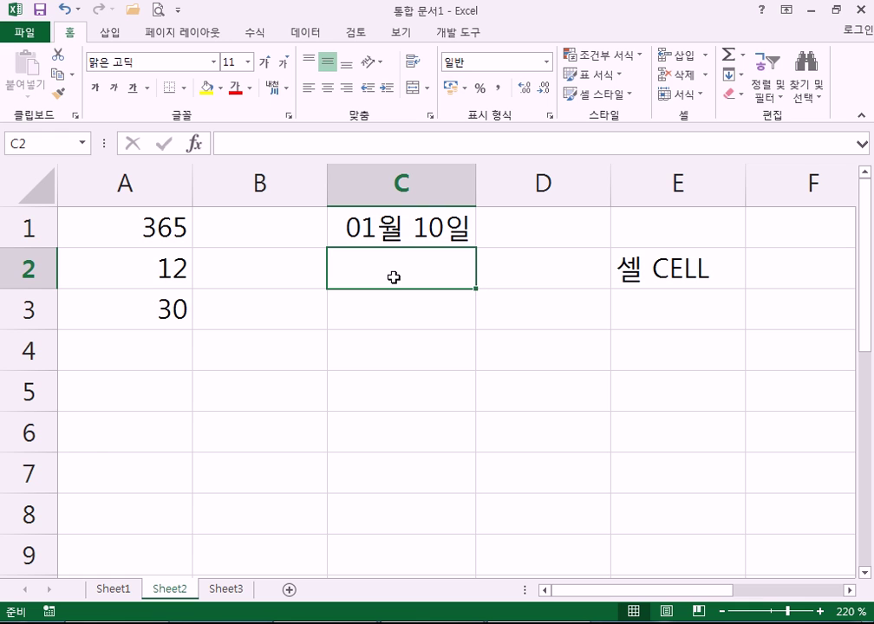
pyautogui.click(445, 228)
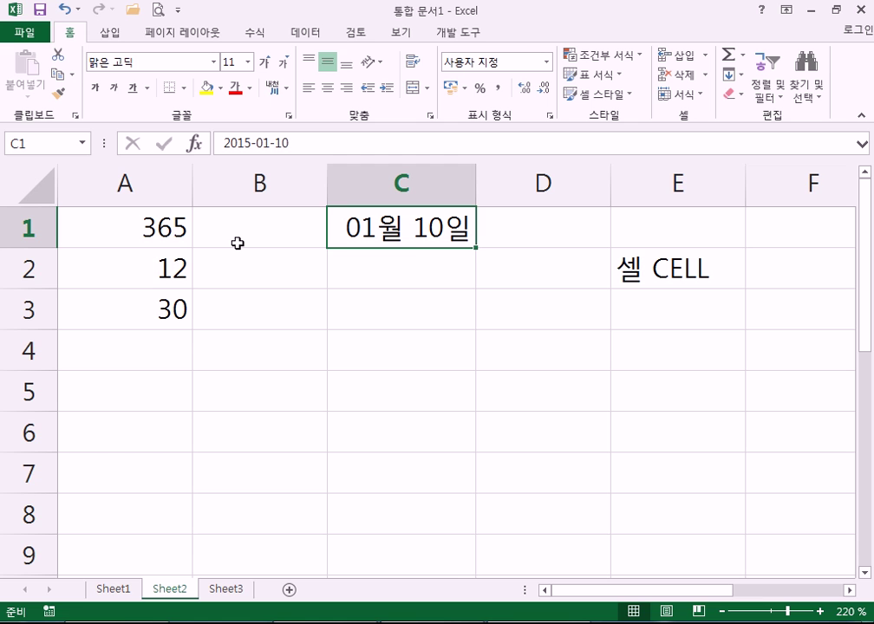
pyautogui.click(421, 271)
pyautogui.click(397, 233)
pyautogui.moveTo(169, 226); pyautogui.dragTo(694, 386)
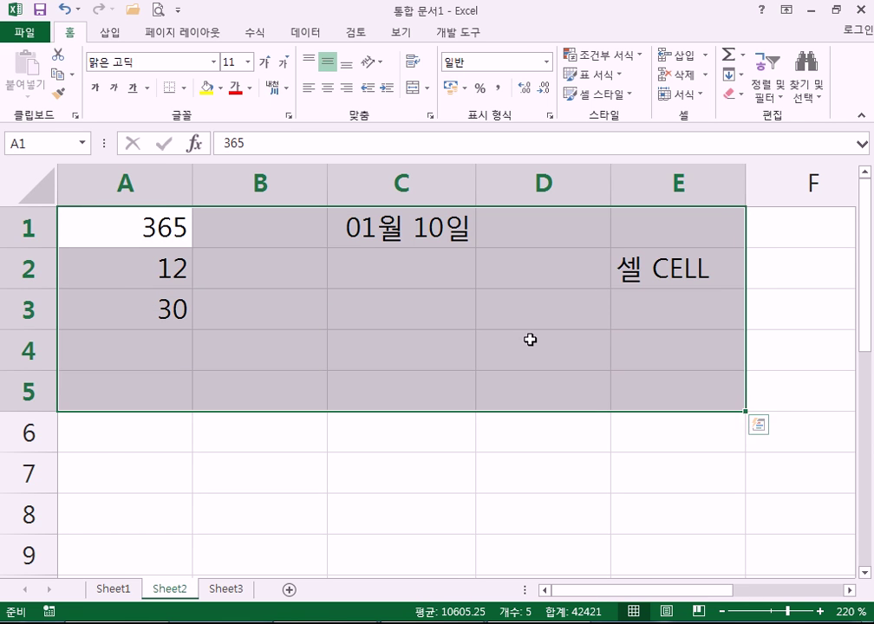
# Replace the date in cell C1 with the number 50
pyautogui.click(433, 228)
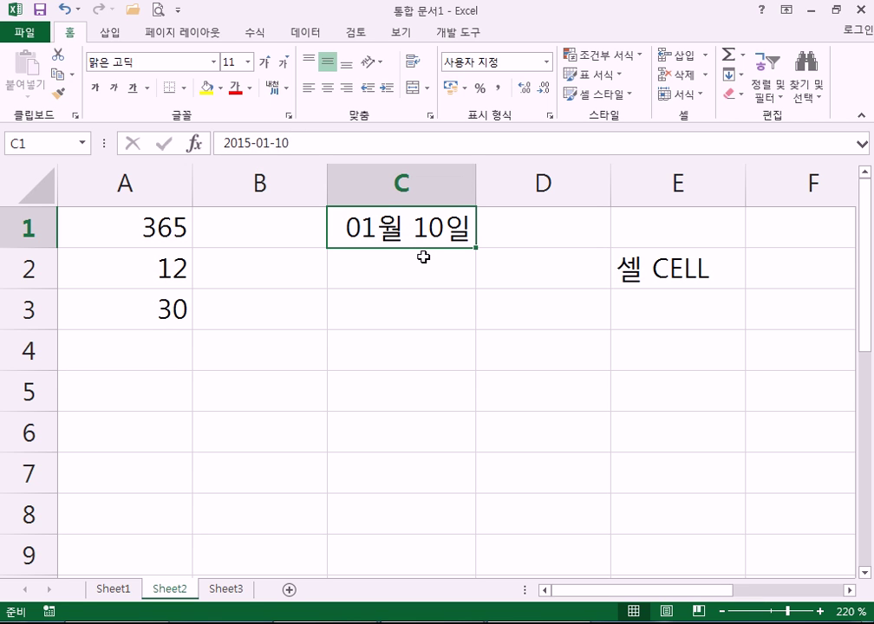
pyautogui.click(412, 282)
pyautogui.click(393, 228)
pyautogui.write('50')
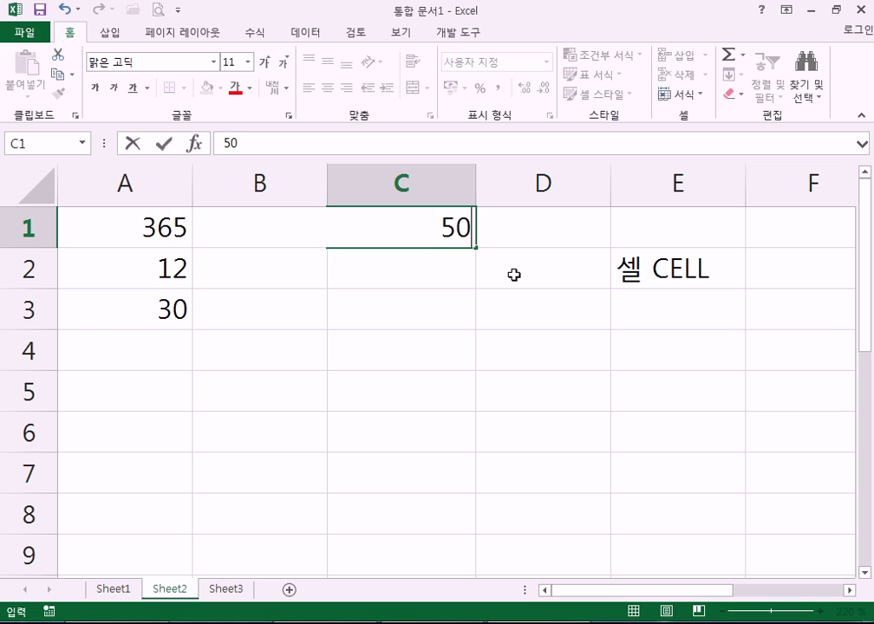
pyautogui.press('Return')
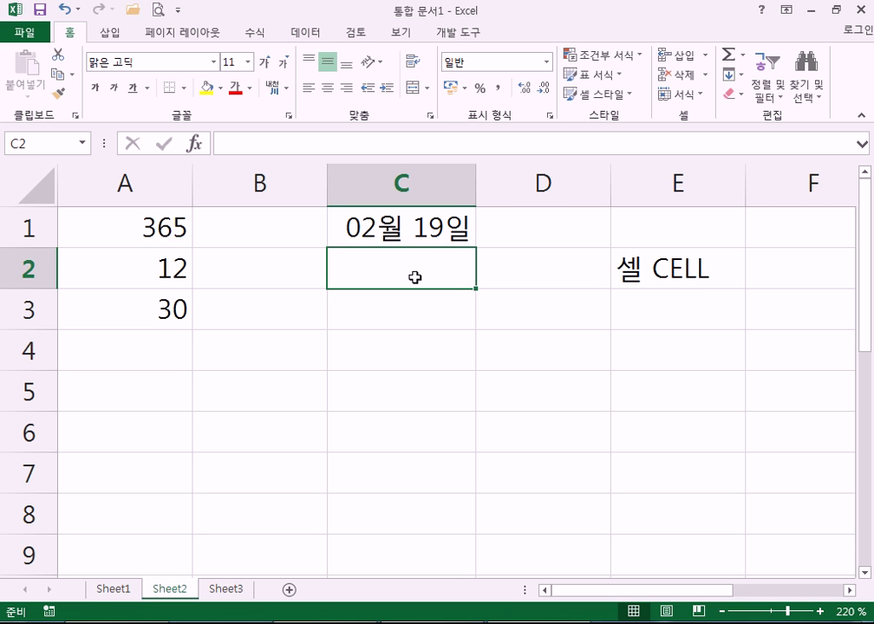
# Compare the stored values of C1, A1, A2, A3 and E2 in the formula bar with what the cells display
pyautogui.click(412, 241)
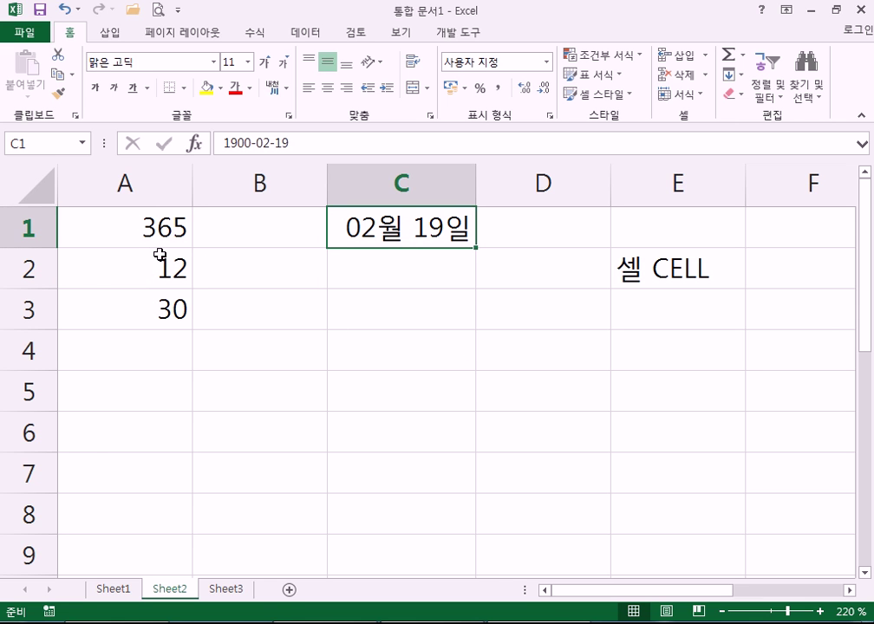
pyautogui.click(153, 230)
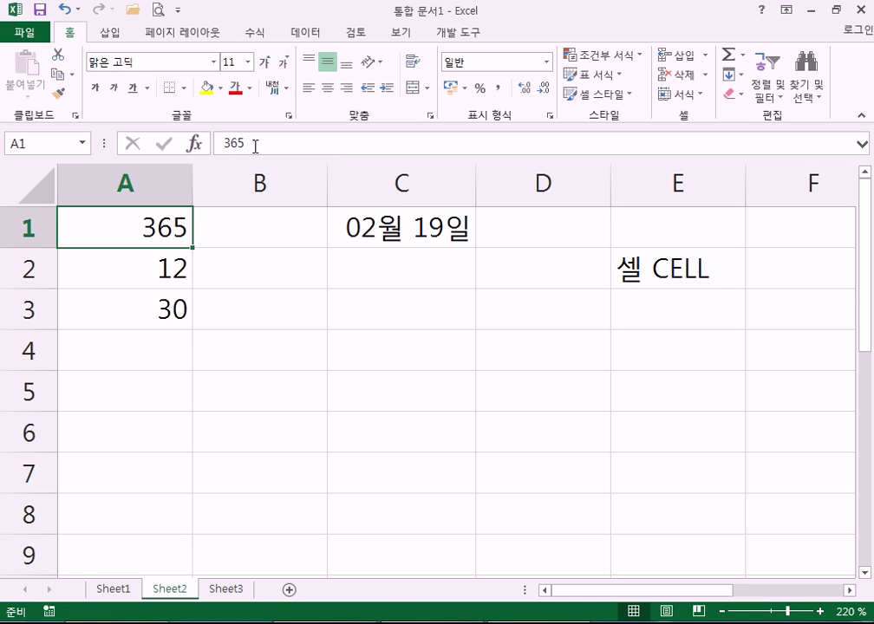
pyautogui.click(148, 267)
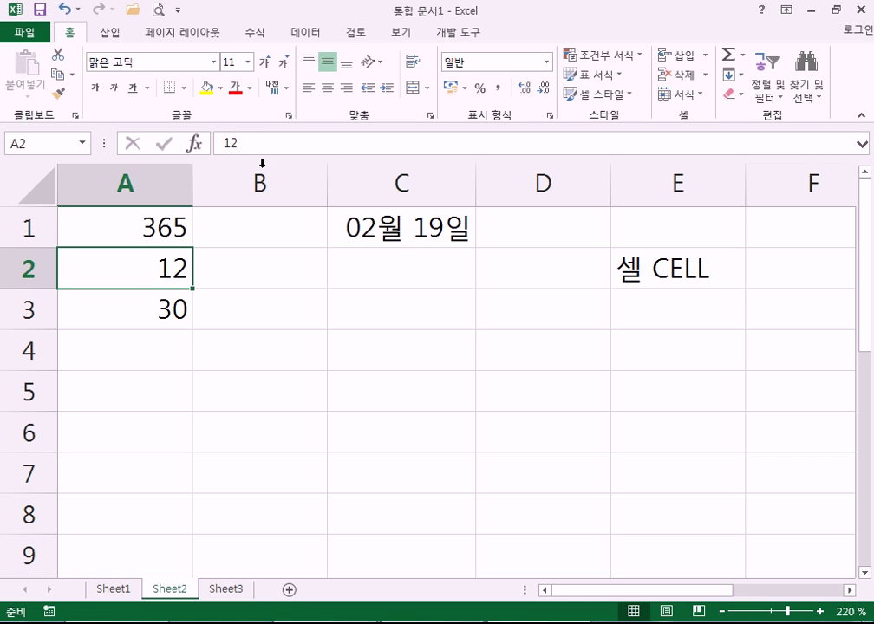
pyautogui.click(166, 313)
pyautogui.click(621, 270)
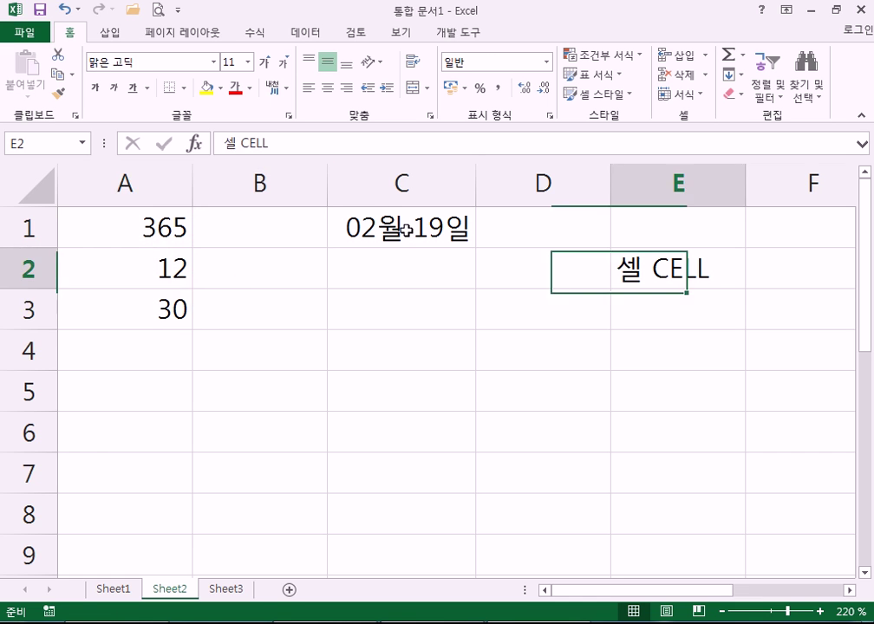
pyautogui.click(420, 227)
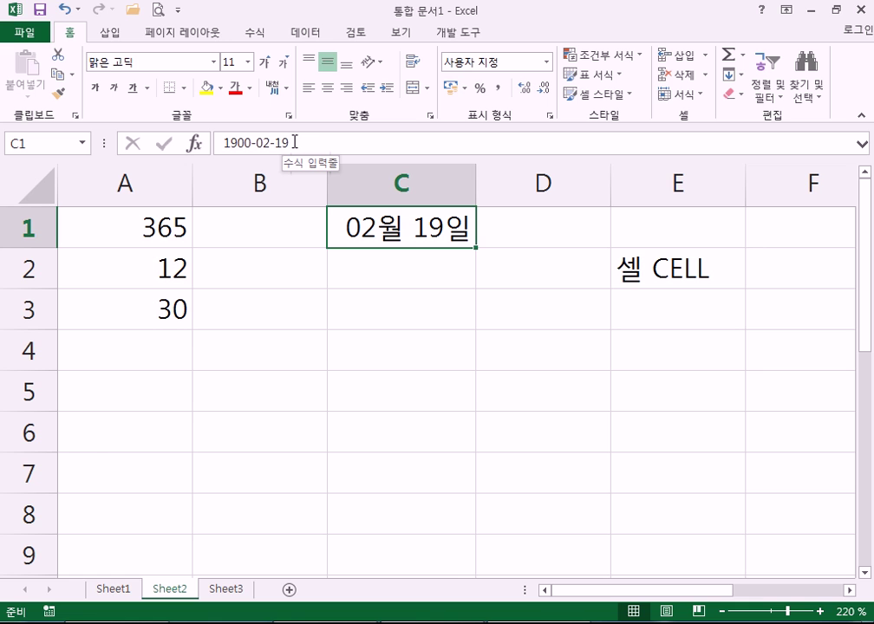
# Enter 50 in cell C1 again and reselect the cell to check its stored value
pyautogui.write('50')
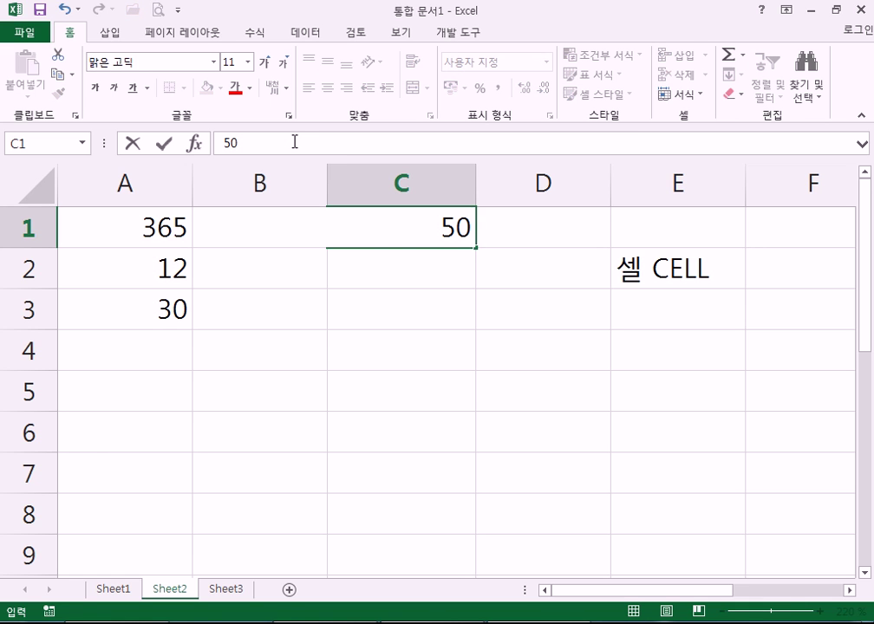
pyautogui.press('Return')
pyautogui.press('Up')
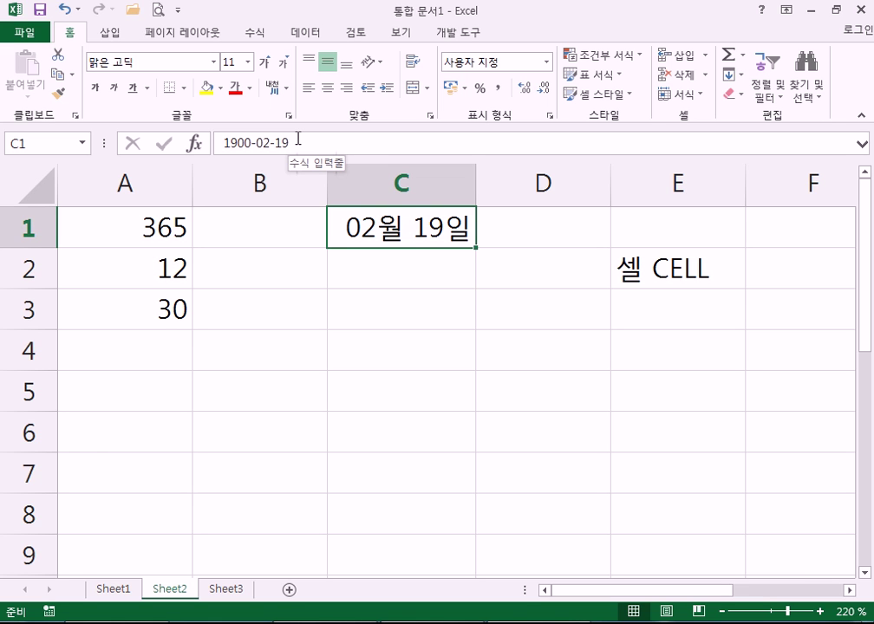
# Enter the number 1 in the date-formatted cell C1 and reselect the cell to check its stored value
pyautogui.write('1')
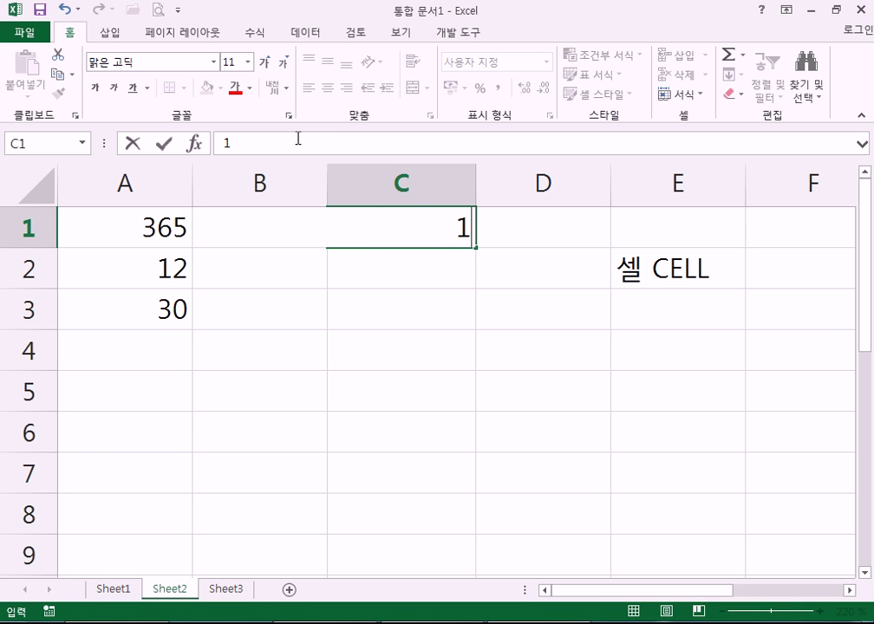
pyautogui.hotkey('ctrl', 'Return')
pyautogui.press('Return')
pyautogui.press('Up')
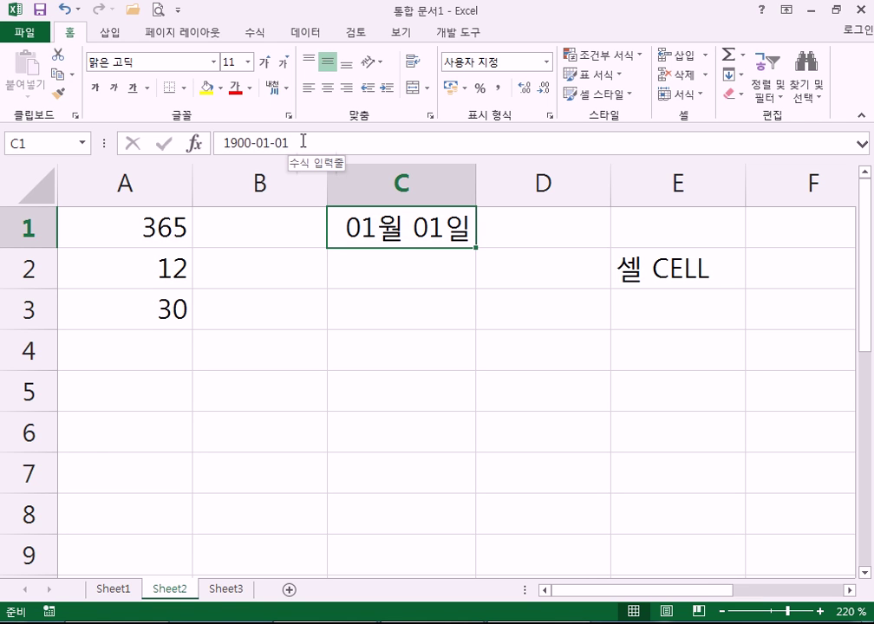
# Enter 1899-12-31 in cell C2
pyautogui.press('Down')
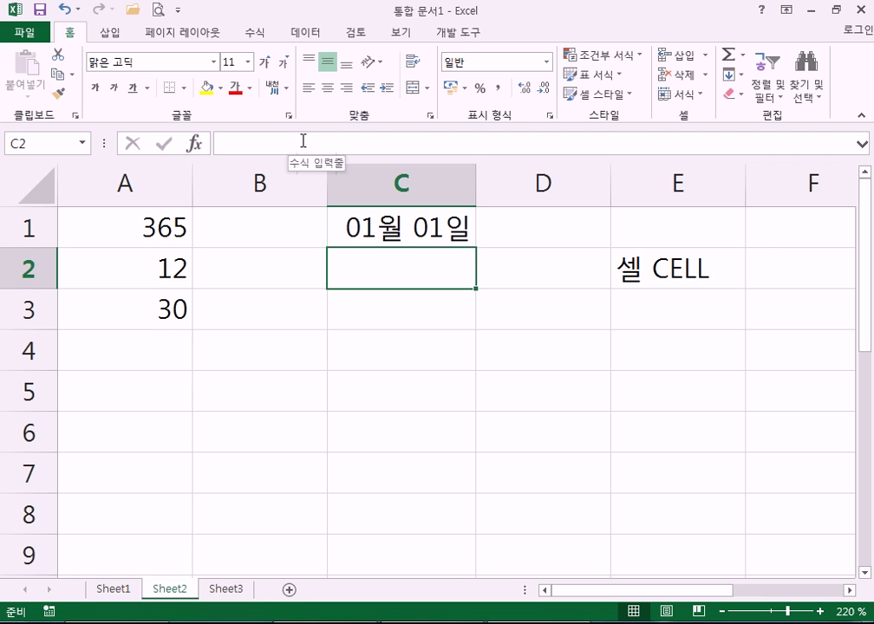
pyautogui.write('1899-12-31')
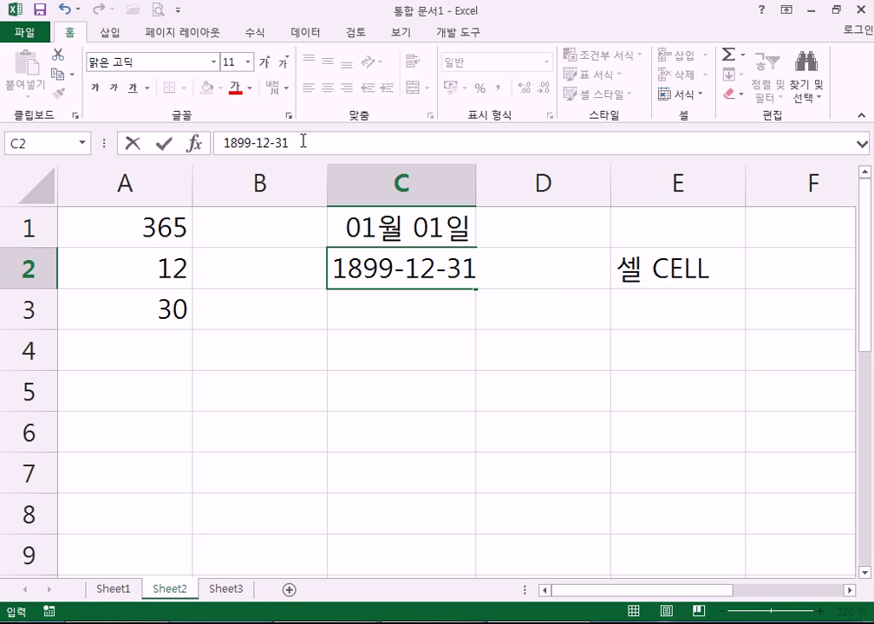
pyautogui.press('Return')
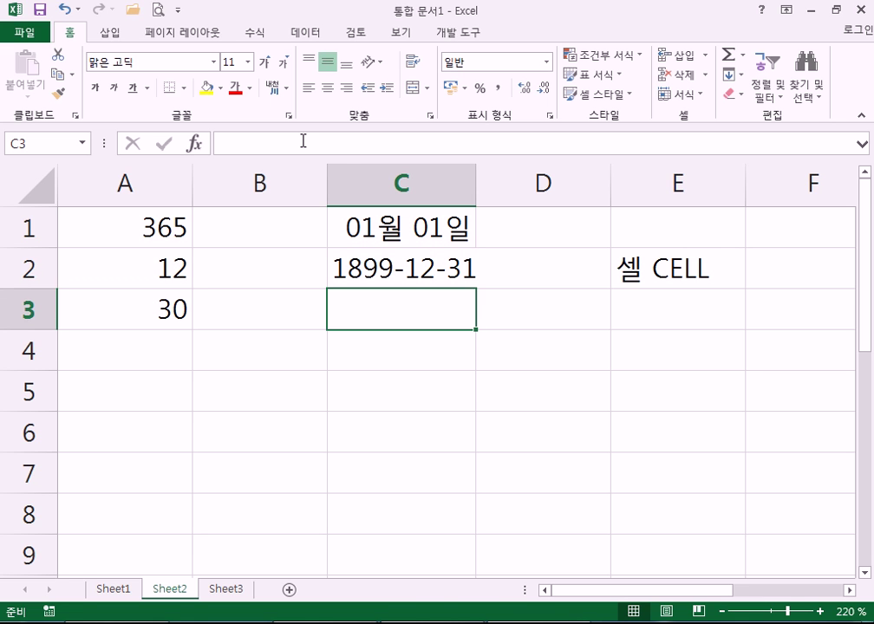
# Widen column C to about twice its width to compare how the entries in C1 and C2 are aligned
pyautogui.moveTo(473, 186); pyautogui.dragTo(564, 184)
pyautogui.click(362, 279)
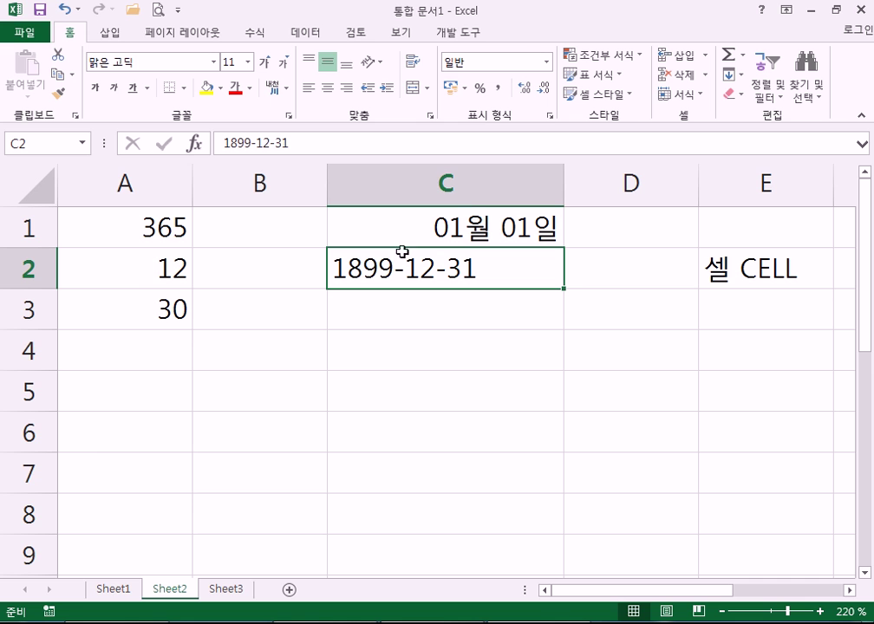
pyautogui.click(561, 176)
pyautogui.click(581, 176)
pyautogui.click(506, 181)
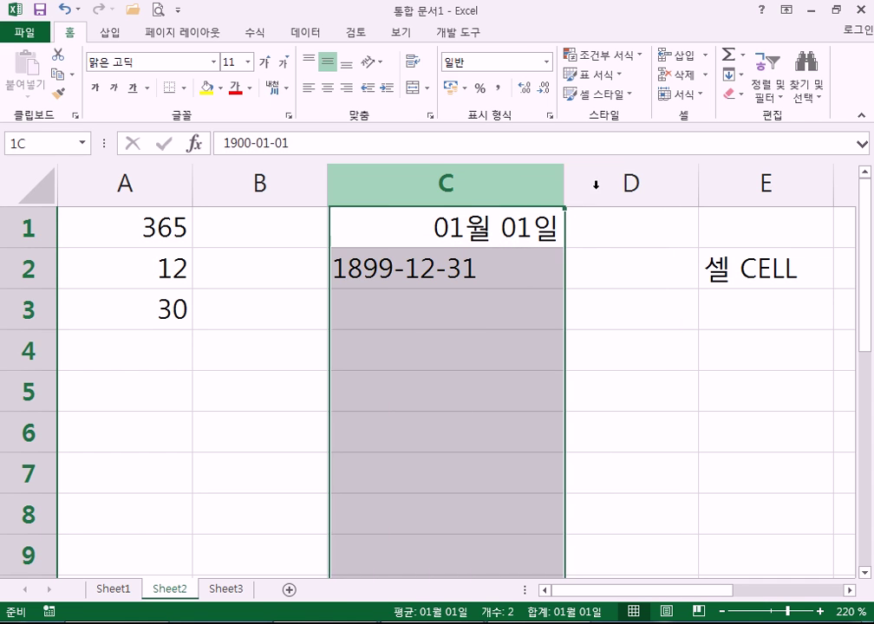
pyautogui.click(627, 183)
pyautogui.click(513, 183)
pyautogui.click(604, 179)
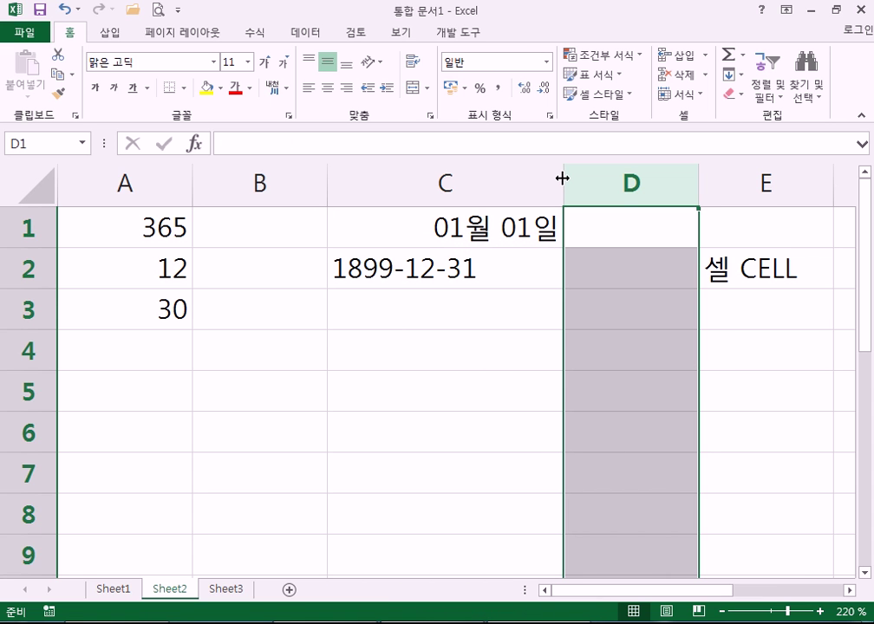
pyautogui.moveTo(563, 178); pyautogui.dragTo(452, 190)
pyautogui.moveTo(473, 186); pyautogui.dragTo(616, 188)
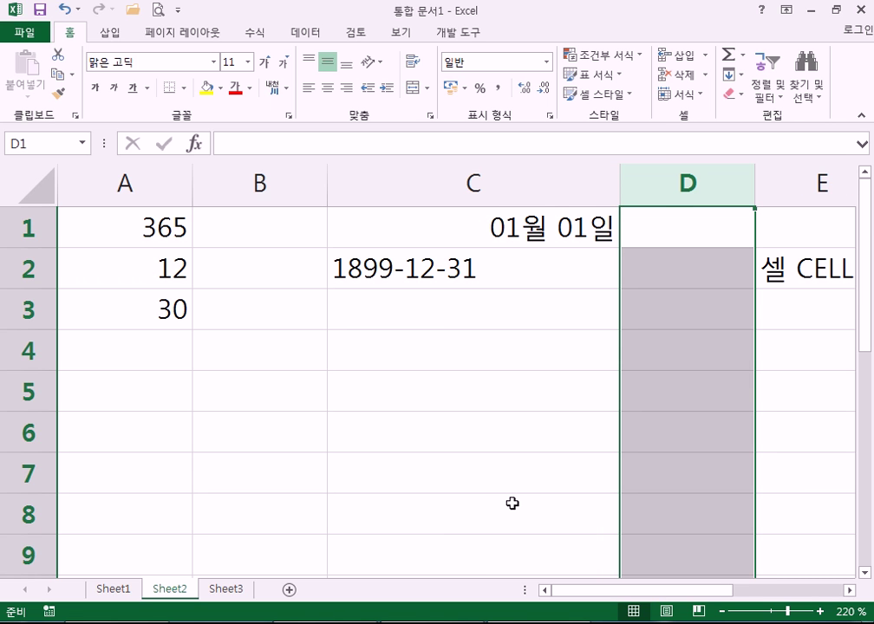
# Narrow column D to about a third of its width so the text in E2 is fully in view
pyautogui.click(143, 228)
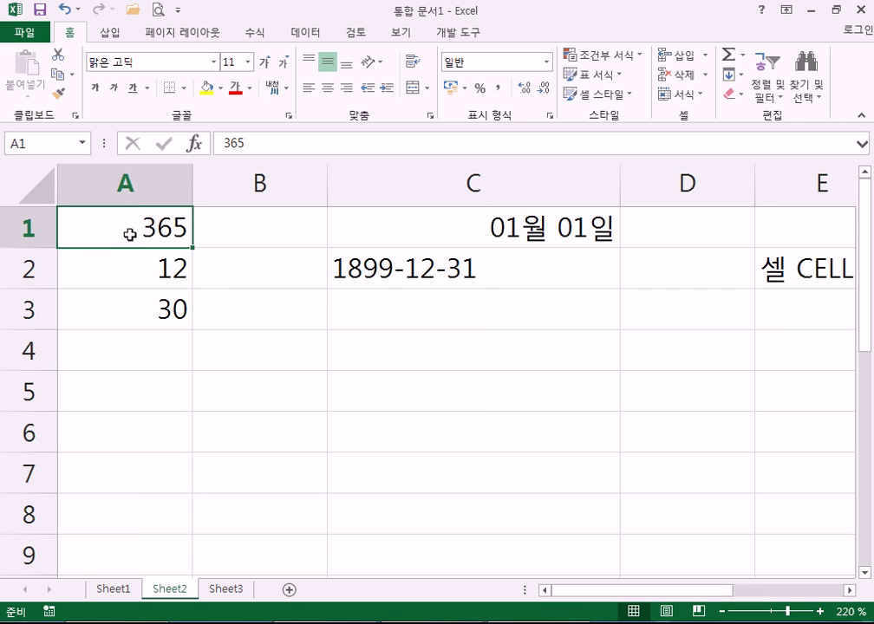
pyautogui.click(782, 288)
pyautogui.moveTo(755, 190); pyautogui.dragTo(663, 189)
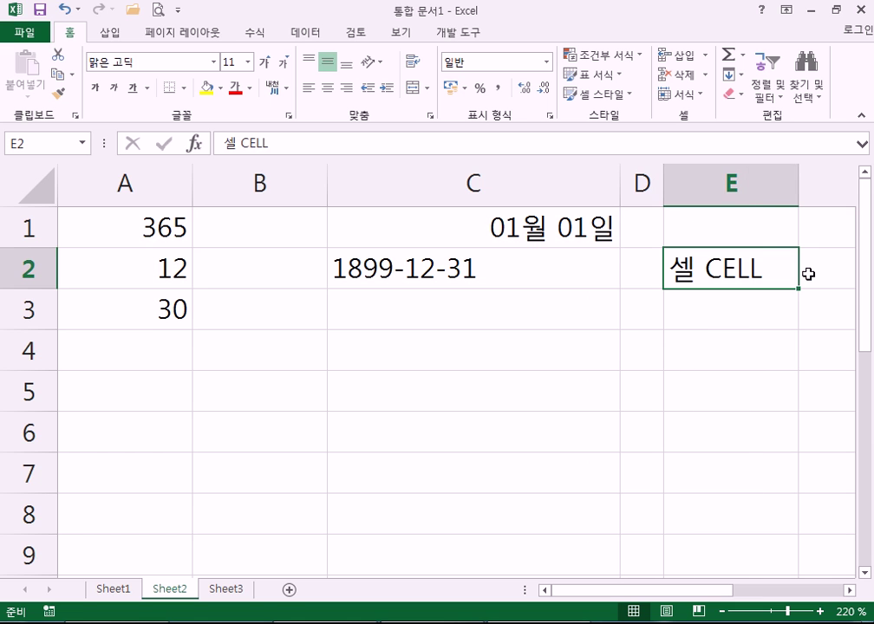
# Right-align the 1899-12-31 entry in cell C2, and switch the alignment off again
pyautogui.click(365, 286)
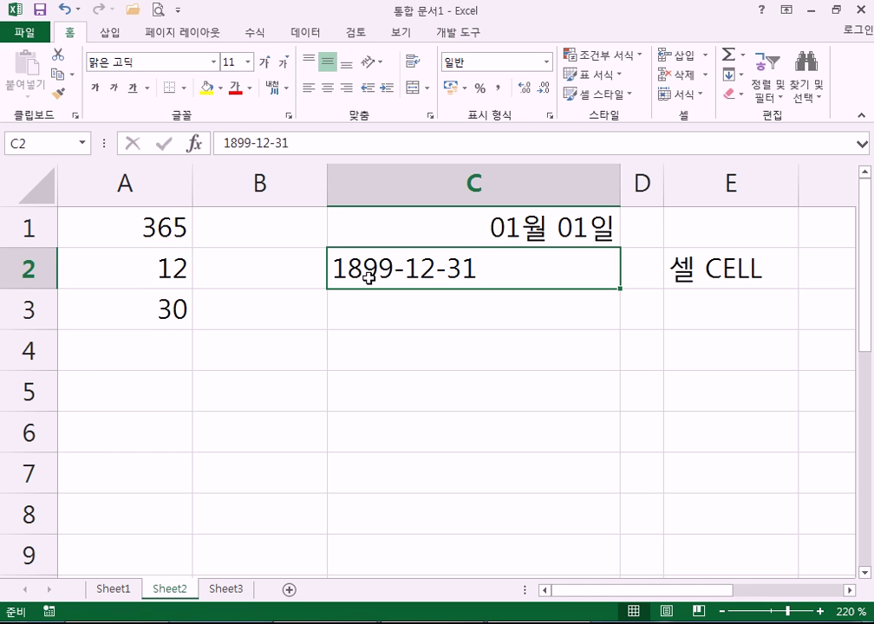
pyautogui.click(347, 88)
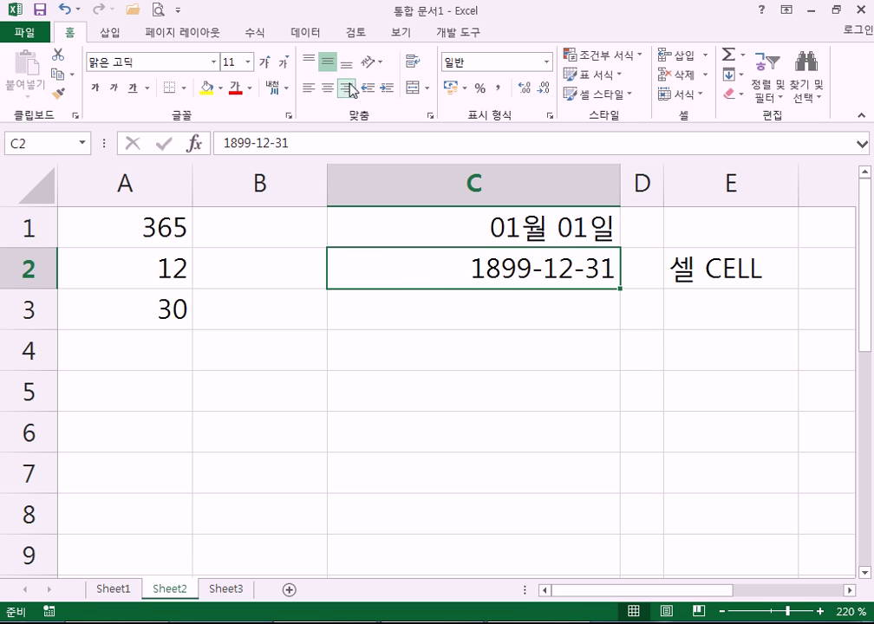
pyautogui.click(346, 88)
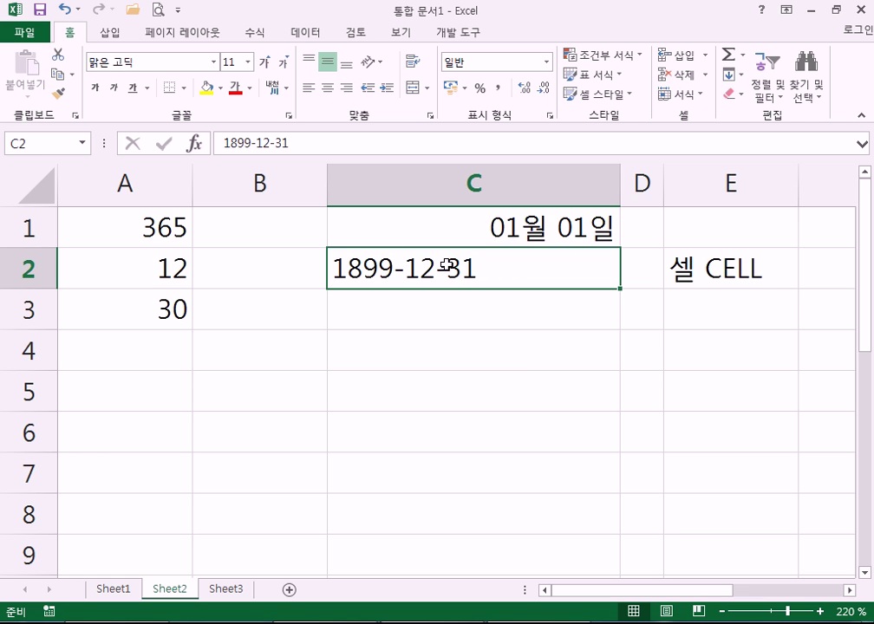
# Try entering 5-3 in cell C4
pyautogui.click(491, 229)
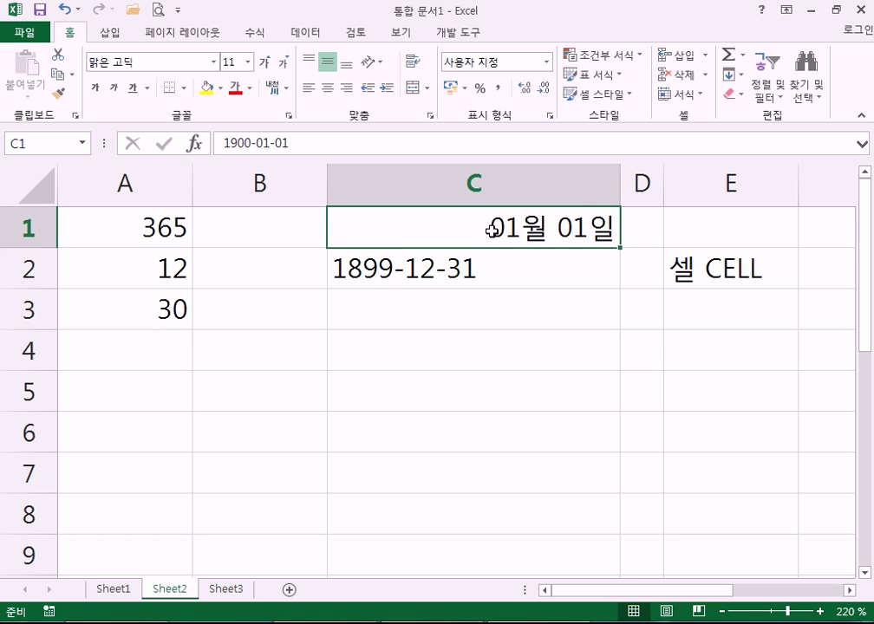
pyautogui.click(455, 347)
pyautogui.write('5-3')
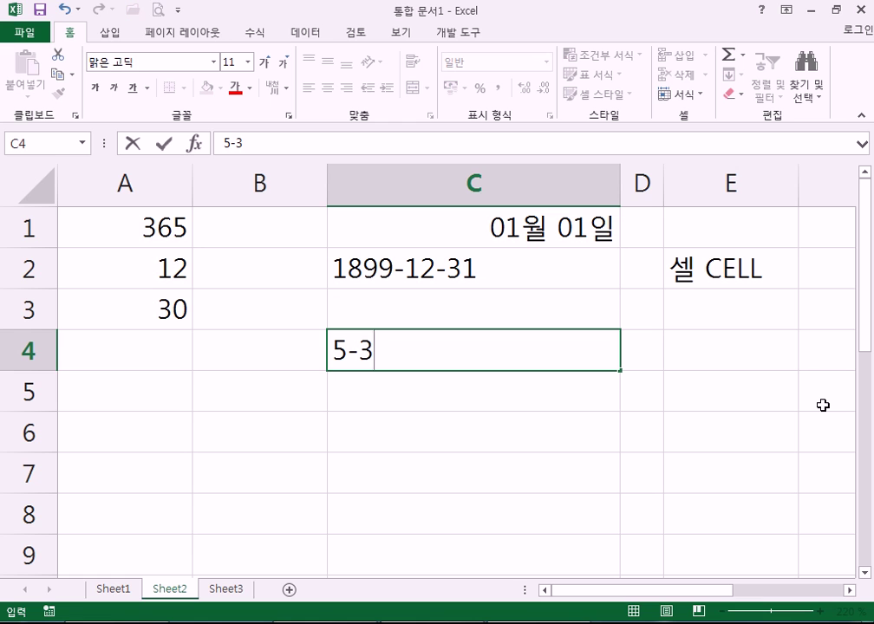
pyautogui.hotkey('ctrl', 'Return')
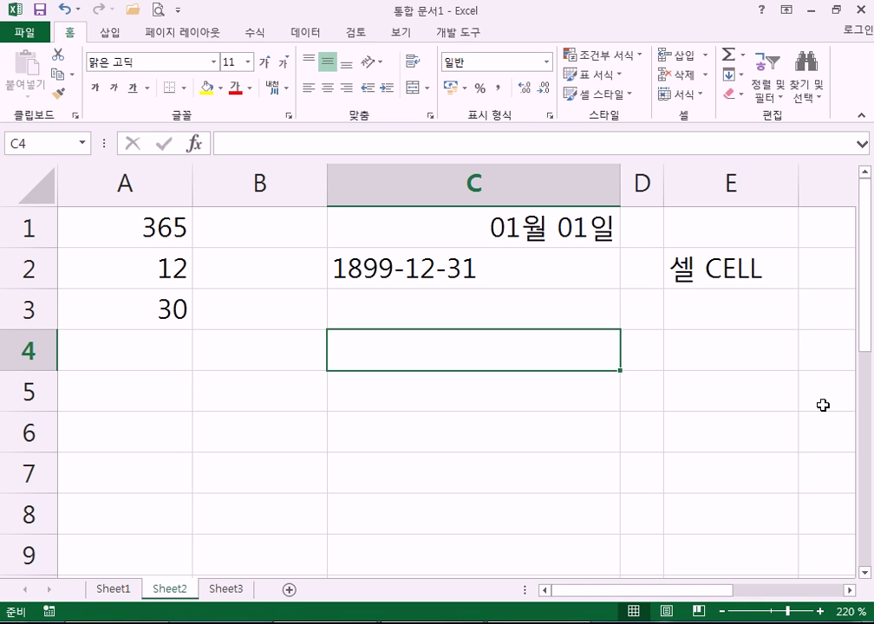
# Enter 50 in the date-formatted cell C1 to view it as a date
pyautogui.press('Up')
pyautogui.press('Up')
pyautogui.press('Up')
pyautogui.write('50')
pyautogui.hotkey('ctrl', 'Return')
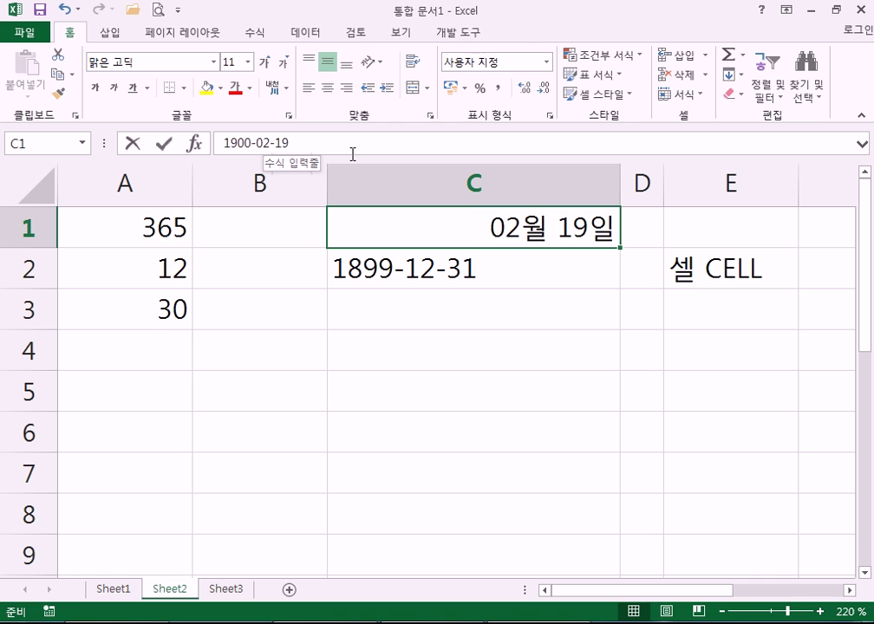
# Enter 40000 in the date-formatted cell C1 and select the cell again
pyautogui.write('40000')
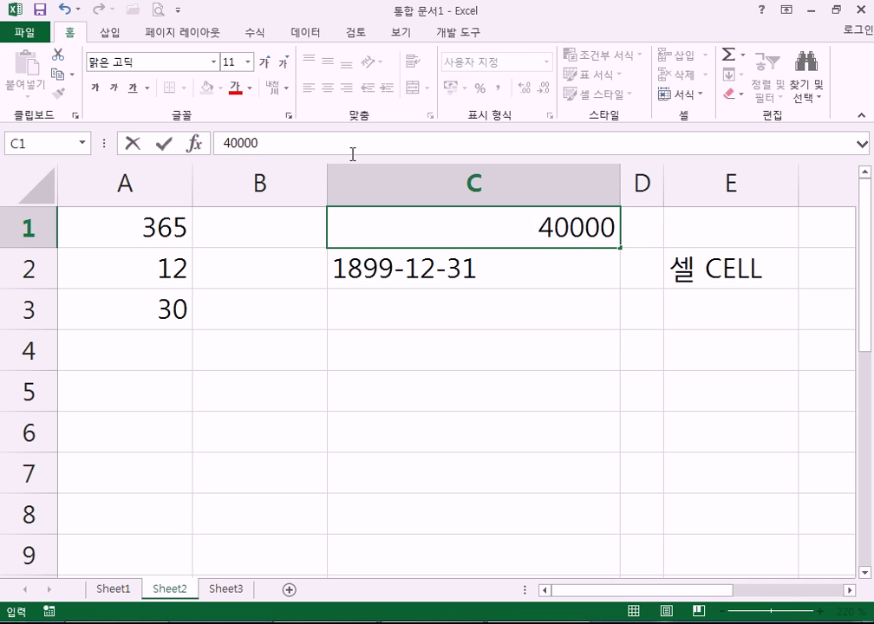
pyautogui.press('Return')
pyautogui.press('Up')
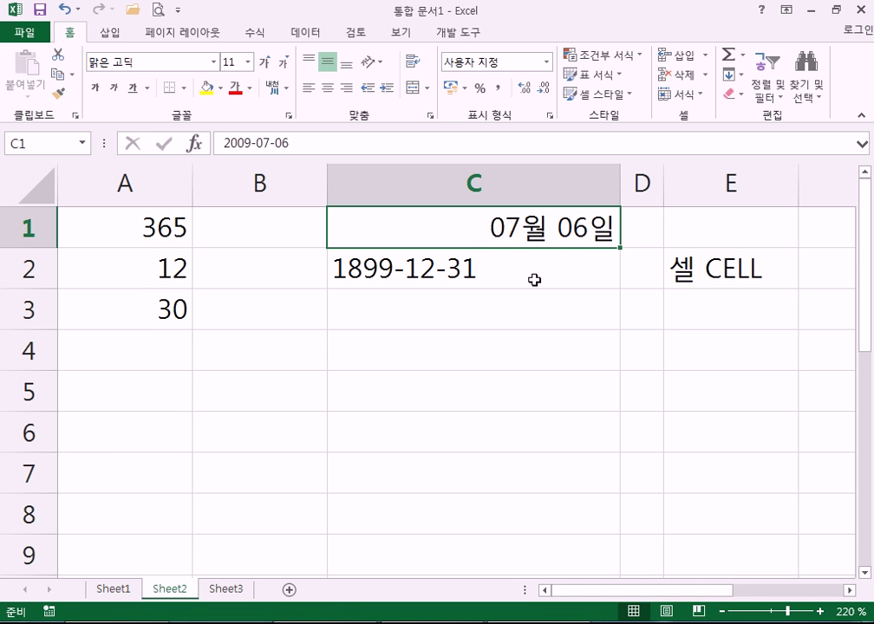
# Enter the date 2015-01-10 in cell C3 and reselect the cell to check its alignment
pyautogui.press('Down')
pyautogui.press('Down')
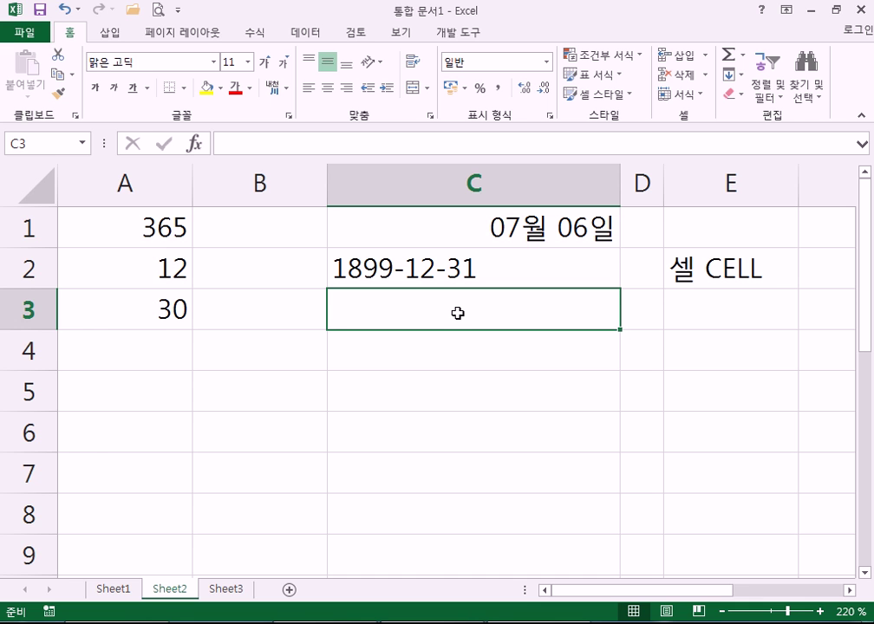
pyautogui.write('2015-01-10')
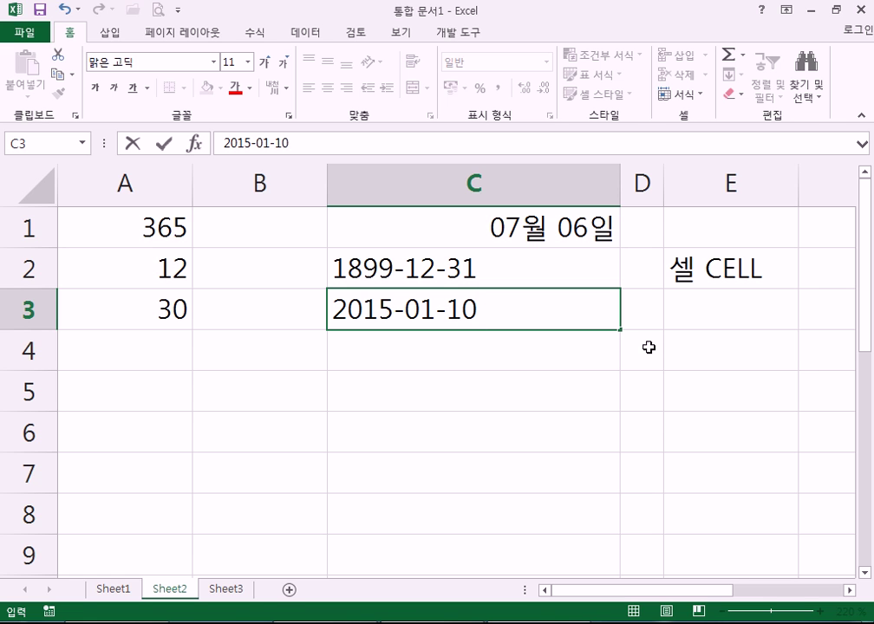
pyautogui.press('Return')
pyautogui.click(605, 326)
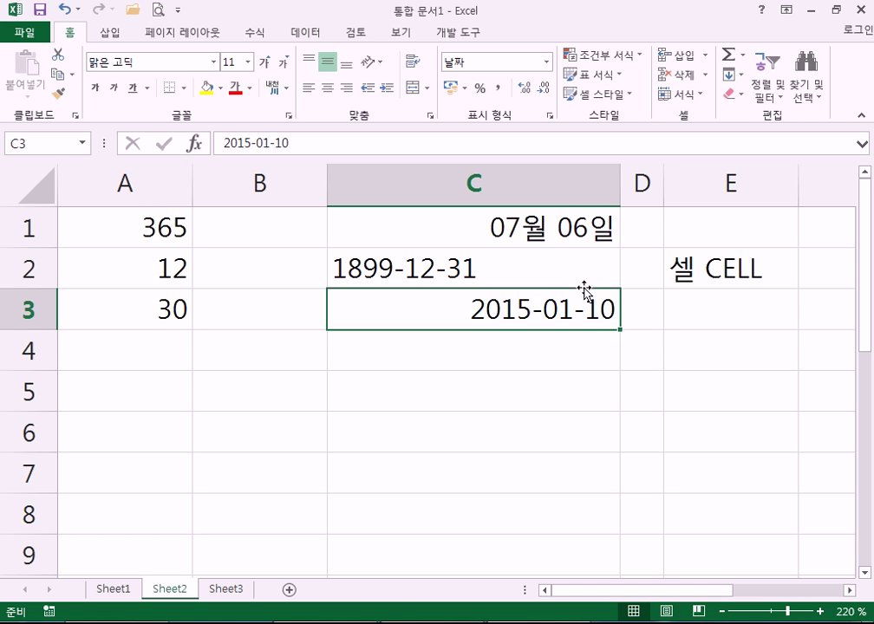
# Try entering 2015-01-10 in cell C4 as well
pyautogui.click(492, 351)
pyautogui.doubleClick(476, 345)
pyautogui.hotkey('ctrl', "'")
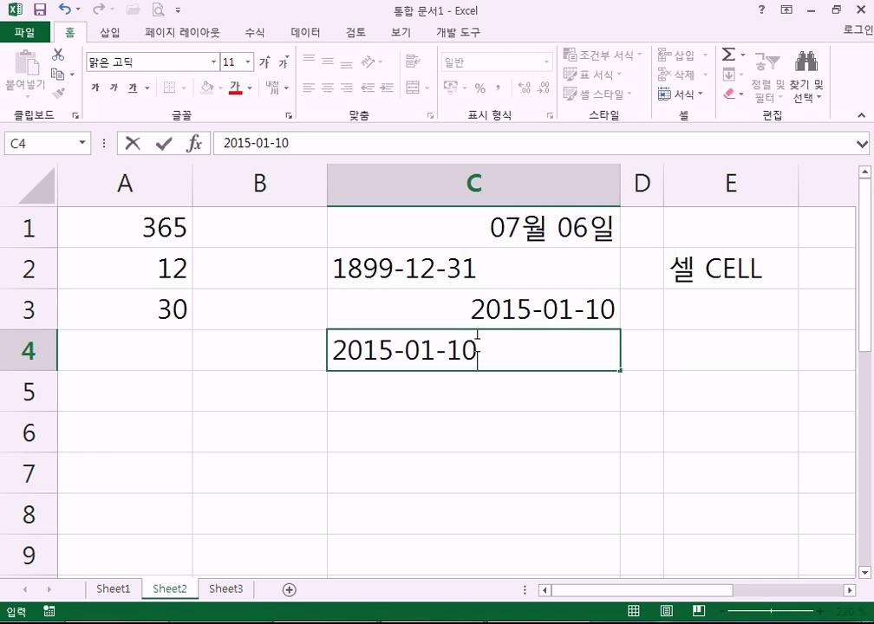
pyautogui.press('Escape')
# Show the date in C3 as its serial number with the comma style, undoing and reapplying the format once
pyautogui.click(523, 310)
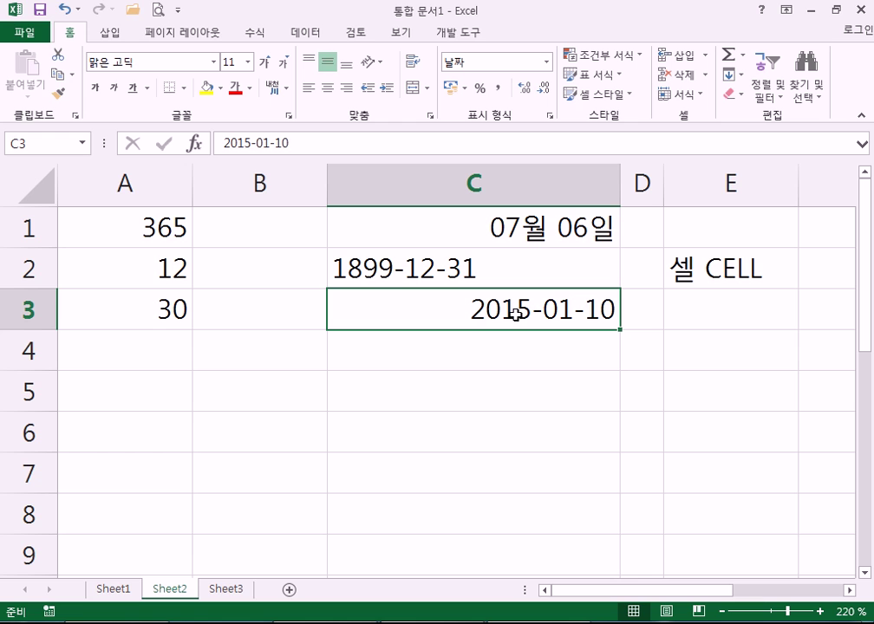
pyautogui.click(499, 88)
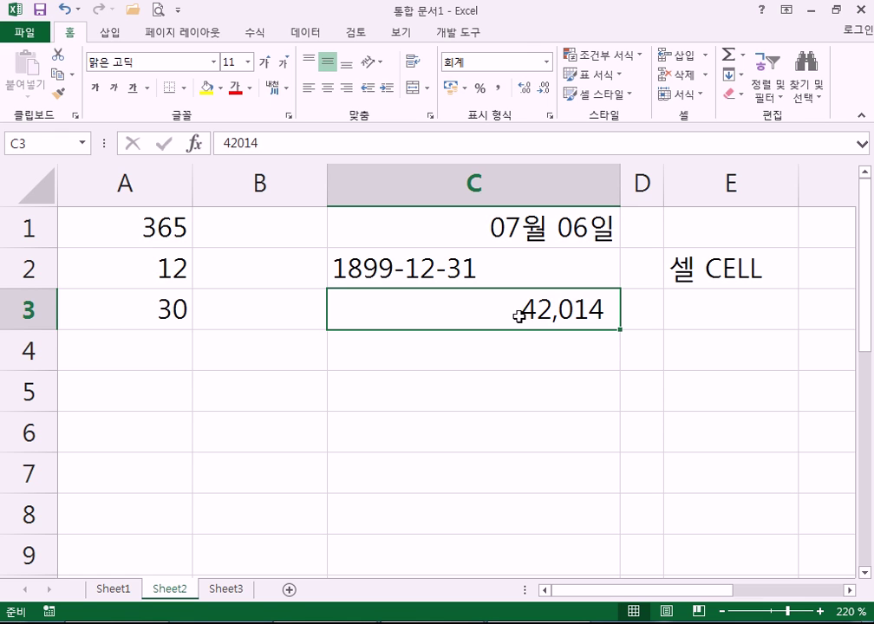
pyautogui.click(525, 351)
pyautogui.click(524, 308)
pyautogui.click(65, 11)
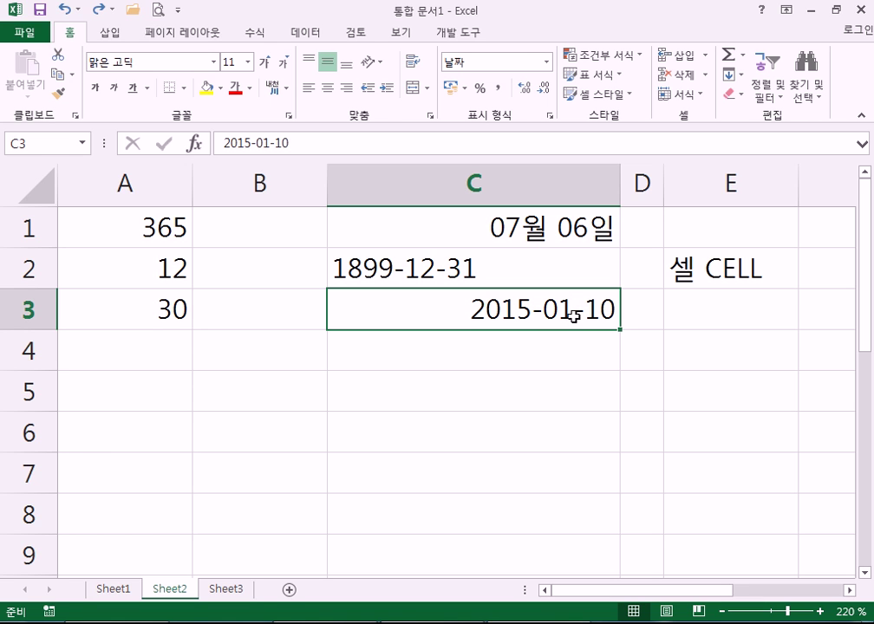
pyautogui.click(499, 88)
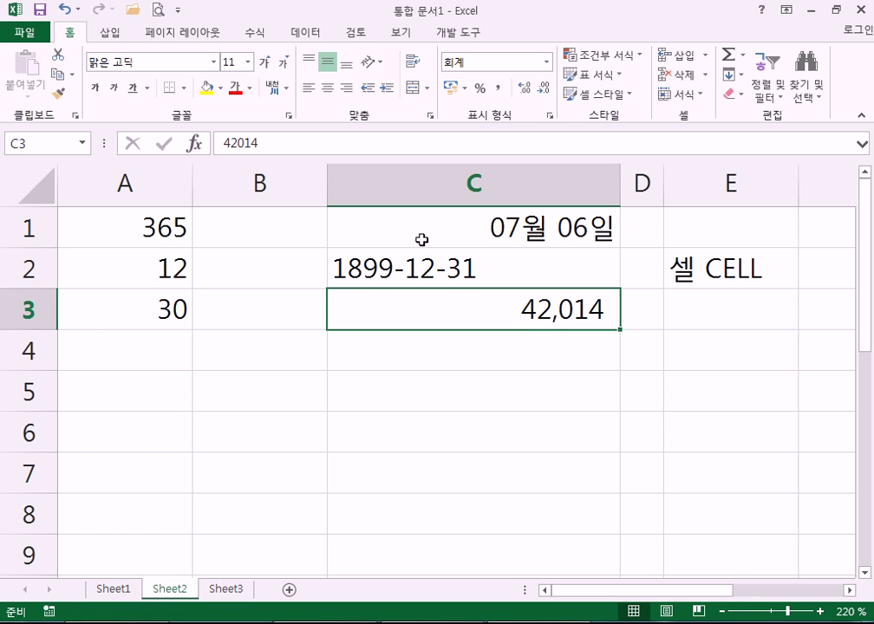
# Switch to Sheet3, collapse the ribbon, and enter the title 성적표 in cell A1
pyautogui.click(227, 593)
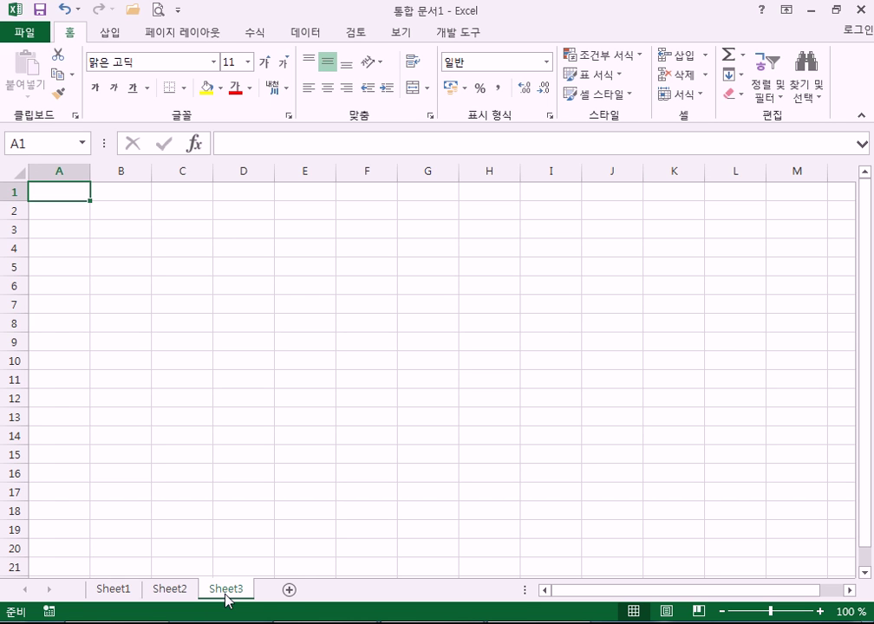
pyautogui.doubleClick(69, 33)
pyautogui.scroll(5, 93, 236)
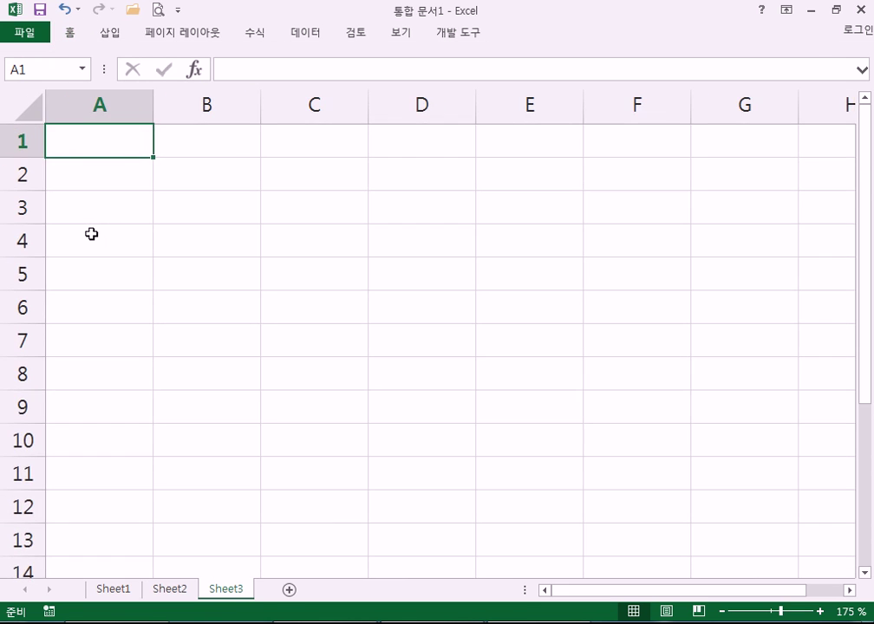
pyautogui.write('tjdwjrvy')
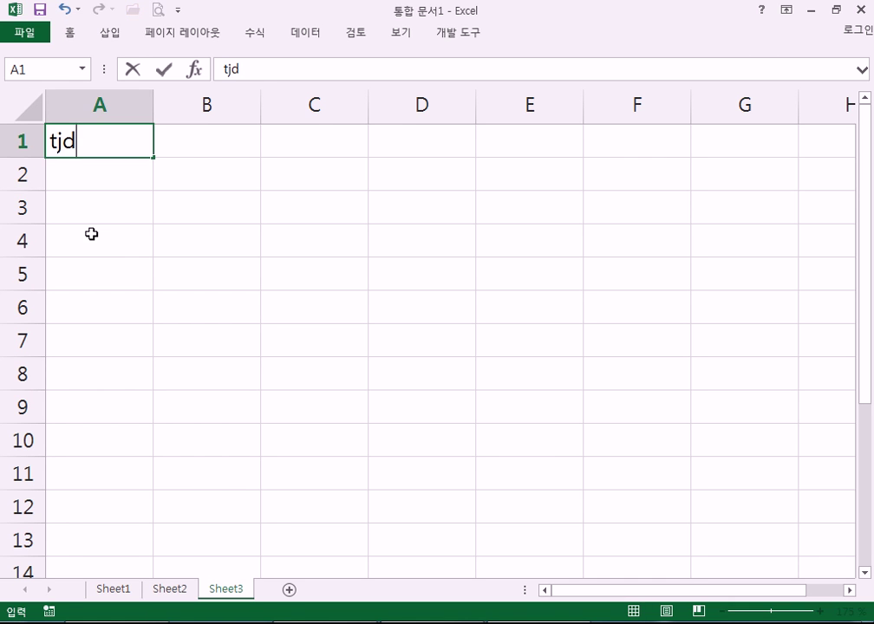
pyautogui.press('Return')
pyautogui.press('Return')
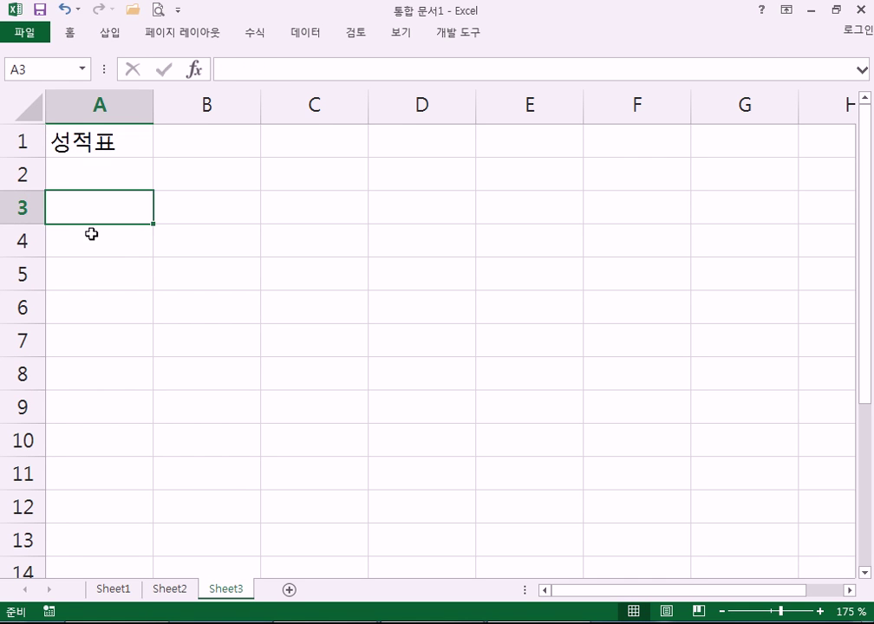
# Enter the column headings 이름, 국어, 영어, 수학 and 합계 in cells A3 to E3
pyautogui.write('dlfma')
pyautogui.press('Tab')
pyautogui.write('rnrdj')
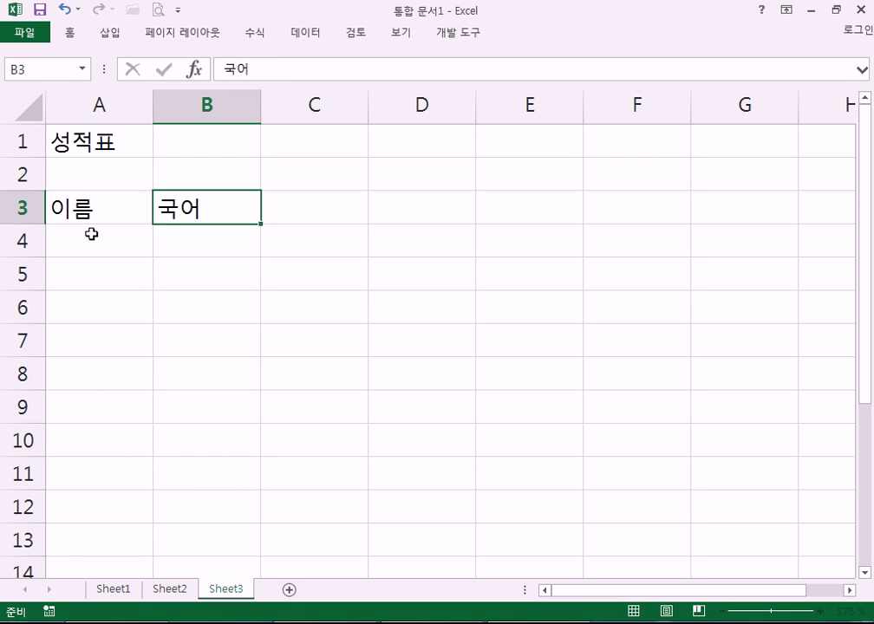
pyautogui.press('Tab')
pyautogui.write('duddj')
pyautogui.press('Tab')
pyautogui.write('tngkr')
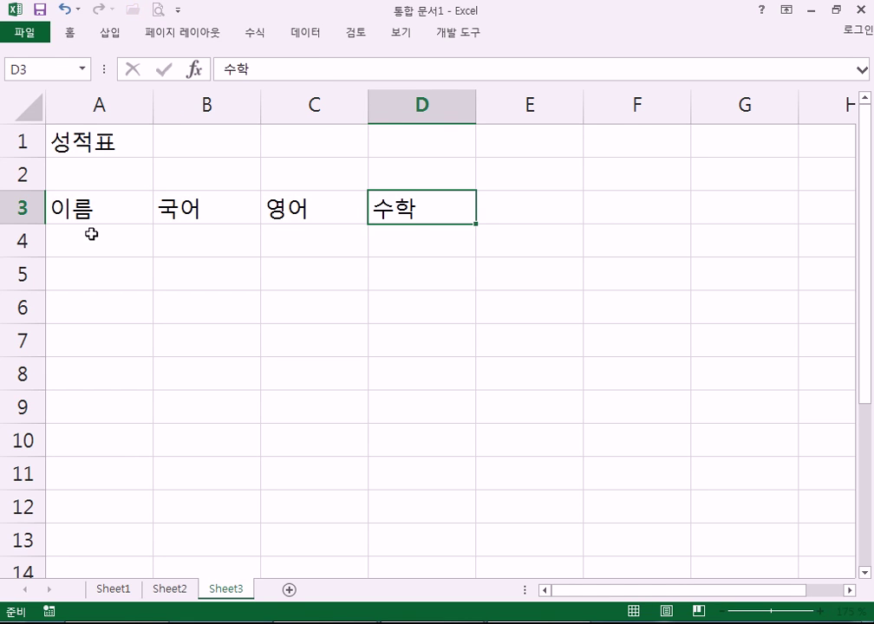
pyautogui.press('Tab')
pyautogui.write('gkqrP')
# Enter the three students' names in cells A4 to A6 below the 이름 heading
pyautogui.click(91, 234)
pyautogui.write('ghdrlfehd')
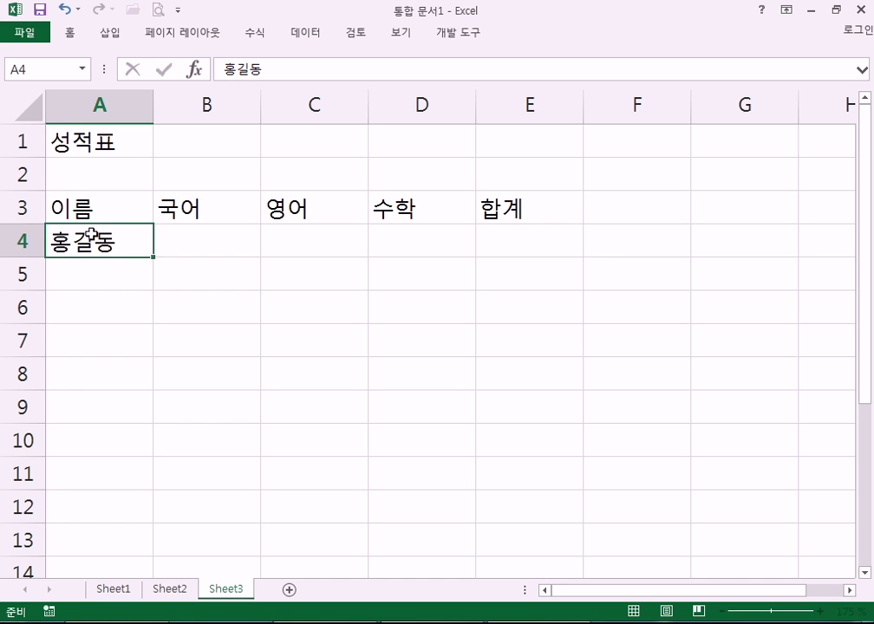
pyautogui.press('Return')
pyautogui.write('dlfwlao')
pyautogui.press('Return')
pyautogui.write('dlarjrwjd')
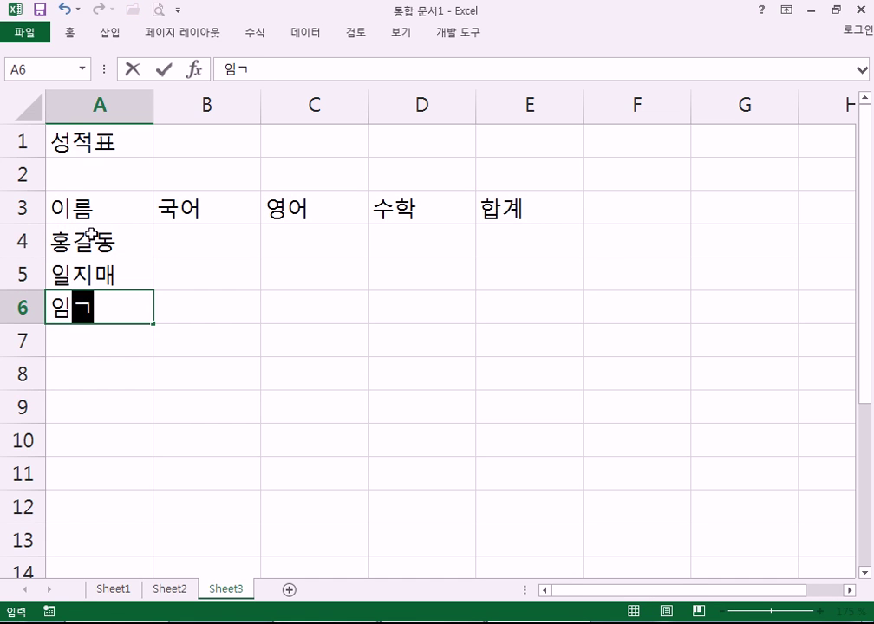
# Correct the middle syllable of the student's name in A6 to 꺽
pyautogui.press('F2')
pyautogui.press('Left')
pyautogui.press('BackSpace')
pyautogui.write('rjr')
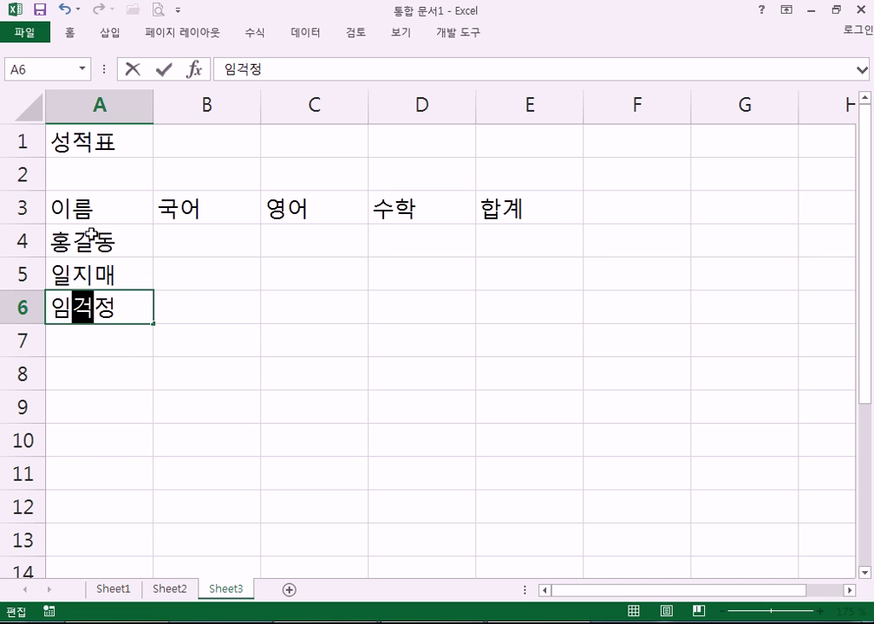
pyautogui.press('BackSpace')
pyautogui.press('BackSpace')
pyautogui.press('BackSpace')
pyautogui.write('Rjr')
pyautogui.press('Right')
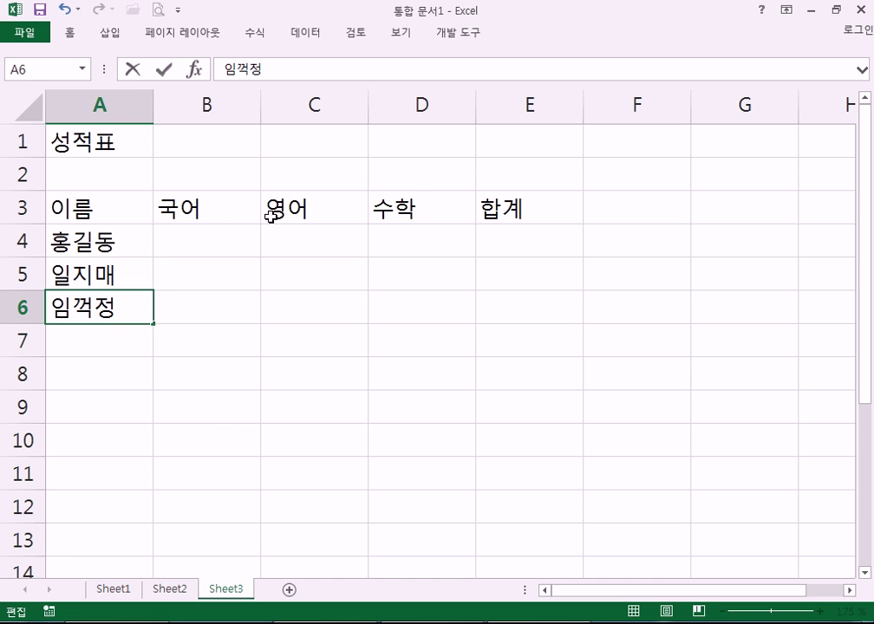
# Select the score range B4:D6 and enter the 국어 scores 90, 80 and 60 in B4 to B6
pyautogui.moveTo(205, 240); pyautogui.dragTo(442, 306)
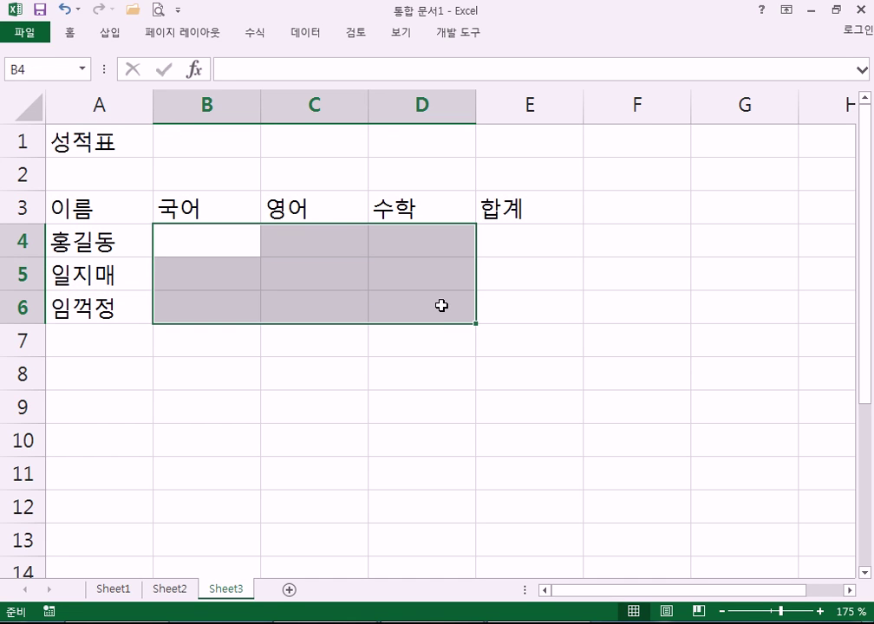
pyautogui.write('90')
pyautogui.press('Return')
pyautogui.write('80')
pyautogui.press('Return')
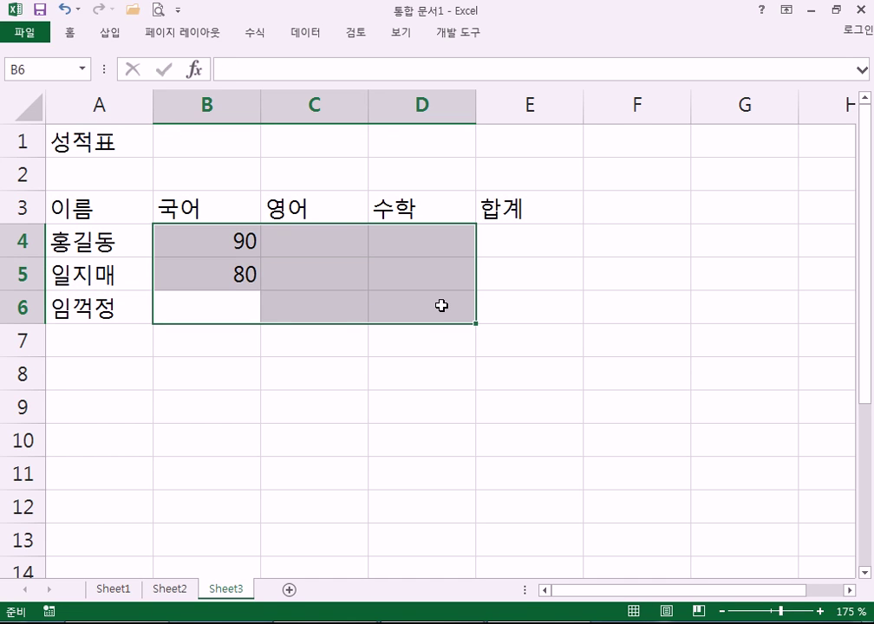
pyautogui.write('60')
pyautogui.press('Return')
# Enter the 영어 scores 50, 40 and 30 in C4 to C6, replacing the mistyped 650
pyautogui.write('650')
pyautogui.press('Return')
pyautogui.hotkey('shift', 'Return')
pyautogui.write('50')
pyautogui.press('Return')
pyautogui.write('40')
pyautogui.press('Return')
pyautogui.write('30')
pyautogui.press('Return')
# Enter the 수학 scores 20, 10 and 90 in D4 to D6
pyautogui.write('20')
pyautogui.press('Return')
pyautogui.write('10')
pyautogui.press('Return')
pyautogui.write('90')
pyautogui.press('Return')
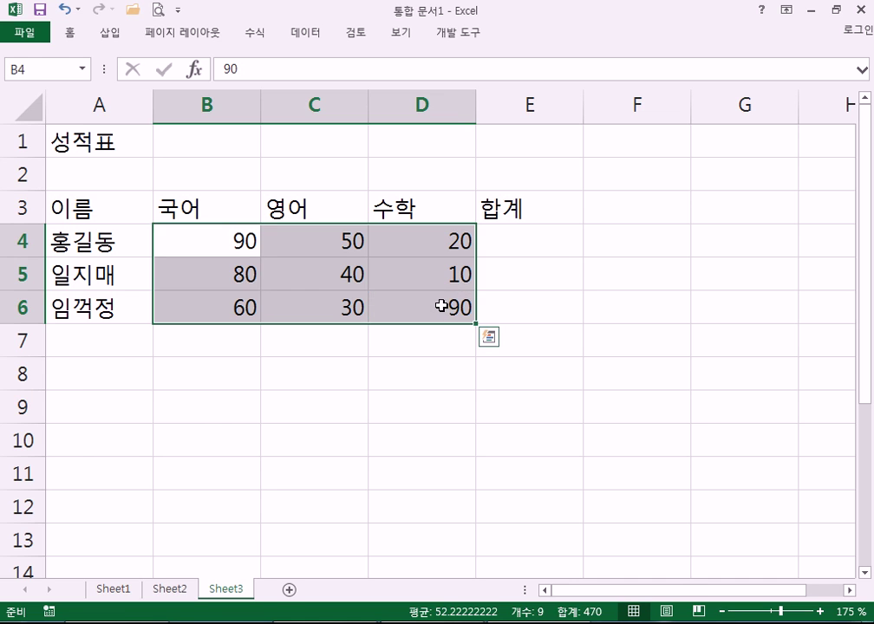
# Add the row label 합계 in cell A7 below the students' names
pyautogui.click(560, 285)
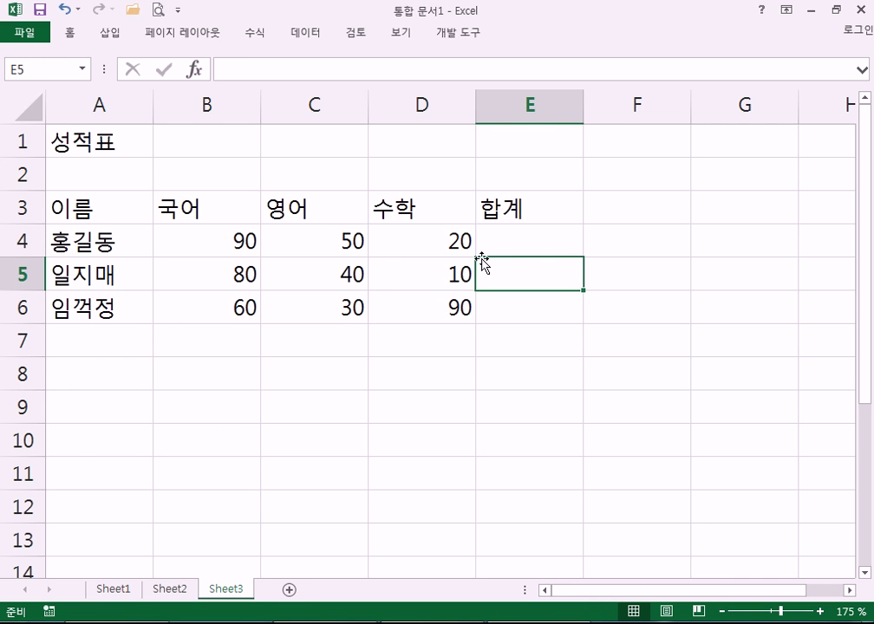
pyautogui.click(554, 242)
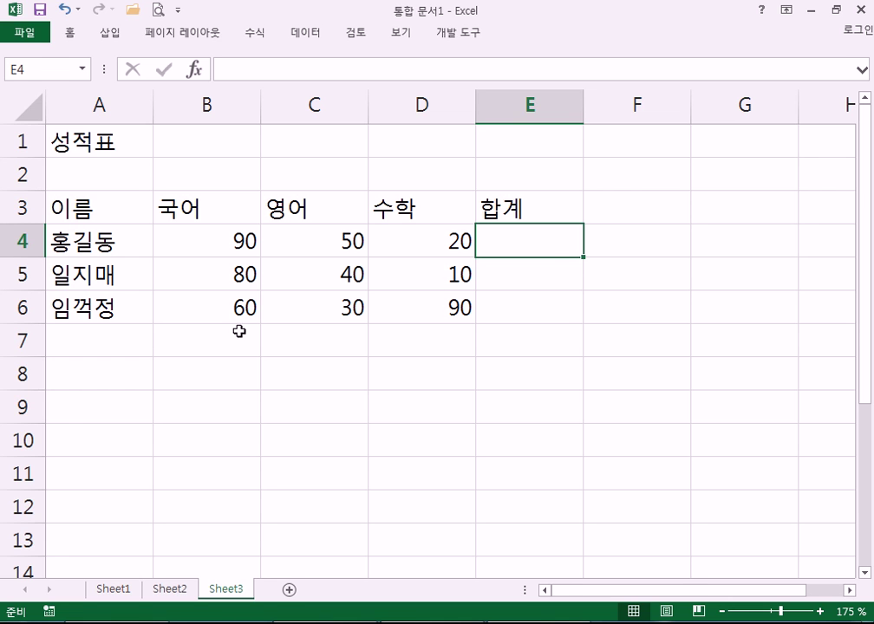
pyautogui.click(70, 342)
pyautogui.write('합계')
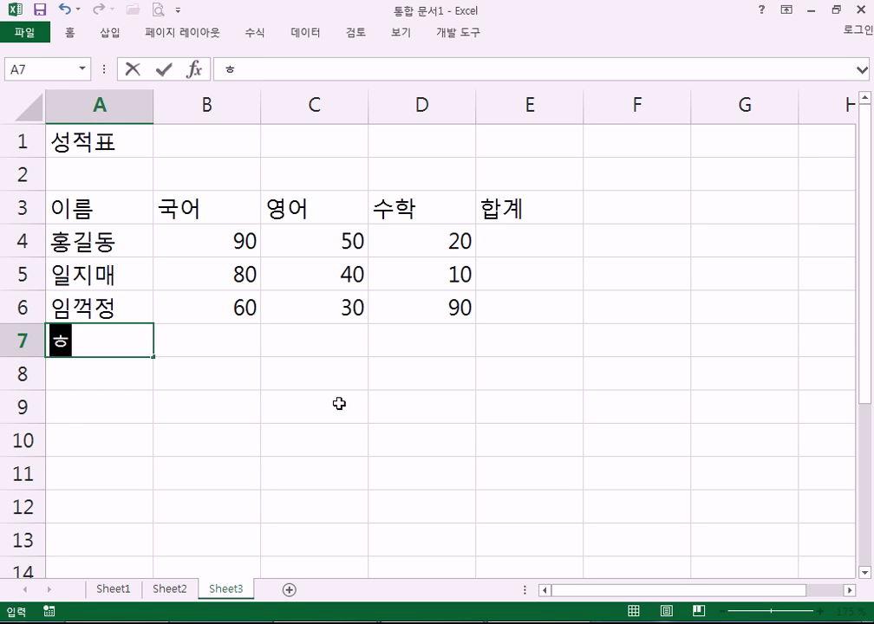
pyautogui.press('Return')
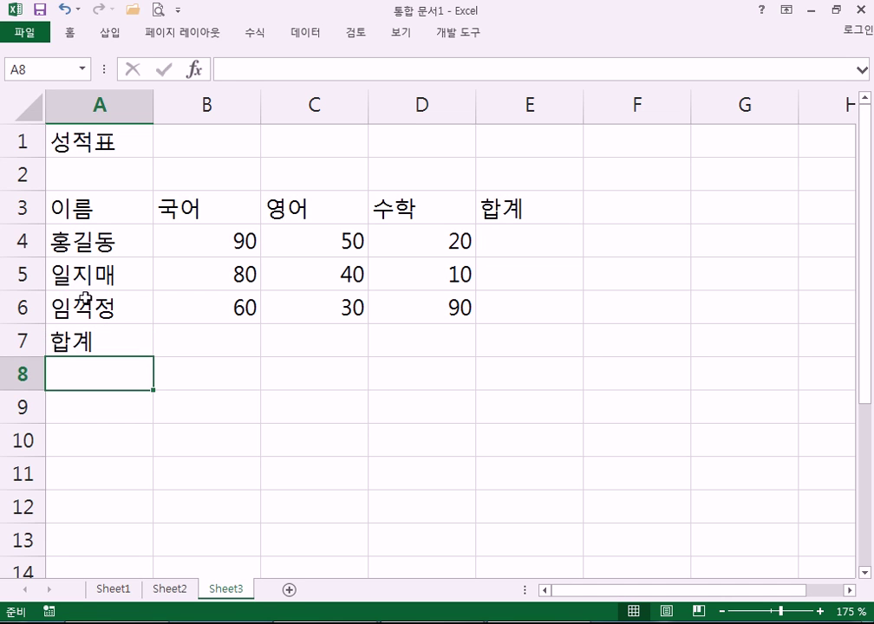
# Examine the grade table's structure by selecting its title, heading row, row labels and each score column in turn
pyautogui.click(60, 144)
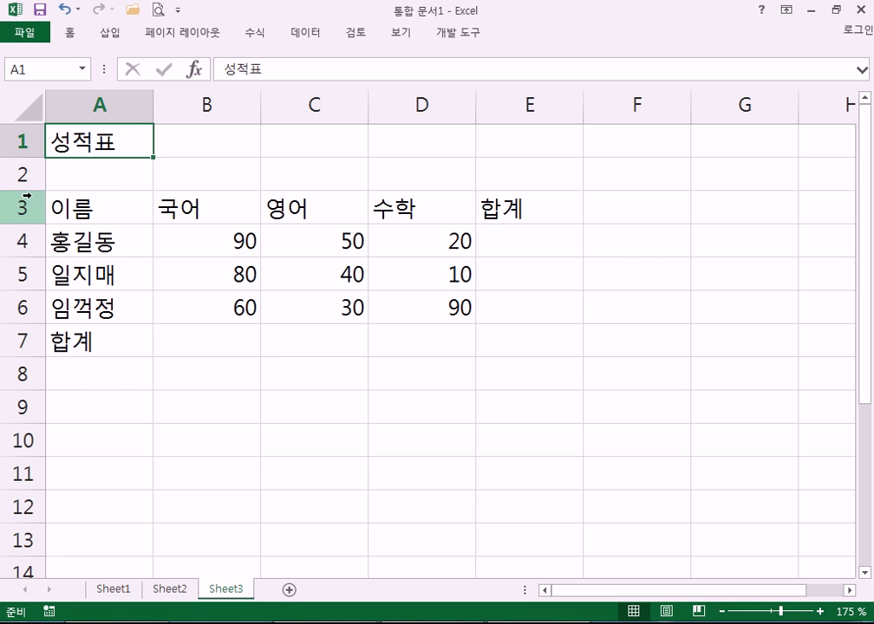
pyautogui.moveTo(74, 209); pyautogui.dragTo(484, 208)
pyautogui.moveTo(96, 239); pyautogui.dragTo(98, 342)
pyautogui.moveTo(253, 230); pyautogui.dragTo(246, 338)
pyautogui.moveTo(324, 239); pyautogui.dragTo(341, 331)
pyautogui.moveTo(446, 241); pyautogui.dragTo(446, 355)
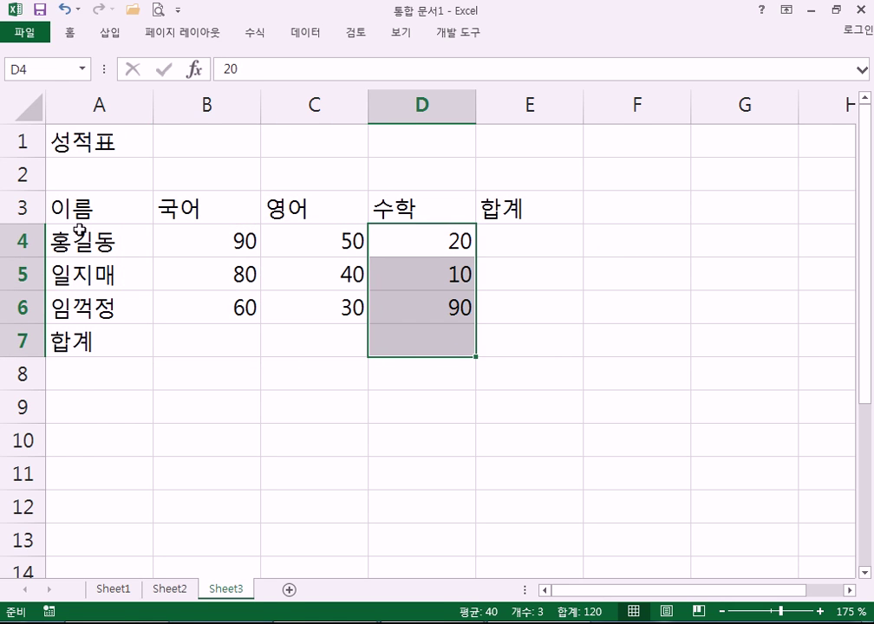
pyautogui.moveTo(96, 208); pyautogui.dragTo(503, 213)
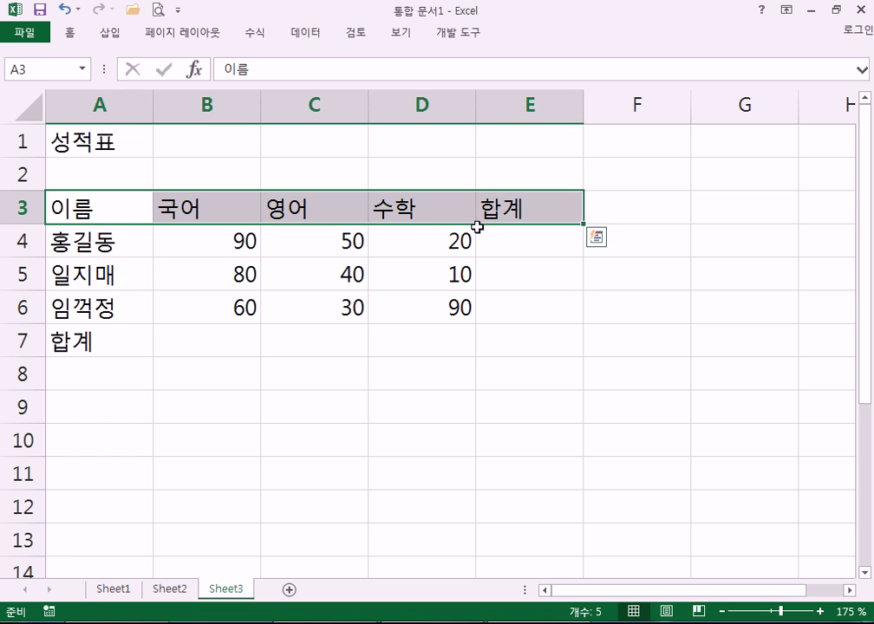
pyautogui.moveTo(113, 242); pyautogui.dragTo(101, 345)
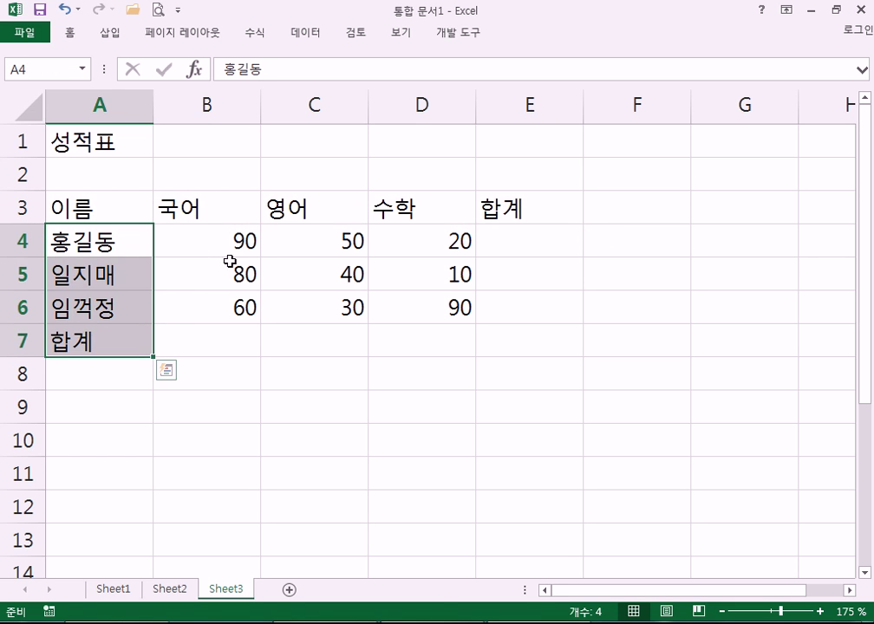
# Examine the 국어, 영어 and 수학 score columns down to the 합계 row by selecting each in turn
pyautogui.moveTo(230, 252); pyautogui.dragTo(234, 345)
pyautogui.moveTo(299, 245); pyautogui.dragTo(330, 339)
pyautogui.moveTo(393, 241); pyautogui.dragTo(442, 330)
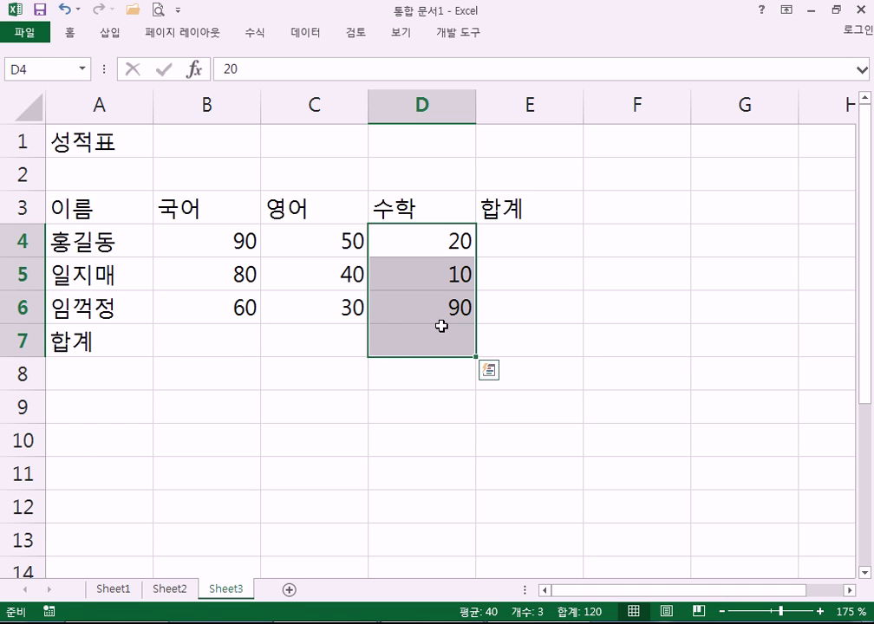
pyautogui.click(218, 330)
pyautogui.click(93, 205)
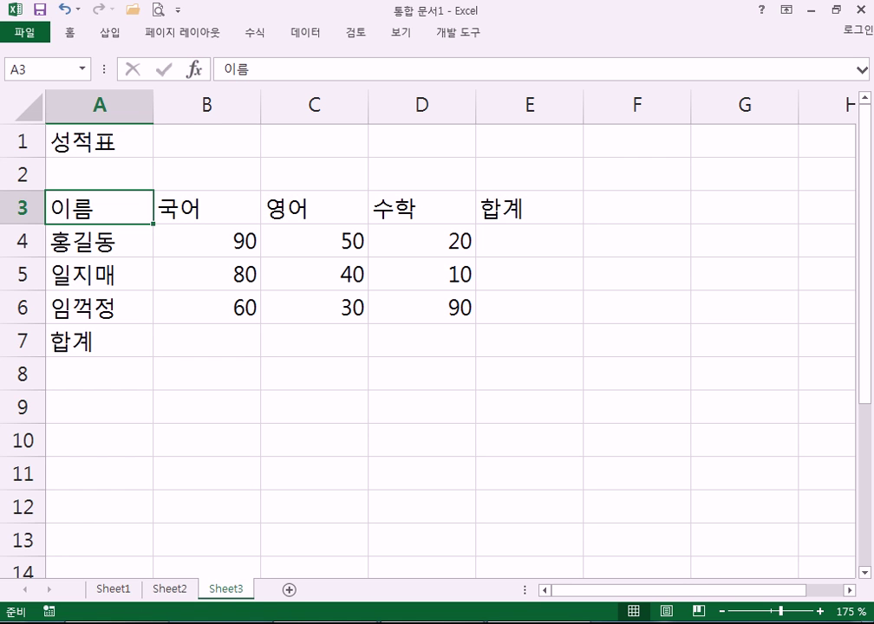
pyautogui.moveTo(117, 623)
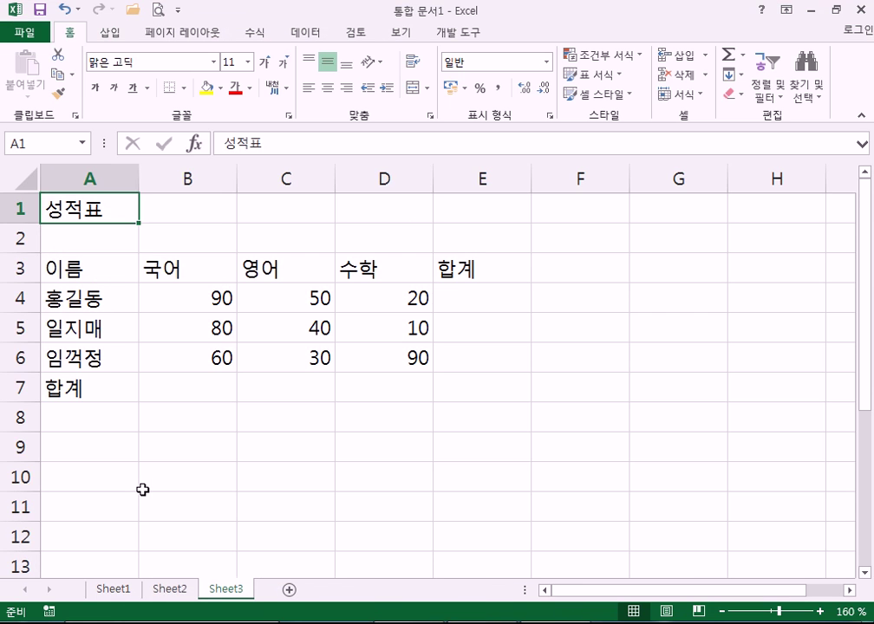
pyautogui.click(108, 35)
pyautogui.click(173, 36)
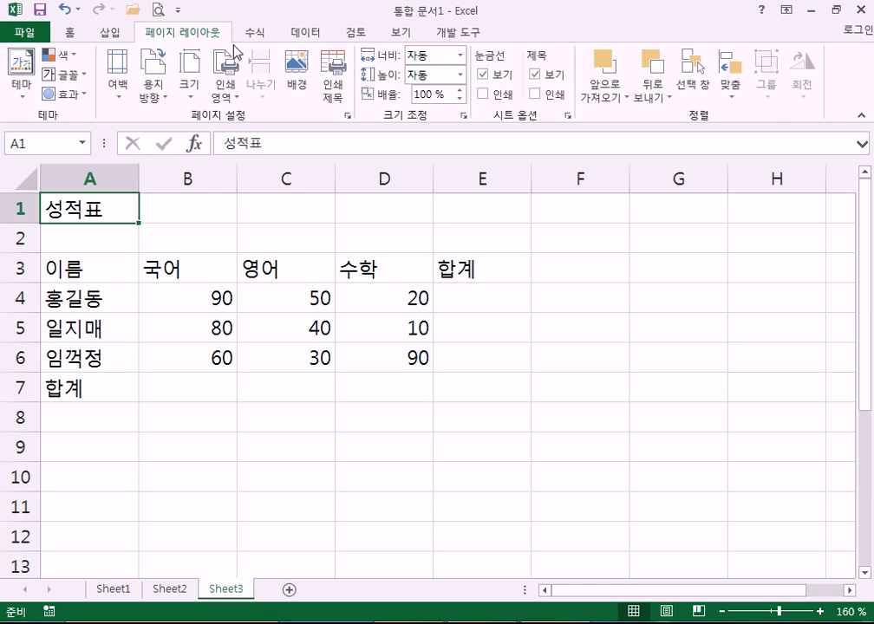
pyautogui.click(250, 35)
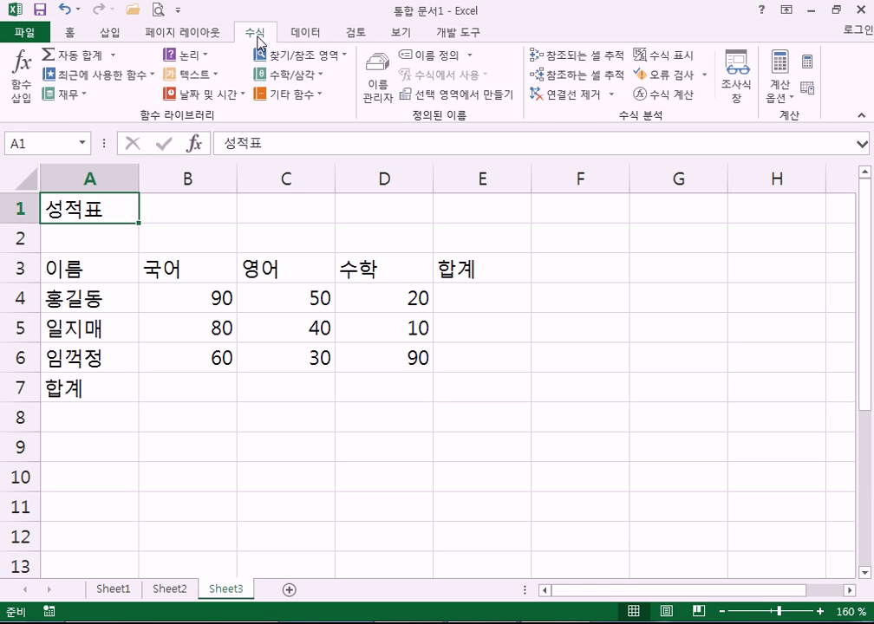
pyautogui.click(109, 35)
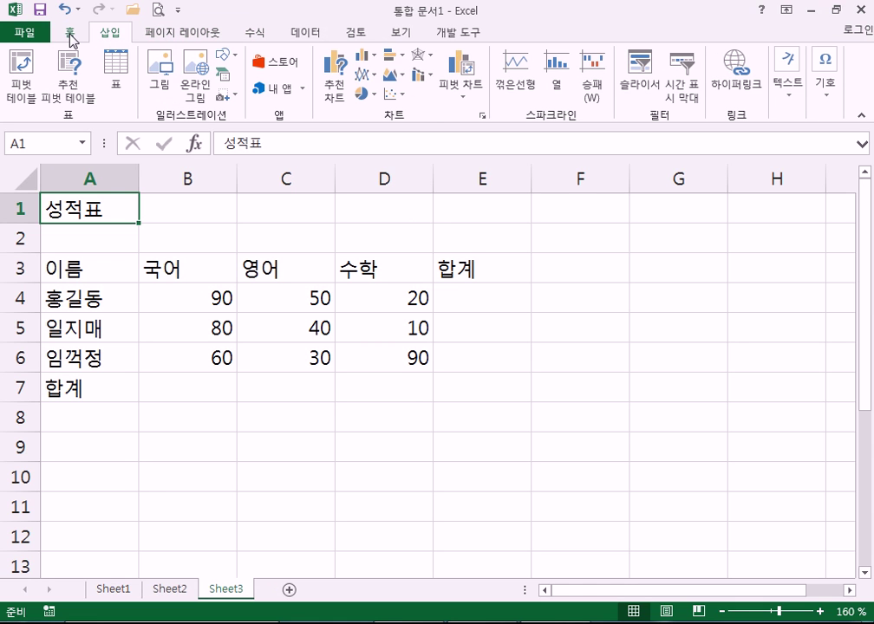
pyautogui.click(72, 36)
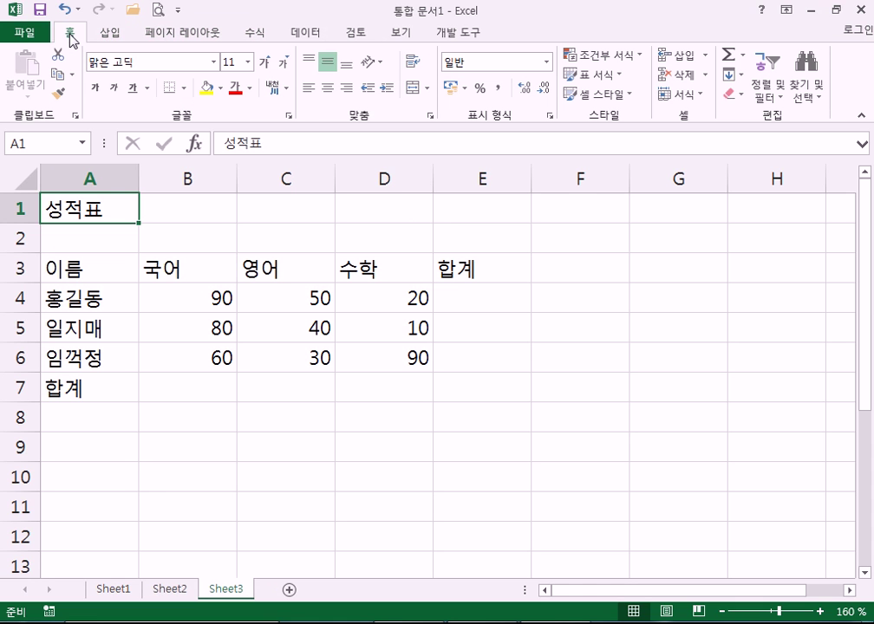
# Collapse the ribbon to its tab names and minimize the V3 Lite USB drive scan window
pyautogui.doubleClick(72, 36)
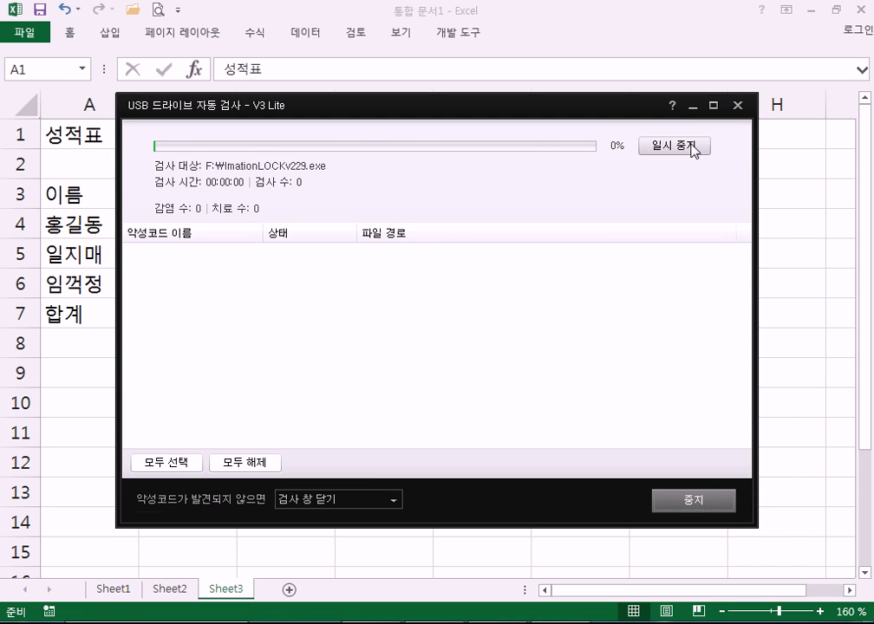
pyautogui.click(690, 108)
pyautogui.click(87, 164)
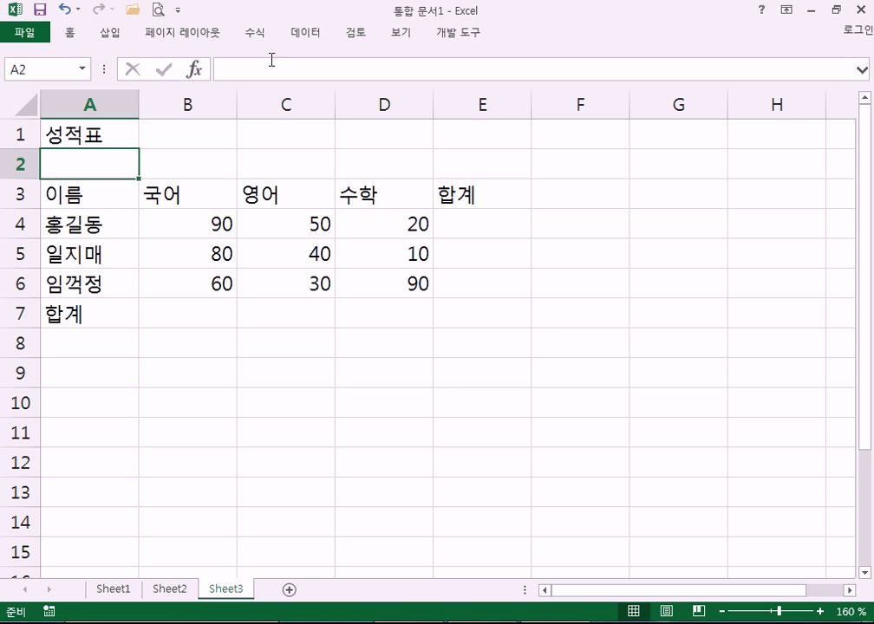
# Show the collapsed ribbon commands temporarily, and restore the ribbon so it stays expanded with the Home commands
pyautogui.click(303, 33)
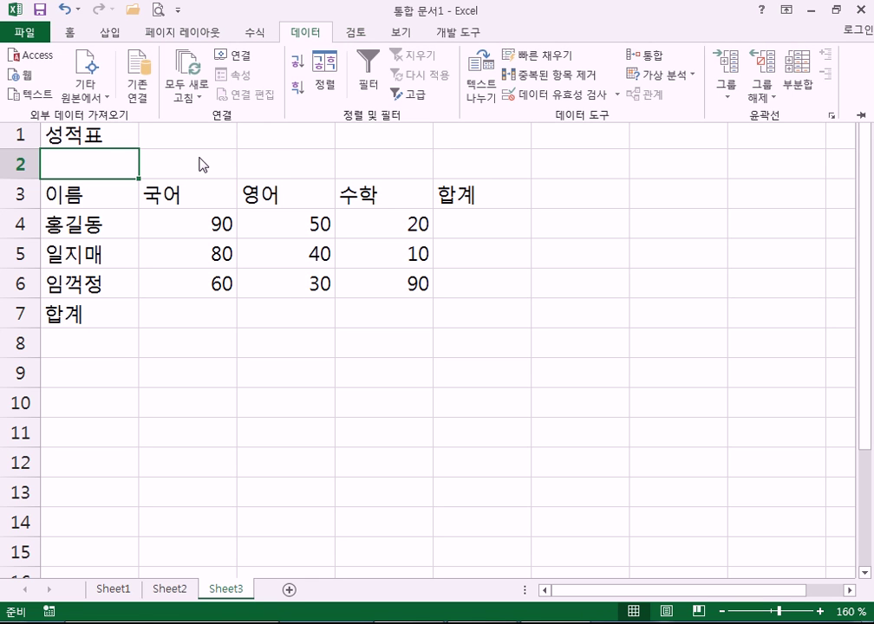
pyautogui.click(189, 171)
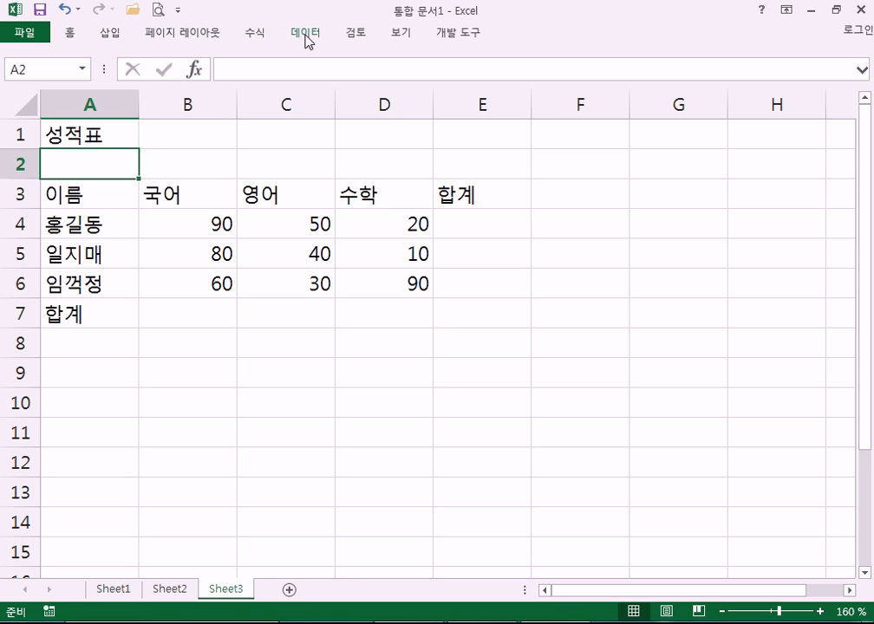
pyautogui.click(73, 38)
pyautogui.hotkey('ctrl', 'F1')
pyautogui.click(69, 32)
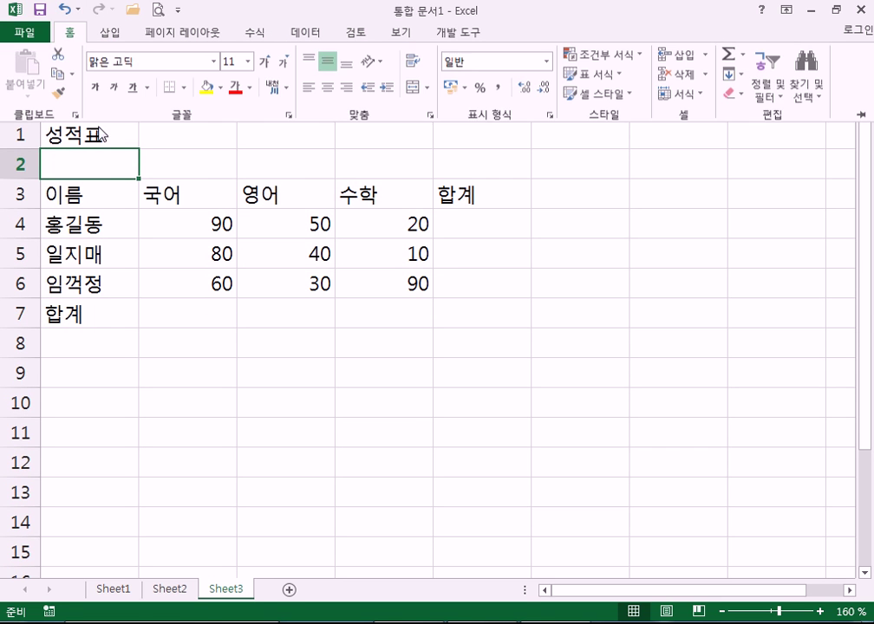
pyautogui.hotkey('ctrl', 'F1')
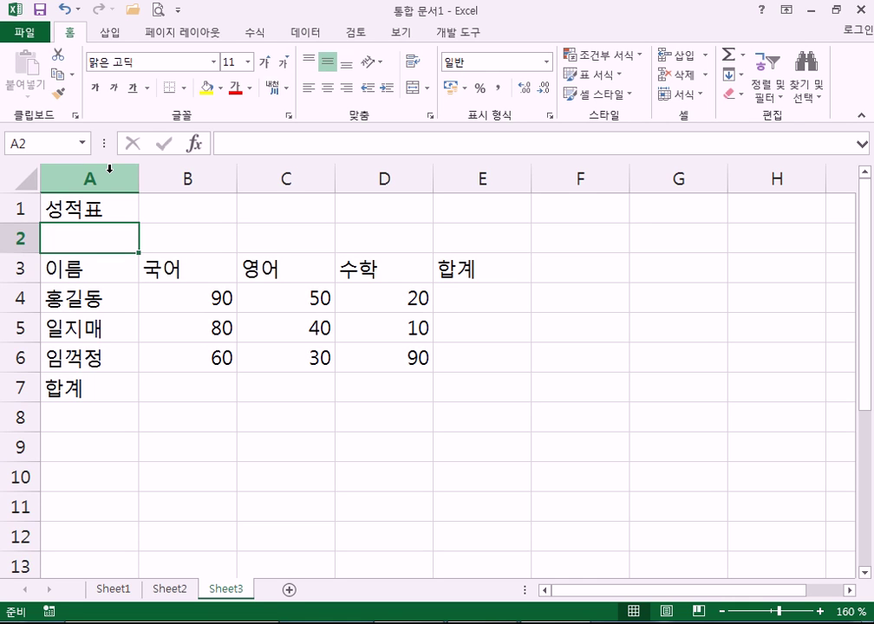
pyautogui.click(71, 208)
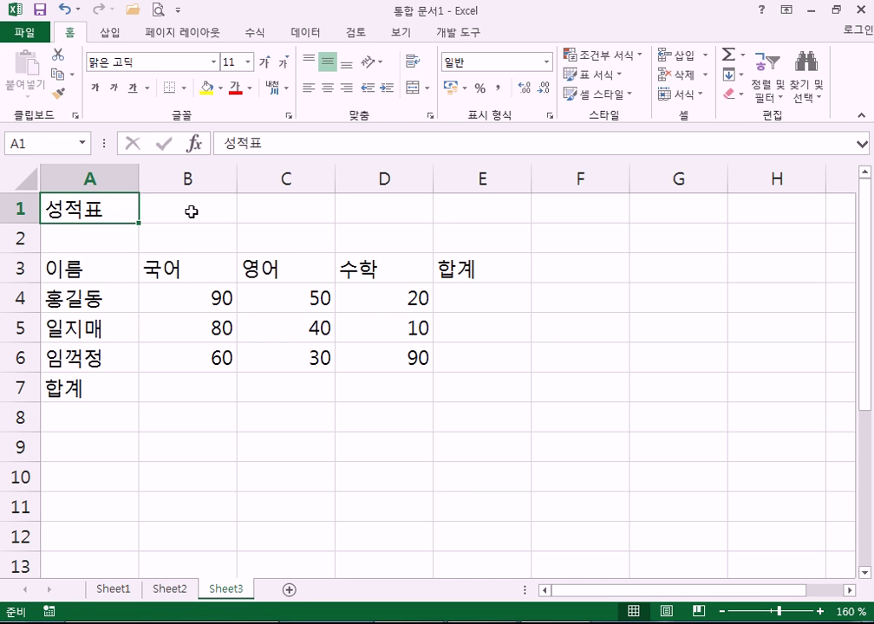
pyautogui.click(298, 211)
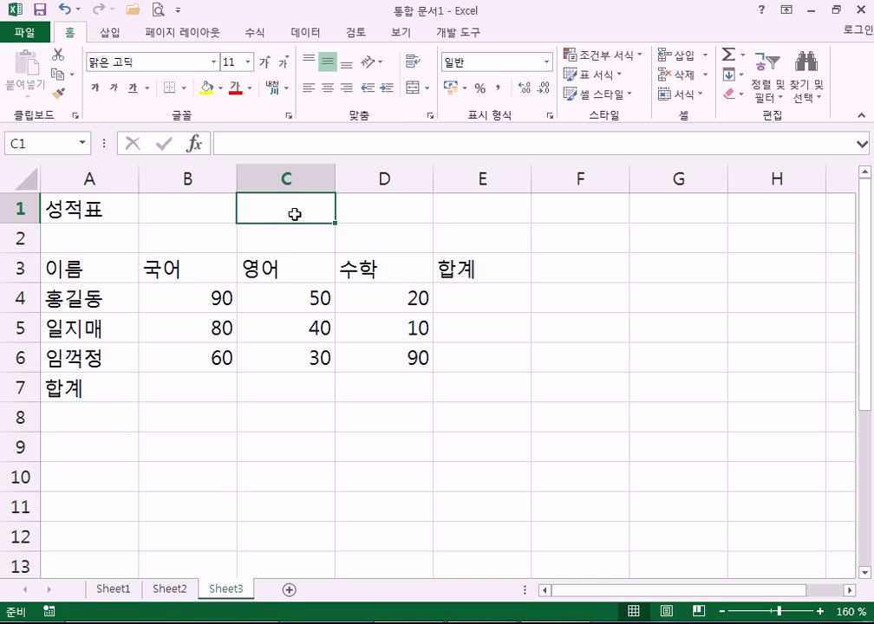
pyautogui.click(87, 218)
pyautogui.click(287, 214)
pyautogui.click(104, 208)
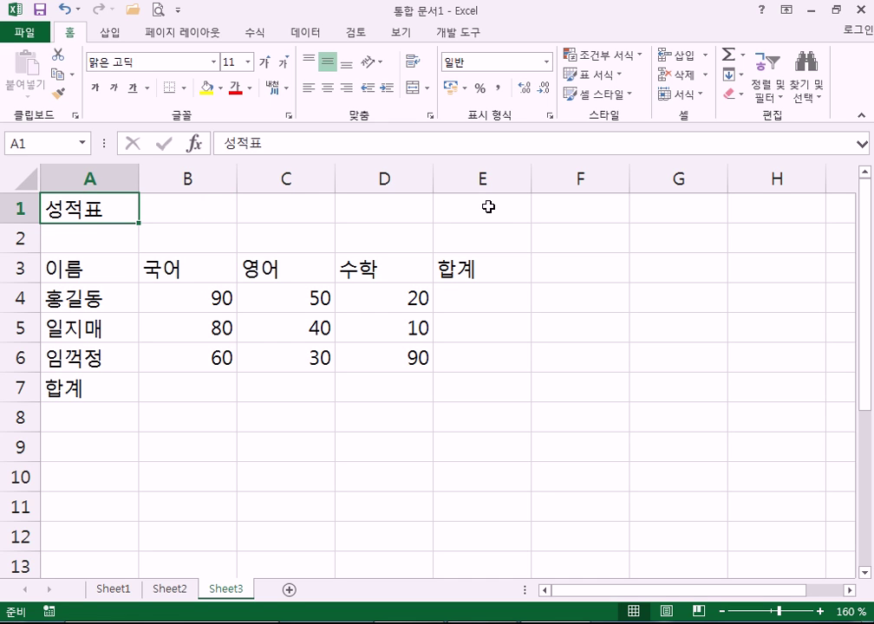
# Merge and center the title 성적표 across cells A1 to E1
pyautogui.moveTo(130, 212); pyautogui.dragTo(494, 211)
pyautogui.click(130, 297)
pyautogui.moveTo(130, 209); pyautogui.dragTo(465, 203)
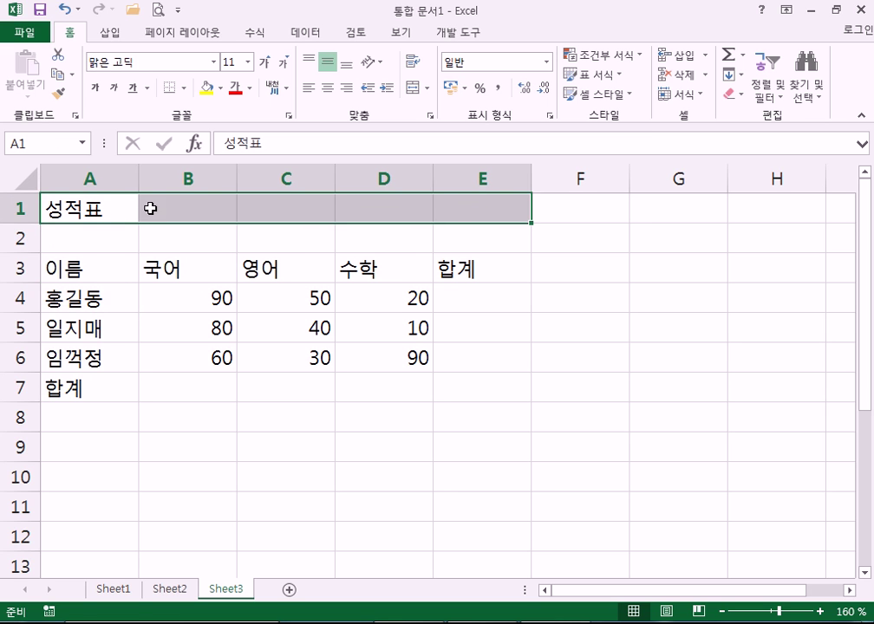
pyautogui.click(92, 209)
pyautogui.moveTo(88, 210); pyautogui.dragTo(484, 205)
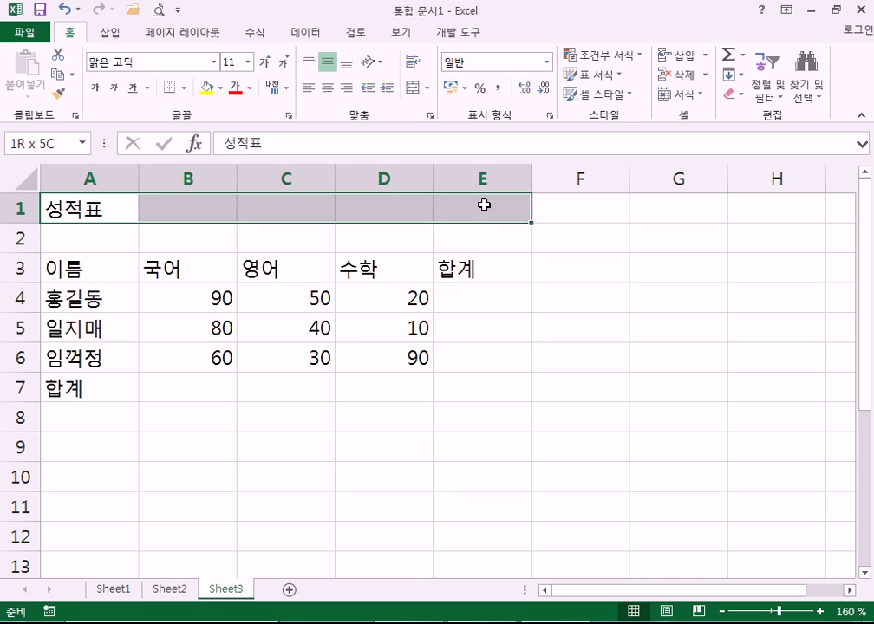
pyautogui.moveTo(136, 209); pyautogui.dragTo(485, 205)
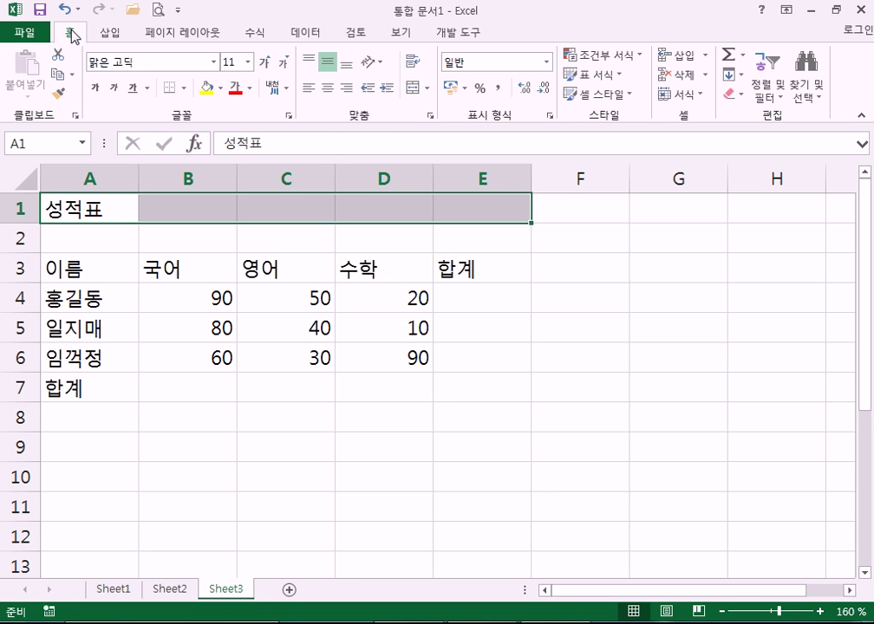
pyautogui.click(111, 36)
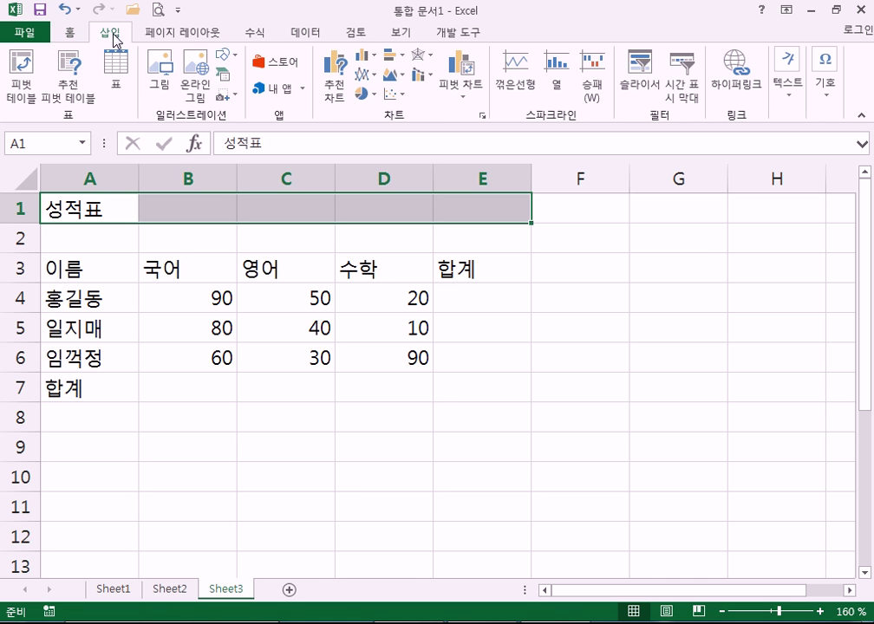
pyautogui.click(316, 38)
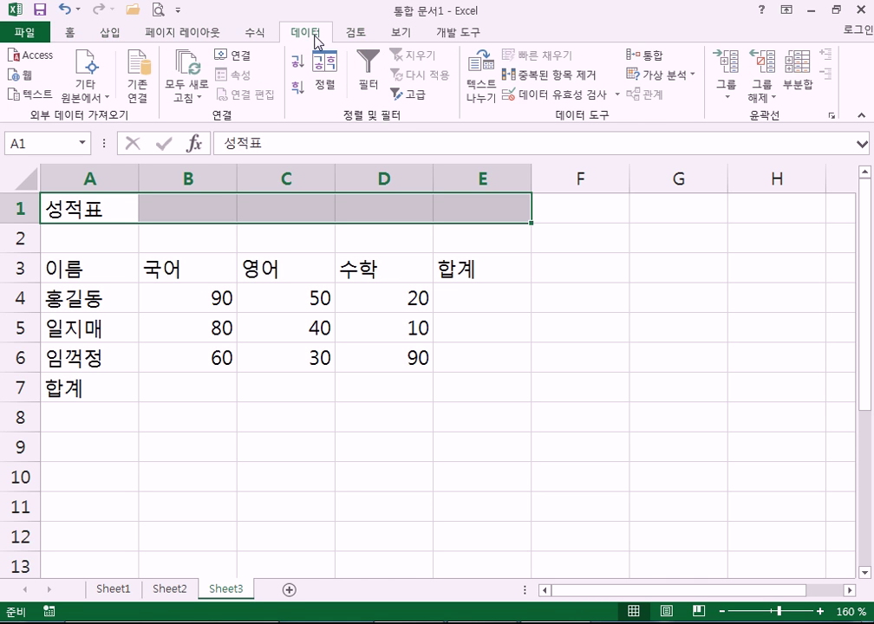
pyautogui.click(71, 34)
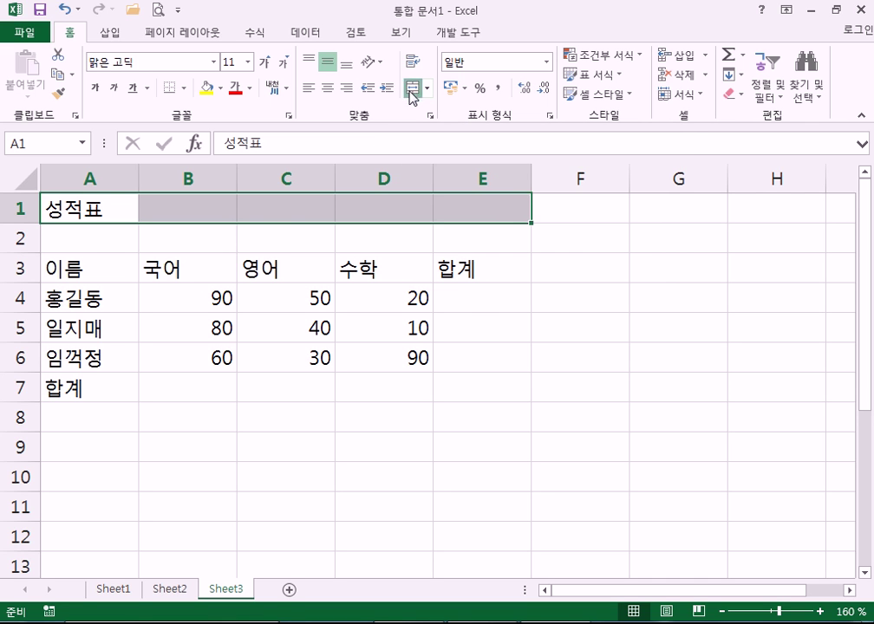
pyautogui.click(411, 90)
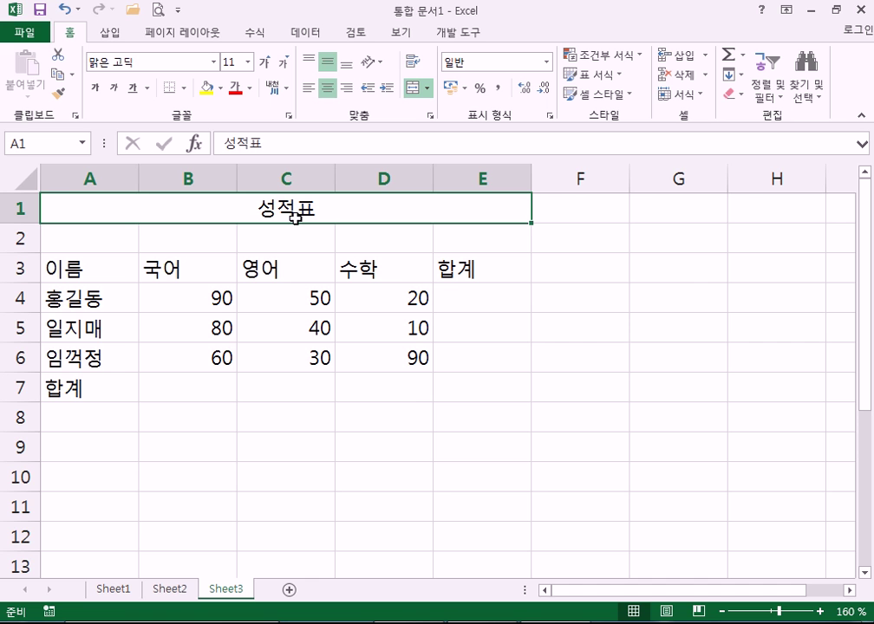
# Unmerge the title range A1:E1 and apply Merge & Center to it again
pyautogui.scroll(-3, 295, 217)
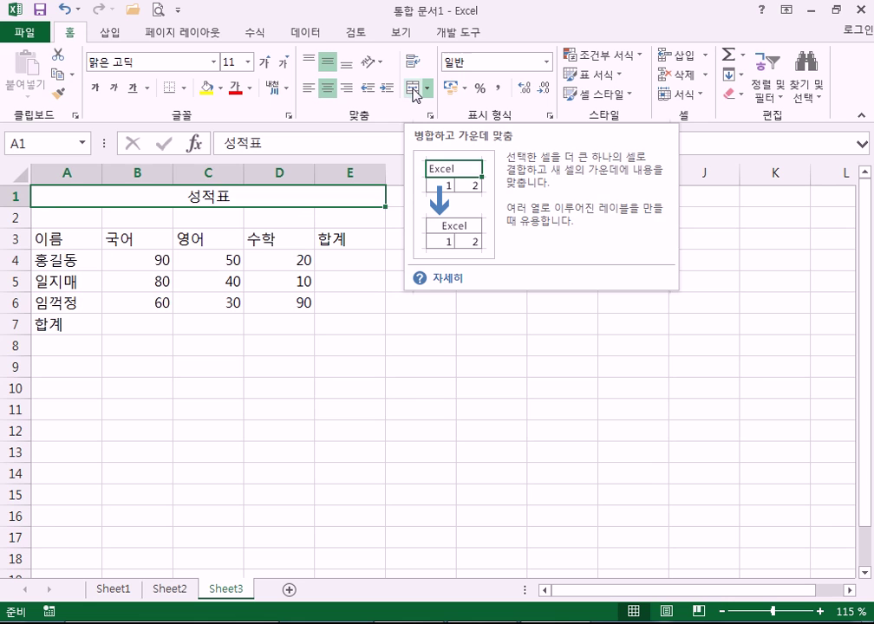
pyautogui.click(413, 88)
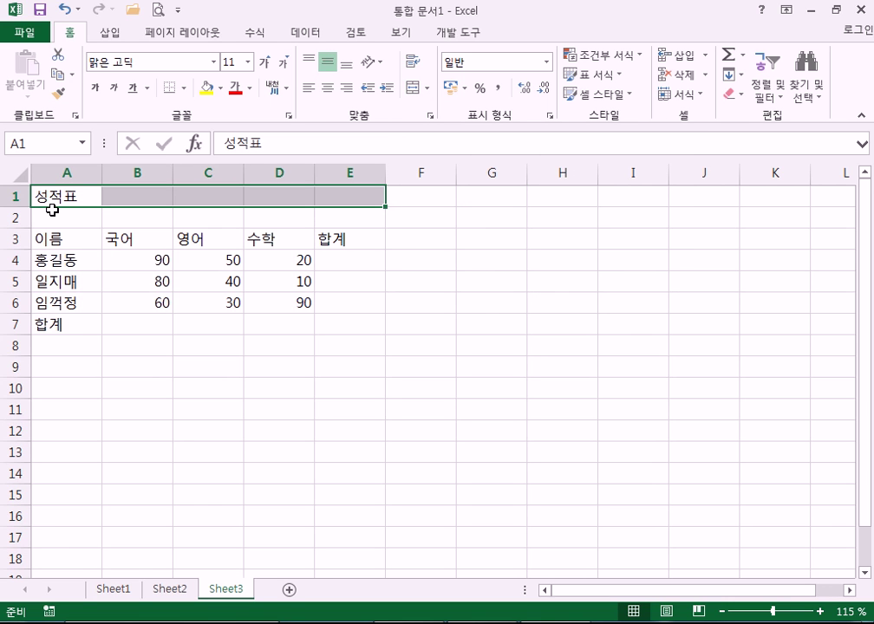
pyautogui.click(415, 89)
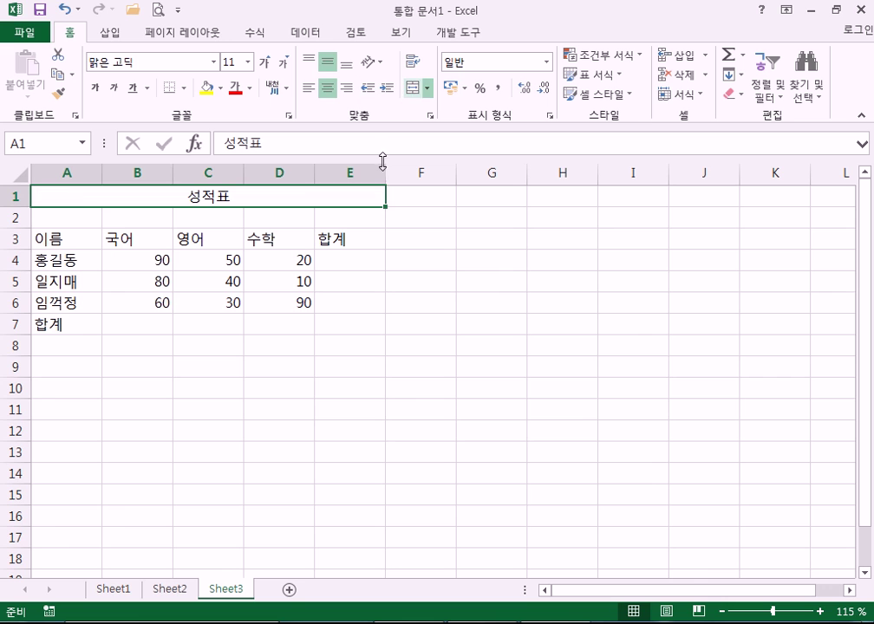
# Increase the font size of the merged title 성적표 to 16
pyautogui.click(264, 64)
pyautogui.click(264, 64)
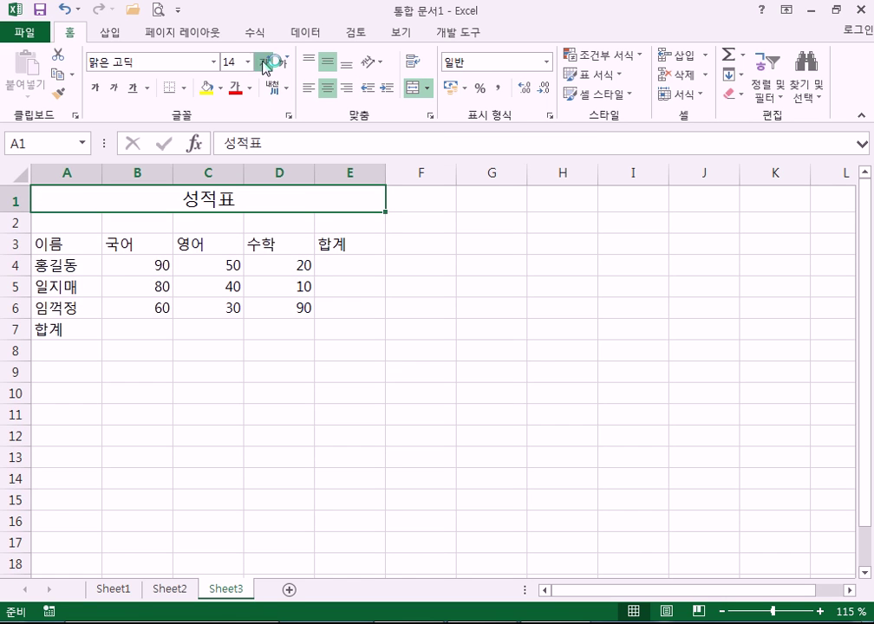
pyautogui.click(264, 65)
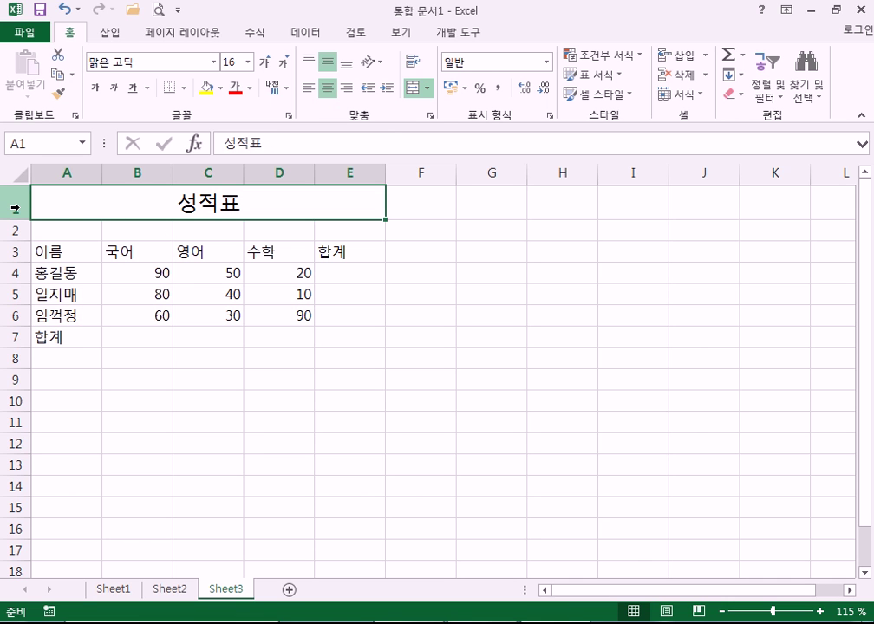
# Try deleting the empty row 2 between the title and the table headings, and undo the deletion
pyautogui.click(18, 252)
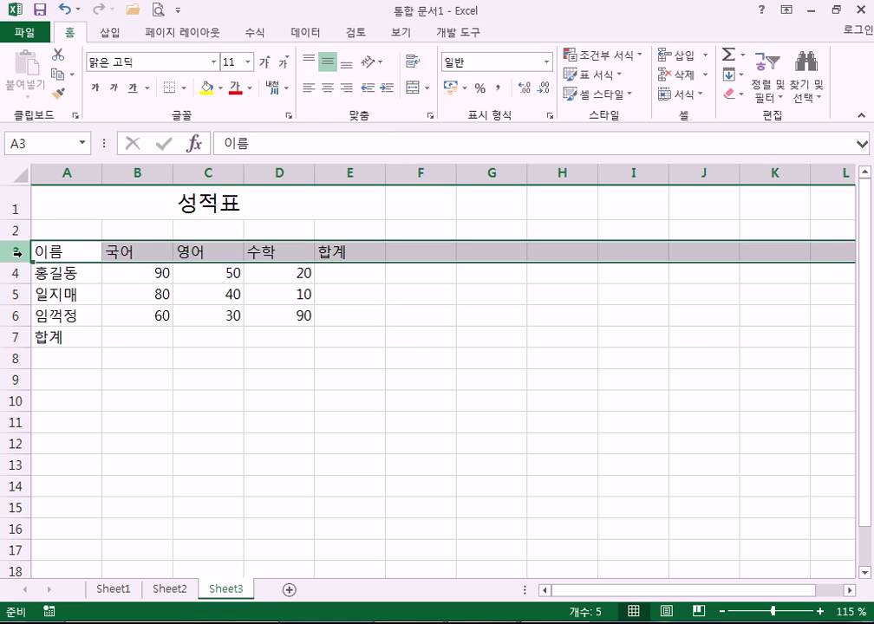
pyautogui.click(14, 230)
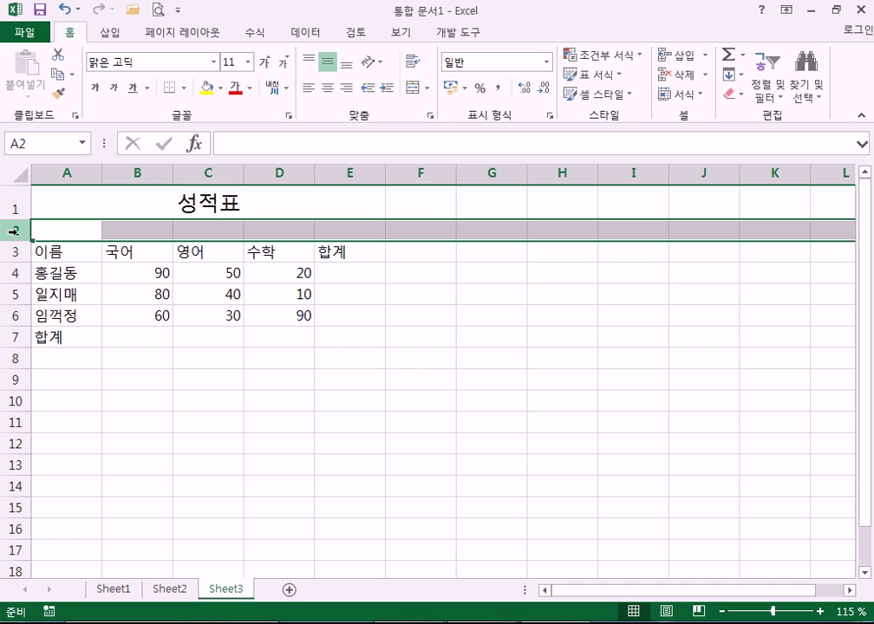
pyautogui.rightClick(13, 230)
pyautogui.click(78, 375)
pyautogui.click(181, 362)
pyautogui.click(166, 205)
pyautogui.moveTo(84, 234); pyautogui.dragTo(320, 333)
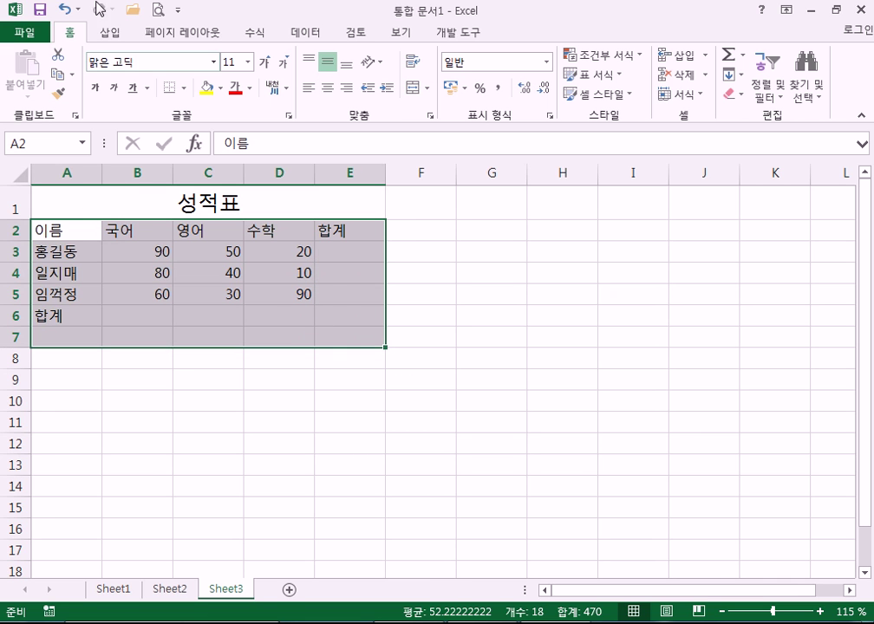
pyautogui.click(62, 9)
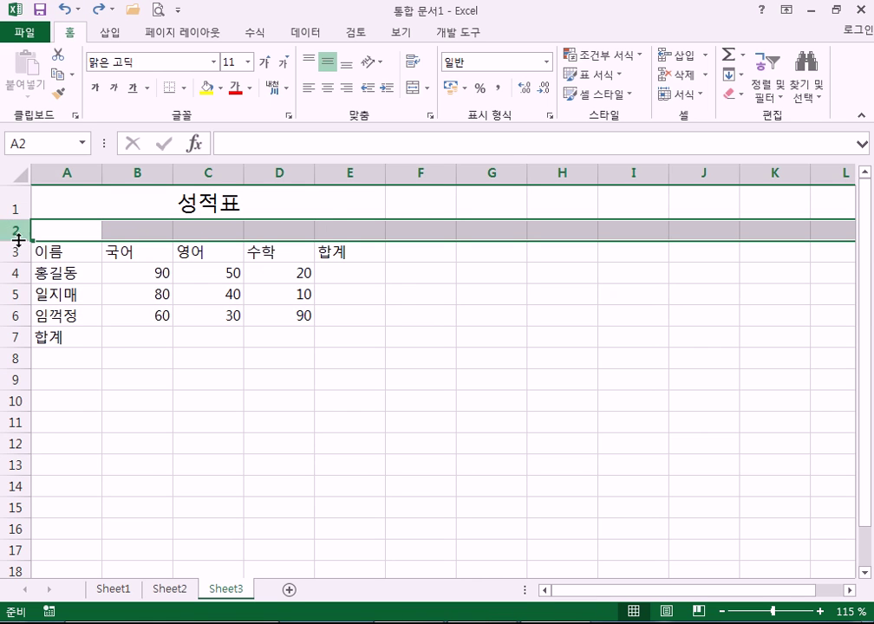
# Center the contents of the whole grade table in A3:E7 horizontally
pyautogui.click(77, 202)
pyautogui.moveTo(68, 252); pyautogui.dragTo(345, 338)
pyautogui.moveTo(76, 248); pyautogui.dragTo(351, 337)
pyautogui.moveTo(80, 247); pyautogui.dragTo(351, 338)
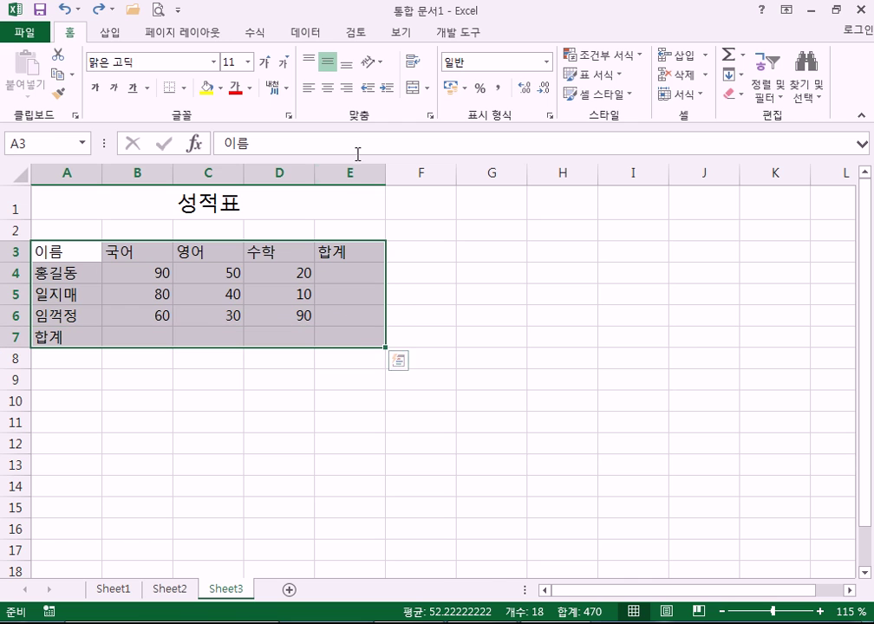
pyautogui.click(328, 88)
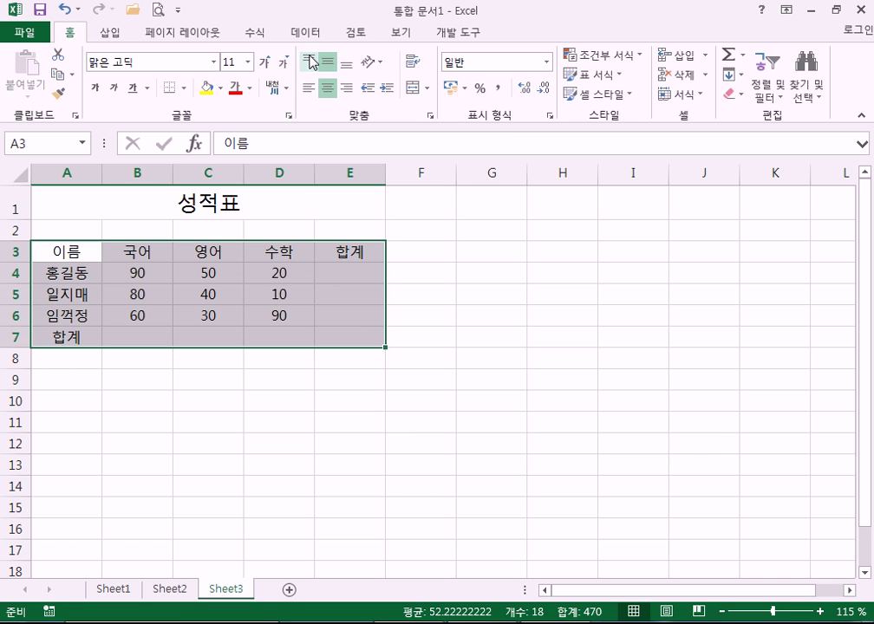
# Try right and left alignment on the grade table A3:E7, and set it back to centered
pyautogui.click(347, 92)
pyautogui.click(312, 90)
pyautogui.click(328, 92)
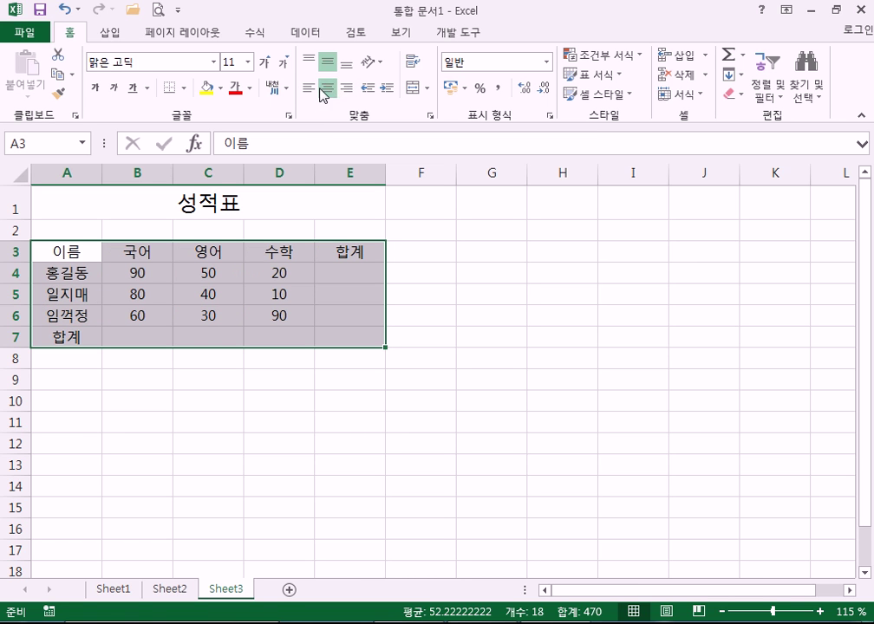
# Try left and right horizontal alignment on the grade table A3:E7, and return it to centered
pyautogui.click(310, 90)
pyautogui.click(328, 90)
pyautogui.click(345, 90)
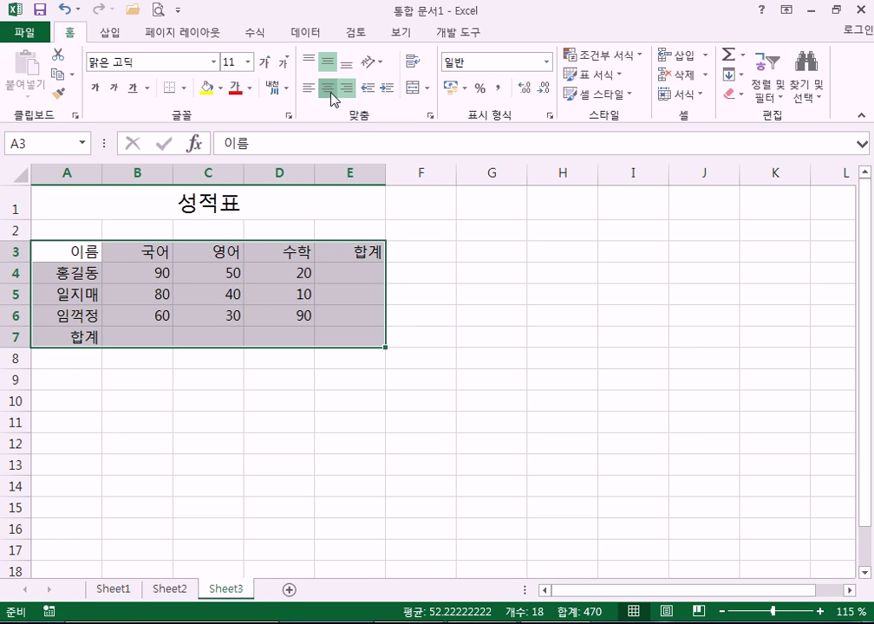
pyautogui.click(328, 90)
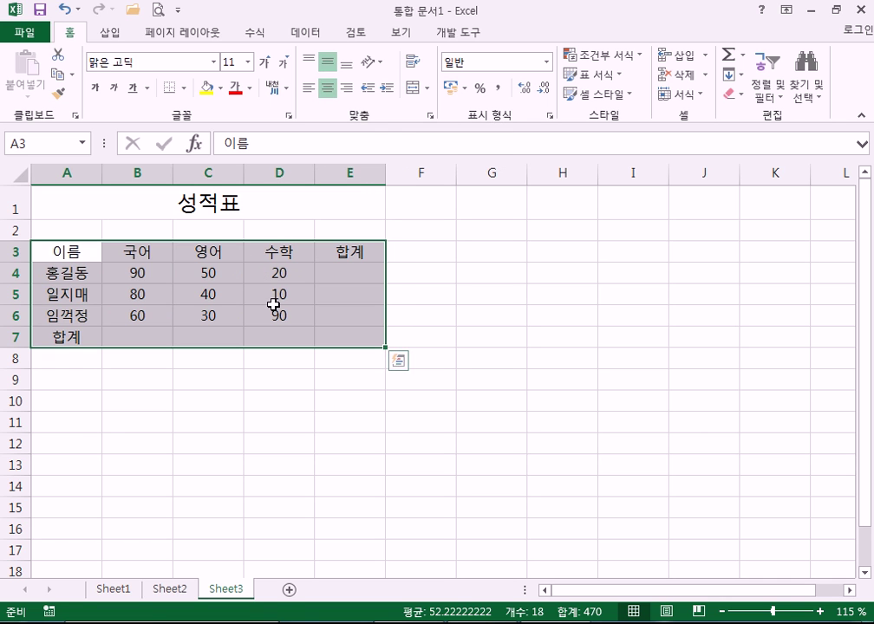
# Switch the horizontal centering of the grade table A3:E7 off and back on, twice
pyautogui.click(328, 88)
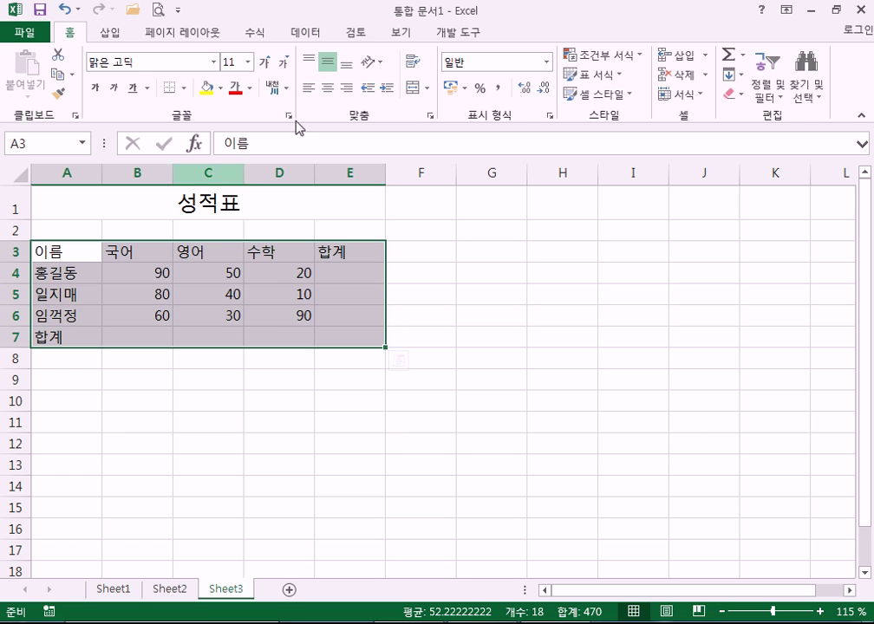
pyautogui.click(327, 87)
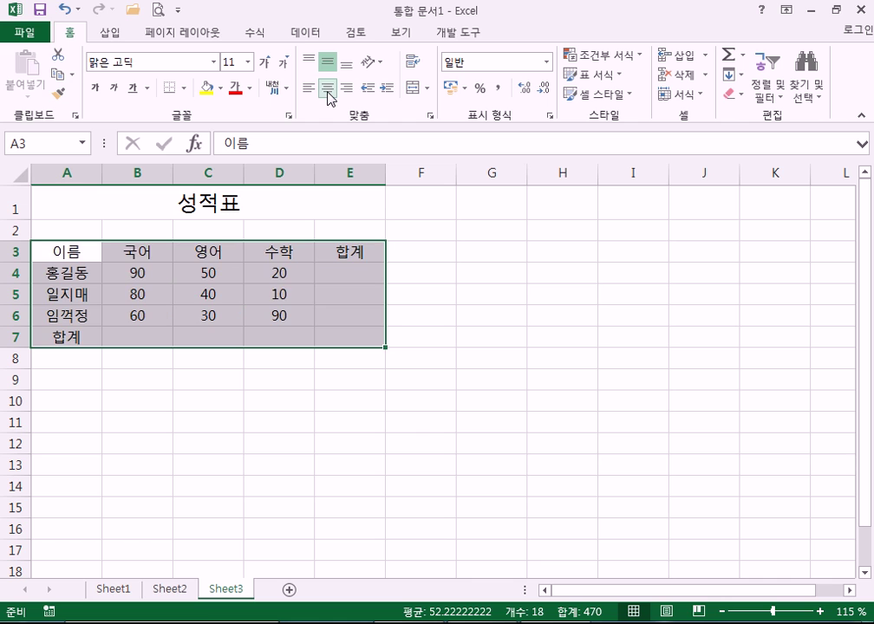
pyautogui.click(328, 90)
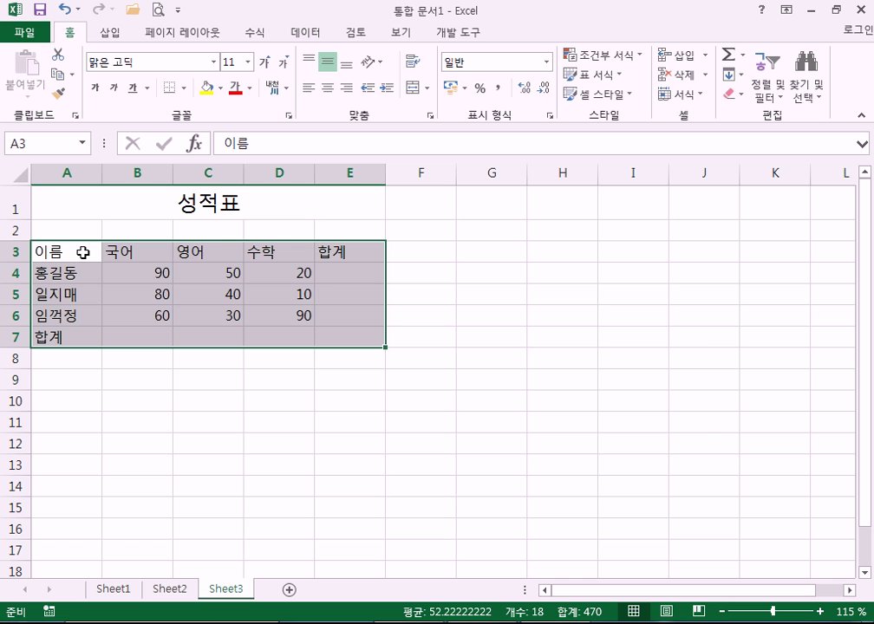
pyautogui.click(328, 88)
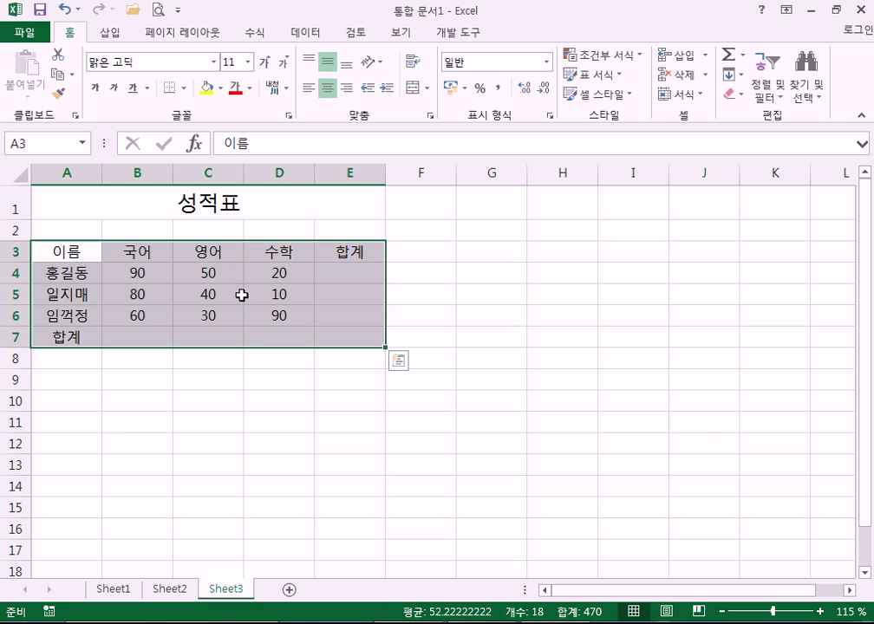
# Remove the horizontal centering from the score and total cells B4:E7 only
pyautogui.moveTo(130, 272); pyautogui.dragTo(281, 296)
pyautogui.moveTo(349, 312); pyautogui.dragTo(360, 347)
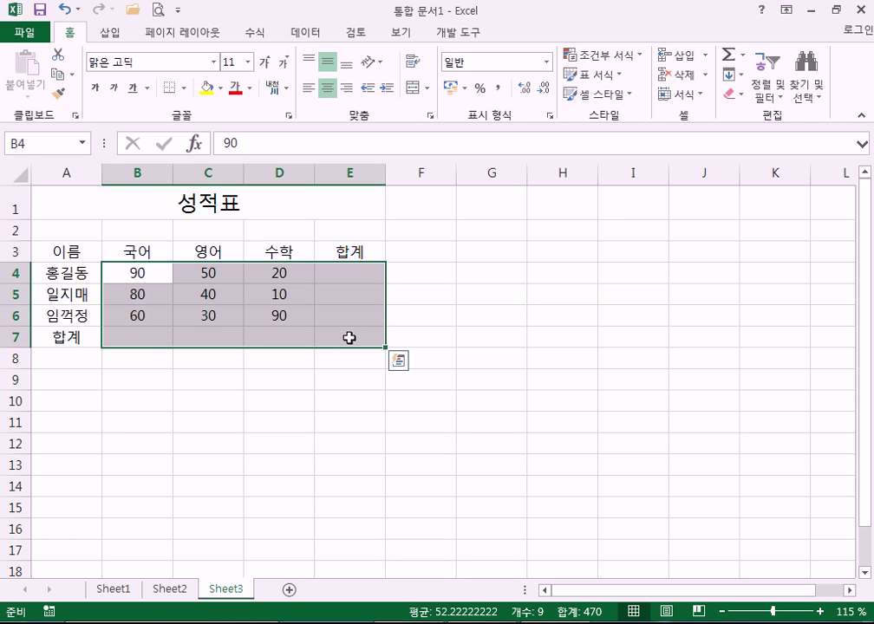
pyautogui.click(328, 89)
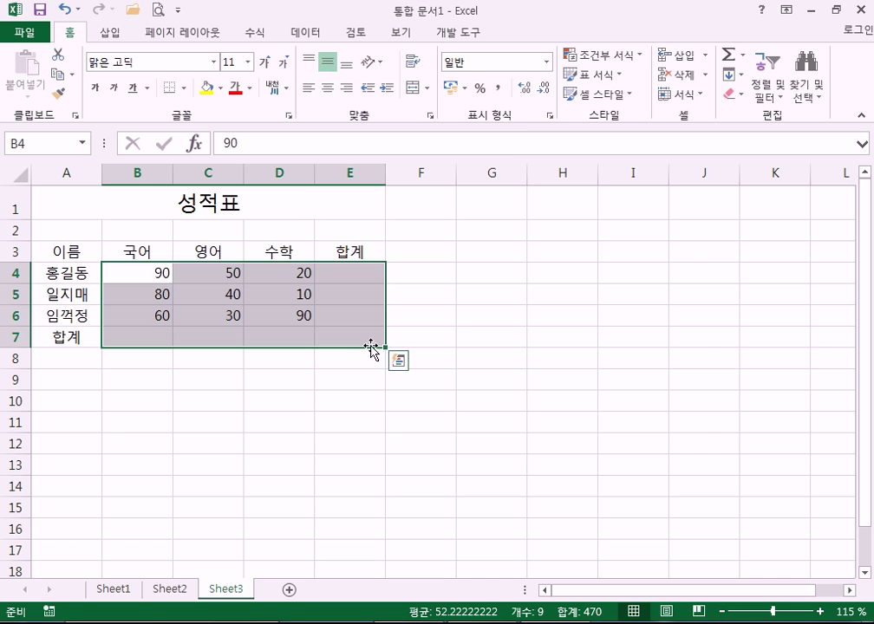
# Try a yellow fill on the table's heading row A3:E3, and replace it with the standard light green
pyautogui.moveTo(86, 253); pyautogui.dragTo(78, 340)
pyautogui.moveTo(132, 248); pyautogui.dragTo(360, 252)
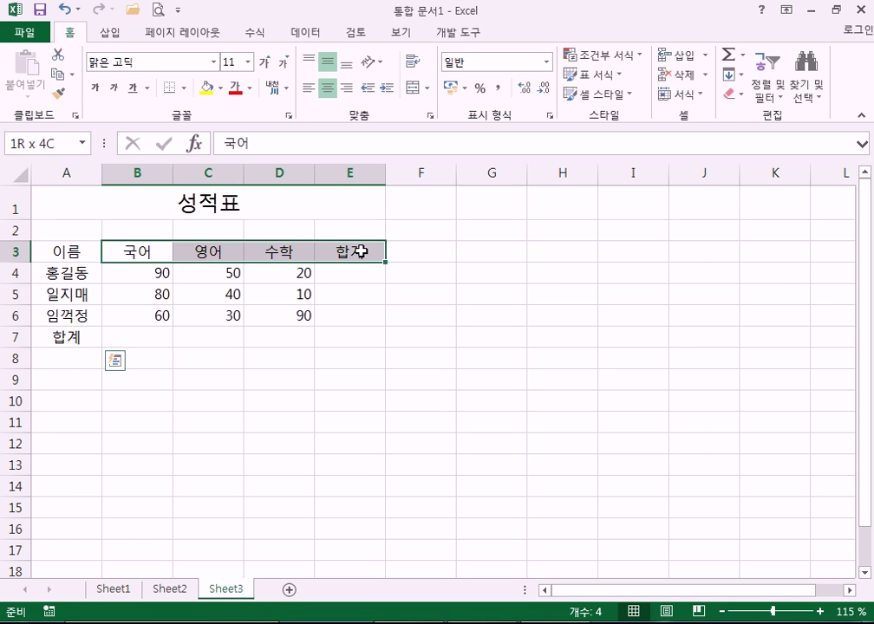
pyautogui.moveTo(78, 253); pyautogui.dragTo(344, 251)
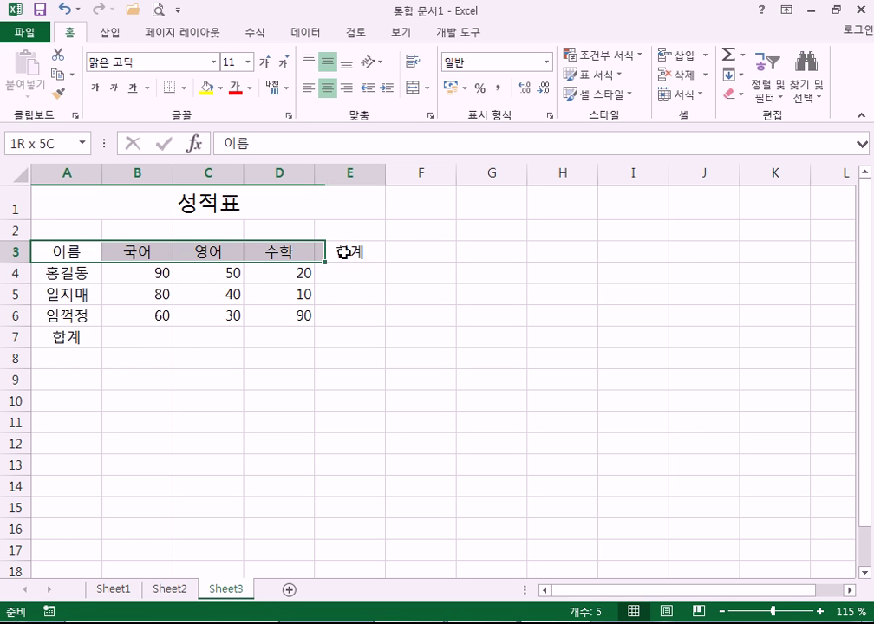
pyautogui.click(206, 87)
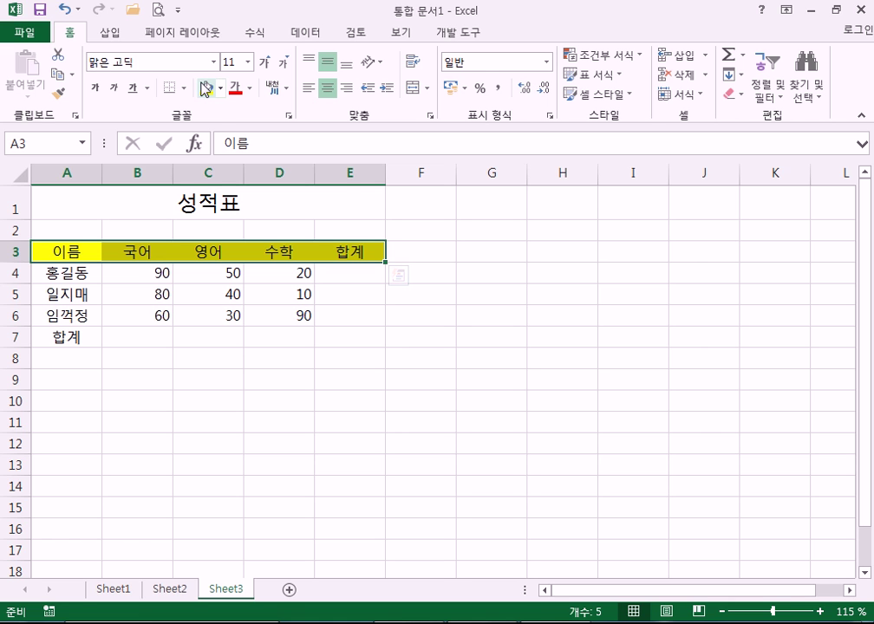
pyautogui.click(221, 87)
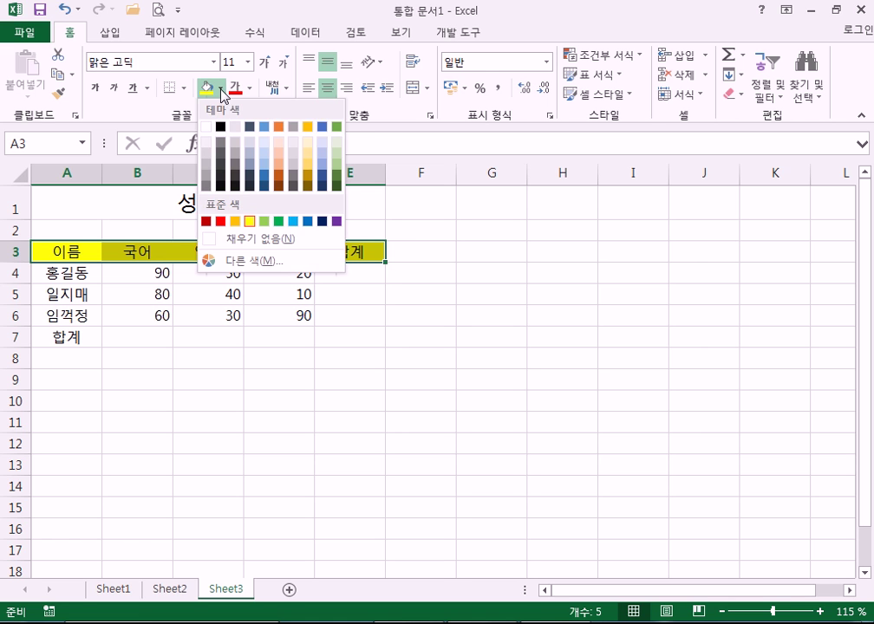
pyautogui.click(264, 222)
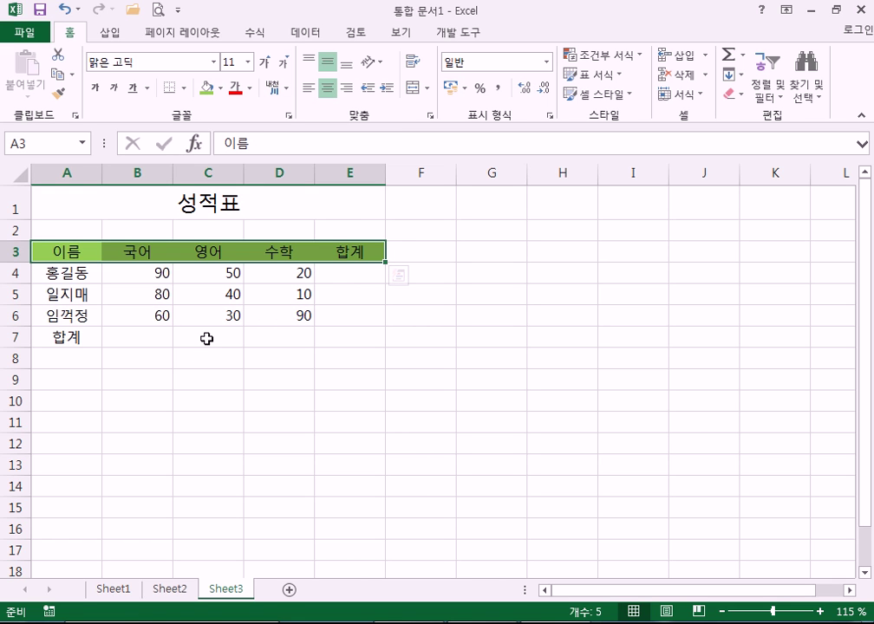
pyautogui.click(209, 322)
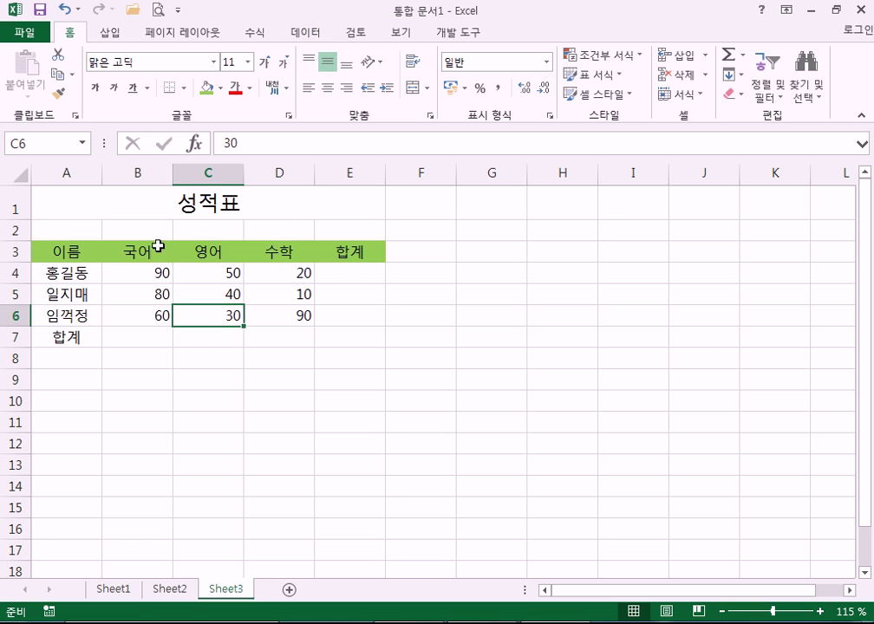
pyautogui.moveTo(64, 254); pyautogui.dragTo(350, 251)
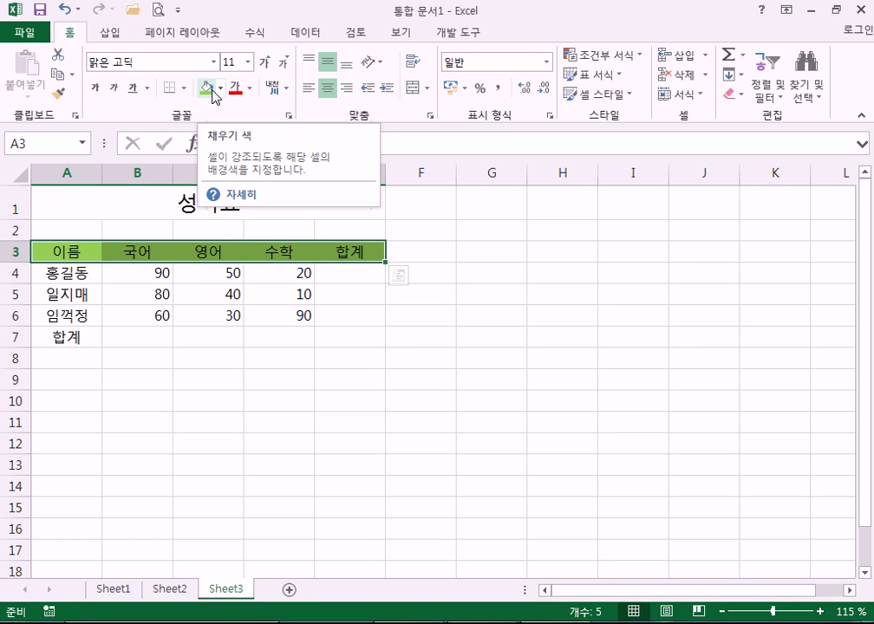
pyautogui.click(221, 88)
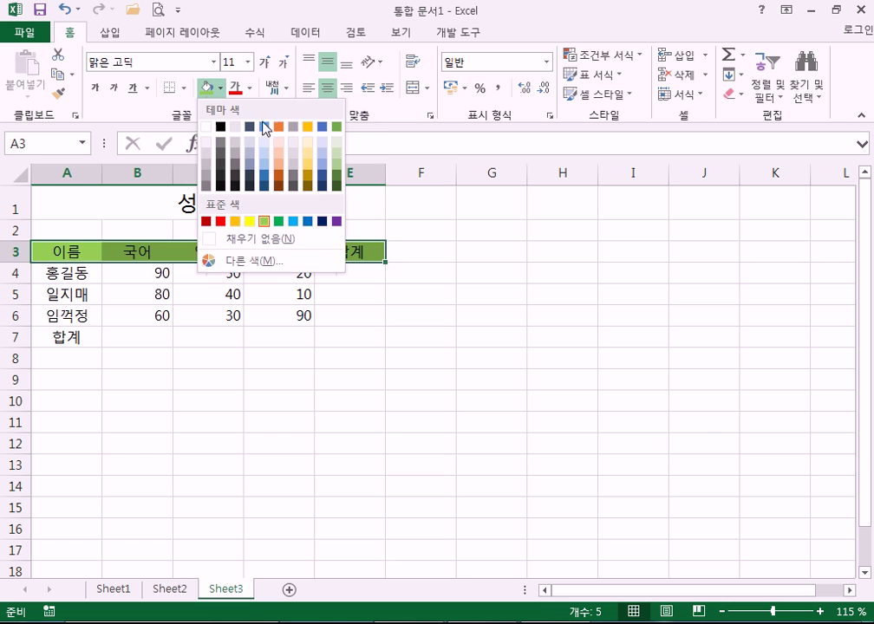
pyautogui.click(263, 222)
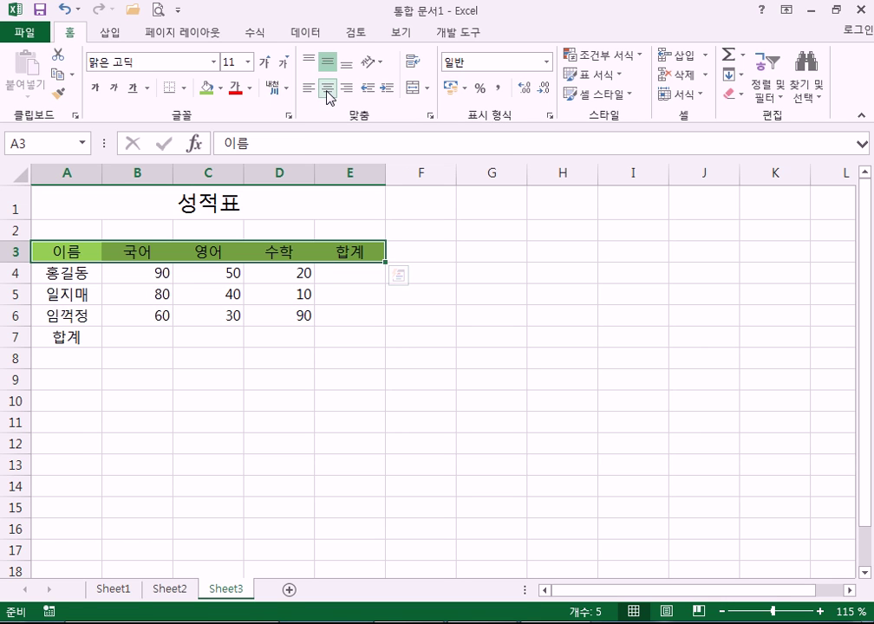
# Remove the horizontal centering from heading row A3:E3, and switch centering on and off for the range A3:E8
pyautogui.click(328, 93)
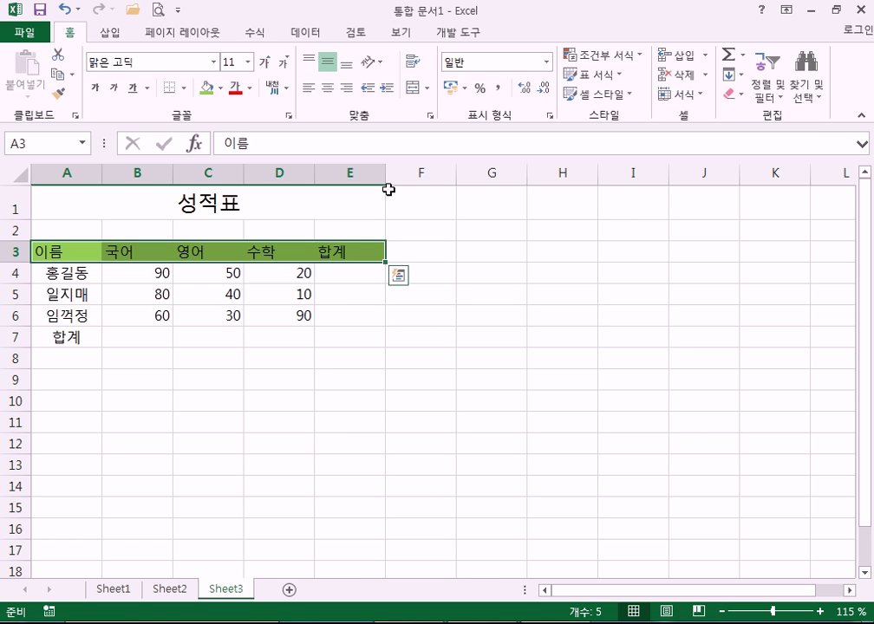
pyautogui.moveTo(63, 253); pyautogui.dragTo(371, 357)
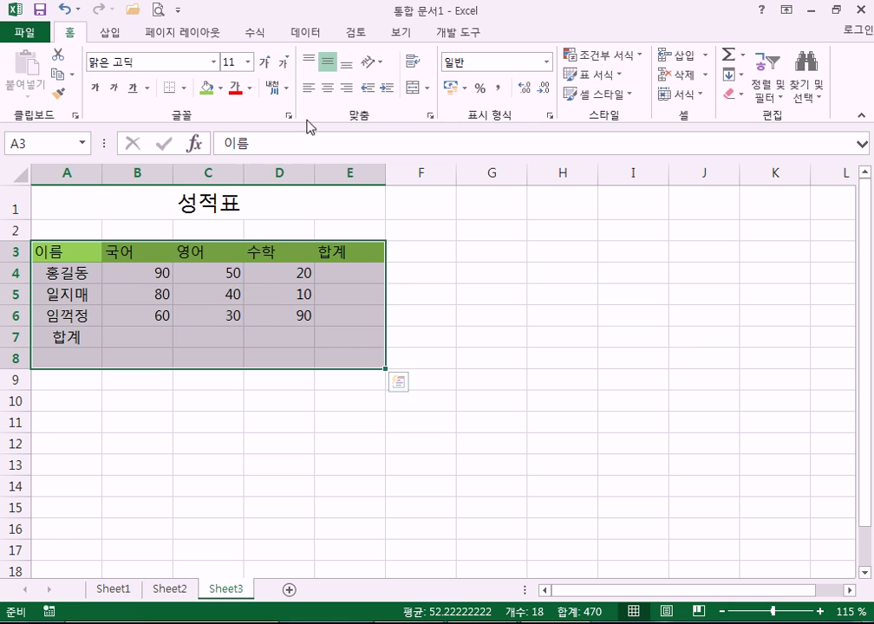
pyautogui.click(328, 90)
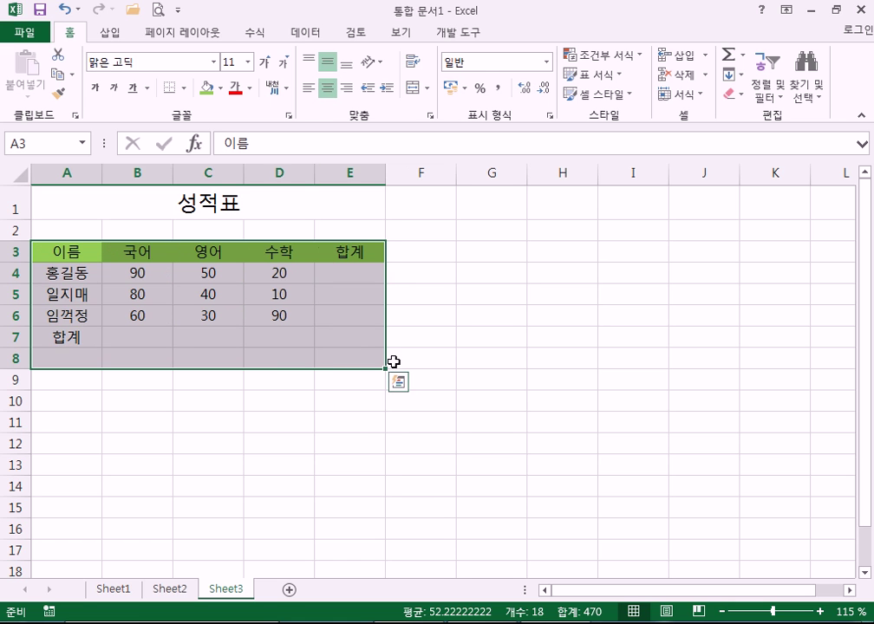
pyautogui.click(327, 90)
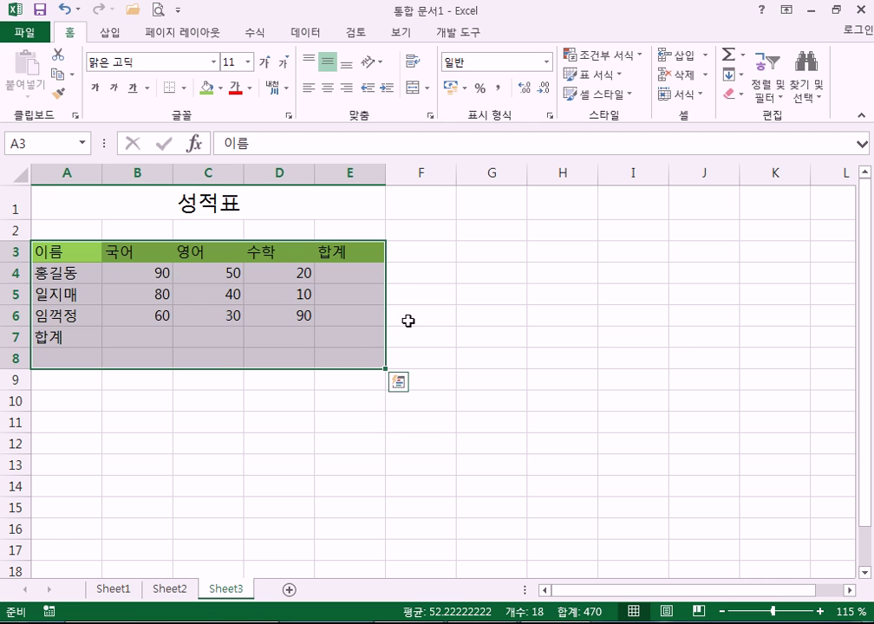
pyautogui.click(370, 333)
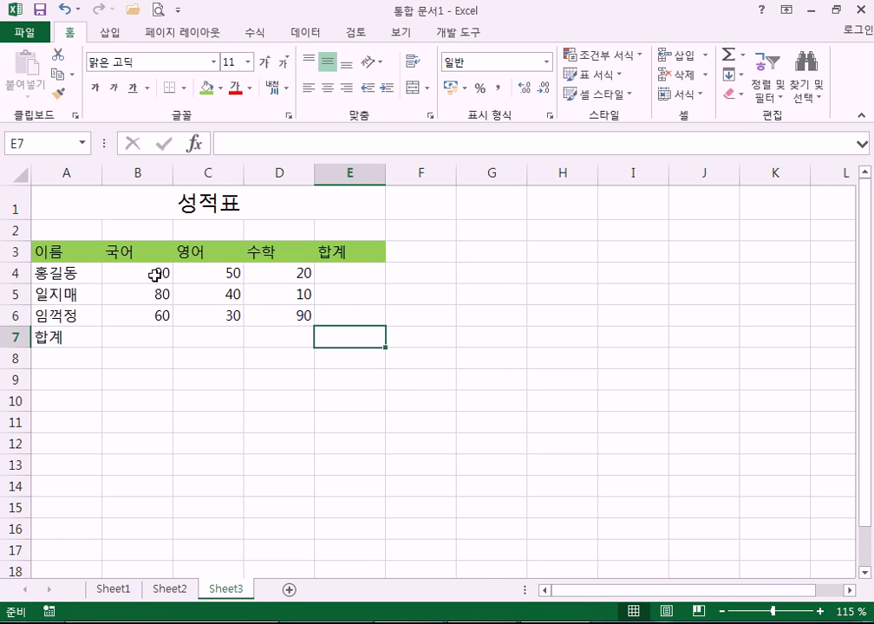
# Select the empty 합계 cells E4:E6 in the total column, and B7:D7 in the total row
pyautogui.moveTo(359, 280); pyautogui.dragTo(357, 324)
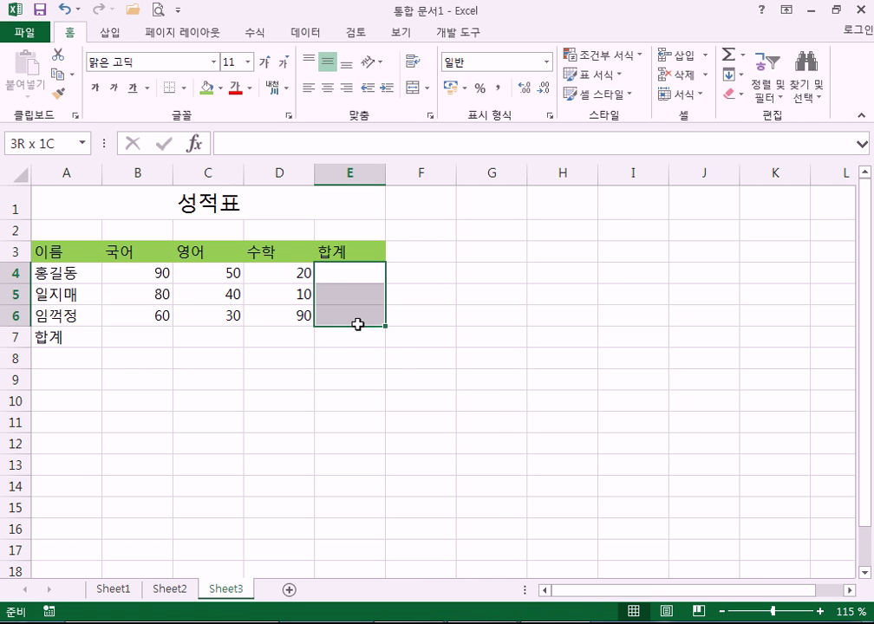
pyautogui.moveTo(357, 324); pyautogui.dragTo(357, 324)
pyautogui.moveTo(345, 273); pyautogui.dragTo(346, 327)
pyautogui.moveTo(146, 333); pyautogui.dragTo(279, 334)
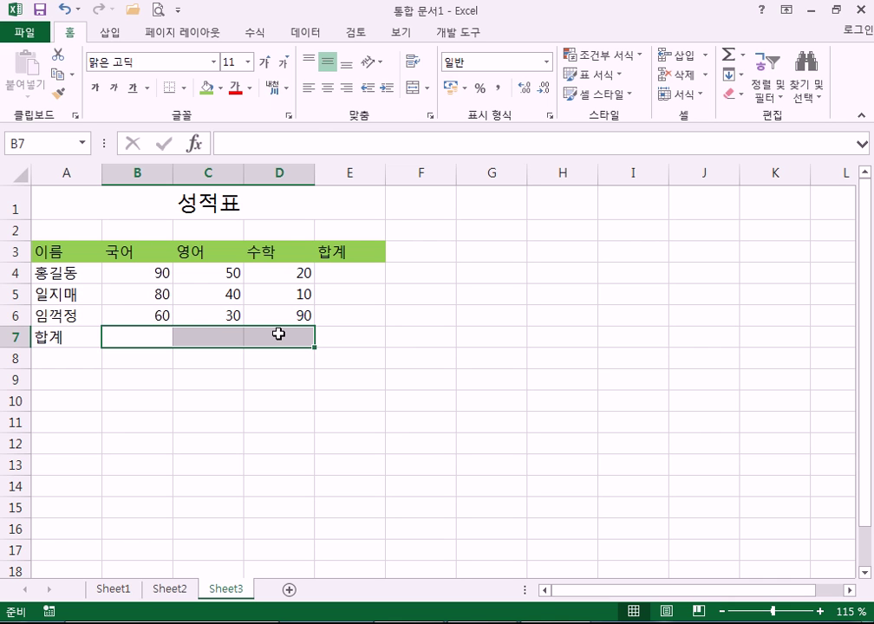
# Sweep over the scores together with the empty total cells to select B4:E7
pyautogui.click(160, 275)
pyautogui.moveTo(160, 275); pyautogui.dragTo(339, 346)
pyautogui.moveTo(131, 267); pyautogui.dragTo(331, 340)
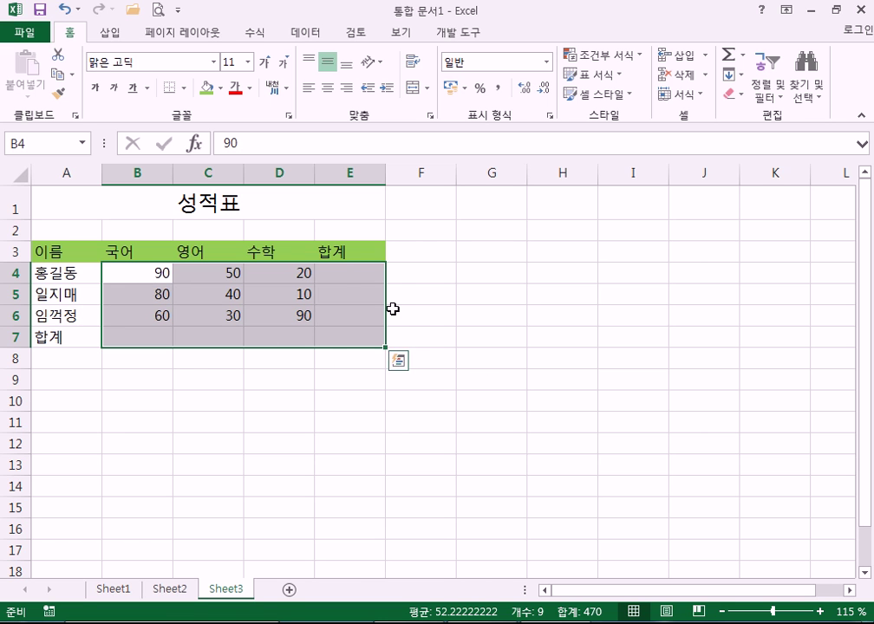
pyautogui.moveTo(143, 273); pyautogui.dragTo(343, 345)
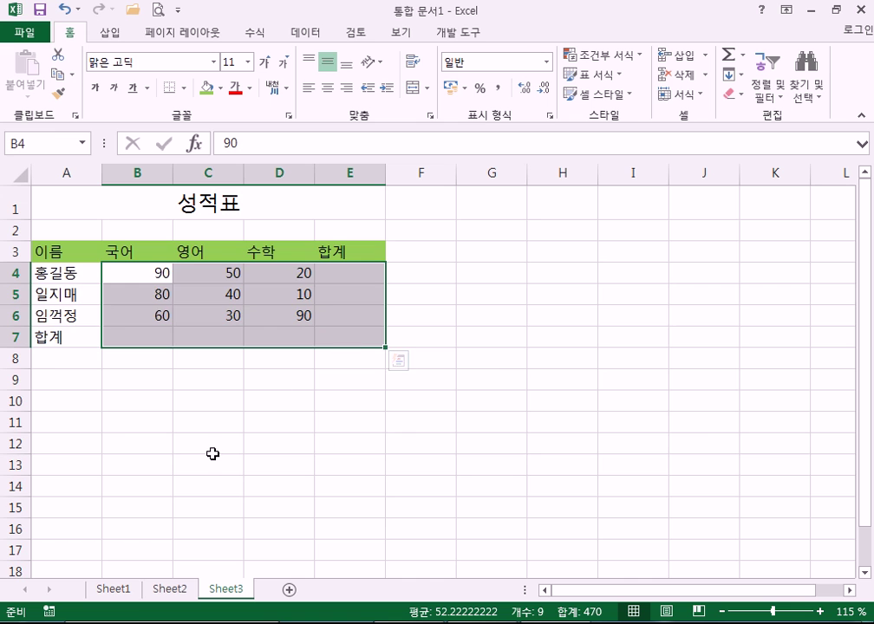
pyautogui.scroll(-10, 208, 468)
pyautogui.scroll(10, 207, 470)
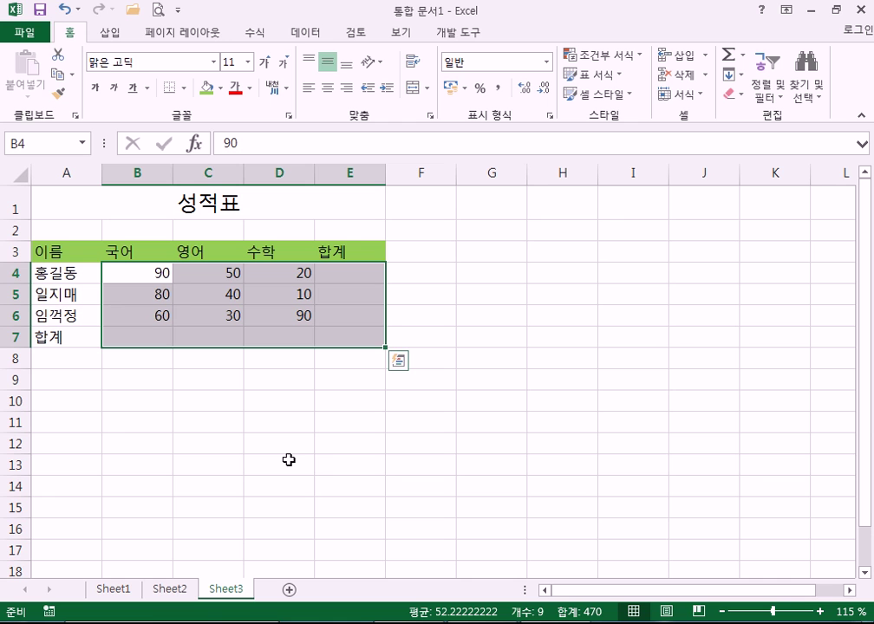
# Select the range B4:E7 by picking only its first cell B4 and extending to its last cell E7, twice
pyautogui.click(130, 273)
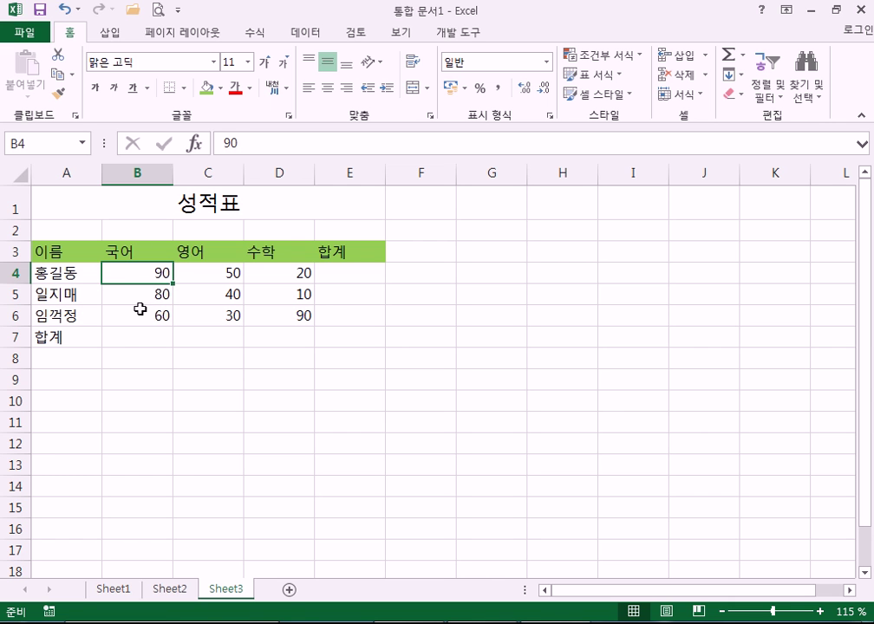
pyautogui.scroll(-7, 416, 386)
pyautogui.scroll(7, 425, 408)
pyautogui.keyDown('shift'); pyautogui.click(336, 337); pyautogui.keyUp('shift')
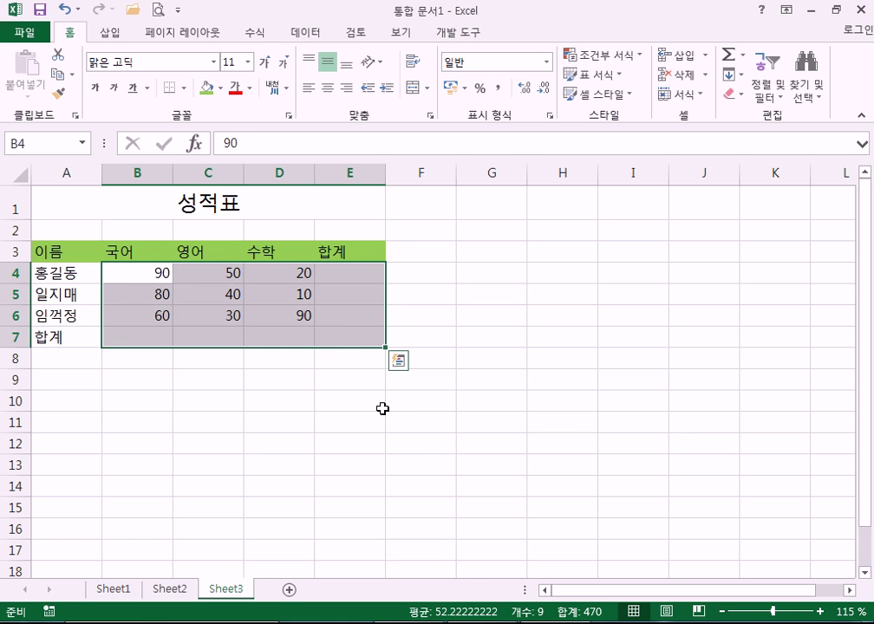
pyautogui.click(148, 273)
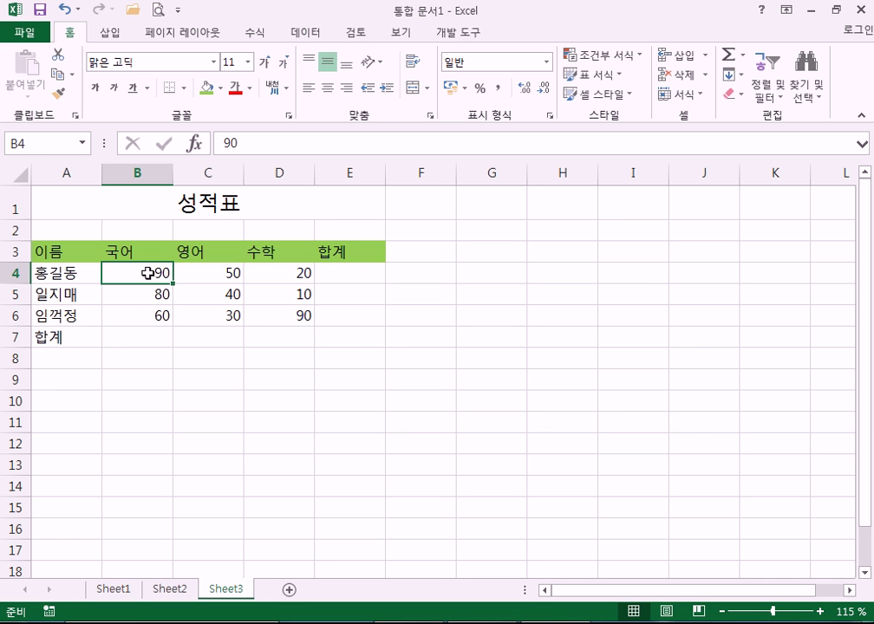
pyautogui.keyDown('shift'); pyautogui.click(350, 335); pyautogui.keyUp('shift')
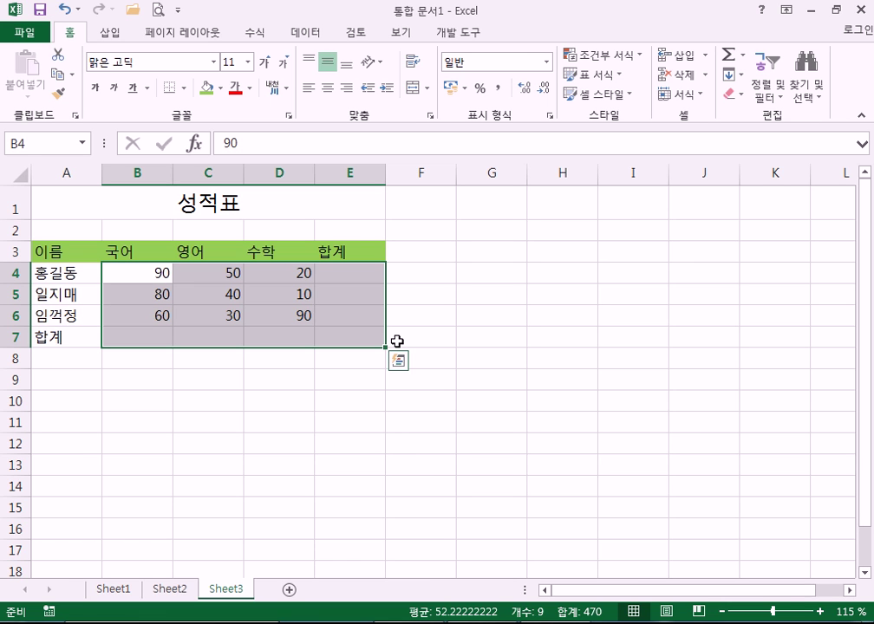
# Select the empty block G3:K11 in one sweep, and select G3:K9 by its first and last cells
pyautogui.moveTo(521, 250); pyautogui.dragTo(760, 411)
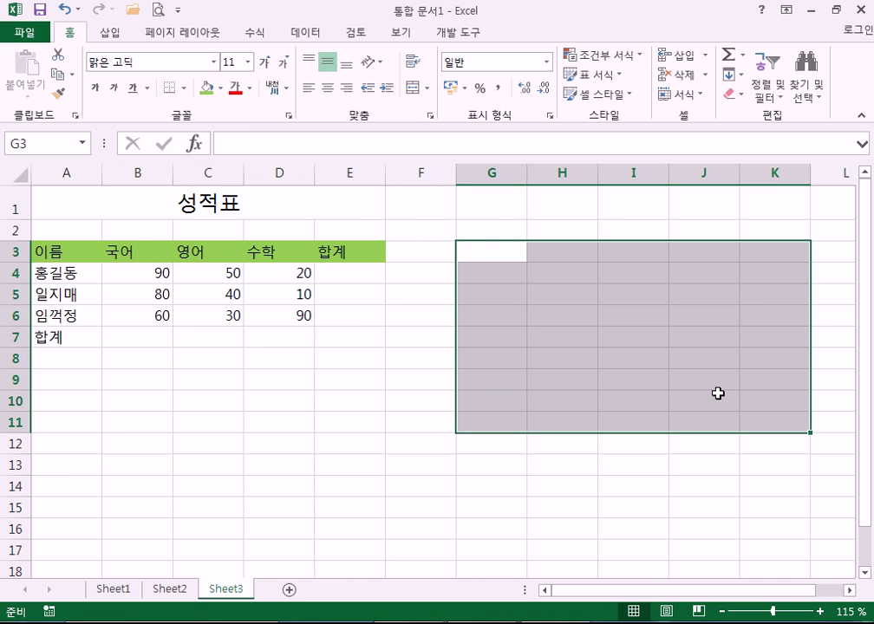
pyautogui.click(488, 254)
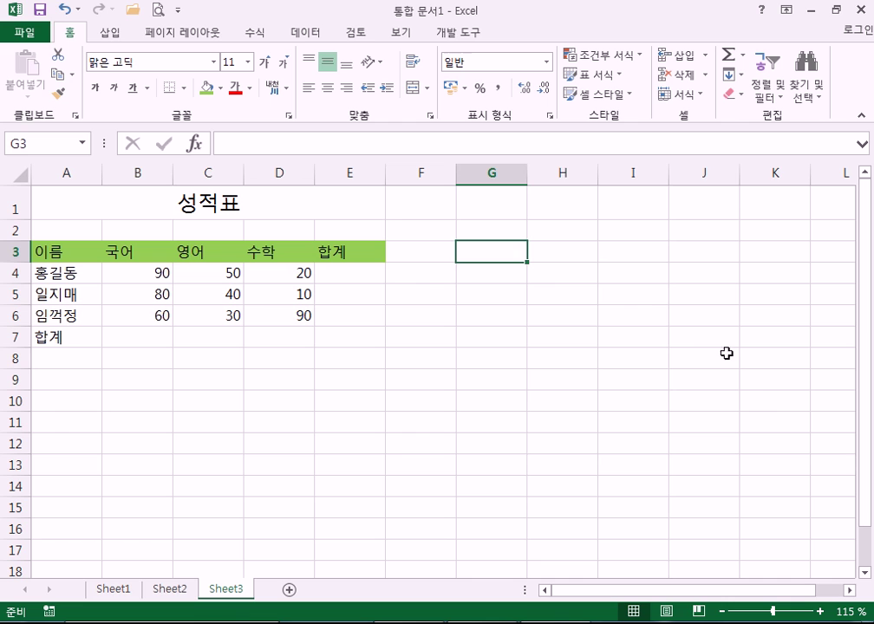
pyautogui.keyDown('shift'); pyautogui.click(761, 384); pyautogui.keyUp('shift')
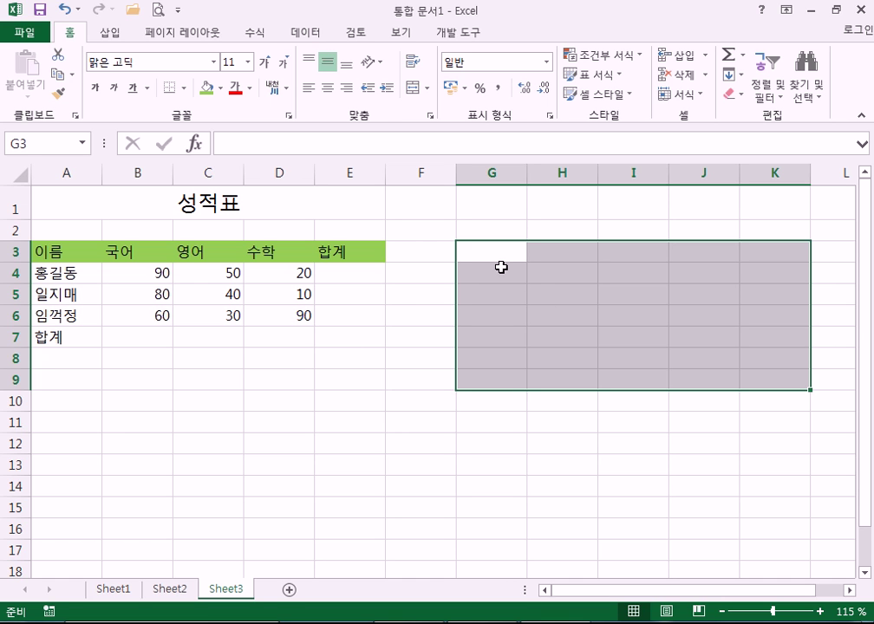
# Select the 국어 scores B4:B6 and the 수학 scores D4:D6 in turn, as separate single-range selections
pyautogui.click(143, 261)
pyautogui.moveTo(143, 261); pyautogui.dragTo(143, 316)
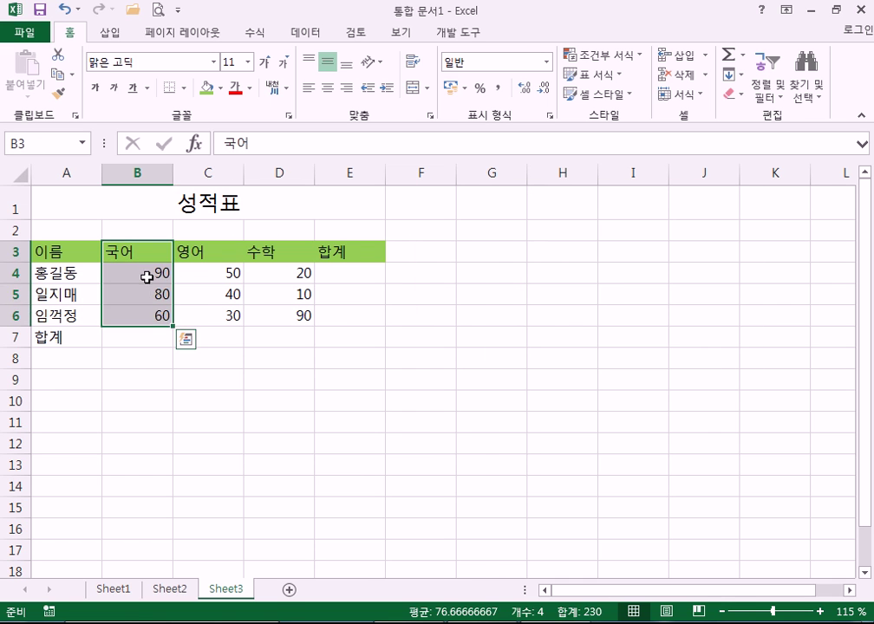
pyautogui.moveTo(146, 276); pyautogui.dragTo(141, 318)
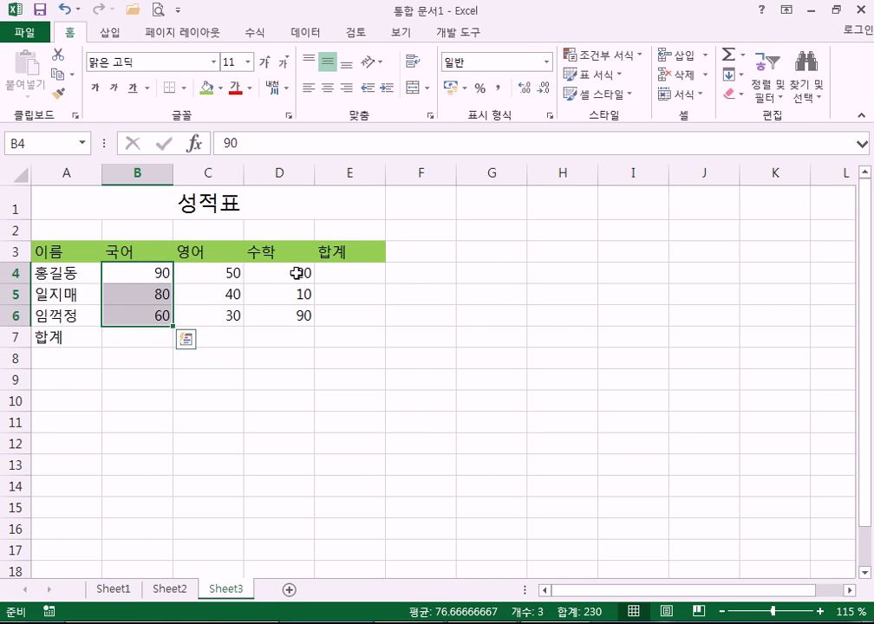
pyautogui.moveTo(293, 274); pyautogui.dragTo(290, 320)
pyautogui.moveTo(169, 277); pyautogui.dragTo(152, 319)
pyautogui.moveTo(287, 271); pyautogui.dragTo(281, 323)
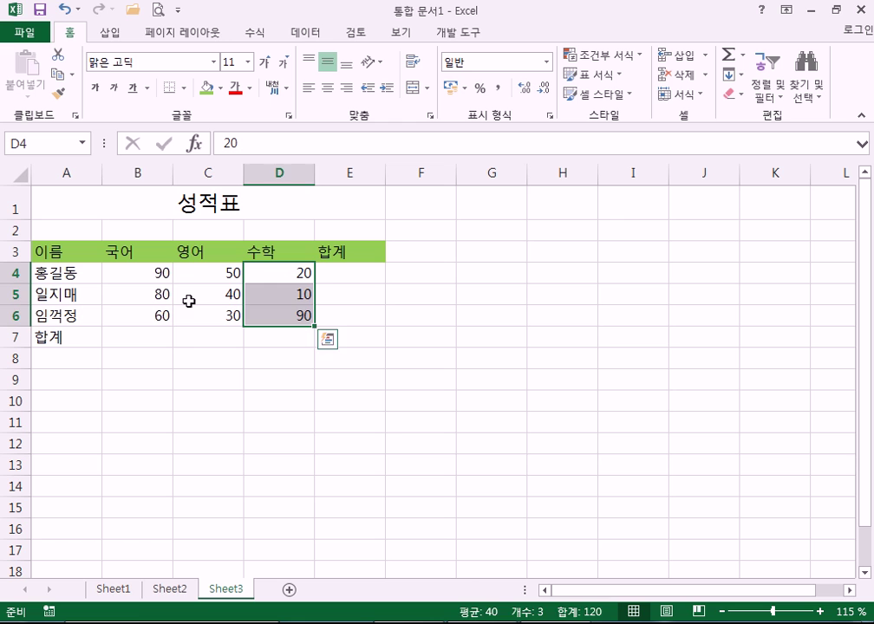
# Build a non-adjacent selection from B4:B6, D4:D6, F4:F6 and H4:H6, and release it by selecting only C5
pyautogui.moveTo(160, 273); pyautogui.dragTo(156, 323)
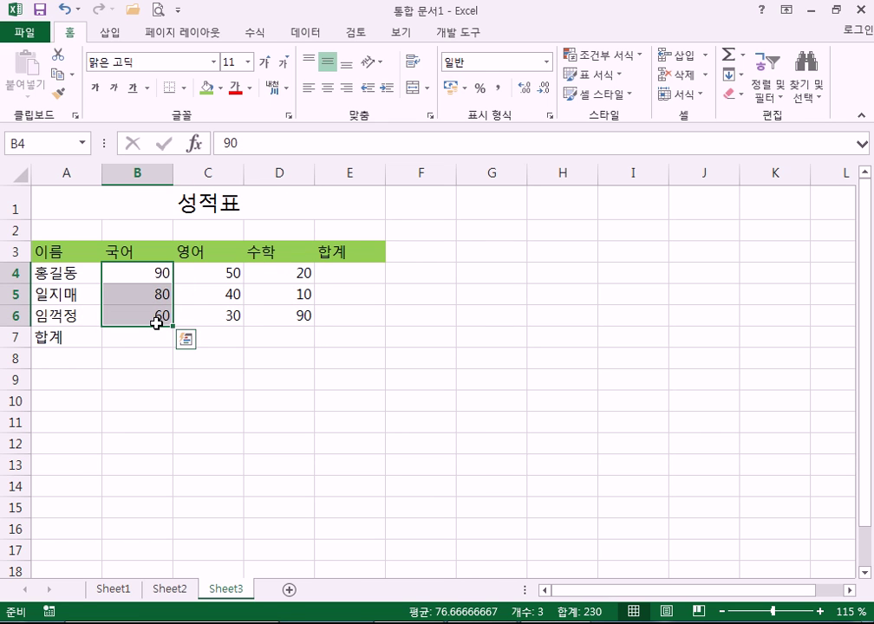
pyautogui.moveTo(306, 275); pyautogui.dragTo(310, 322)
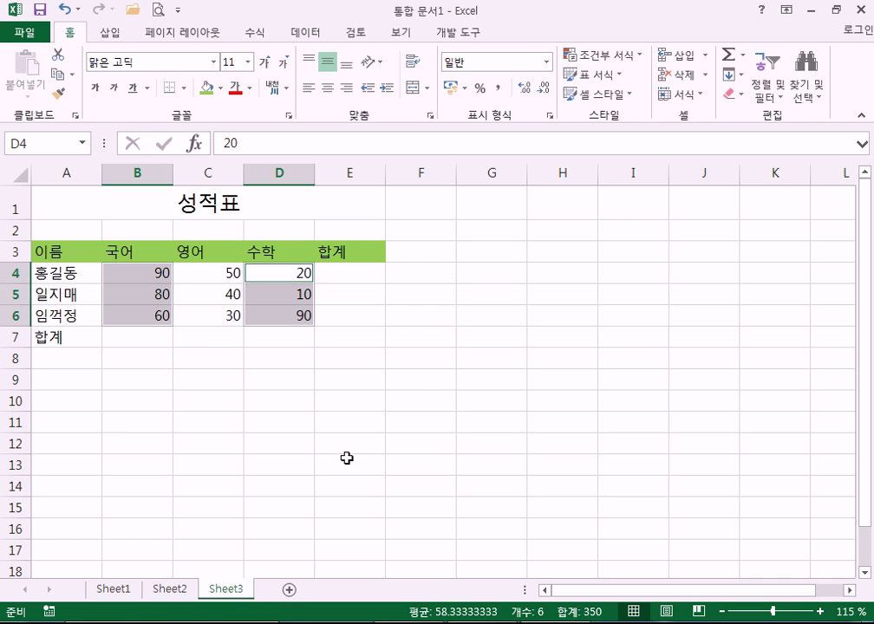
pyautogui.moveTo(413, 276); pyautogui.dragTo(420, 320)
pyautogui.moveTo(538, 273); pyautogui.dragTo(556, 321)
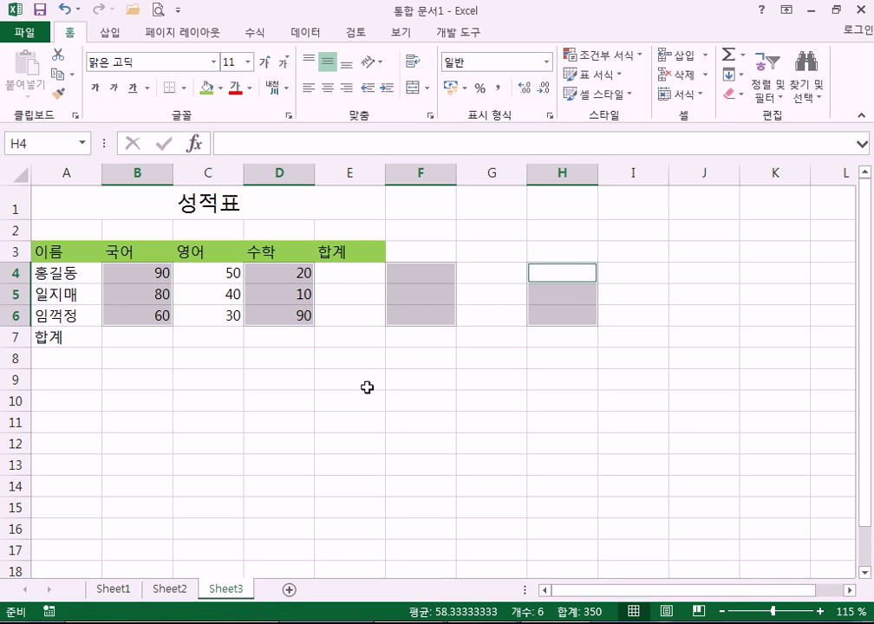
pyautogui.click(195, 294)
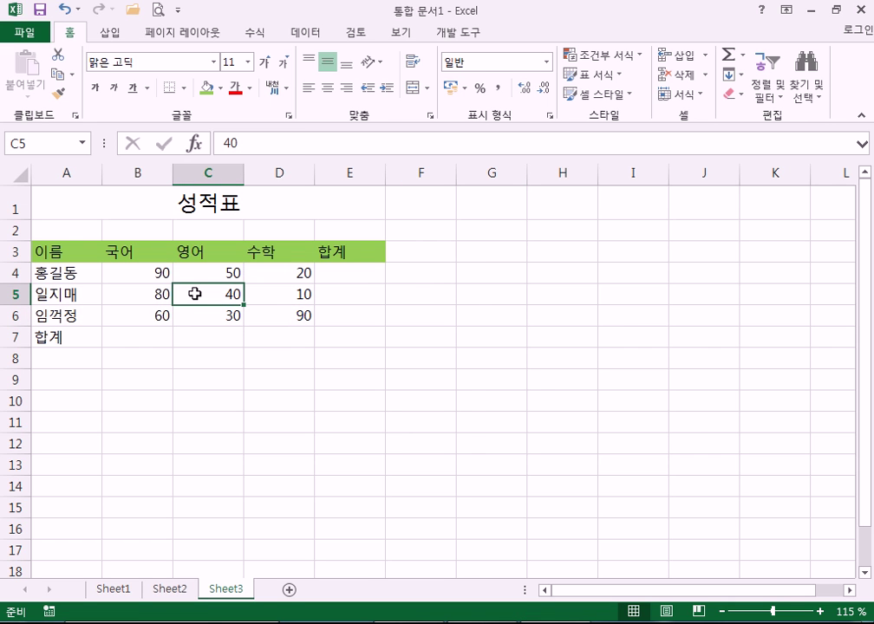
# Select the whole table A3:E7, narrow the selection to B4:E7, apply AutoSum, and undo the totals
pyautogui.moveTo(61, 252); pyautogui.dragTo(363, 341)
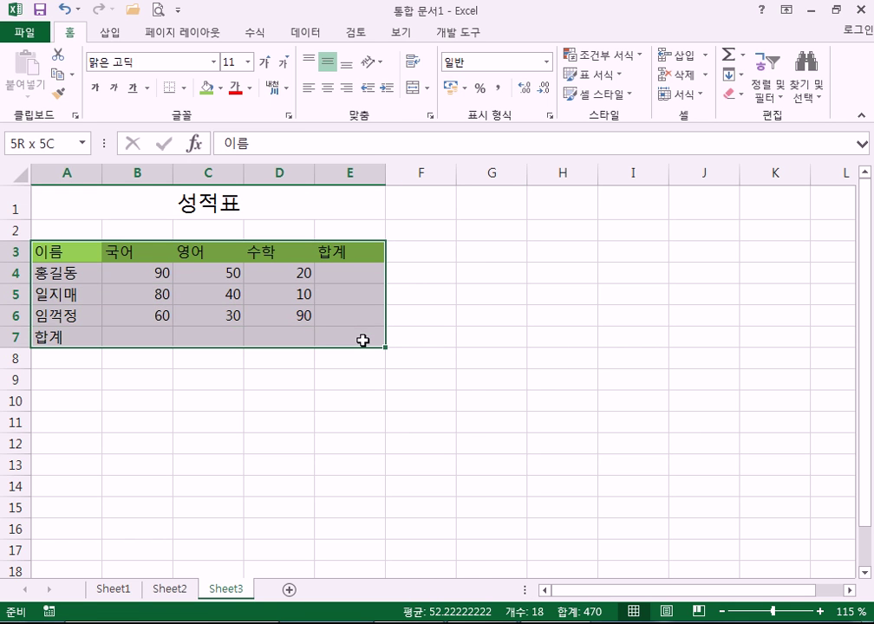
pyautogui.moveTo(363, 341); pyautogui.dragTo(363, 342)
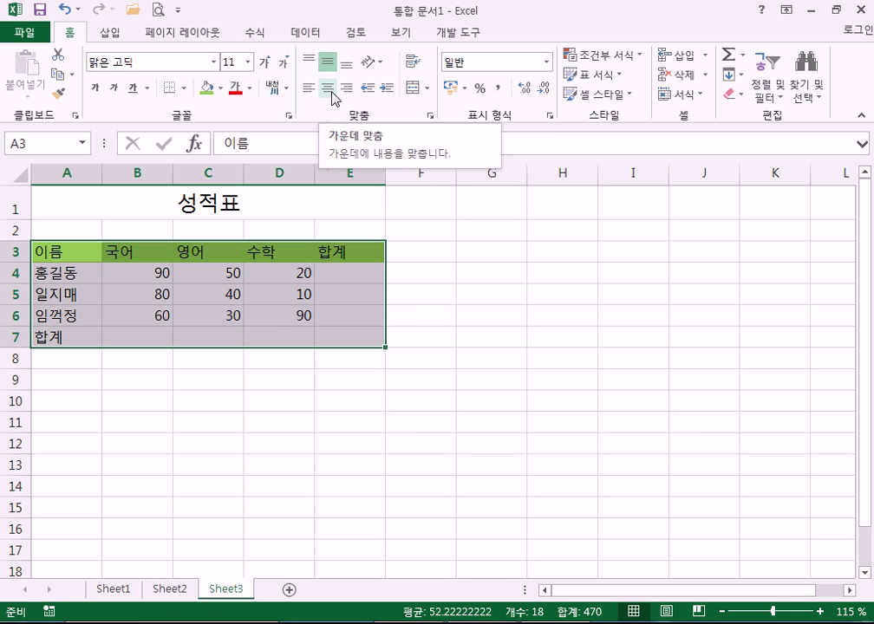
pyautogui.moveTo(139, 273); pyautogui.dragTo(345, 339)
pyautogui.moveTo(131, 271); pyautogui.dragTo(353, 335)
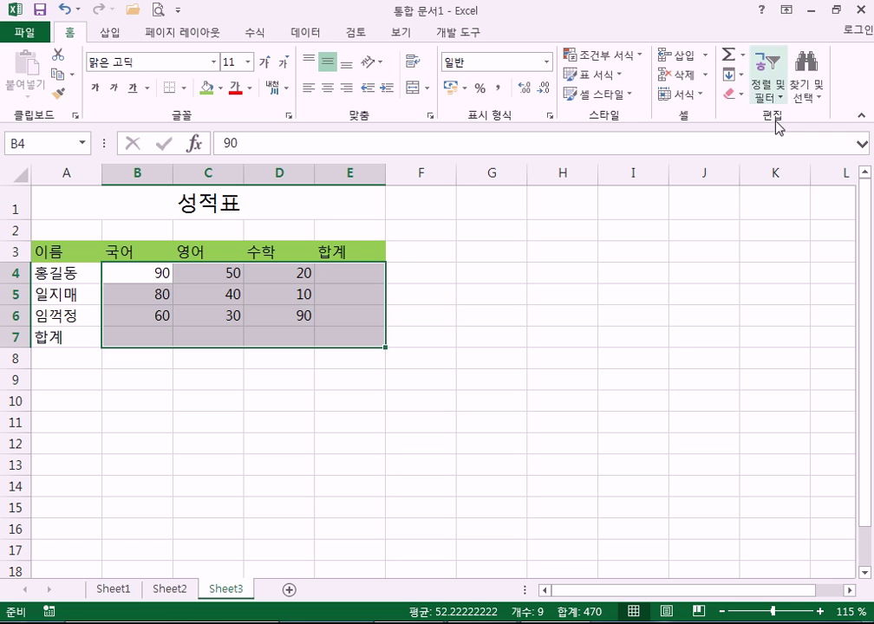
pyautogui.click(728, 62)
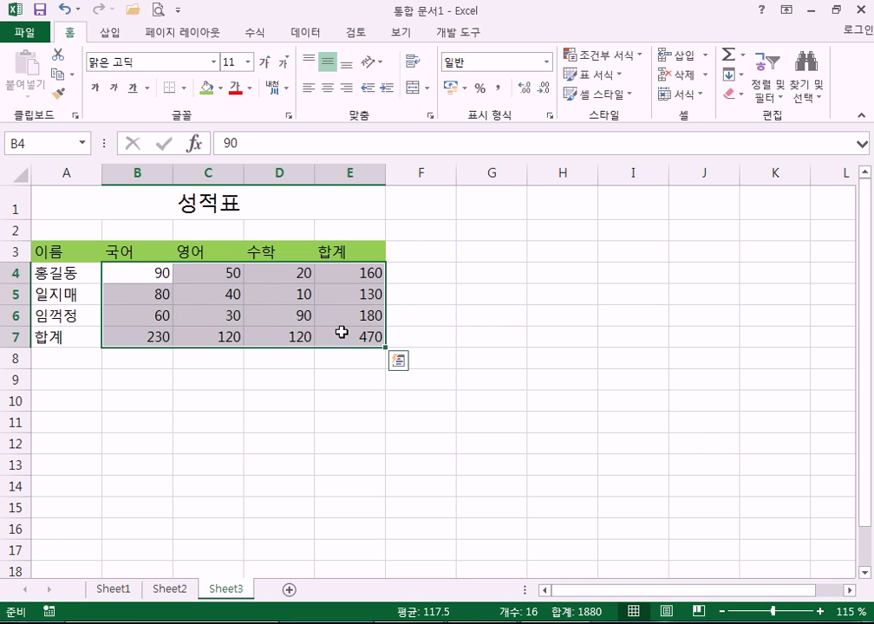
pyautogui.hotkey('ctrl', 'z')
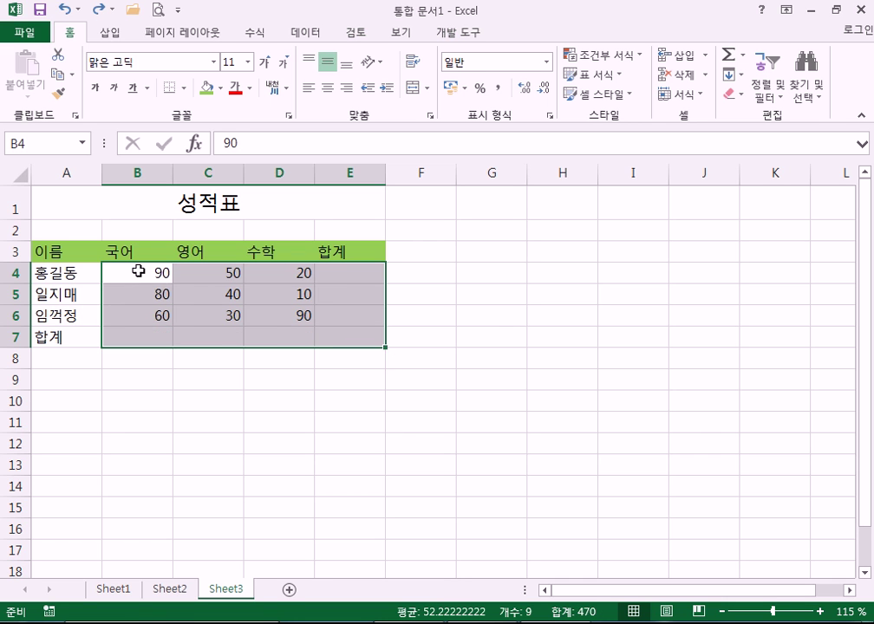
# Select the scores together with the empty total row and column, B4:E7, and fill in all totals with AutoSum
pyautogui.moveTo(138, 271); pyautogui.dragTo(299, 314)
pyautogui.moveTo(349, 272); pyautogui.dragTo(345, 337)
pyautogui.moveTo(147, 274); pyautogui.dragTo(305, 272)
pyautogui.click(328, 273)
pyautogui.moveTo(139, 272); pyautogui.dragTo(139, 316)
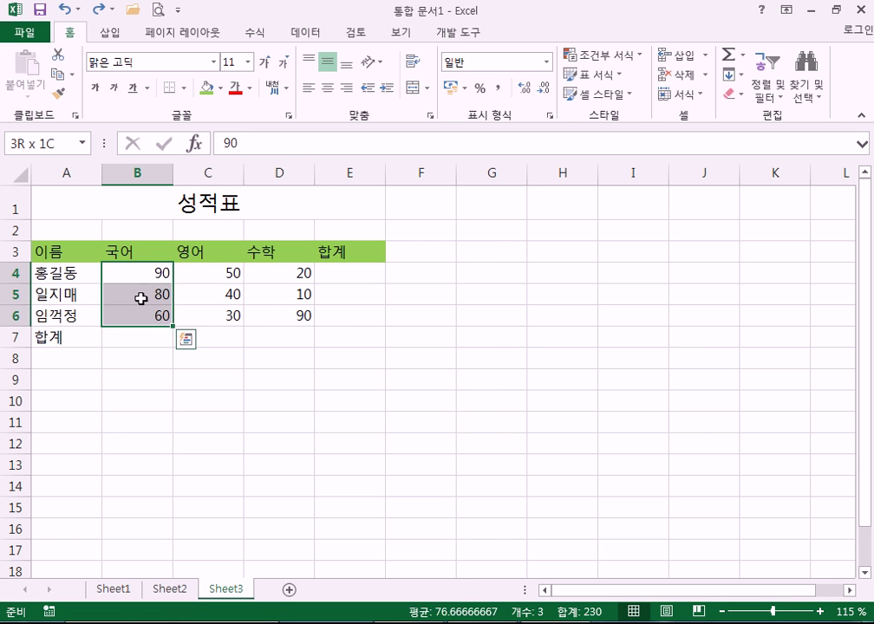
pyautogui.moveTo(139, 274); pyautogui.dragTo(345, 275)
pyautogui.moveTo(152, 275); pyautogui.dragTo(147, 316)
pyautogui.click(143, 338)
pyautogui.moveTo(143, 271); pyautogui.dragTo(344, 353)
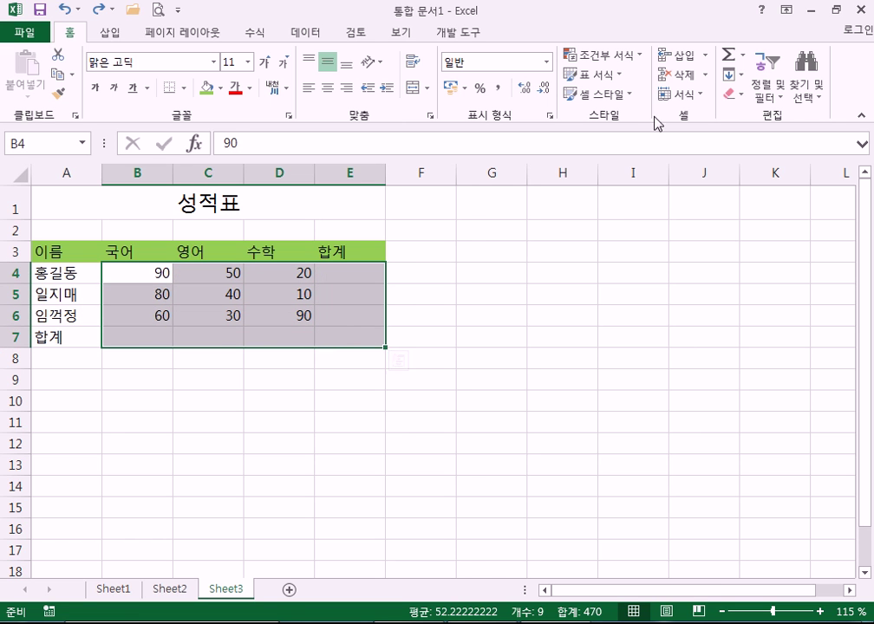
pyautogui.click(730, 58)
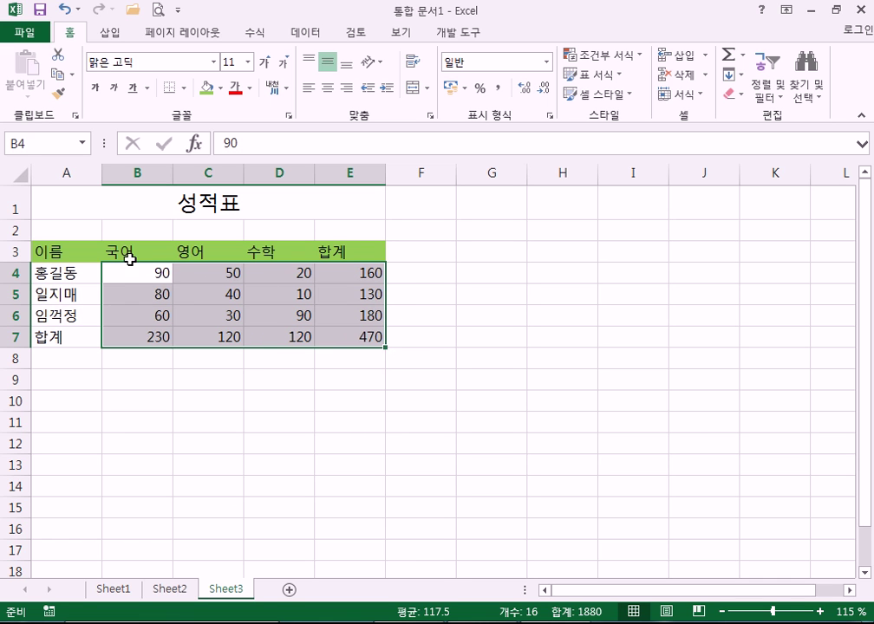
# Select the column blocks B4:B7, D4:D7 and the empty G4:G7 one after another
pyautogui.moveTo(125, 278); pyautogui.dragTo(121, 347)
pyautogui.moveTo(296, 279); pyautogui.dragTo(291, 339)
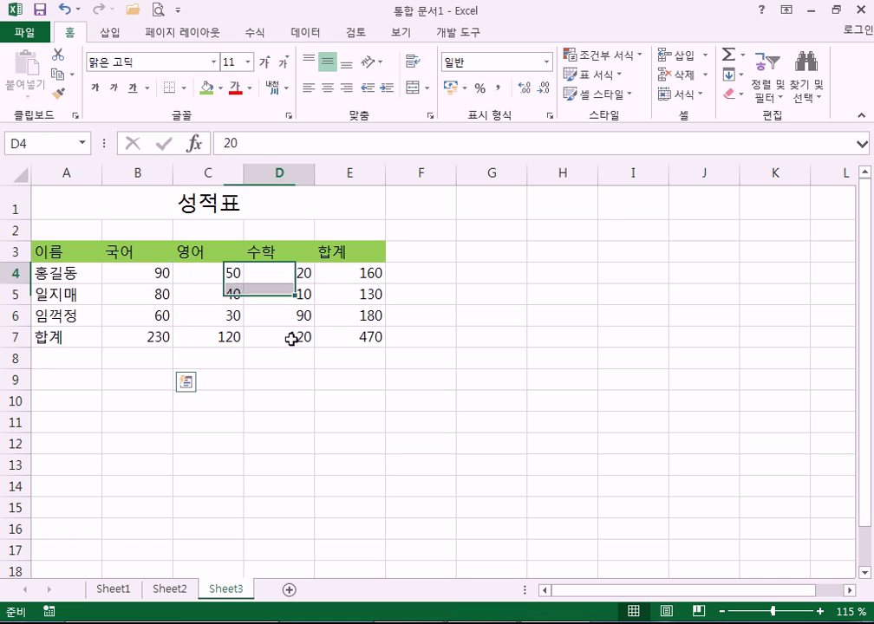
pyautogui.moveTo(465, 281); pyautogui.dragTo(471, 345)
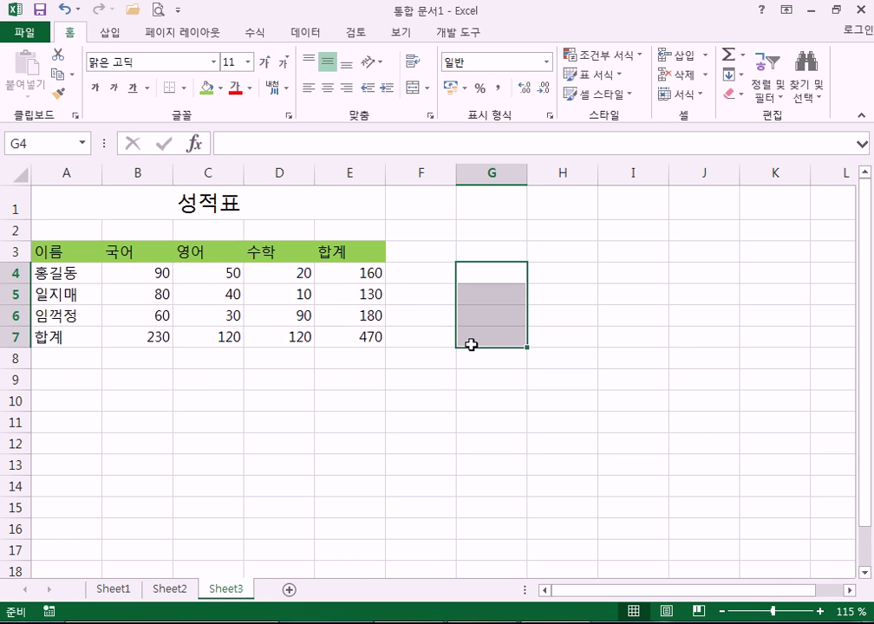
# Examine the sum formulas in 합계 cells E4 and E5 and compare them with the 수학 score in D4
pyautogui.click(355, 275)
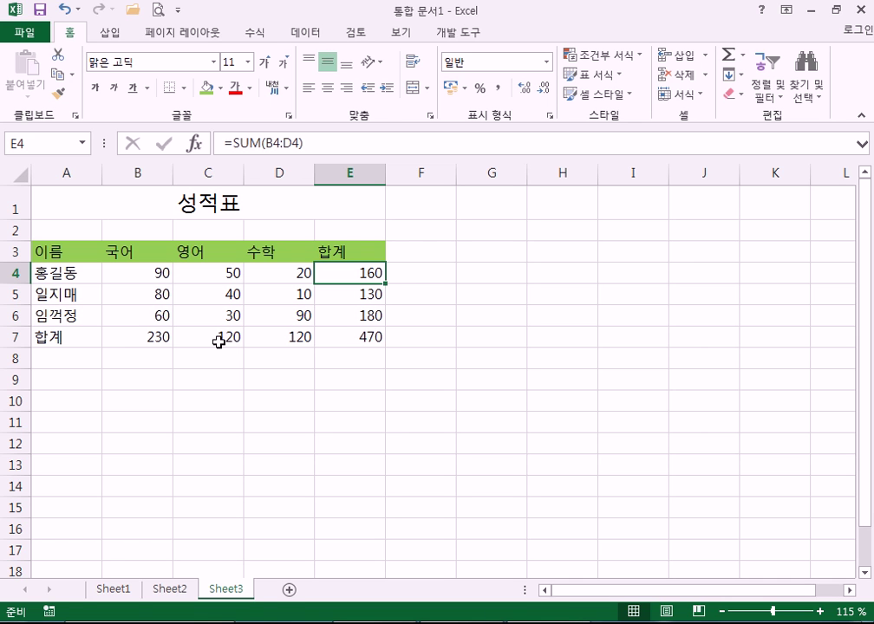
pyautogui.click(341, 294)
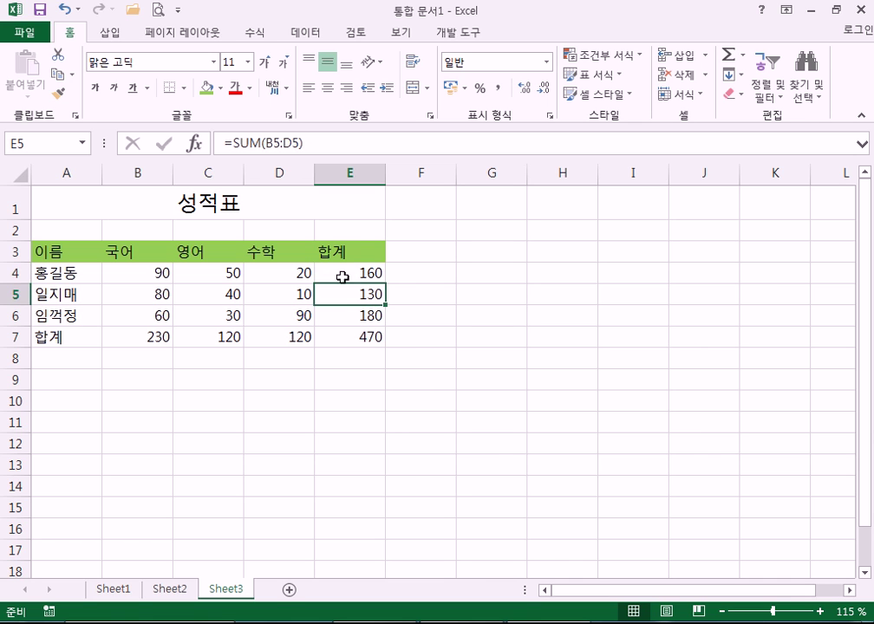
pyautogui.click(342, 271)
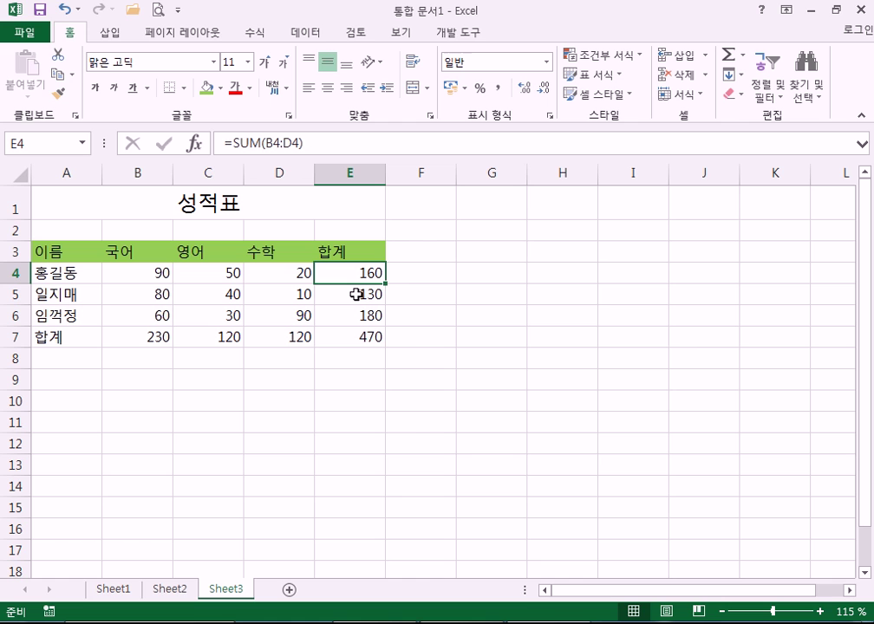
pyautogui.click(356, 295)
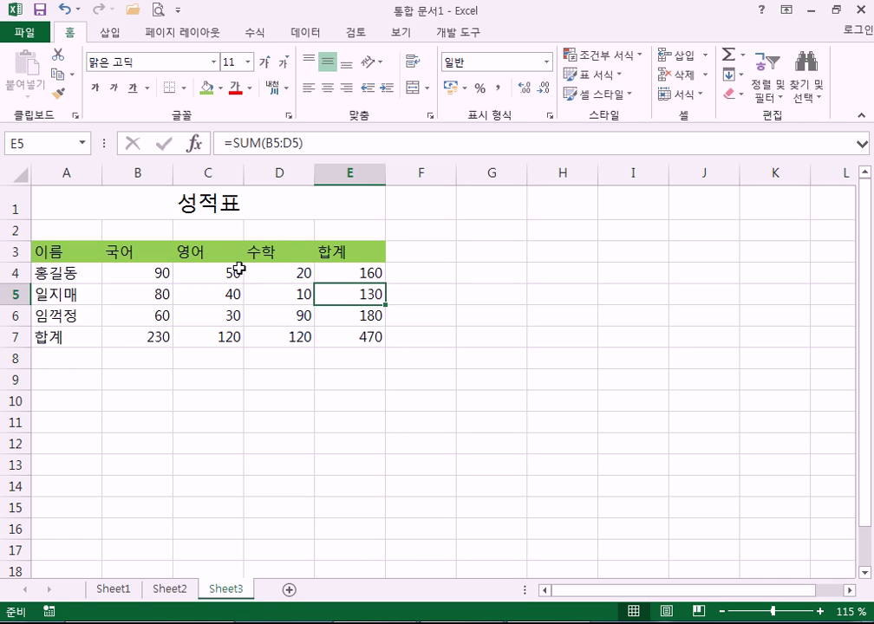
pyautogui.click(289, 274)
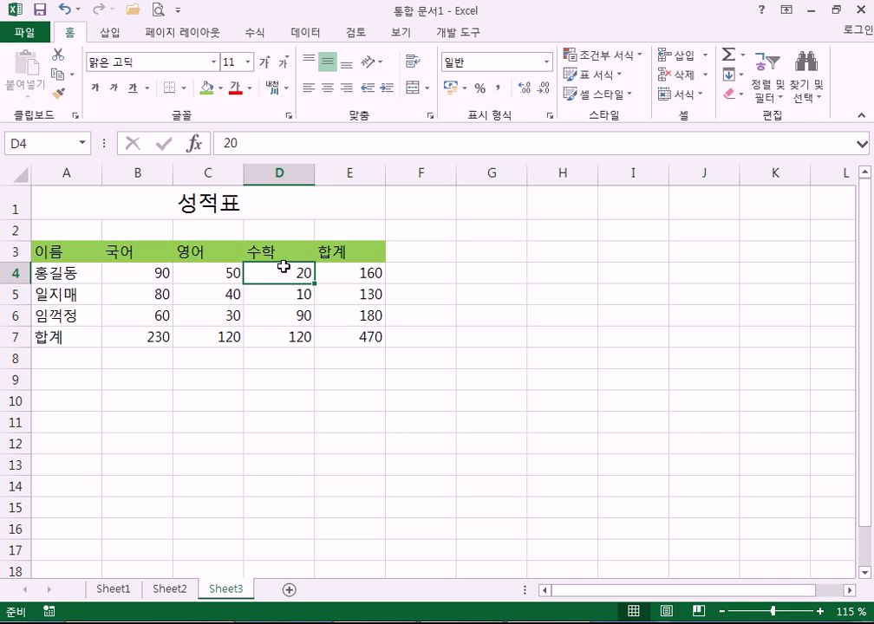
pyautogui.click(351, 275)
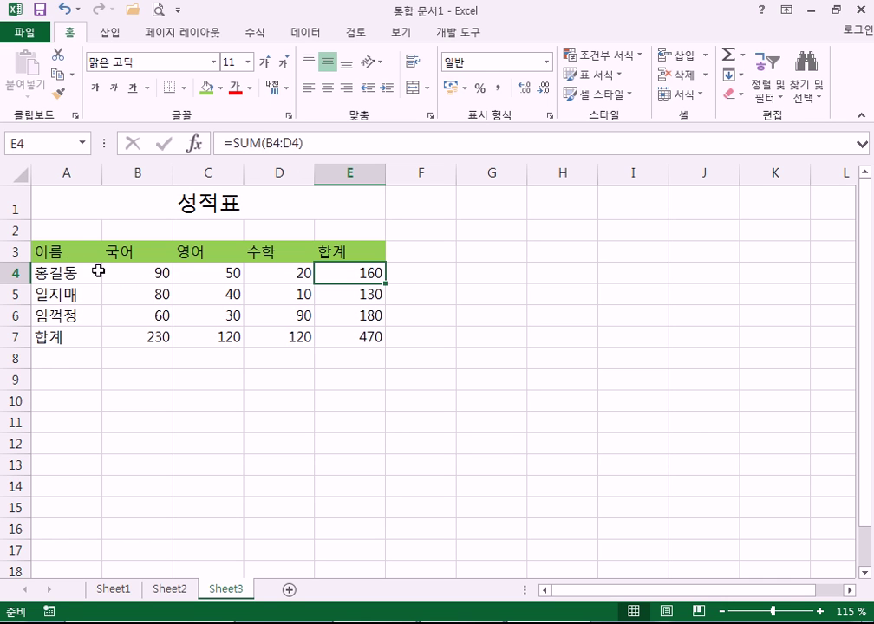
# Centre the contents of A3:E8 horizontally, and turn the centring off again
pyautogui.moveTo(72, 256); pyautogui.dragTo(362, 358)
pyautogui.click(327, 87)
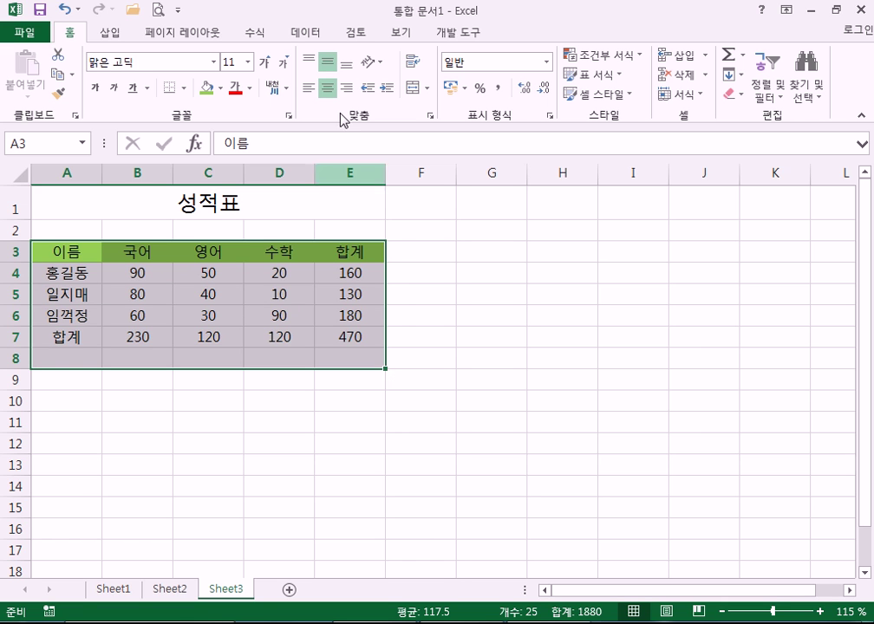
pyautogui.click(326, 89)
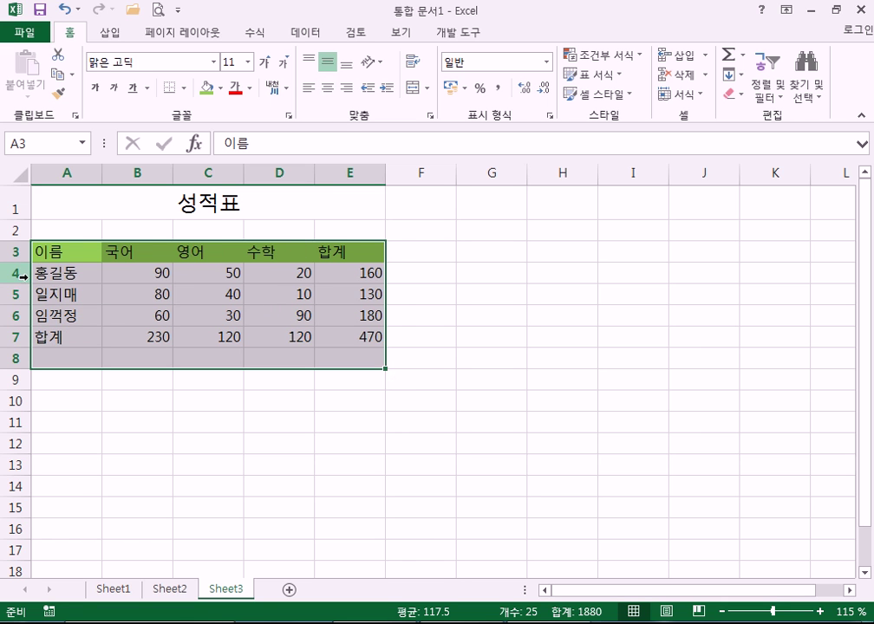
# Go through the header cells of row 3 one by one, select the header row A3:E3, and return to A3
pyautogui.click(131, 252)
pyautogui.click(59, 253)
pyautogui.click(128, 252)
pyautogui.click(230, 252)
pyautogui.click(300, 250)
pyautogui.click(325, 253)
pyautogui.moveTo(61, 252); pyautogui.dragTo(329, 251)
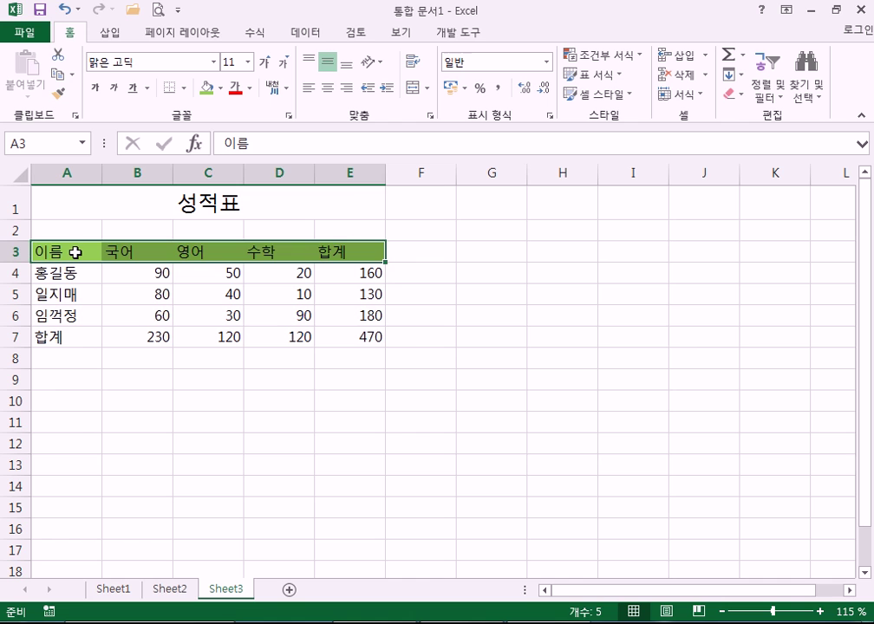
pyautogui.click(76, 252)
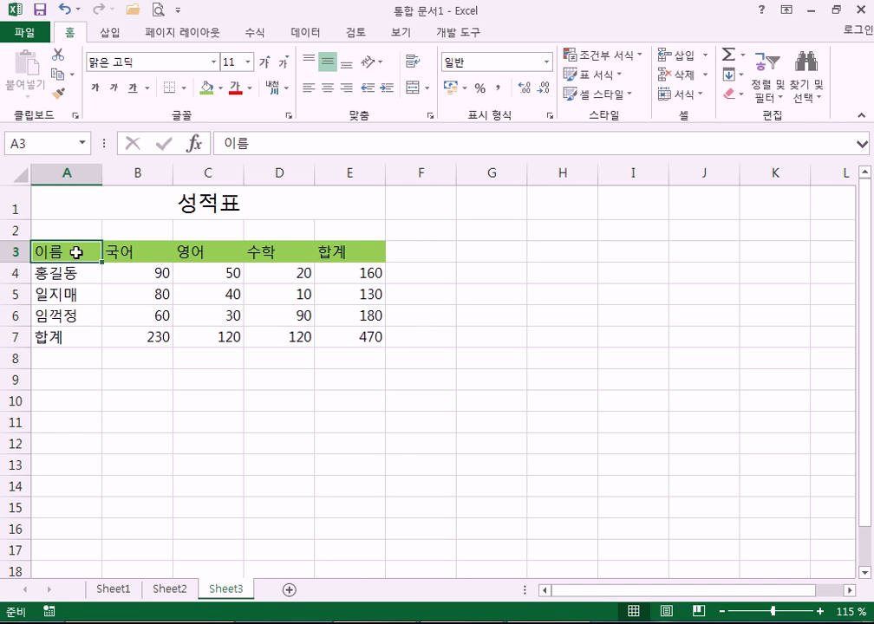
# Open Notepad and write the line "셀 서식(꾸미기)" in the blank document
pyautogui.press('super')
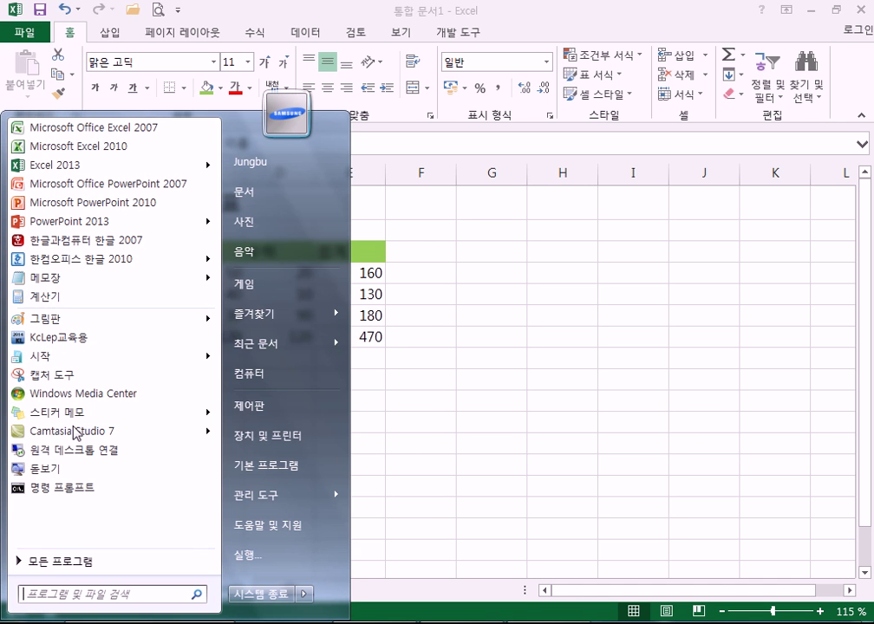
pyautogui.click(70, 279)
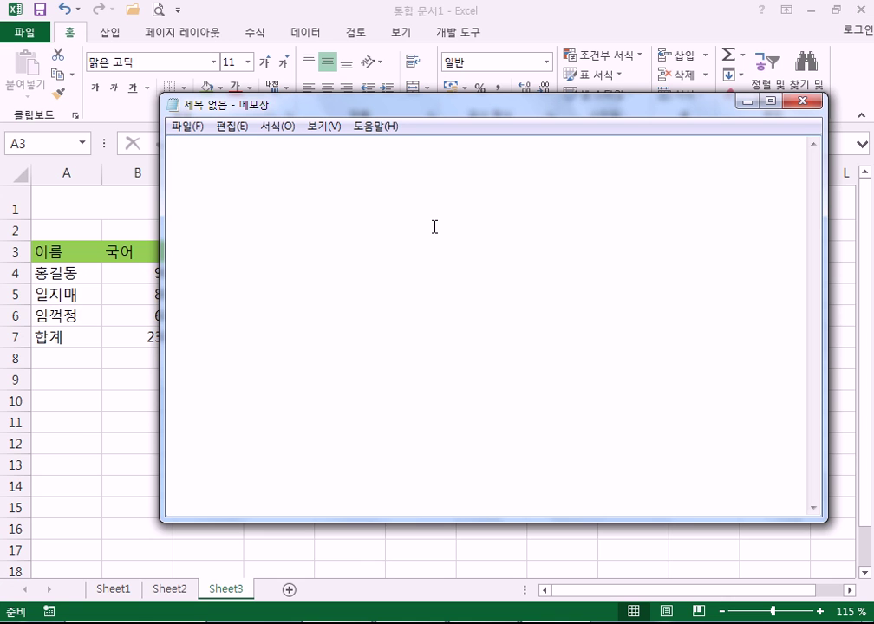
pyautogui.write('셀 서식')
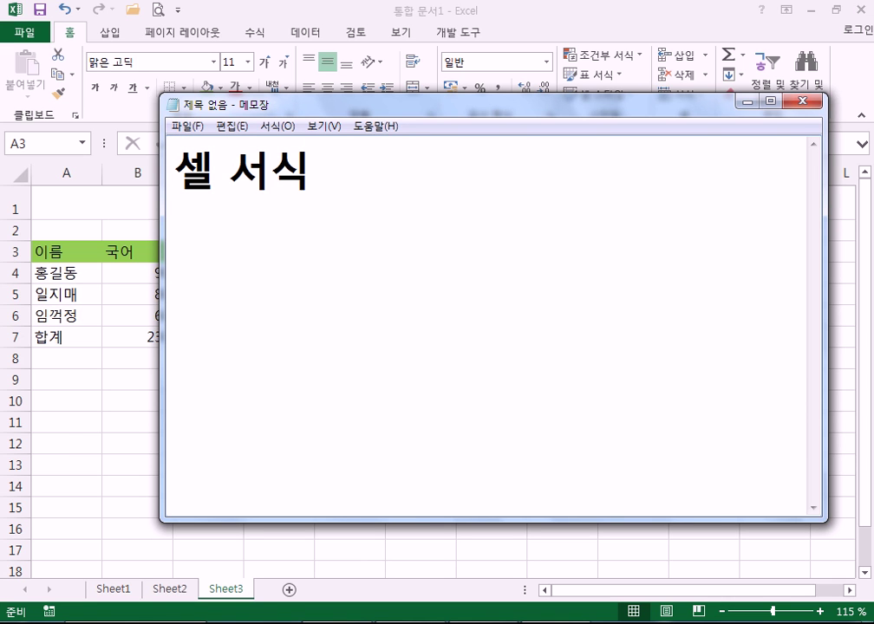
pyautogui.write('(구미')
pyautogui.press('BackSpace')
pyautogui.press('BackSpace')
pyautogui.press('BackSpace')
pyautogui.write('ㄲㅜ미기)')
pyautogui.press('Return')
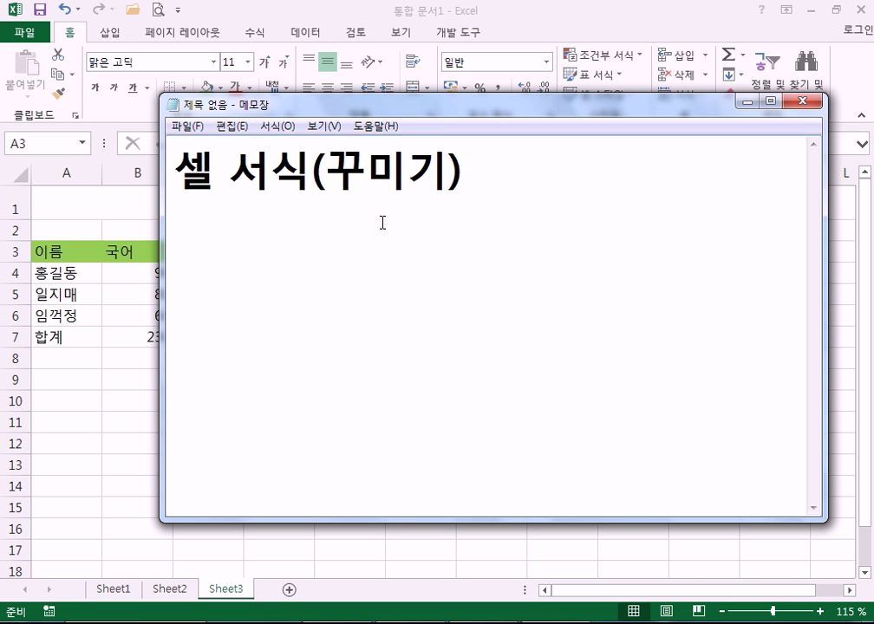
# Check Notepad's text formatting options, and switch back to Excel to view the sum formula in E4
pyautogui.click(286, 127)
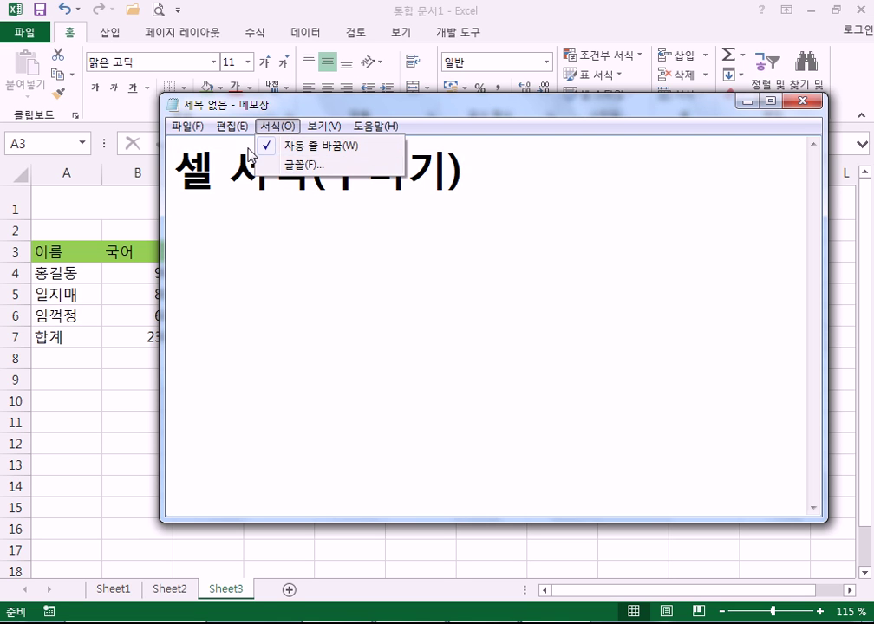
pyautogui.click(267, 218)
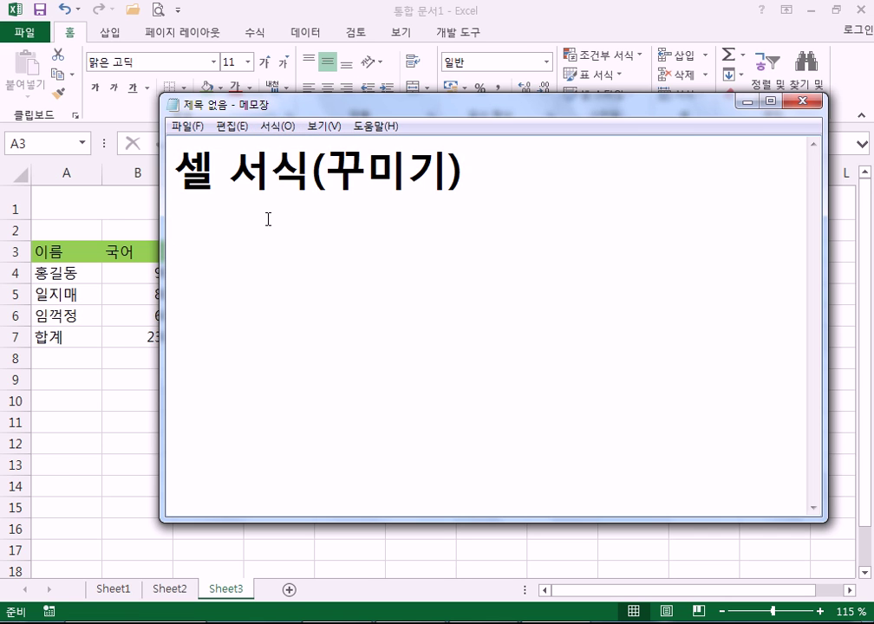
pyautogui.hotkey('alt', 'Tab')
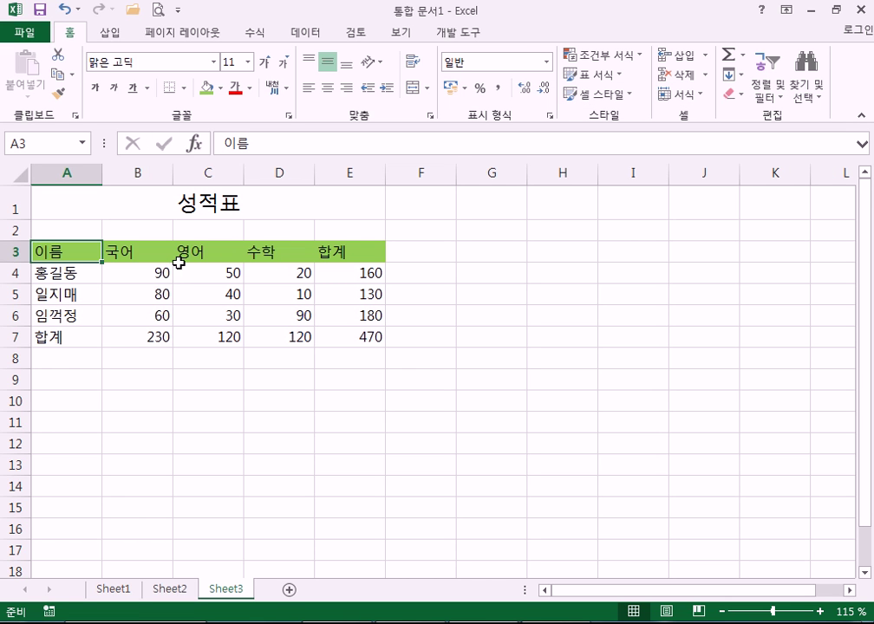
pyautogui.click(365, 273)
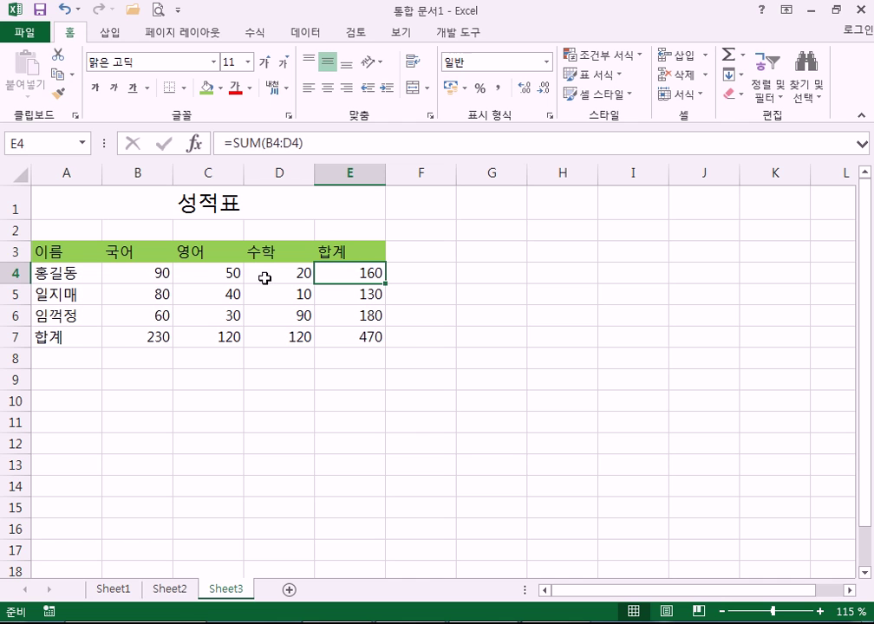
# Replace the header in C3 with the misspelled text "영아"
pyautogui.click(534, 271)
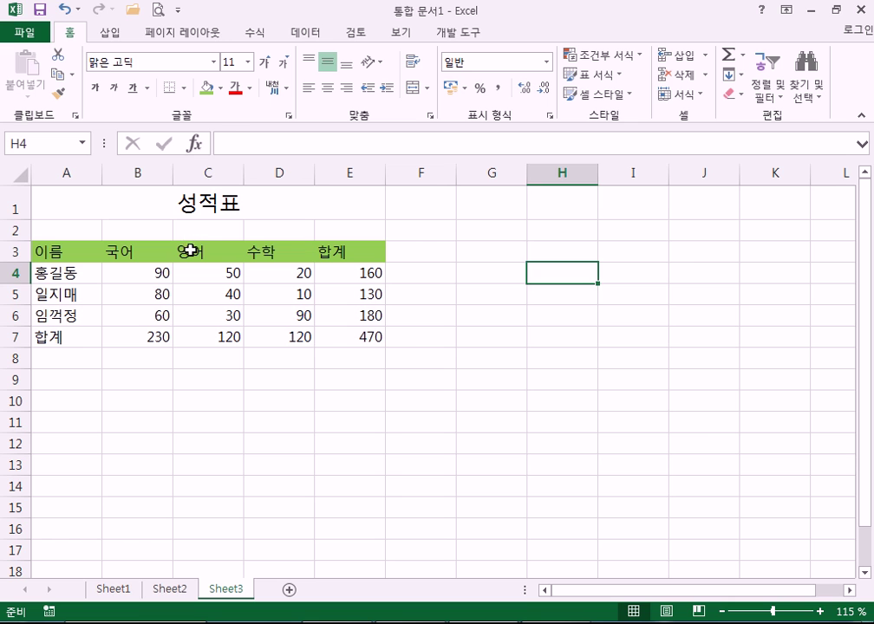
pyautogui.click(191, 250)
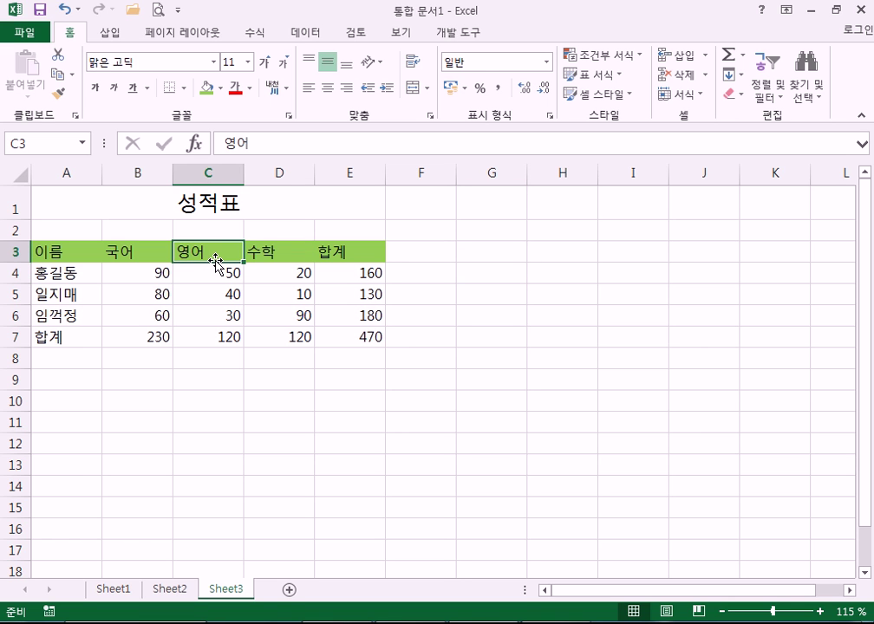
pyautogui.write('영아')
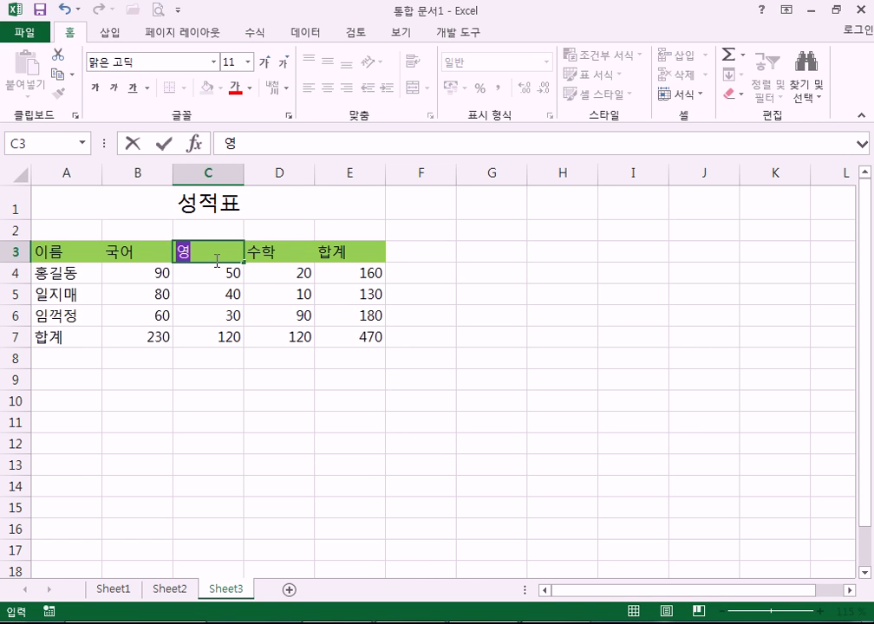
pyautogui.press('Return')
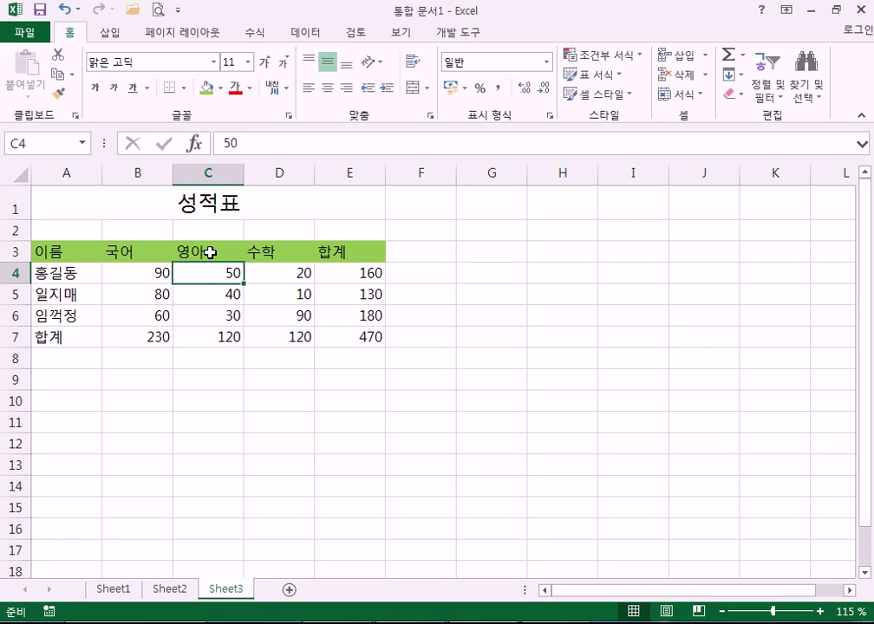
# Overwrite the whole C3 header with "영어", and undo that replacement
pyautogui.click(207, 251)
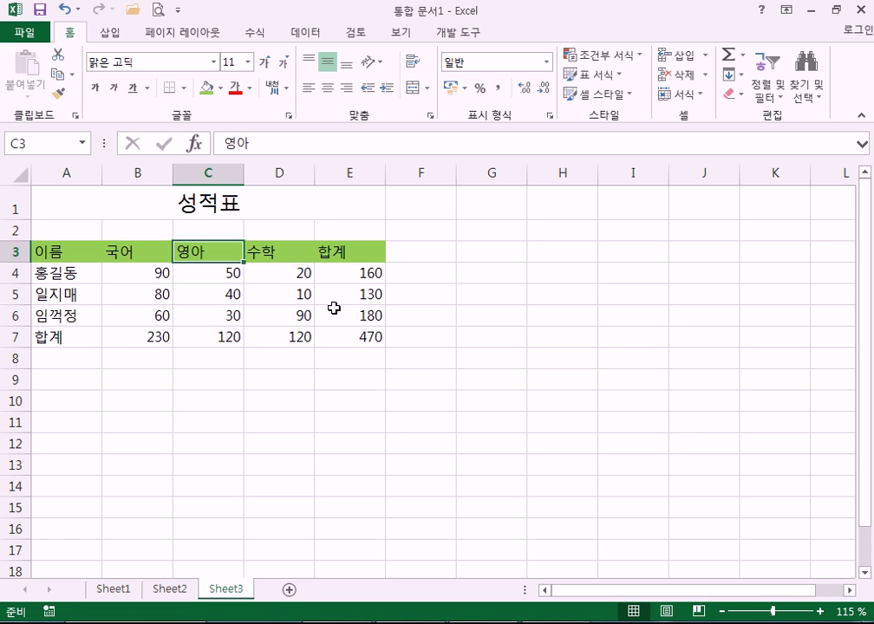
pyautogui.write('영어')
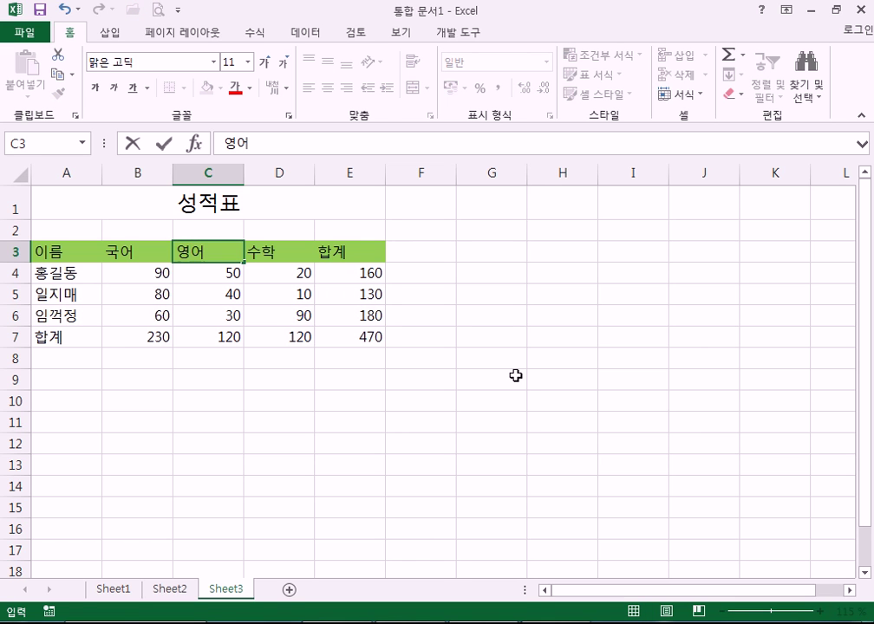
pyautogui.press('Return')
pyautogui.hotkey('ctrl', 'z')
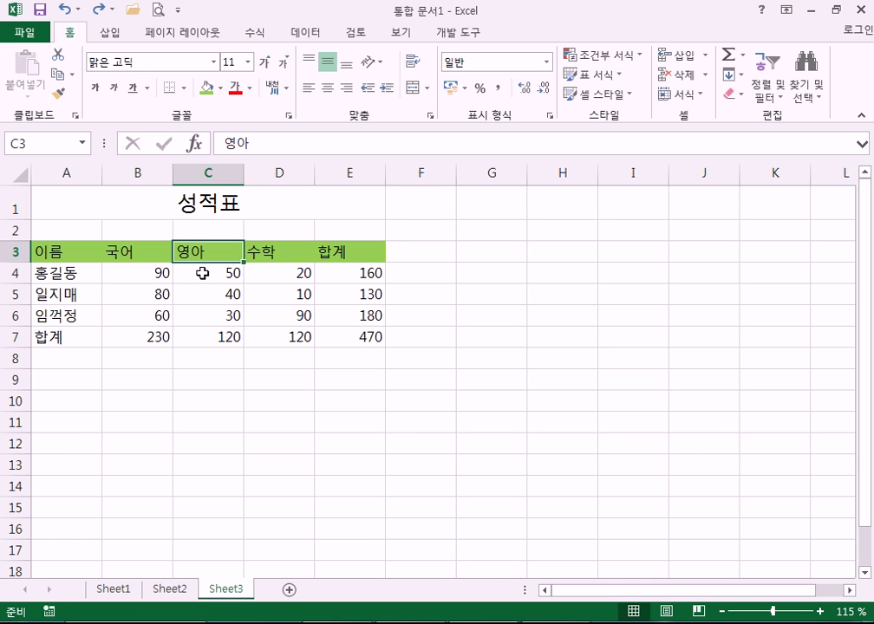
# Open C3 for editing, leave it without a change, and check the contents of E4 and D4
pyautogui.press('F2')
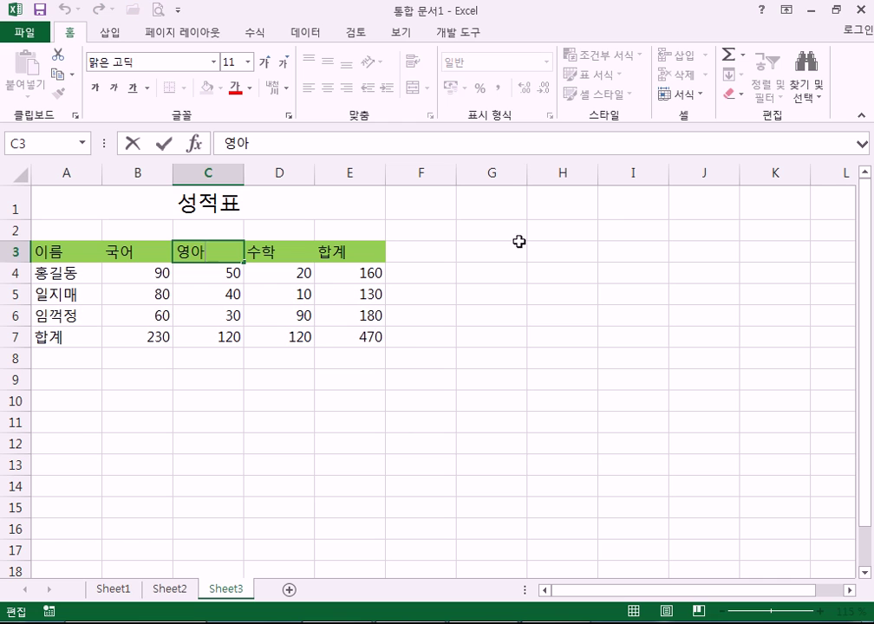
pyautogui.click(294, 274)
pyautogui.click(345, 275)
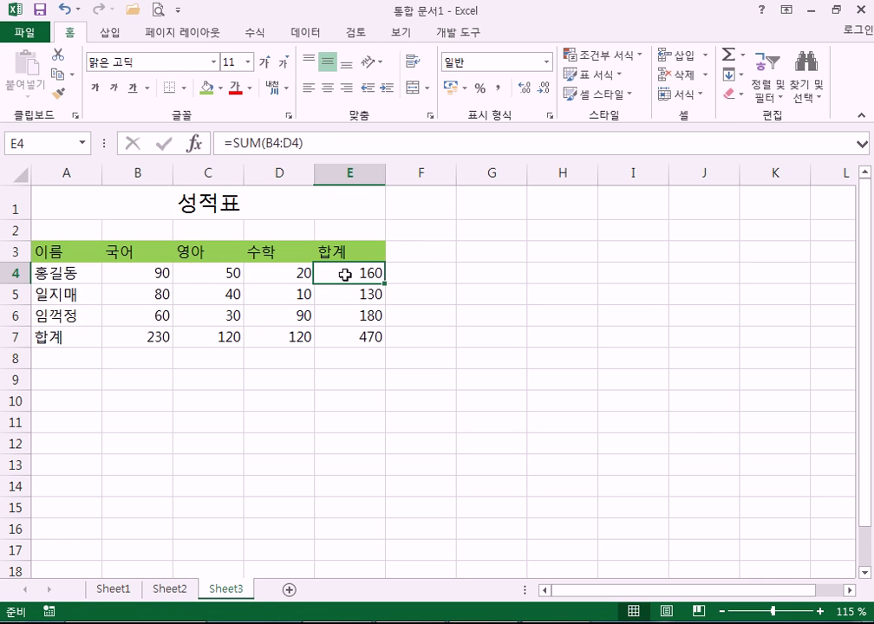
pyautogui.click(270, 274)
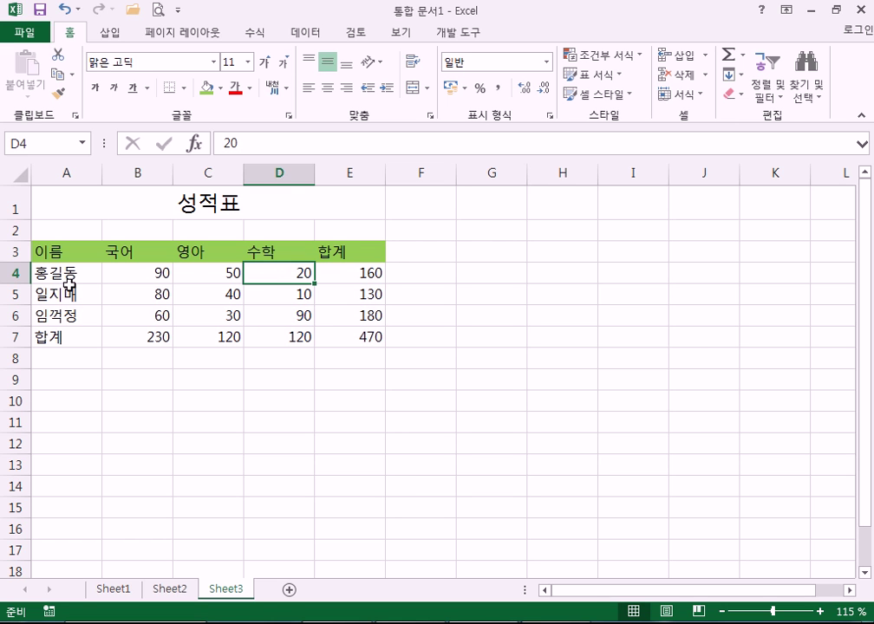
# Try correcting only the last character of C3 to read "영어", and revert the cell to "영아"
pyautogui.press('Up')
pyautogui.press('Left')
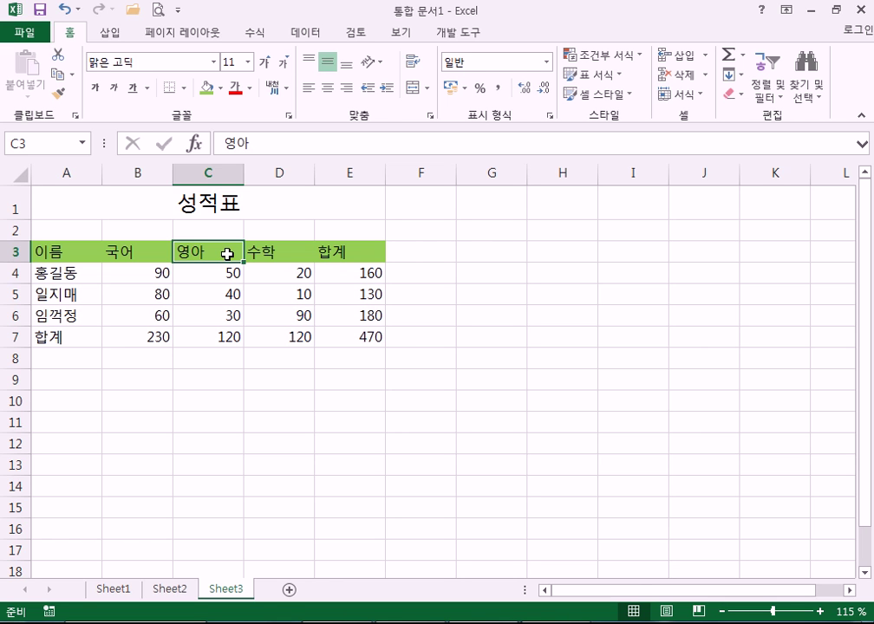
pyautogui.press('F2')
pyautogui.press('BackSpace')
pyautogui.write('어')
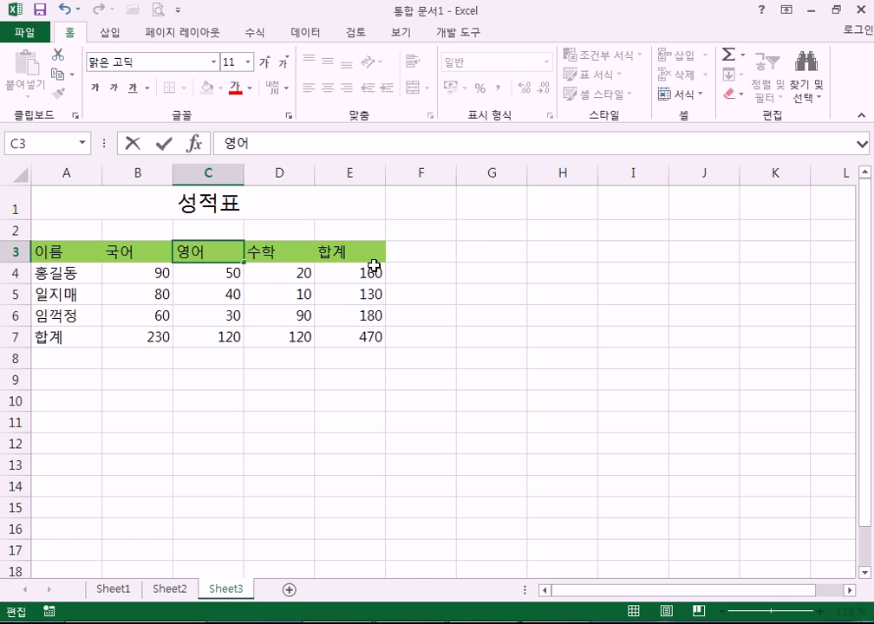
pyautogui.press('Return')
pyautogui.click(190, 251)
pyautogui.press('Escape')
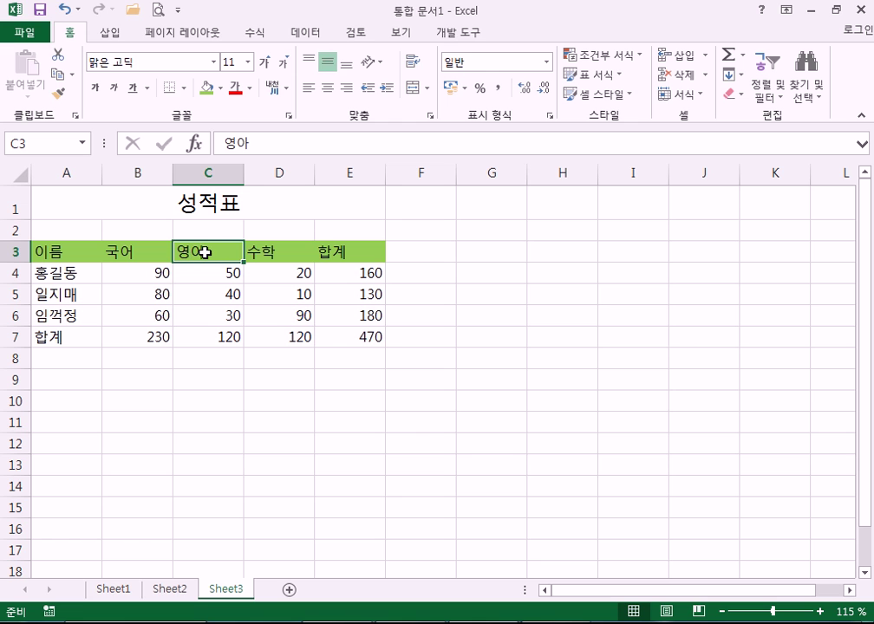
# Edit C3 directly in the cell, replacing the character "아" with "어", and cancel the edit
pyautogui.doubleClick(206, 252)
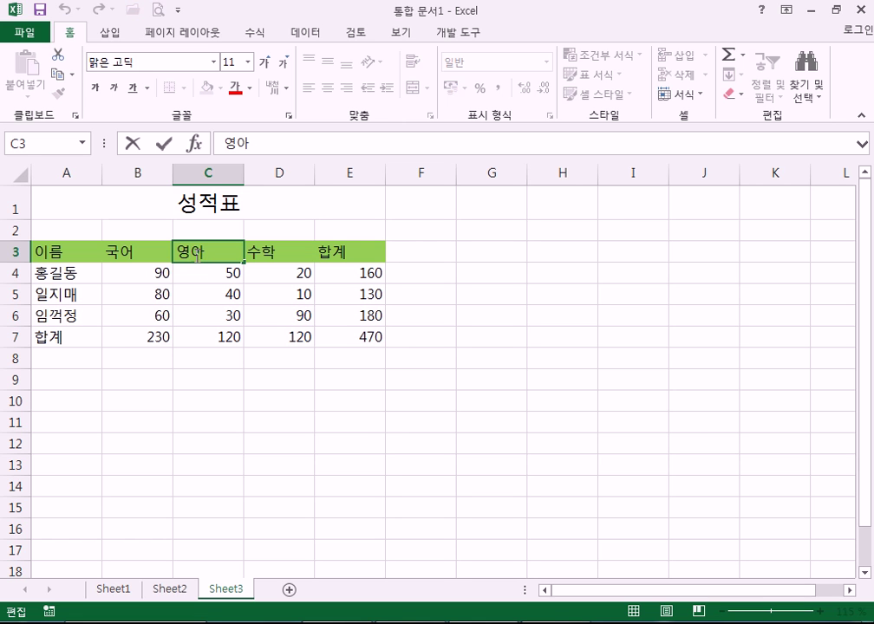
pyautogui.doubleClick(214, 254)
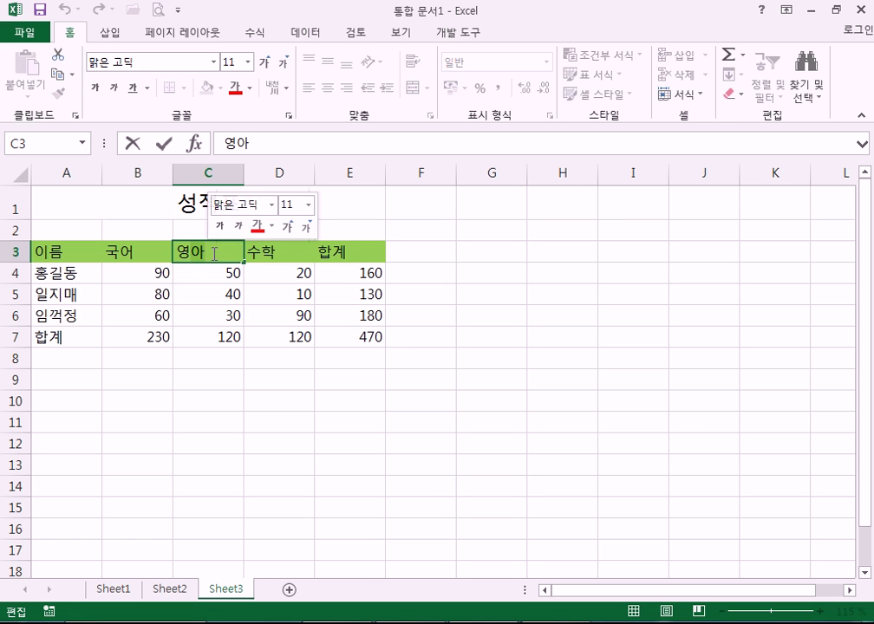
pyautogui.press('BackSpace')
pyautogui.write('어')
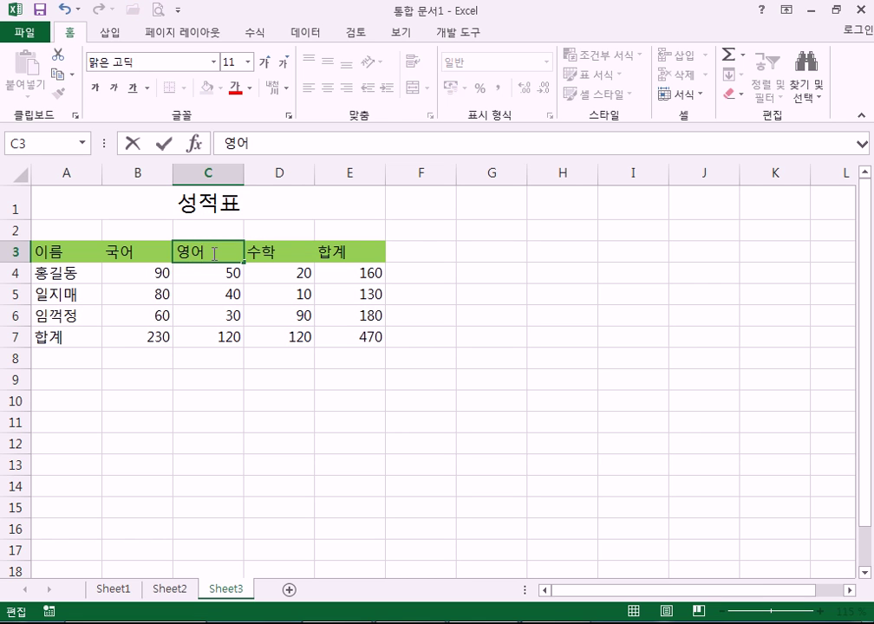
pyautogui.press('Escape')
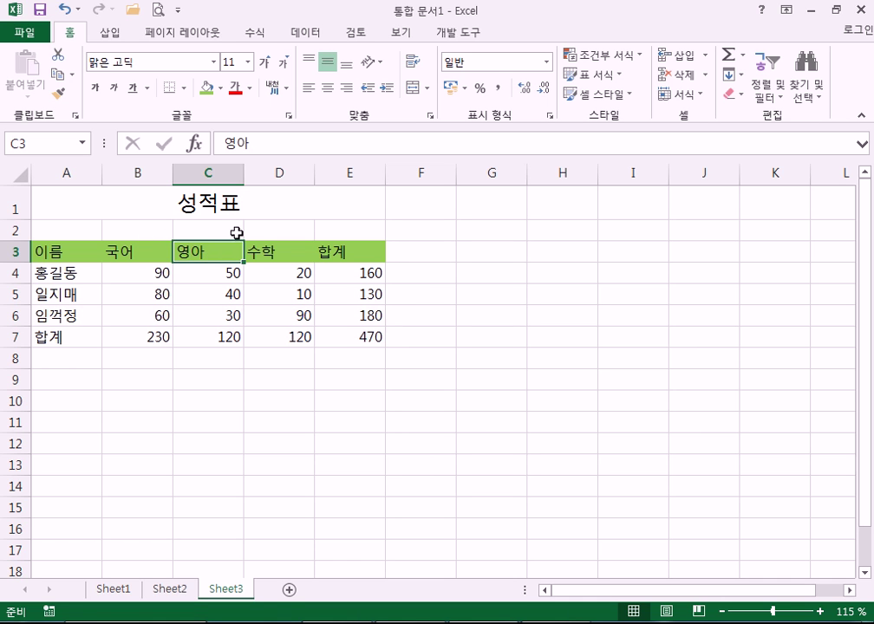
# Correct the last character of C3 through the formula bar so the header reads "영어", and commit it
pyautogui.click(261, 142)
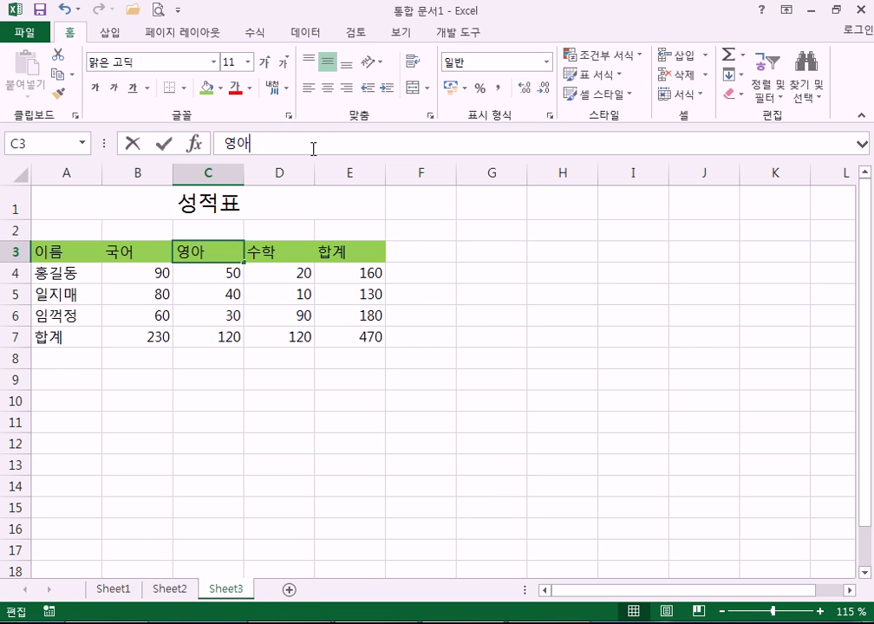
pyautogui.press('BackSpace')
pyautogui.write('어')
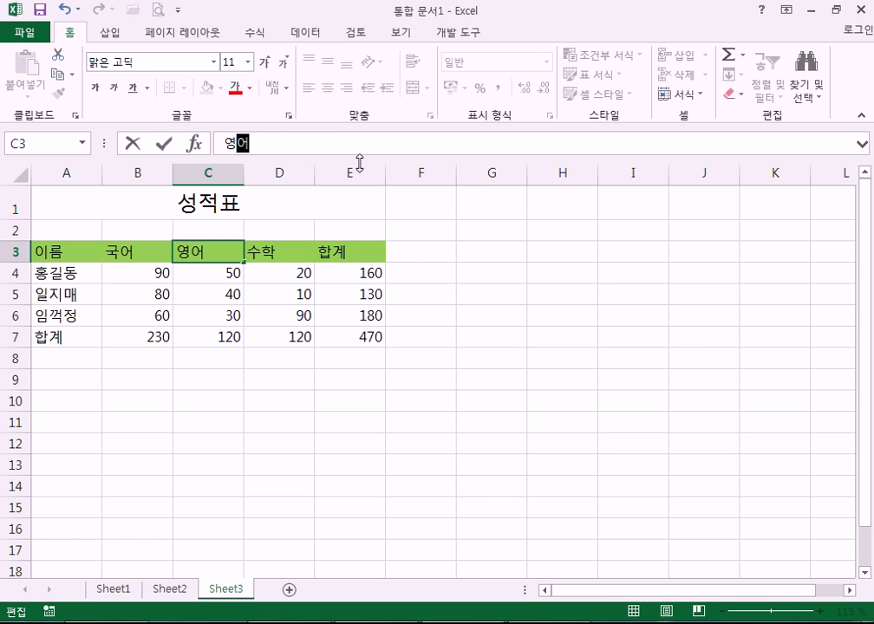
pyautogui.press('Return')
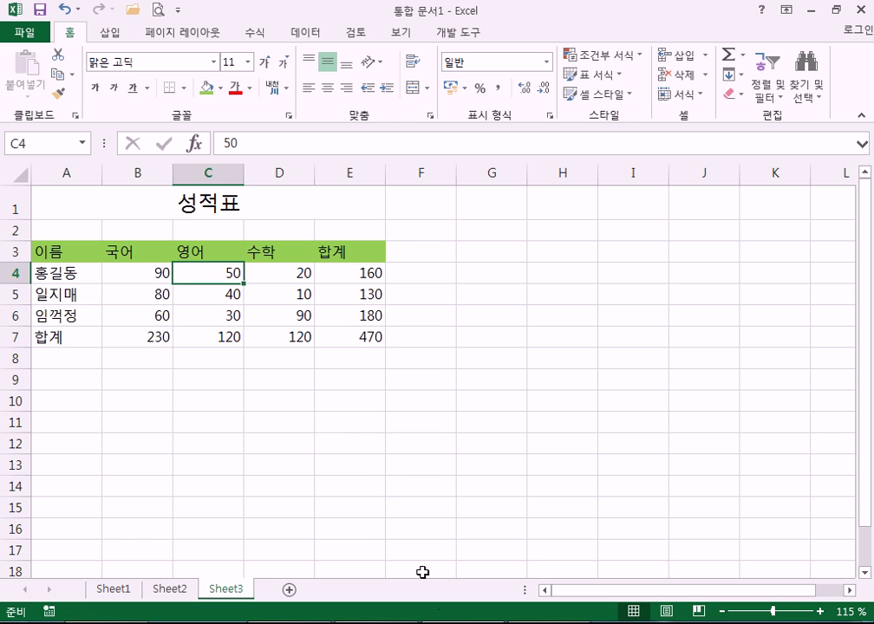
pyautogui.moveTo(375, 623)
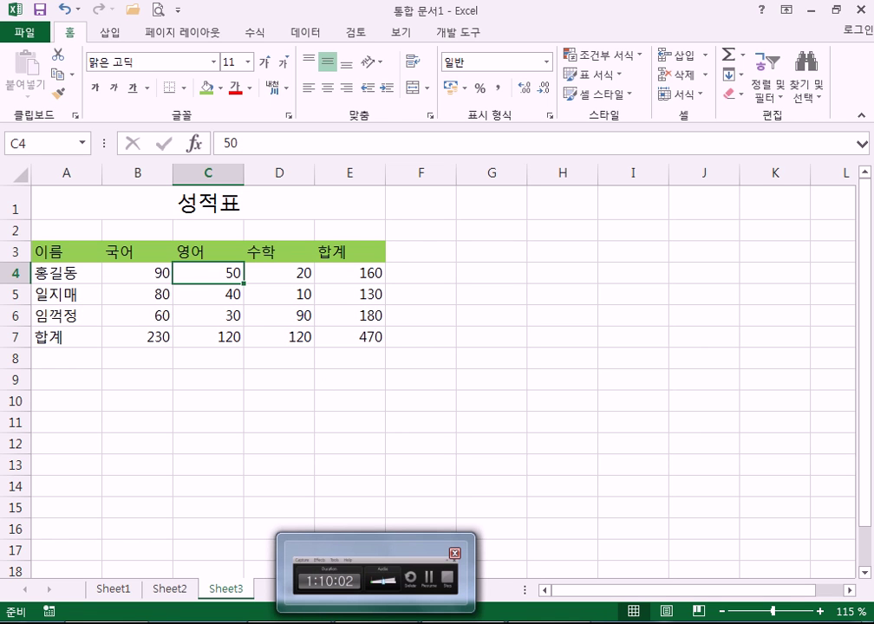